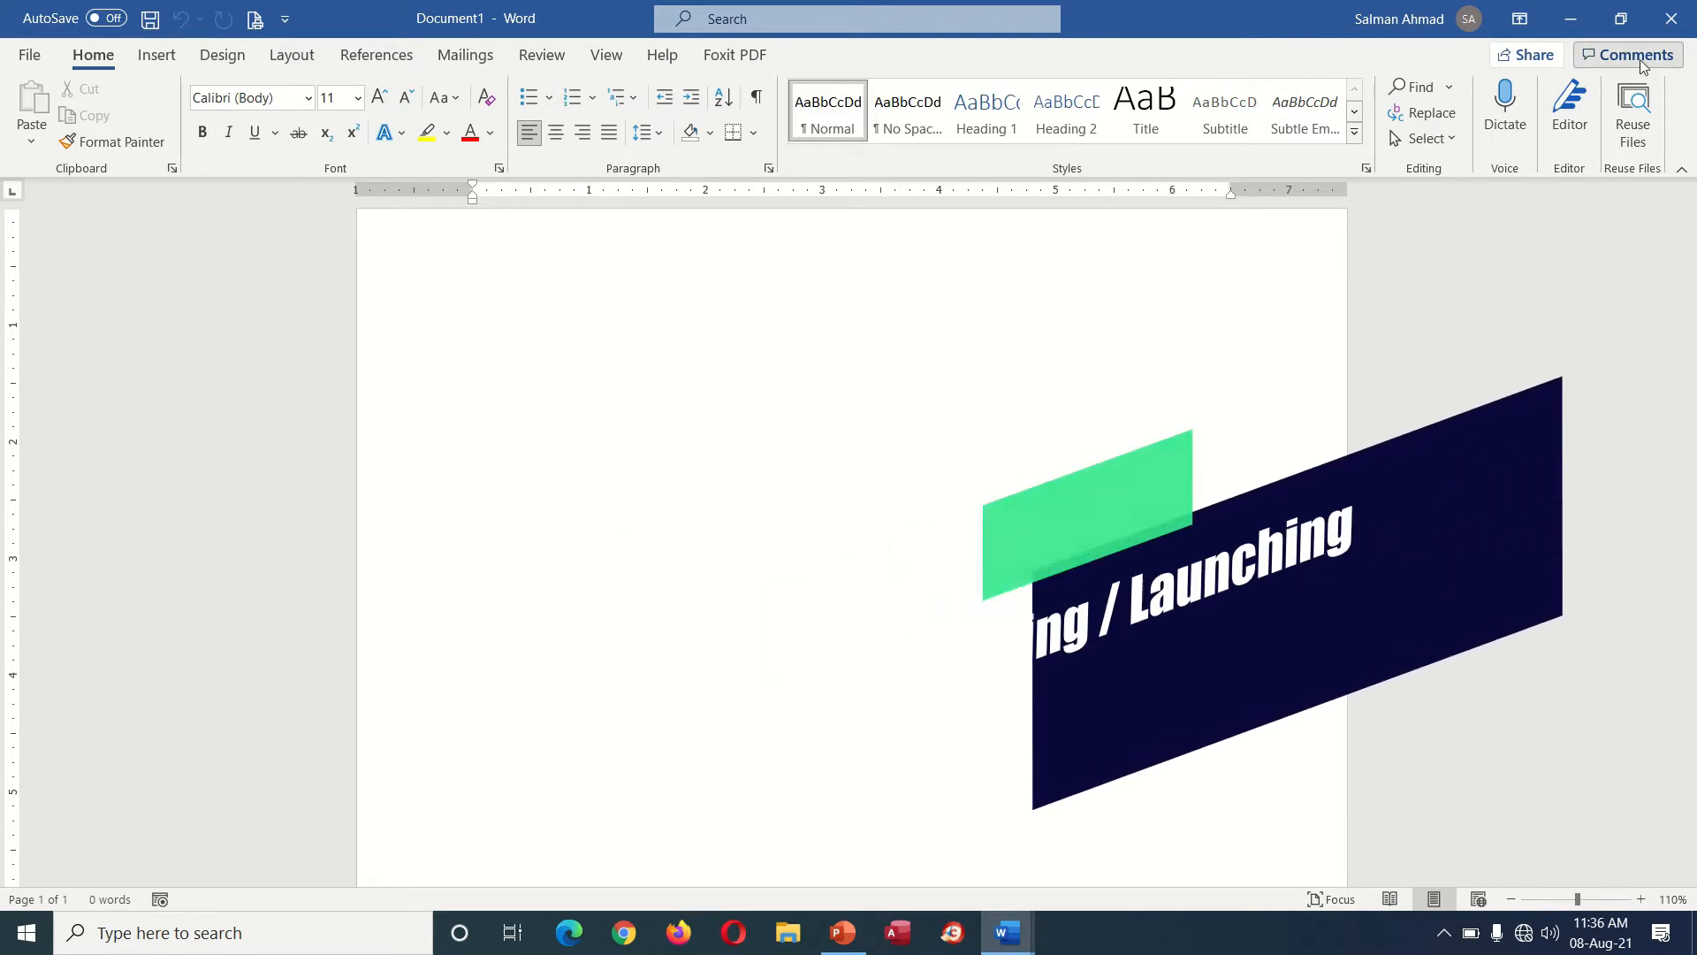
- Close the blank Document1 and minimize the Balanced Diet document to reveal the desktop
left_click(1668, 20)
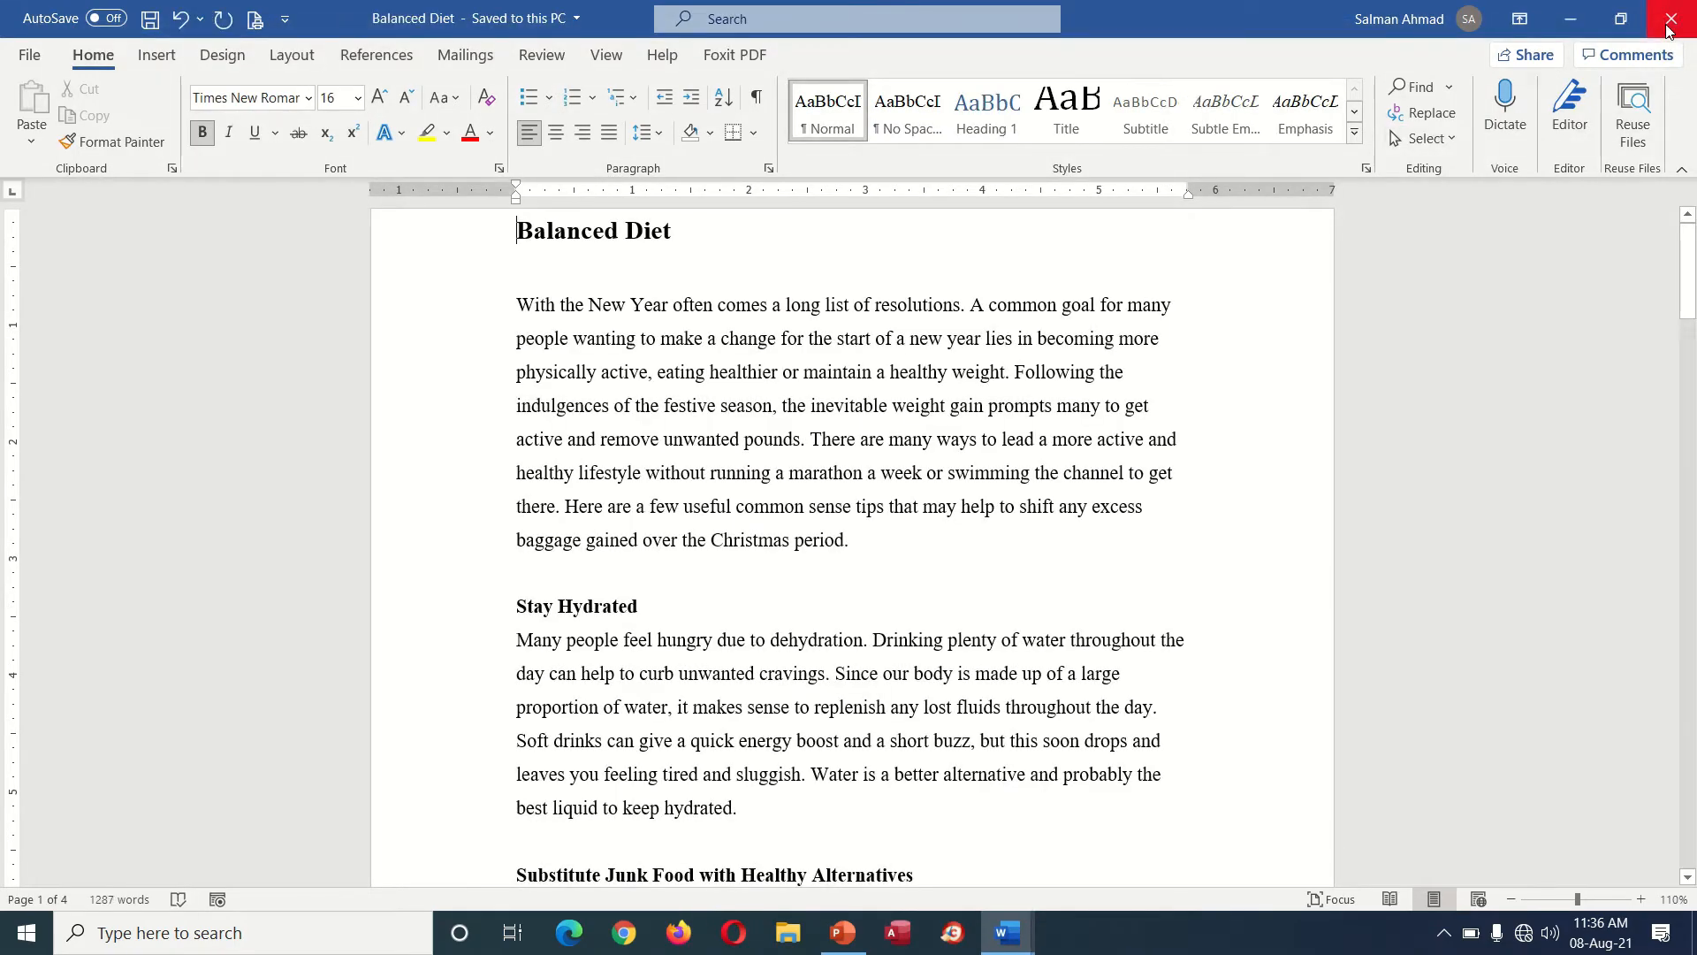
left_click(1557, 24)
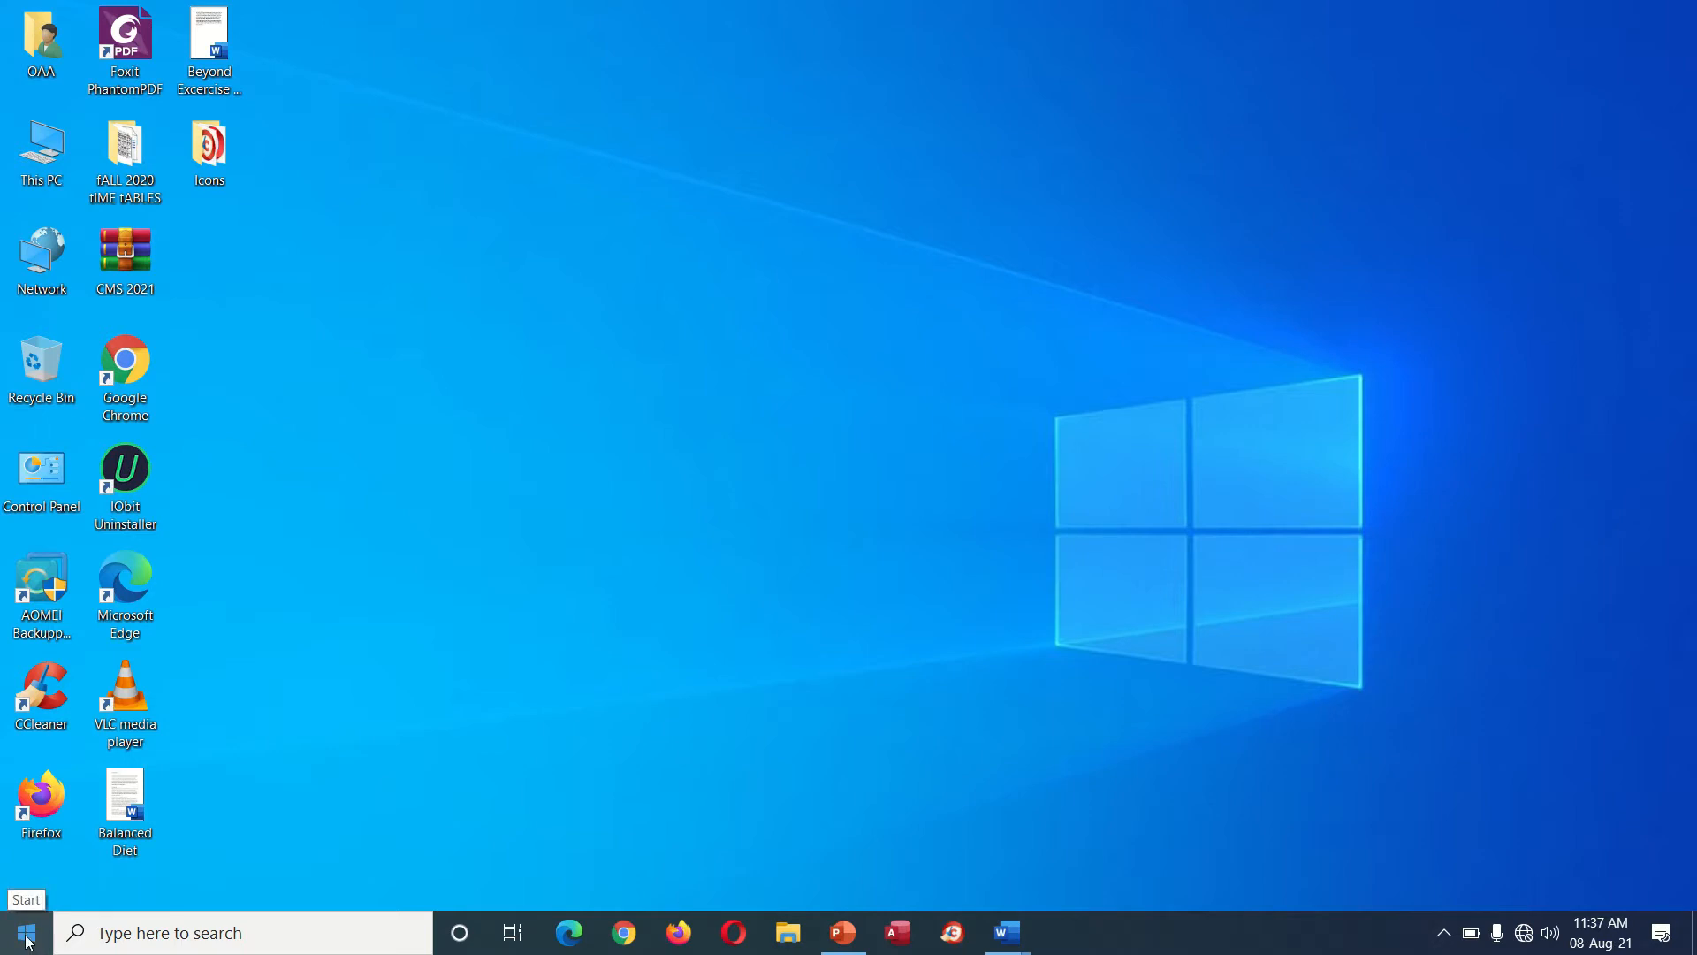
- Find the Word app with a Windows search for "word", unpin it from the taskbar and pin it to Start
left_click(26, 932)
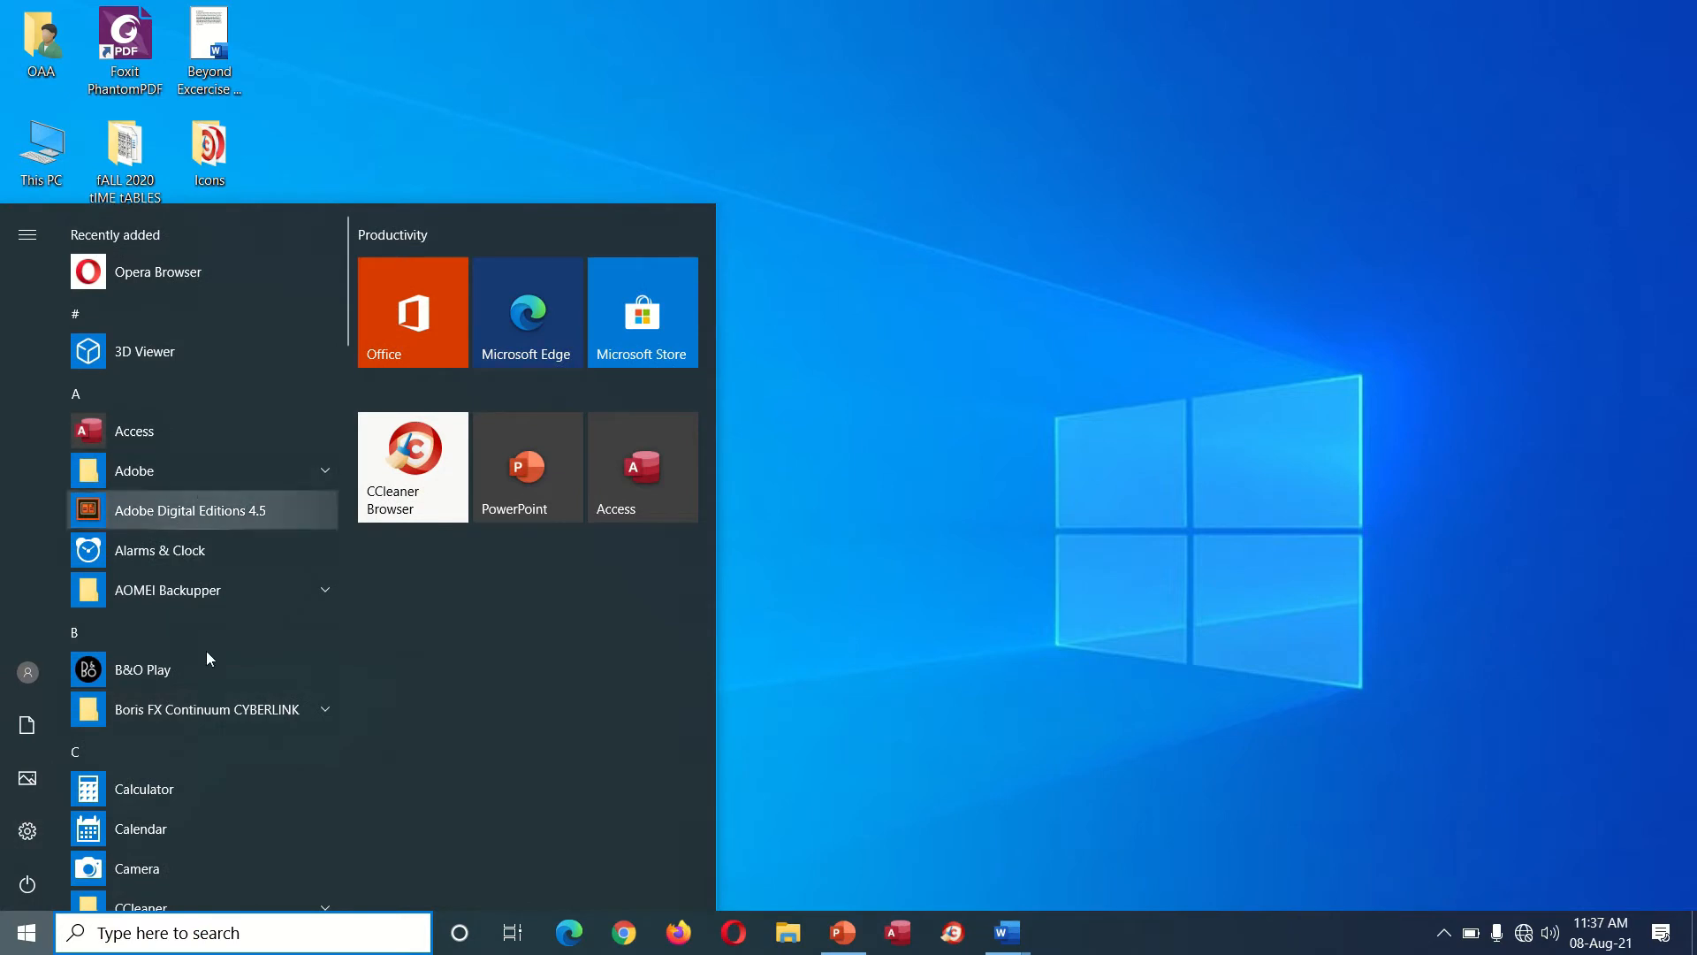
left_click(204, 939)
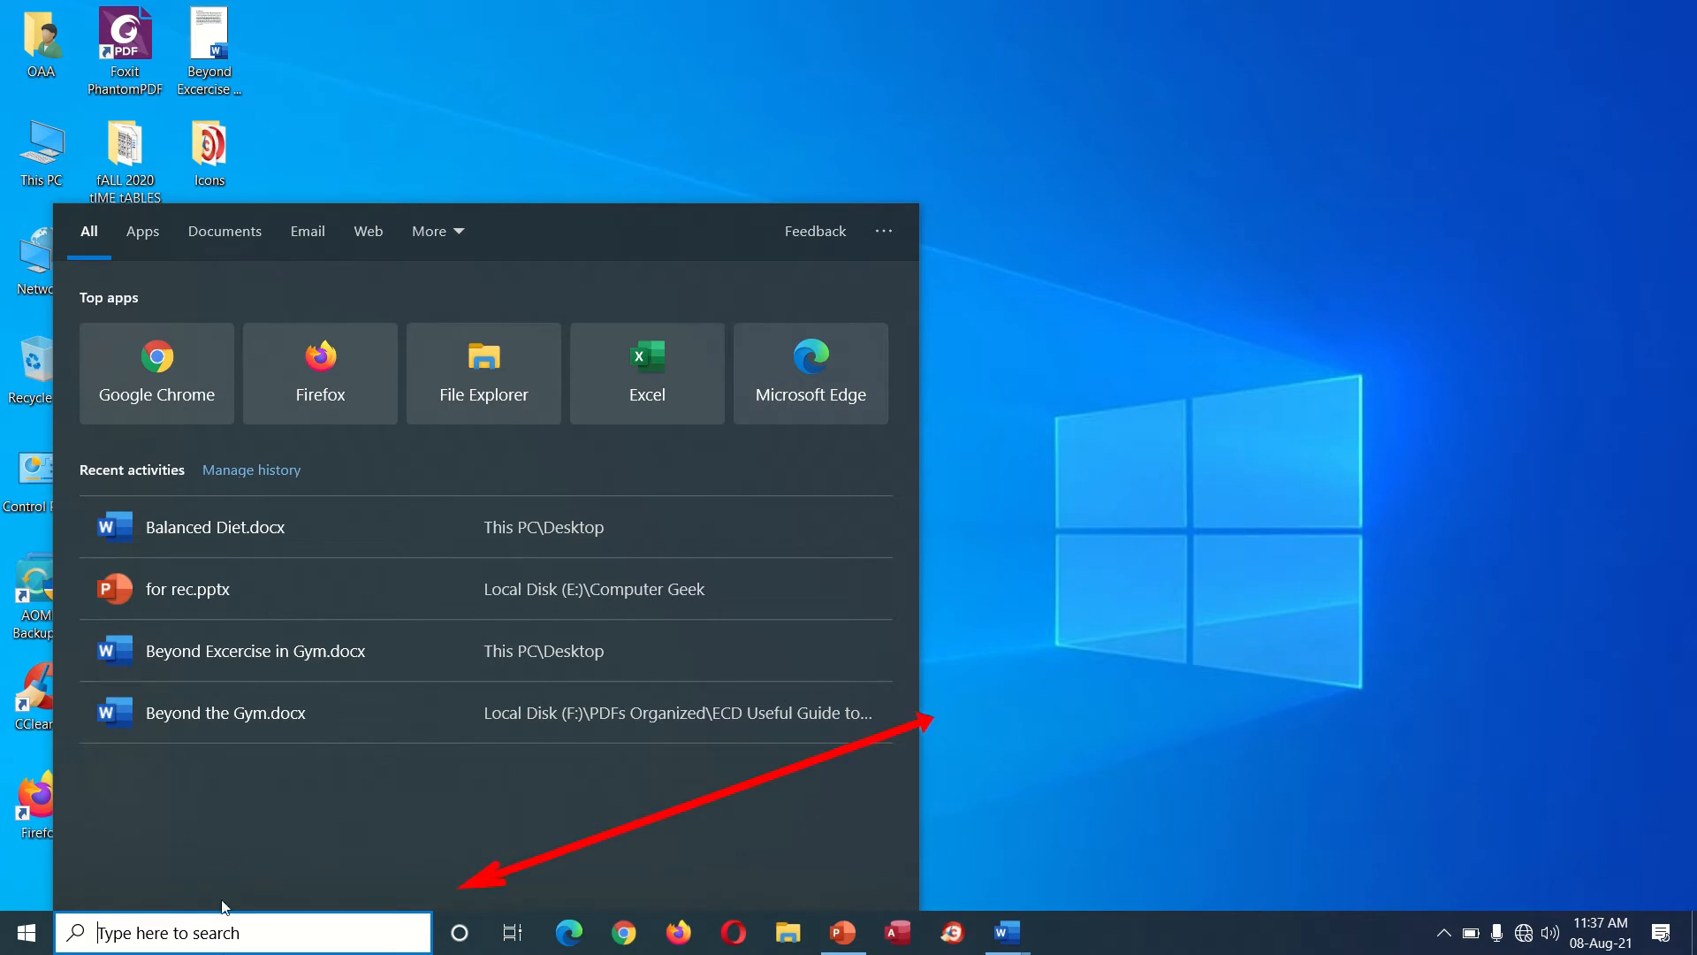
type("word")
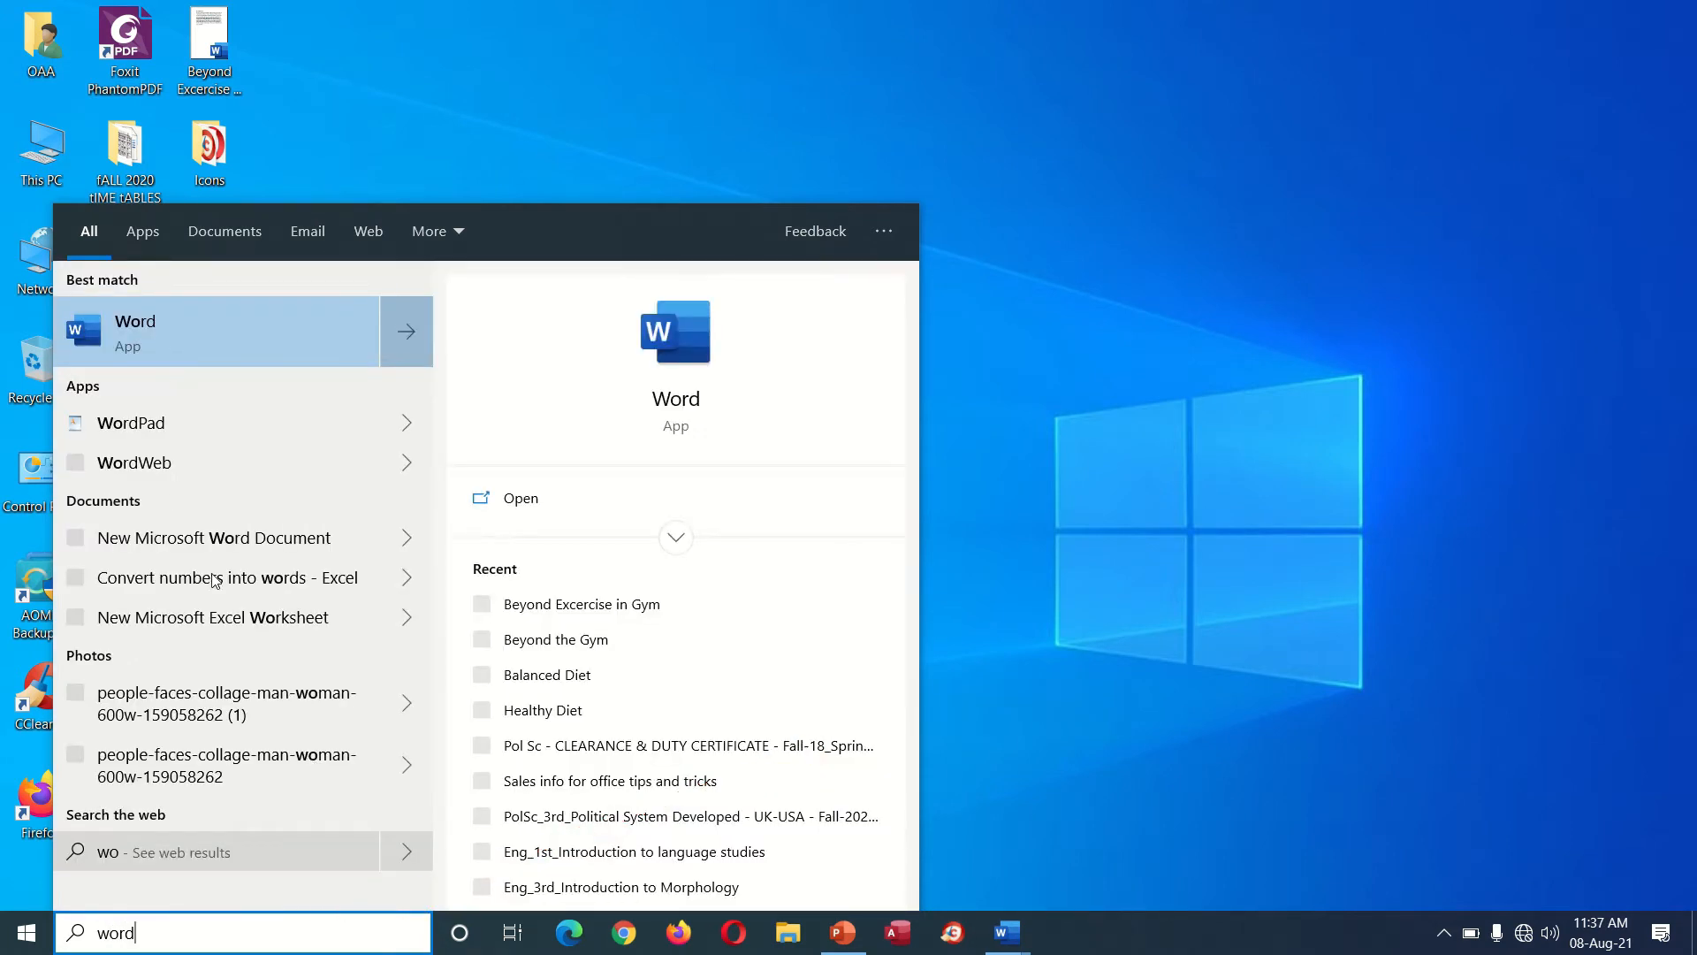
right_click(230, 336)
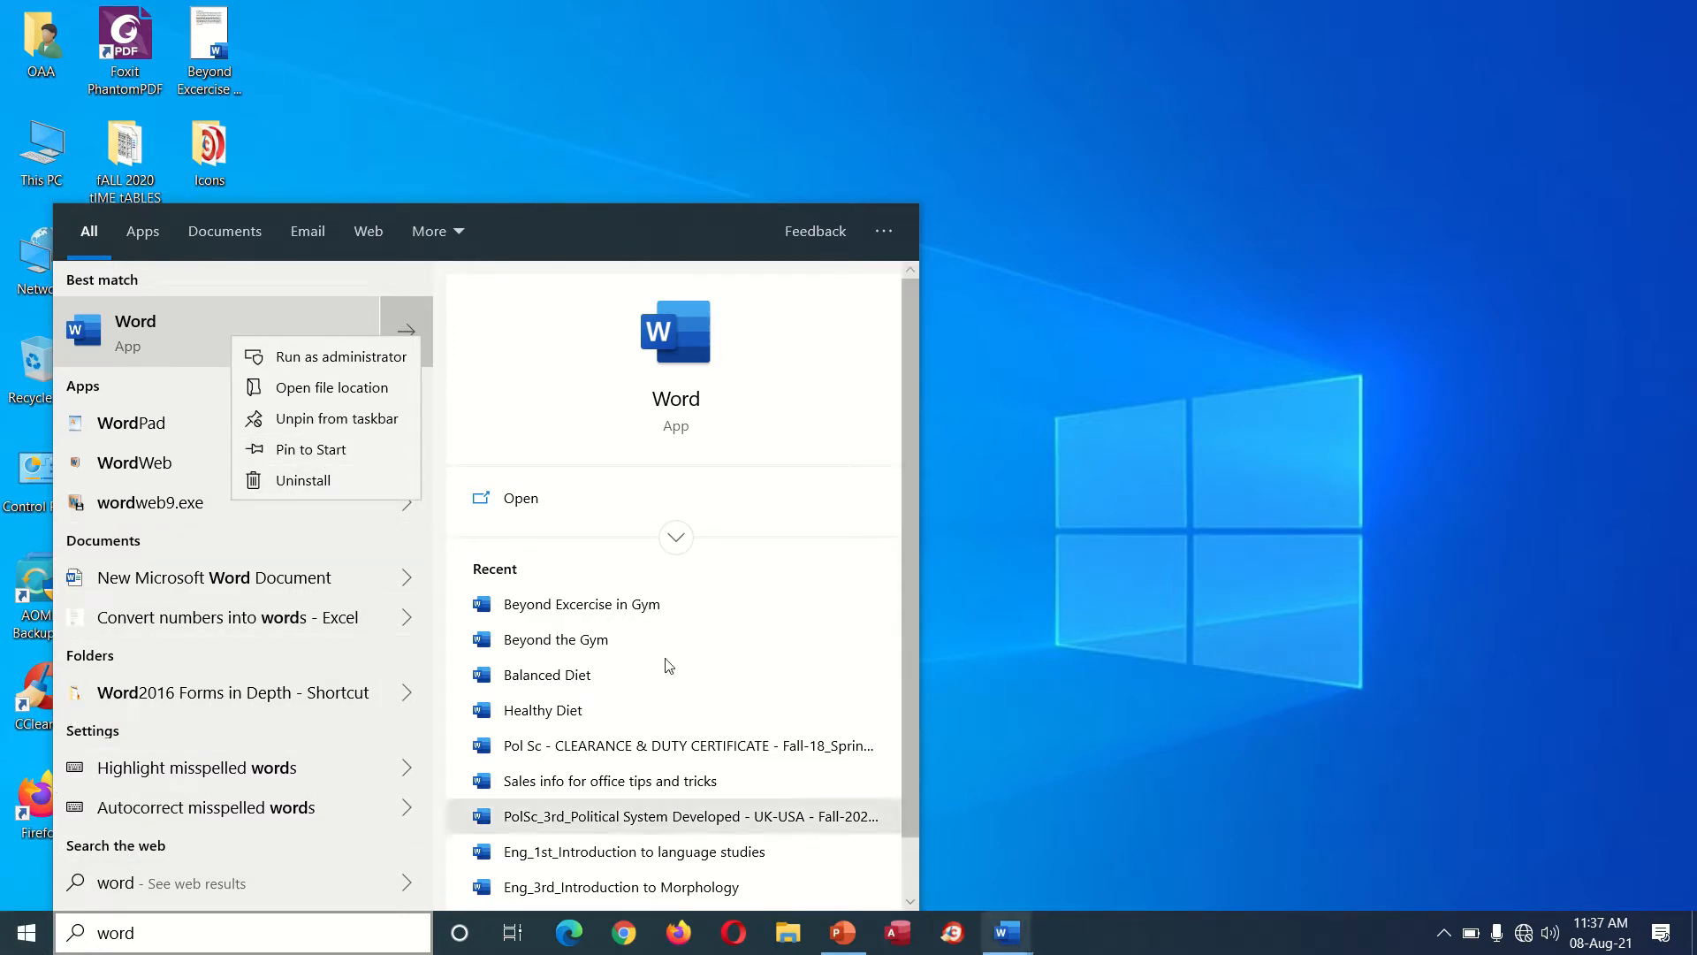
left_click(369, 423)
right_click(204, 364)
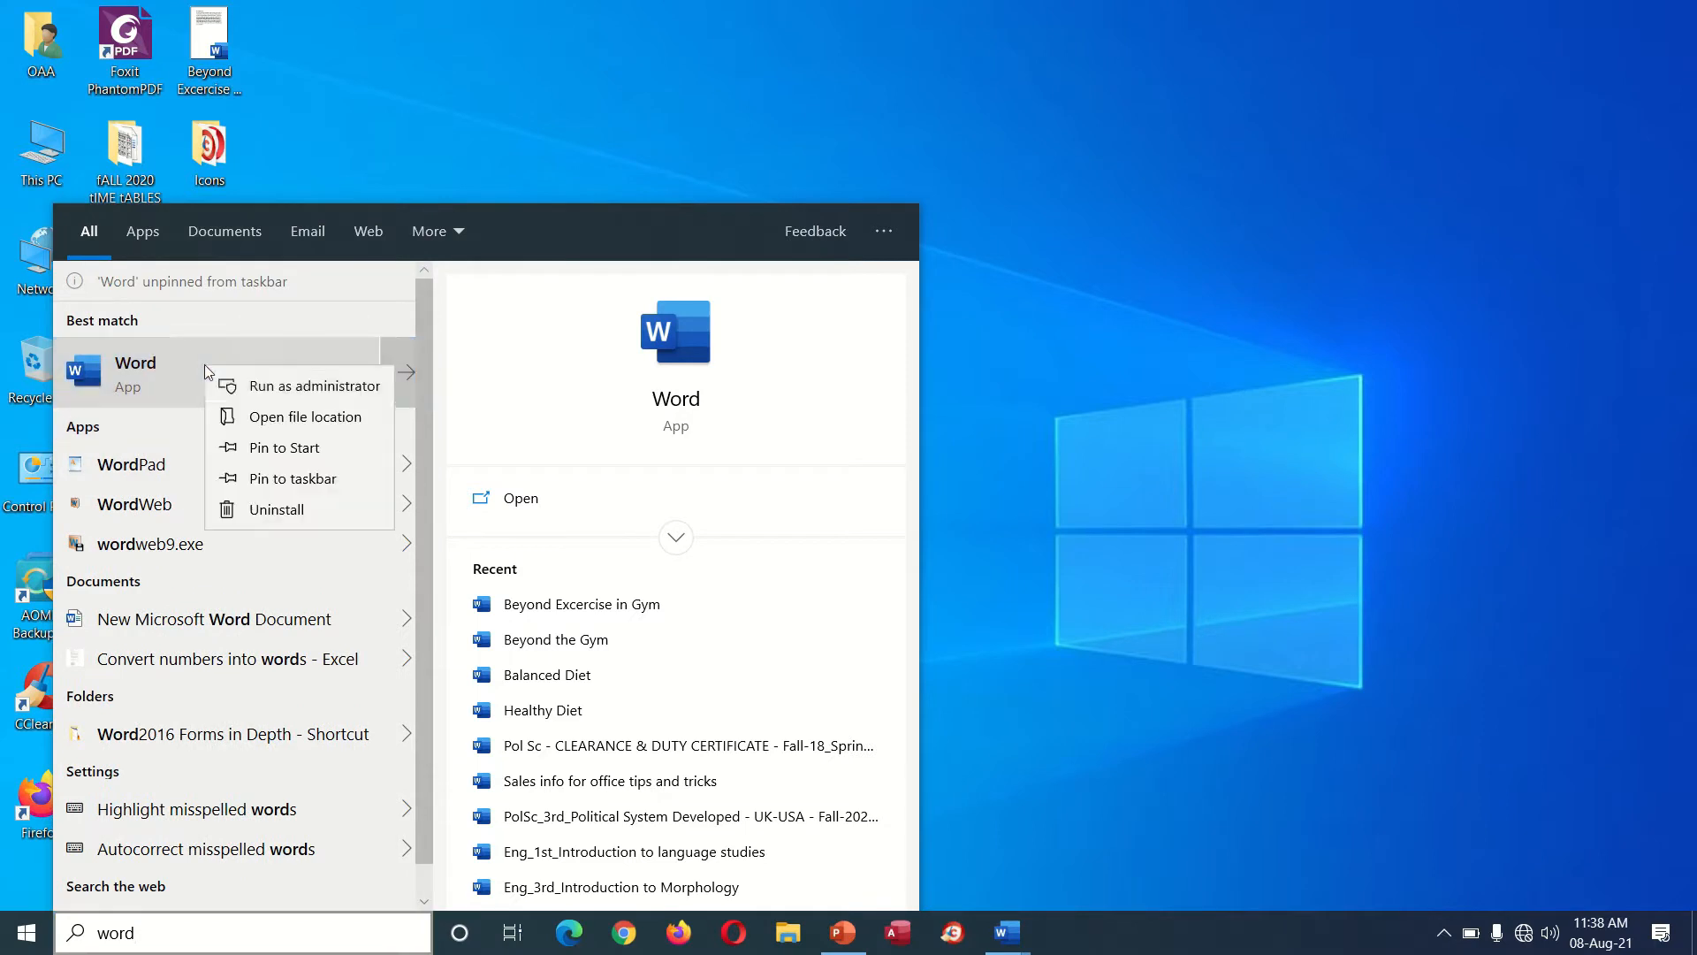
left_click(265, 448)
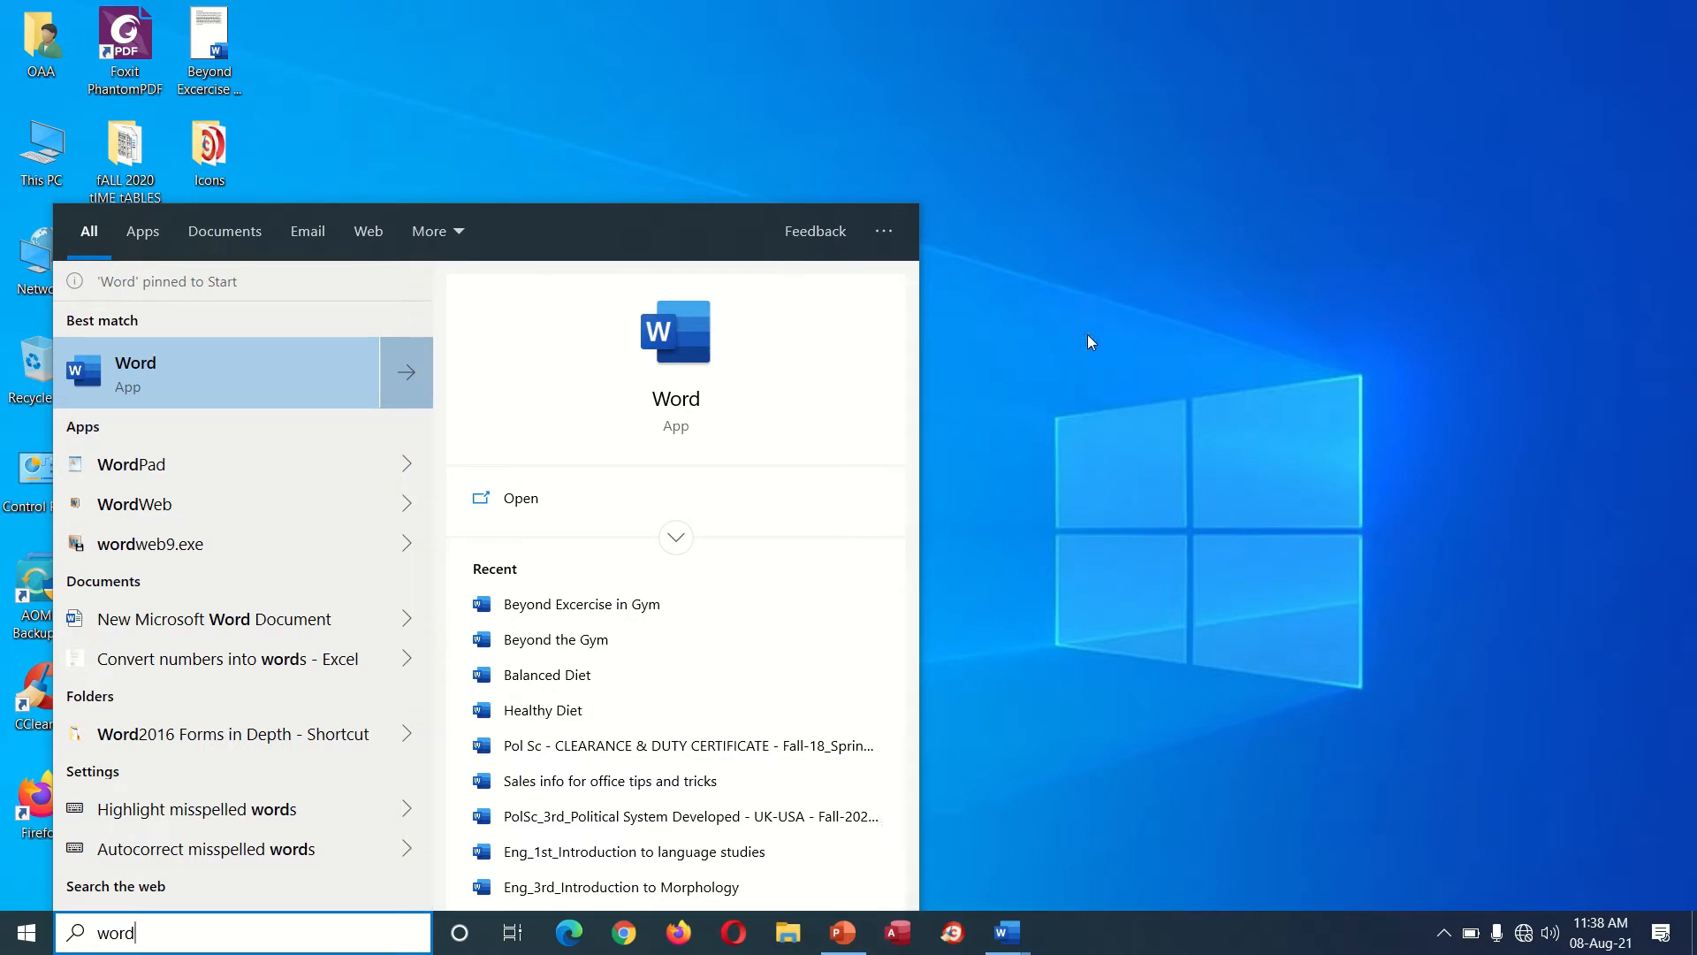
- Launch Word from the search results in a maximized window and create a blank document
left_click(194, 386)
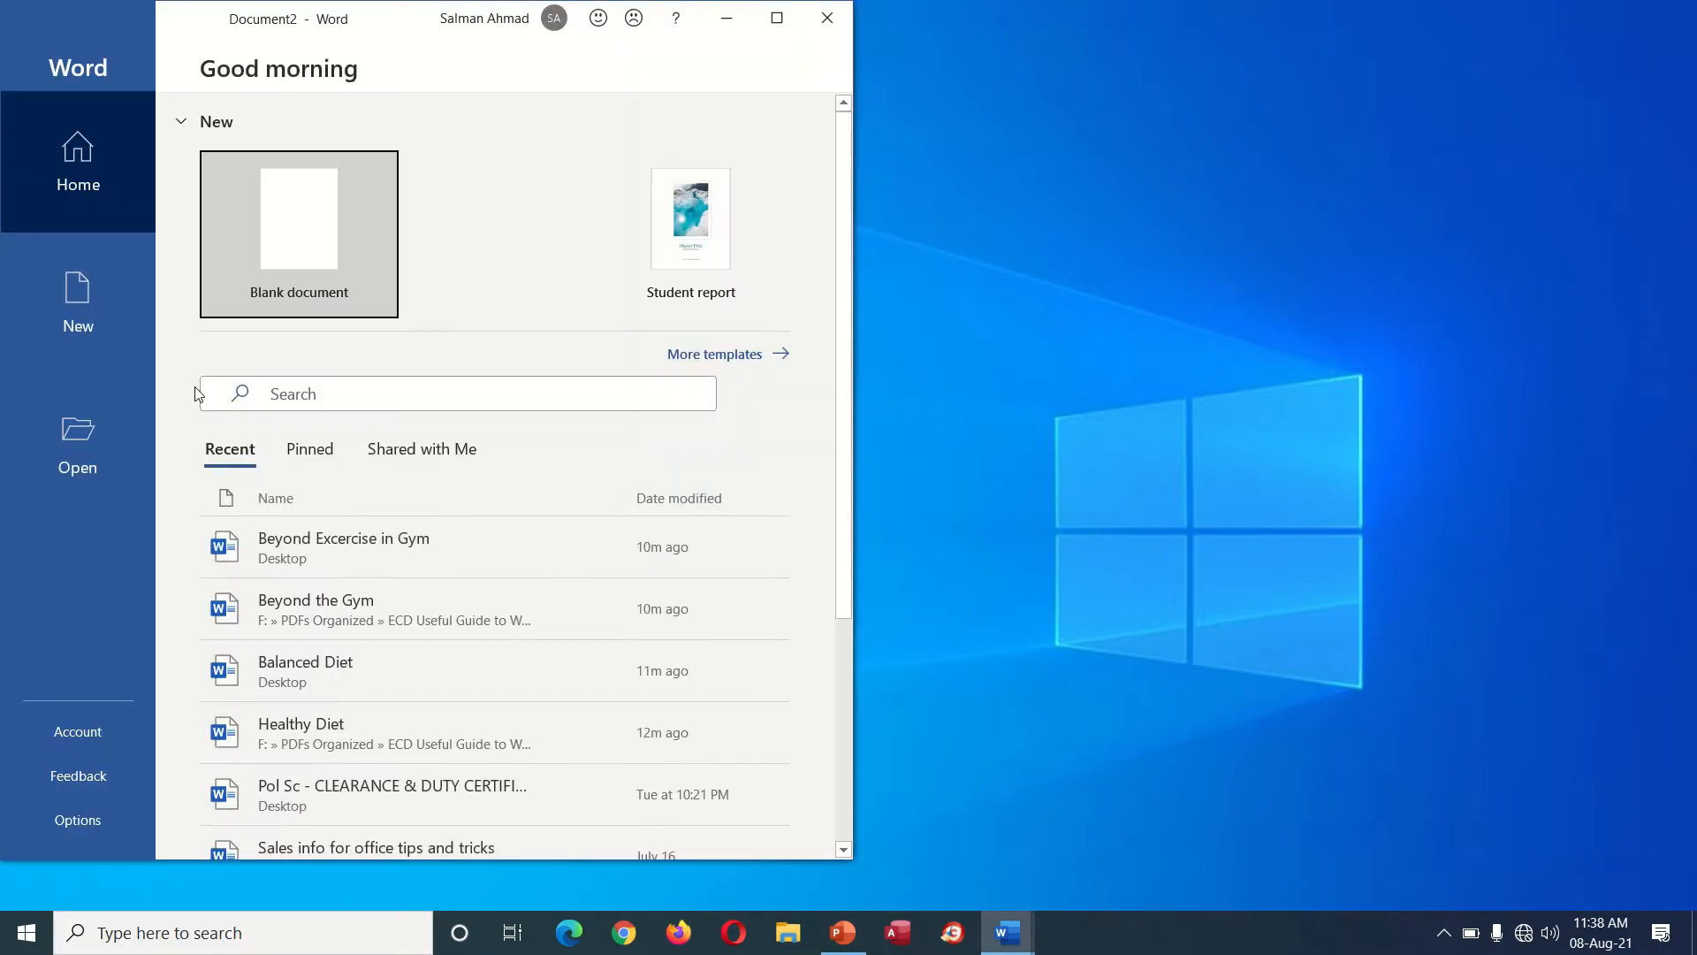
left_click(777, 18)
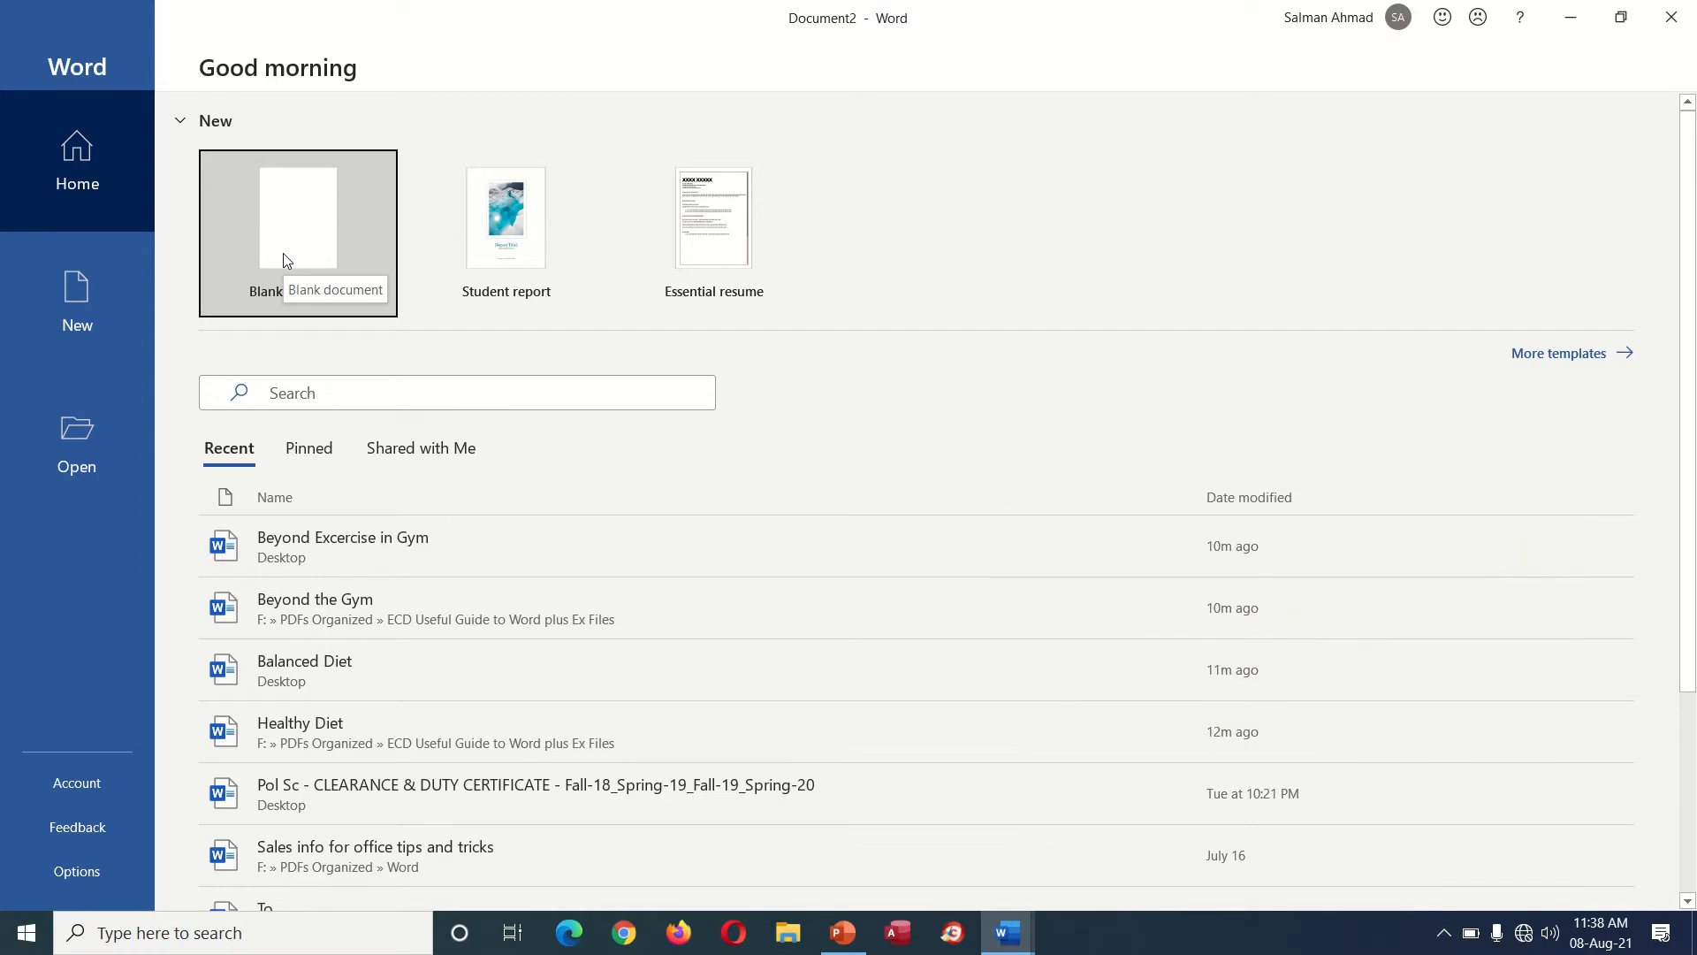
left_click(285, 259)
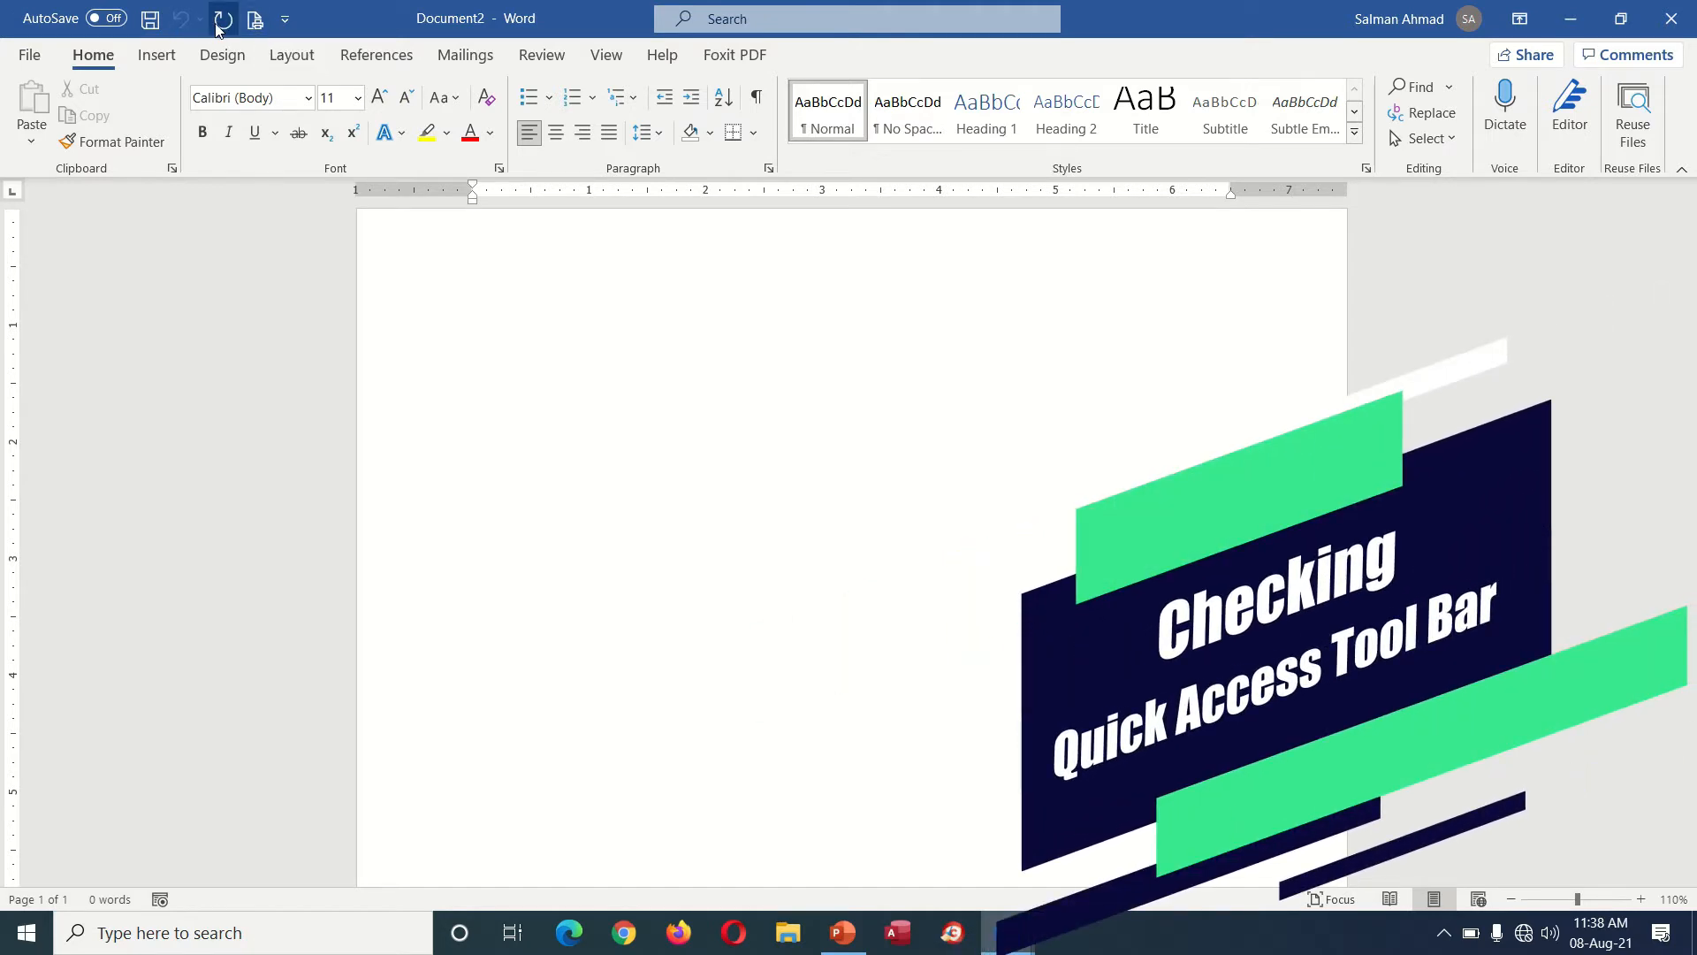
- Examine the commands available for customizing the Quick Access Toolbar
left_click(285, 19)
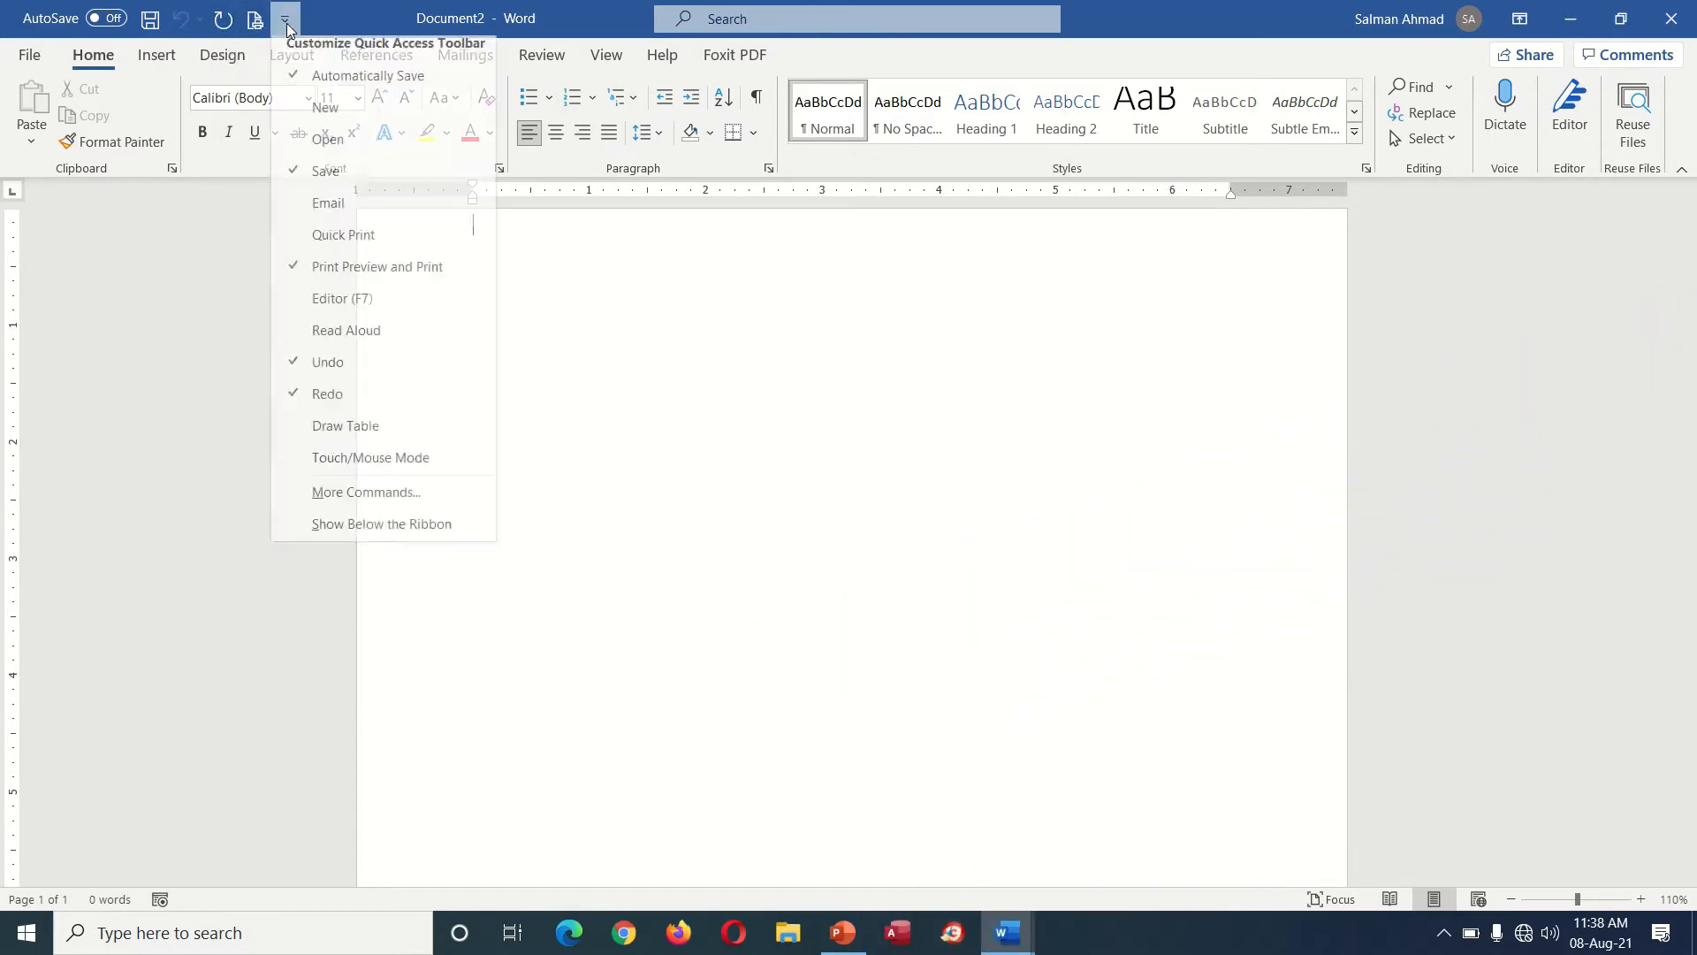
left_click(219, 231)
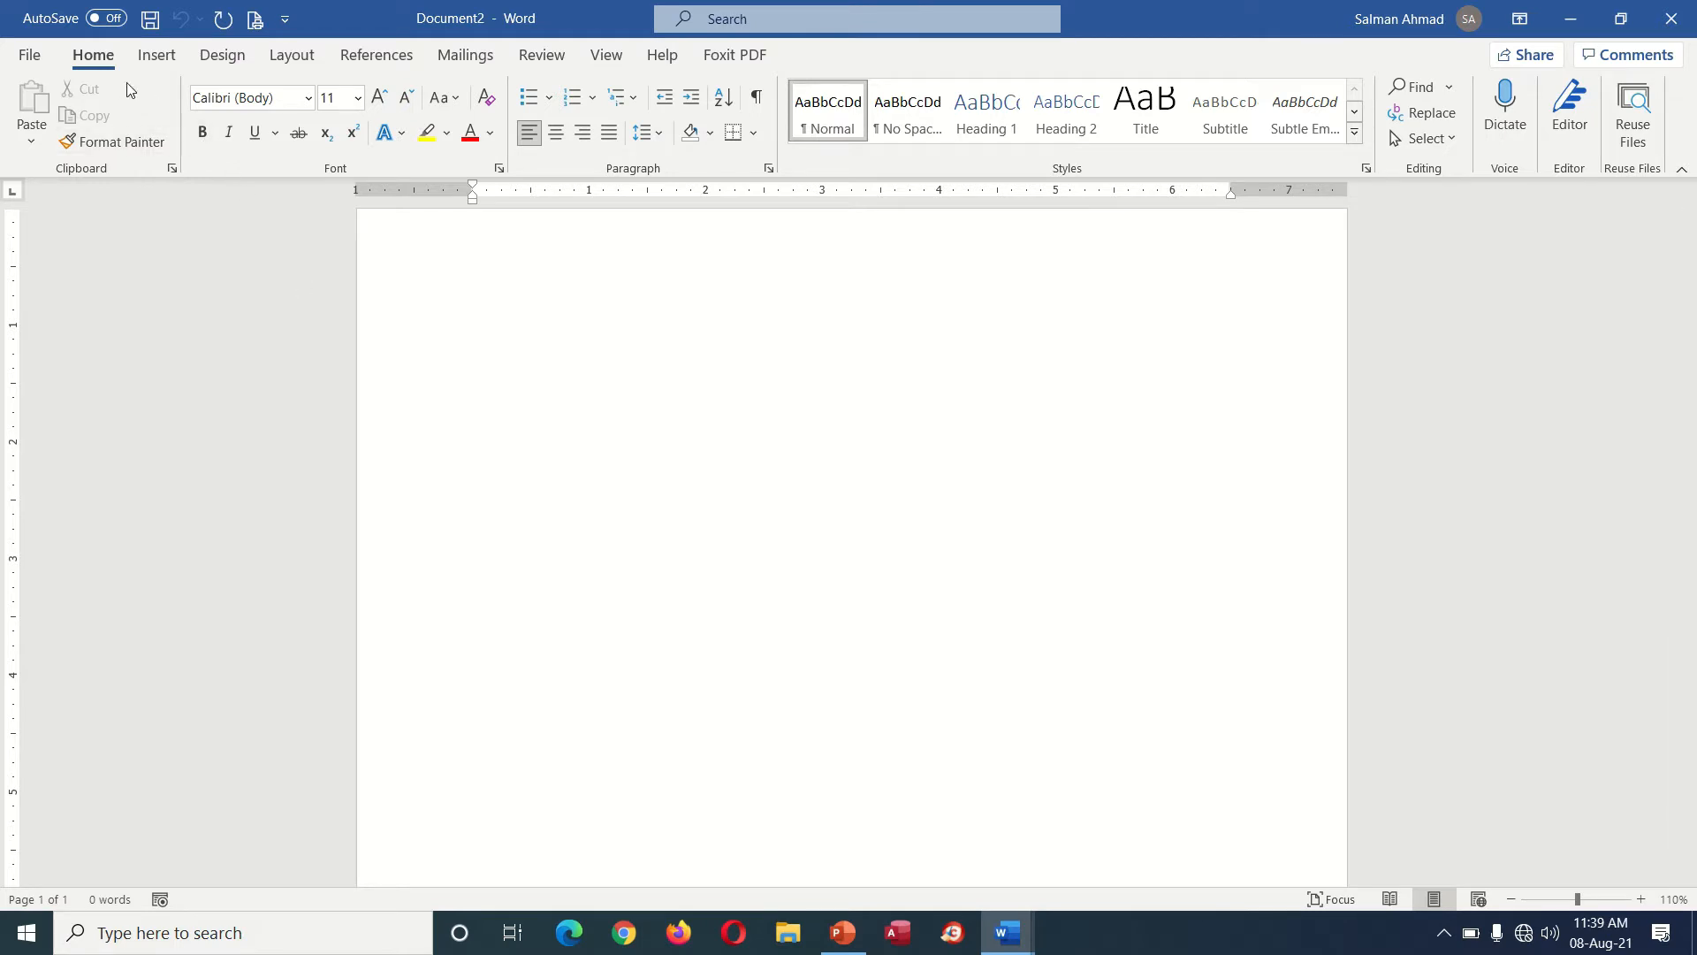
- Examine the Backstage view and the command groups on the ribbon from Home through Foxit PDF, ending back on Home
left_click(42, 64)
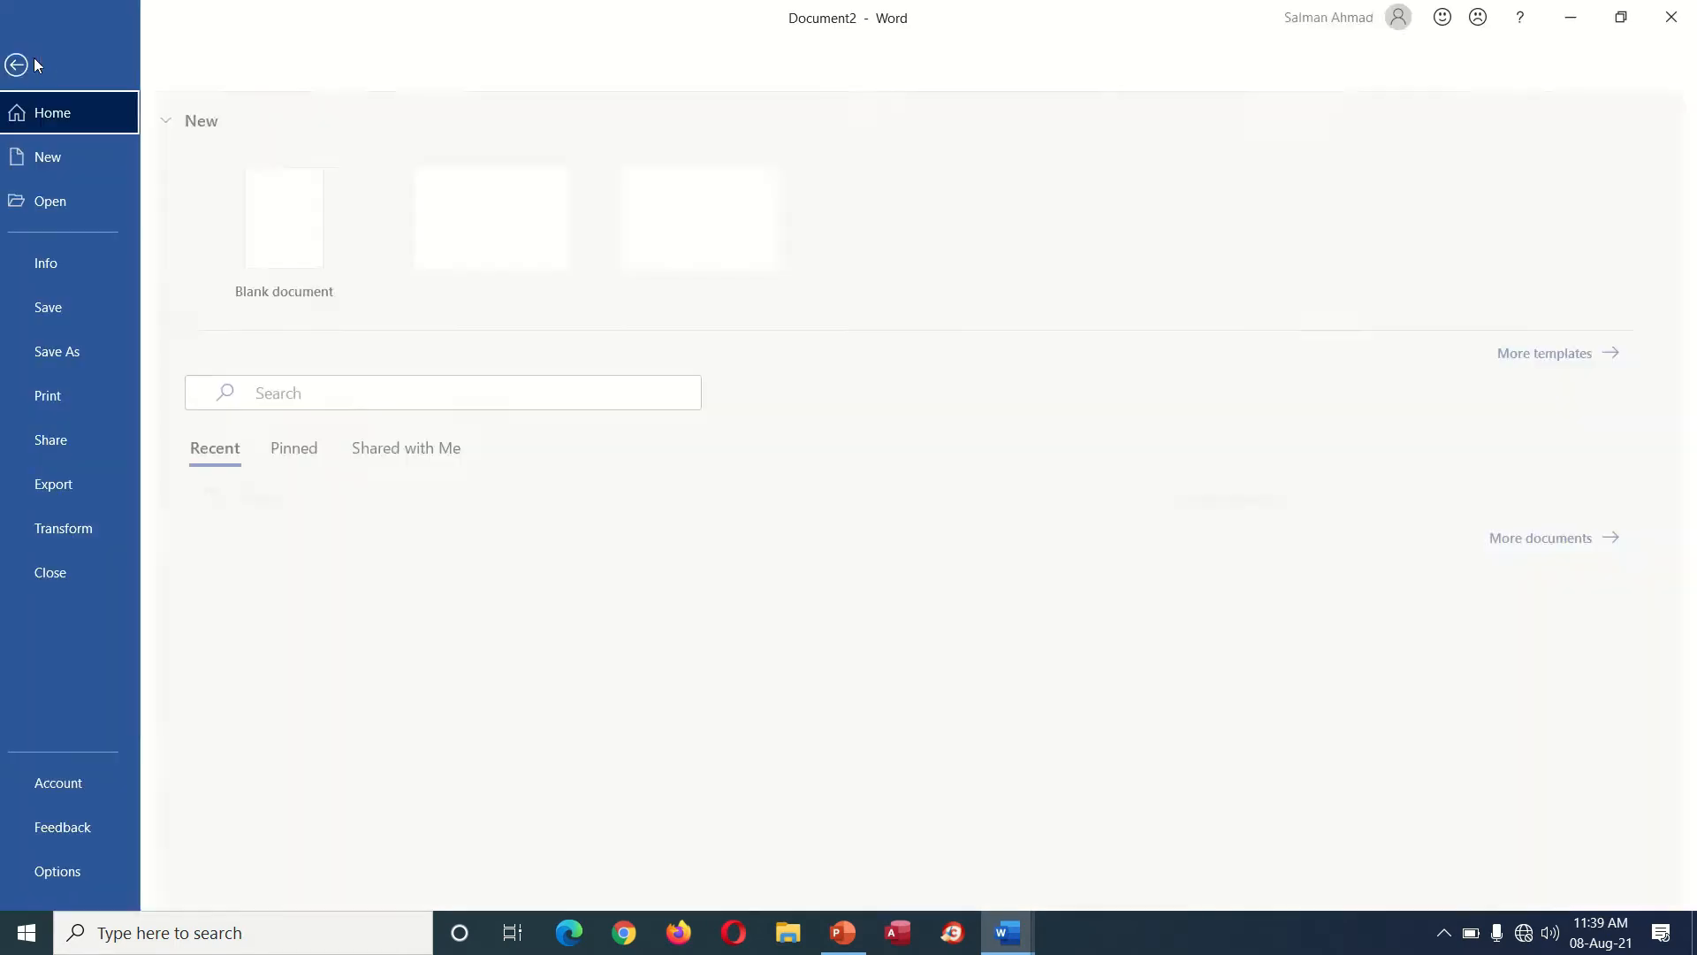
left_click(30, 65)
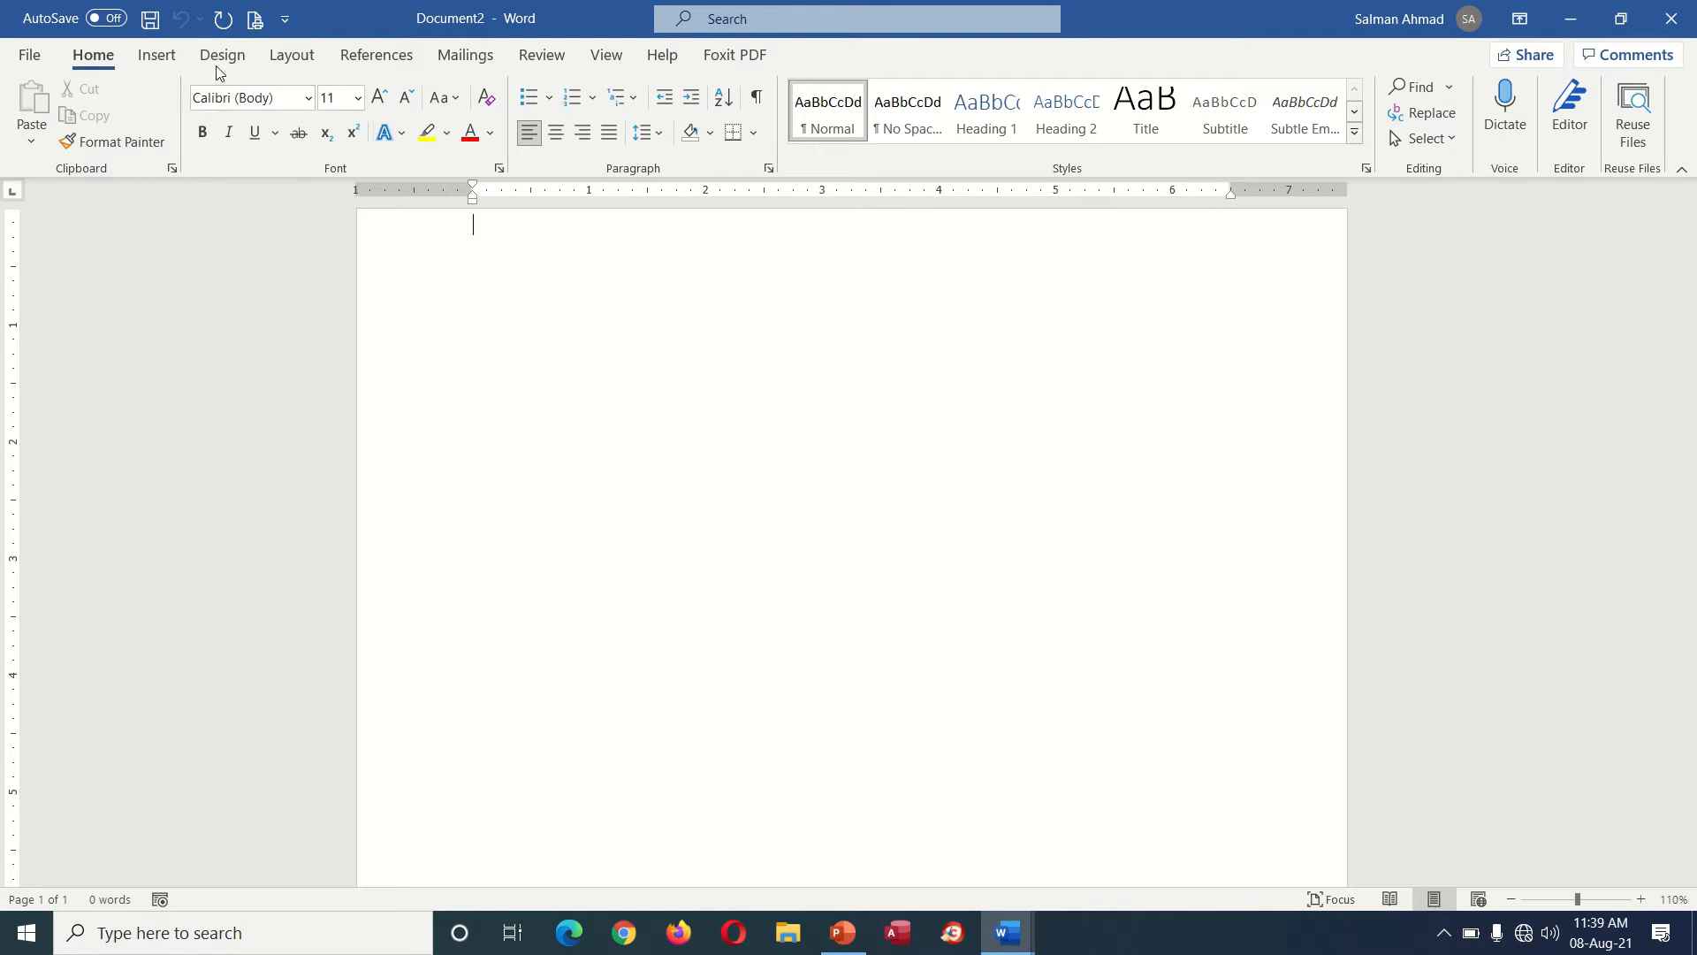
left_click(166, 58)
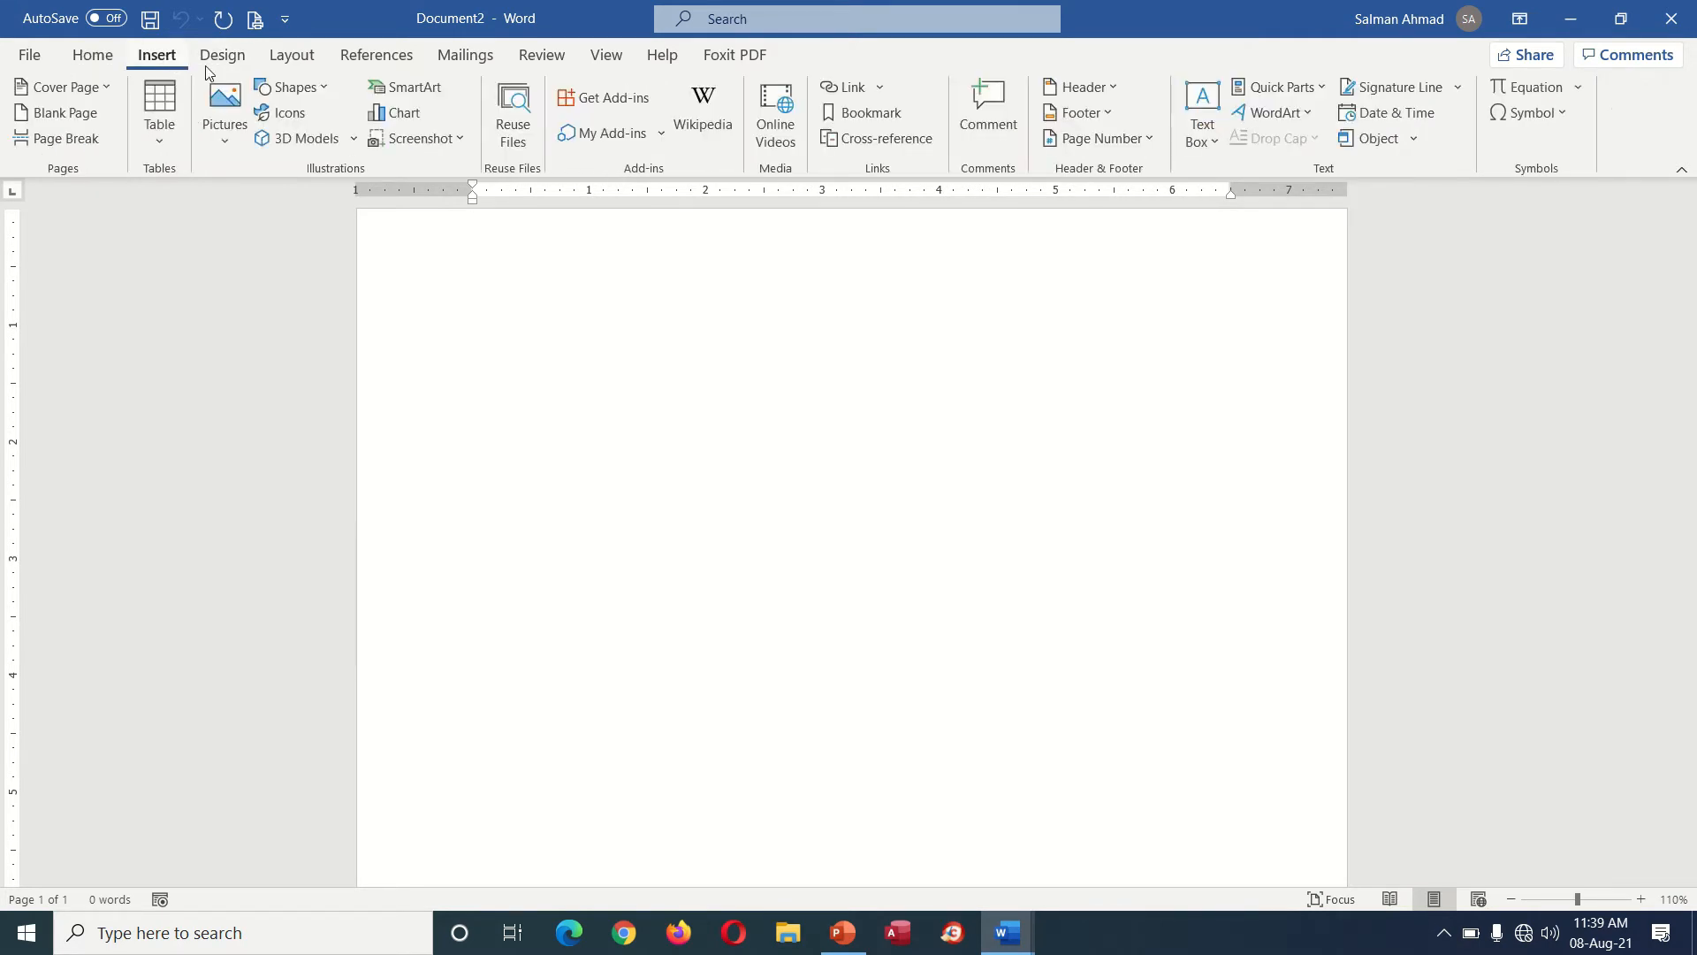
left_click(221, 56)
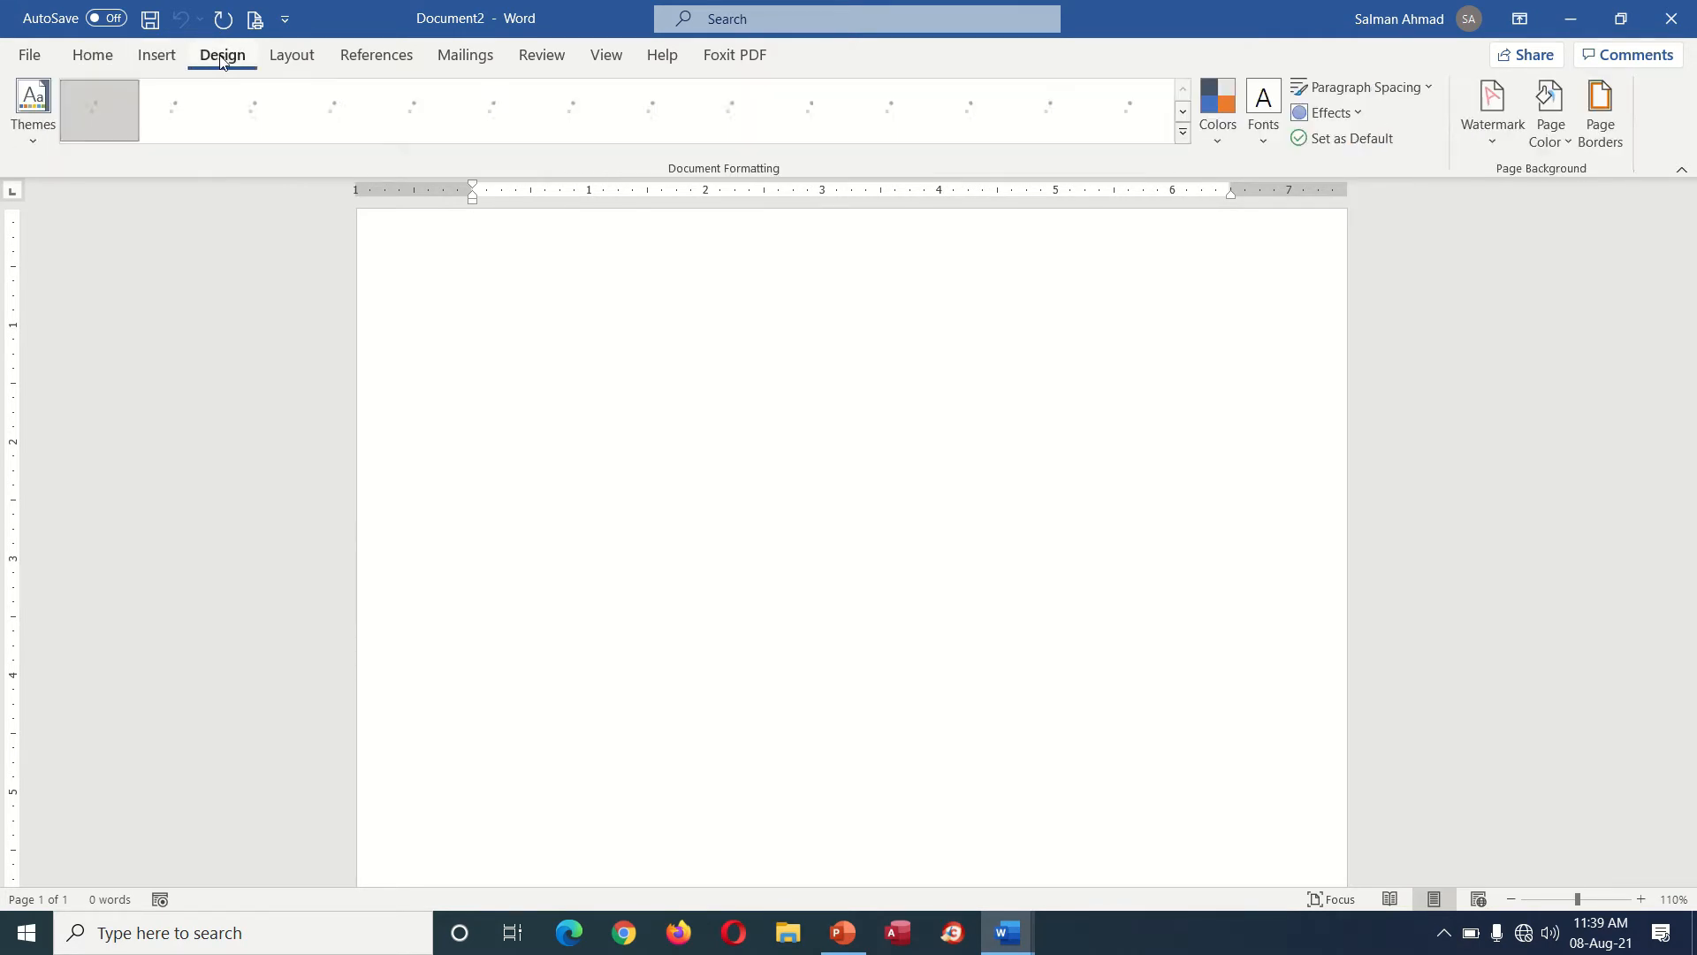
left_click(300, 56)
left_click(378, 58)
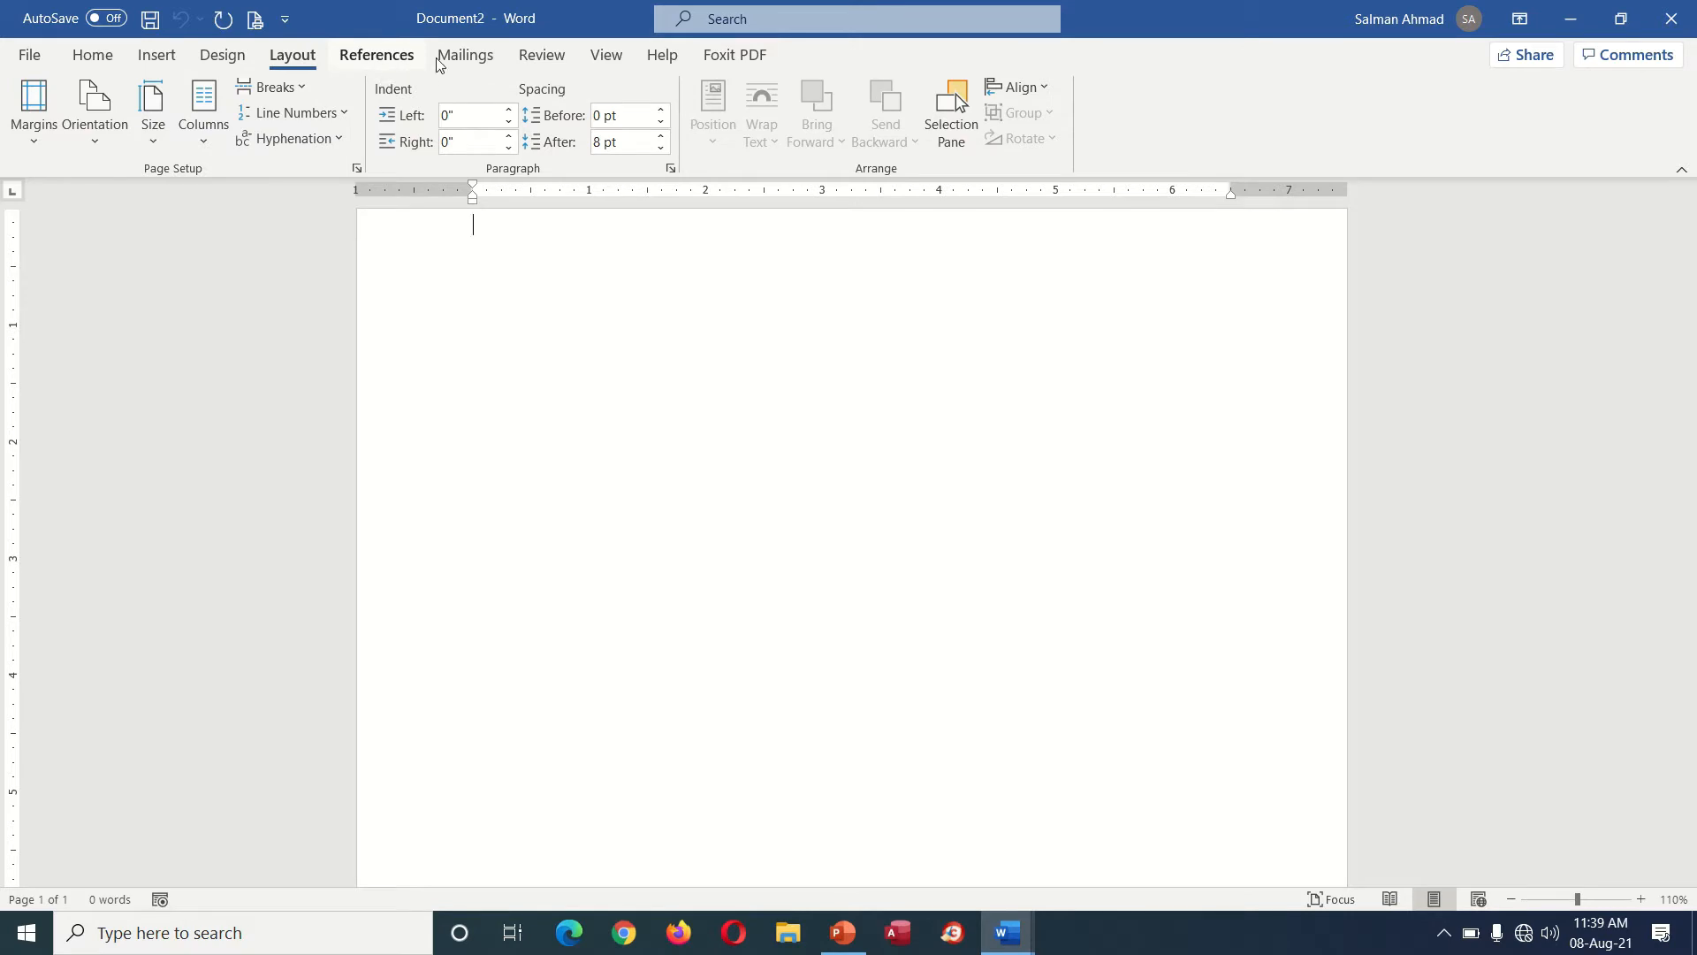
left_click(549, 57)
left_click(606, 56)
left_click(663, 55)
left_click(733, 56)
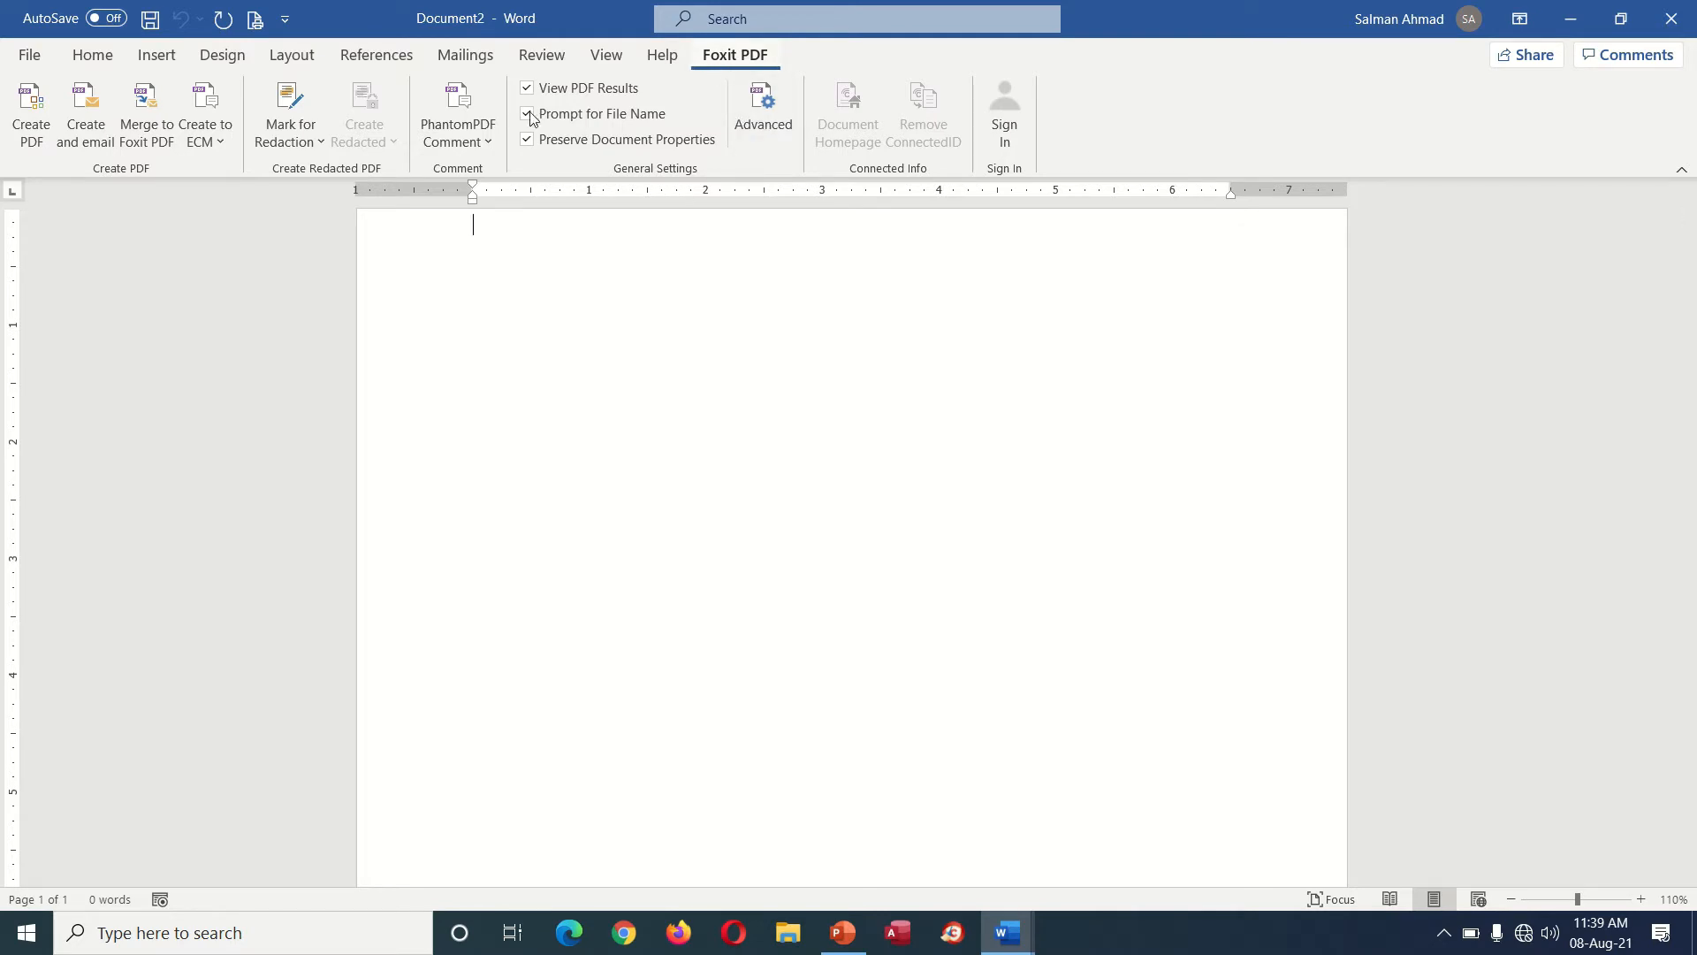
left_click(81, 58)
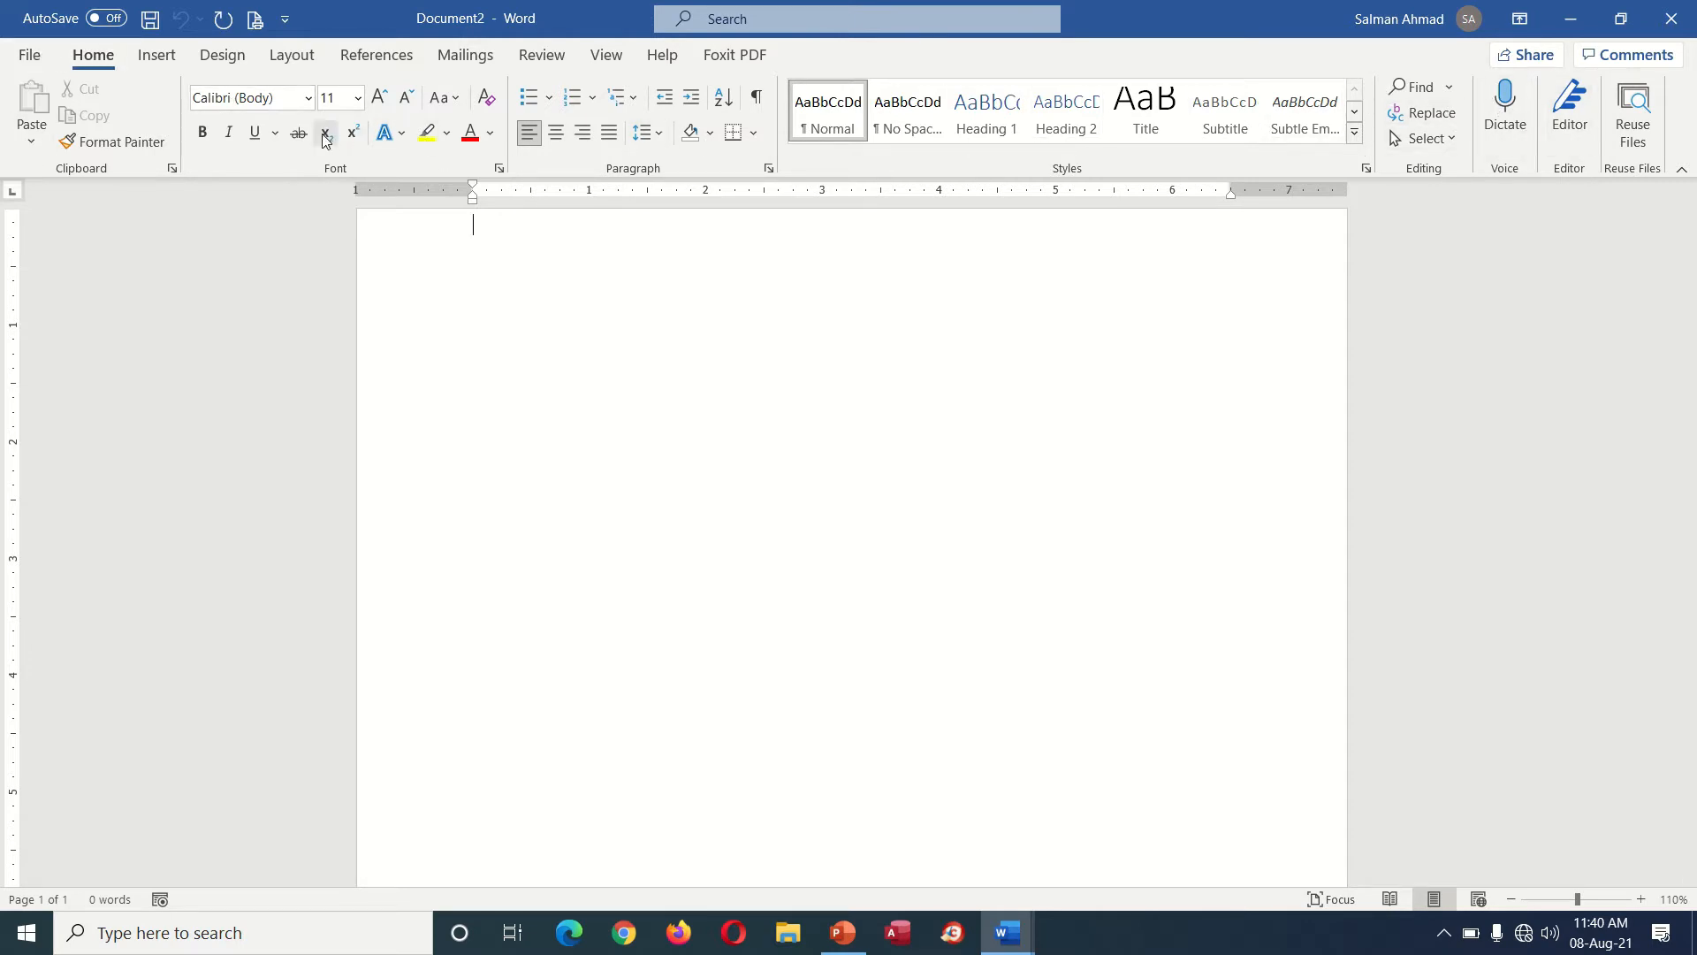
left_click(155, 62)
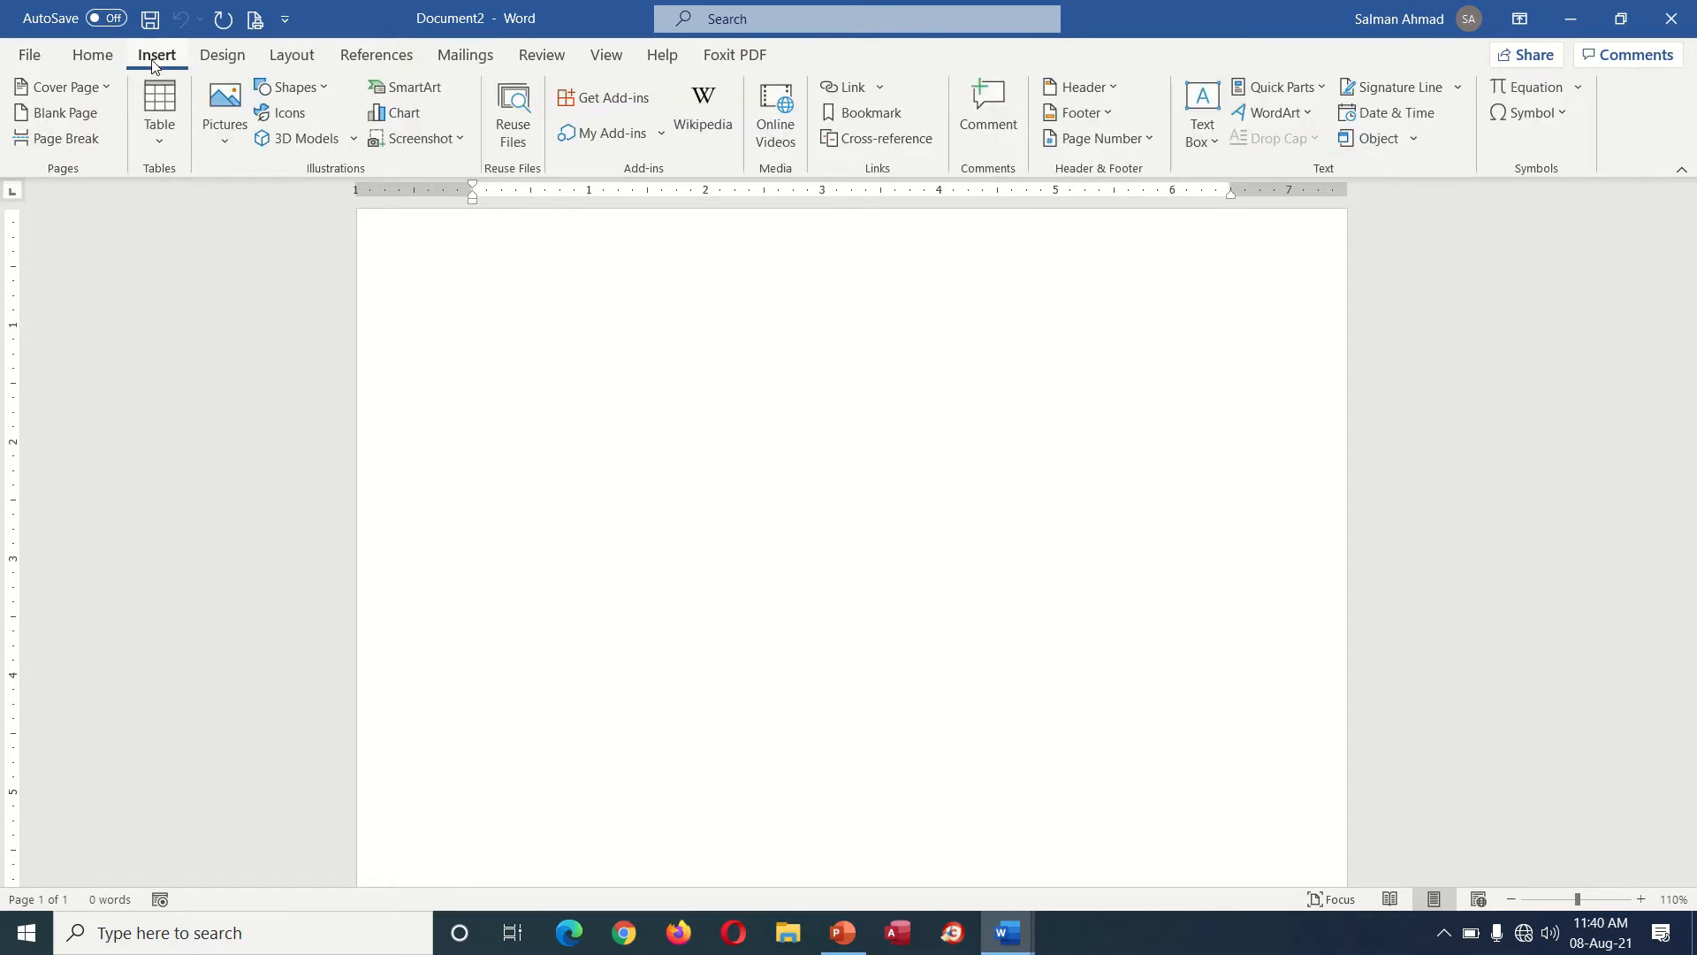
left_click(218, 58)
left_click(276, 59)
left_click(92, 57)
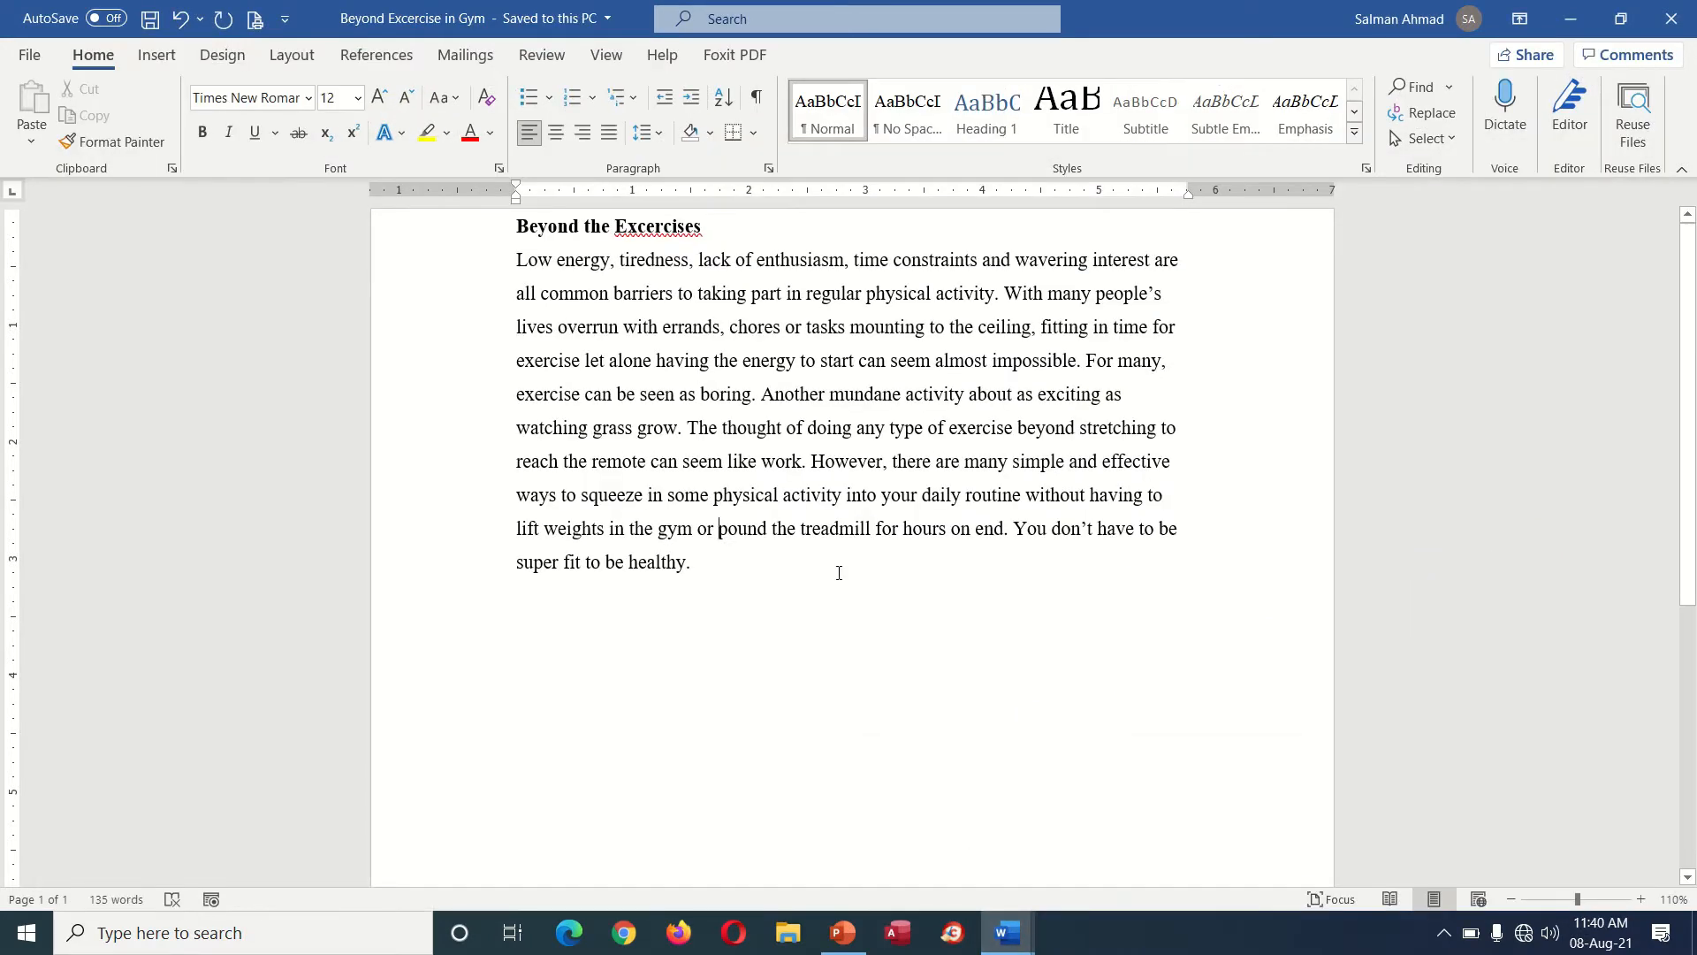
- Zoom the Beyond Excercise in Gym document in to 160% and back out to 110%
left_click(1640, 900)
left_click(1640, 900)
left_click(1639, 900)
left_click(1639, 899)
left_click(1640, 899)
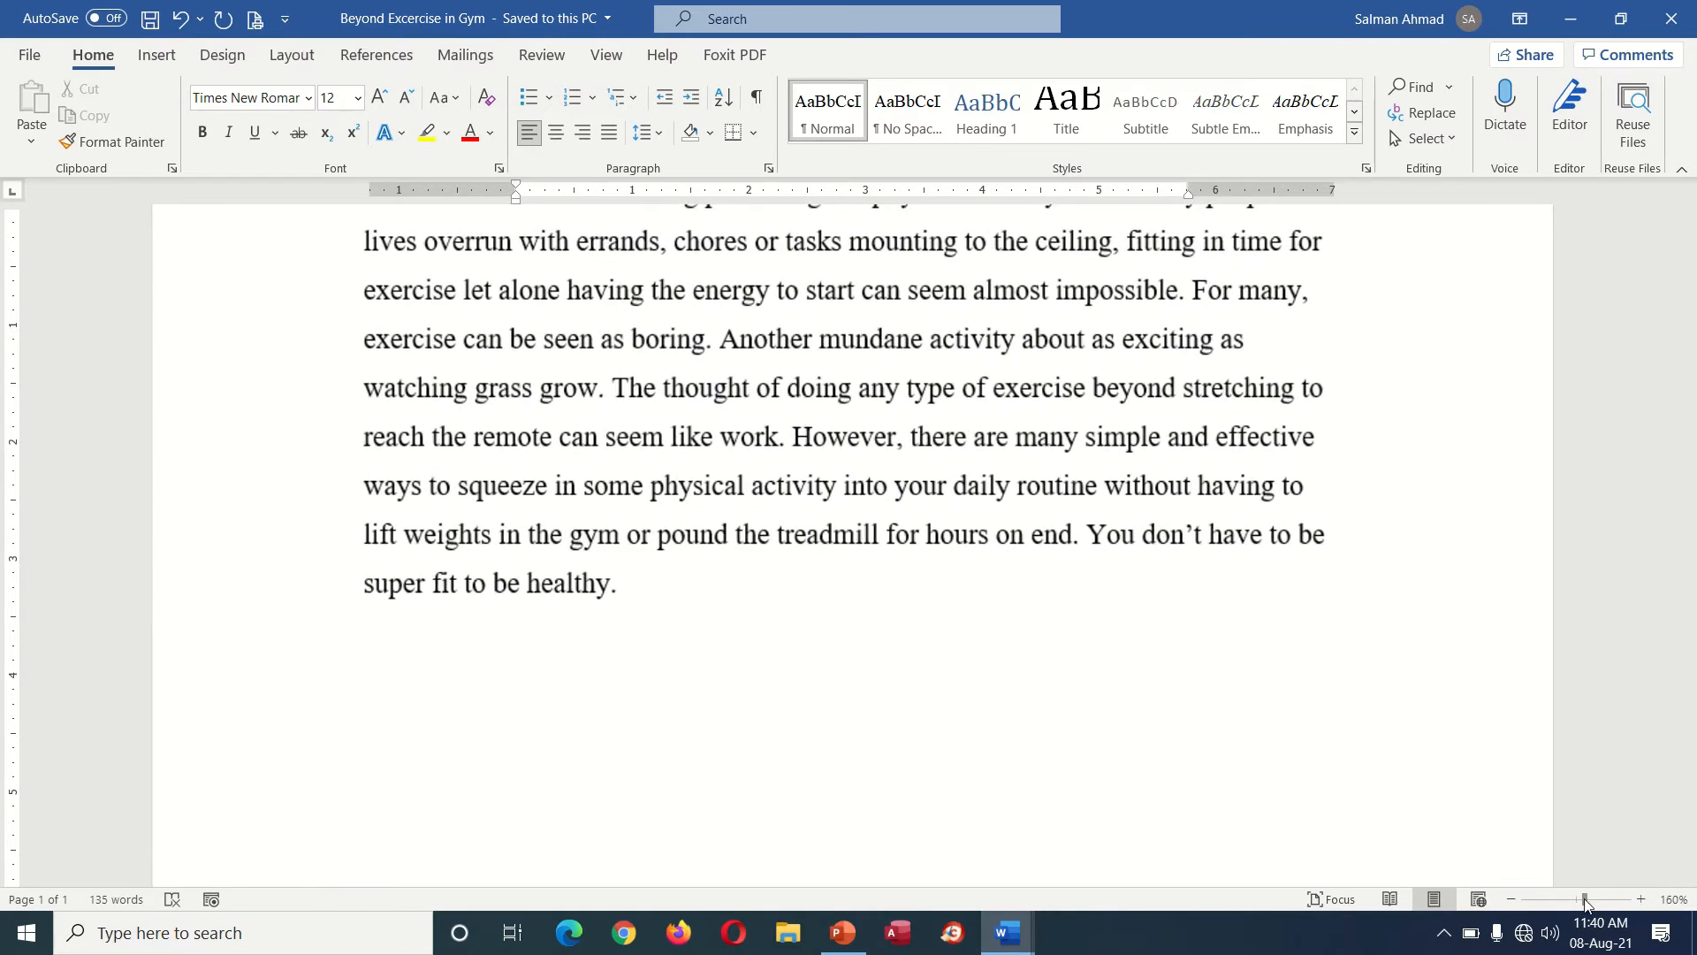
left_click(1514, 898)
left_click(1514, 898)
left_click(1514, 898)
left_click(1514, 898)
left_click(1514, 898)
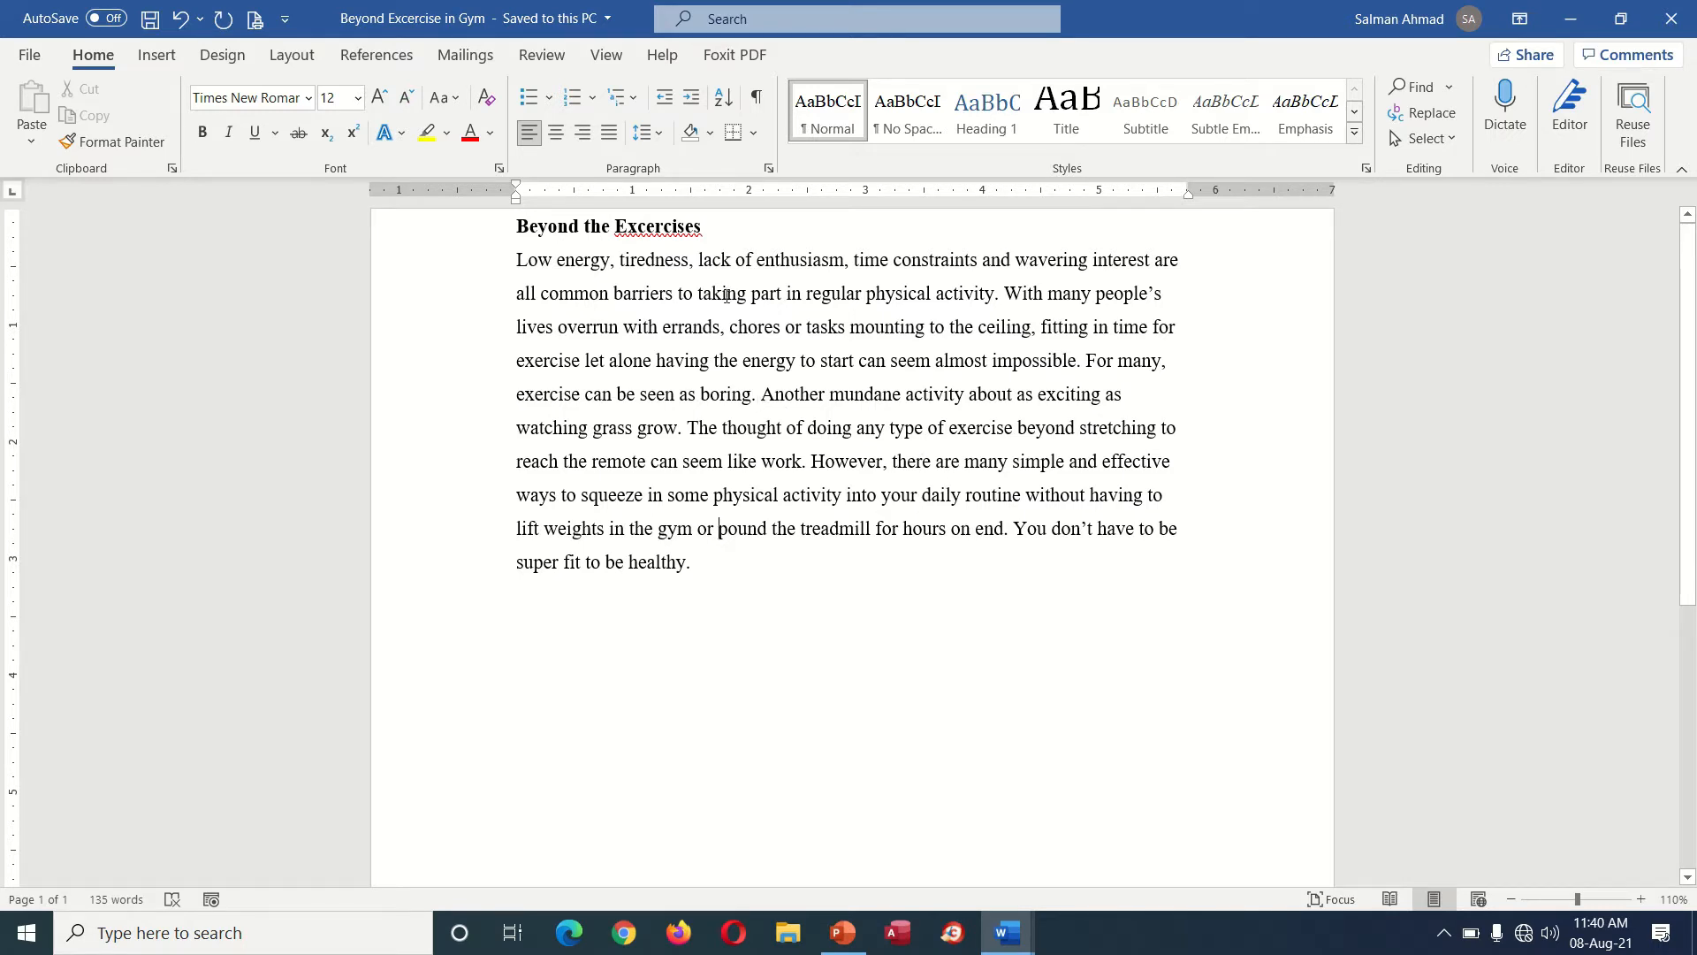
- Correct the misspelled heading word "Excercises" to "Exercises" with the spelling suggestion and dismiss the Editor suggestions tip
right_click(698, 237)
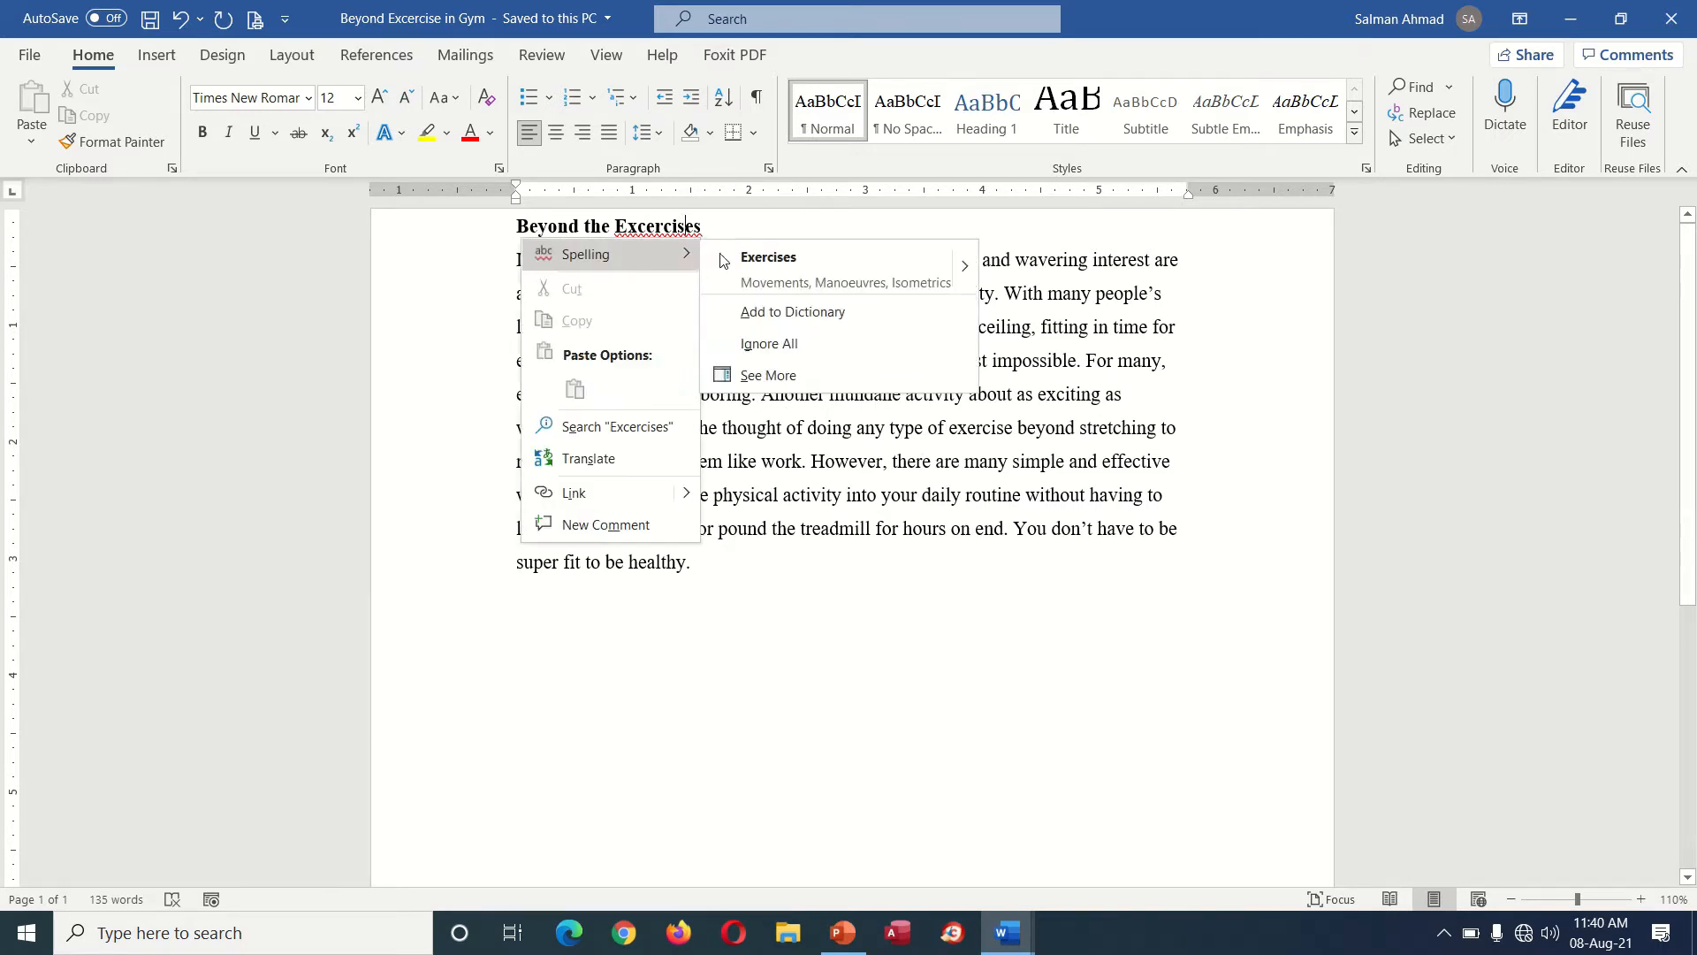
mouse_move(686, 253)
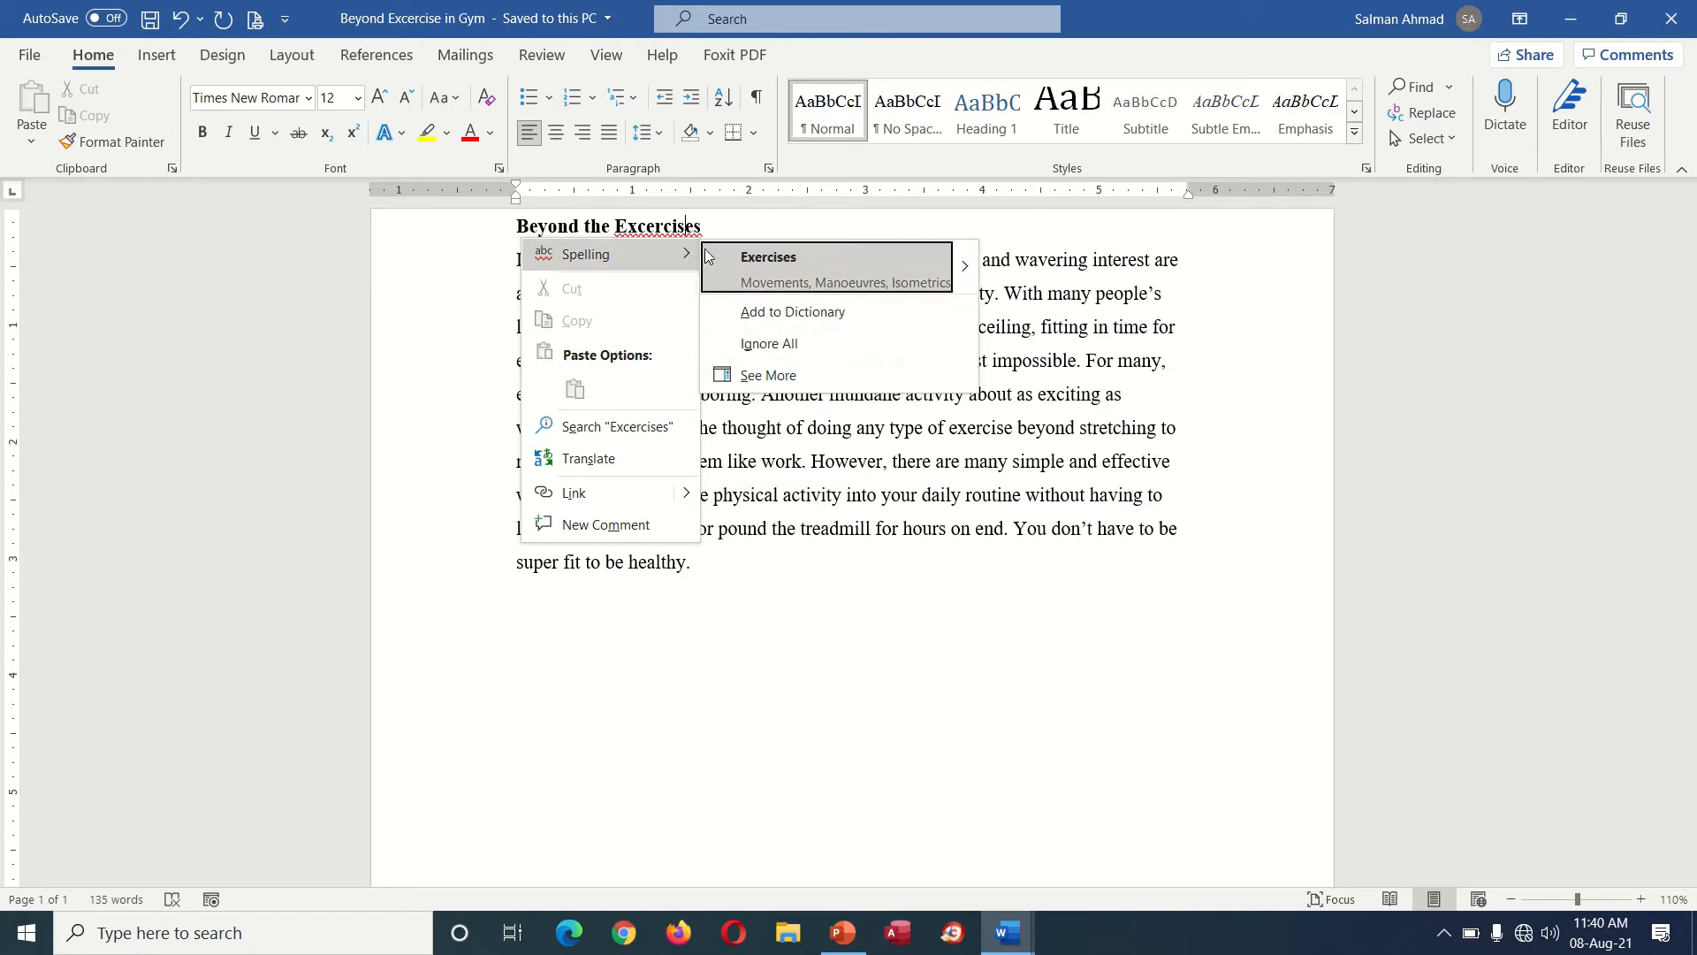
left_click(782, 252)
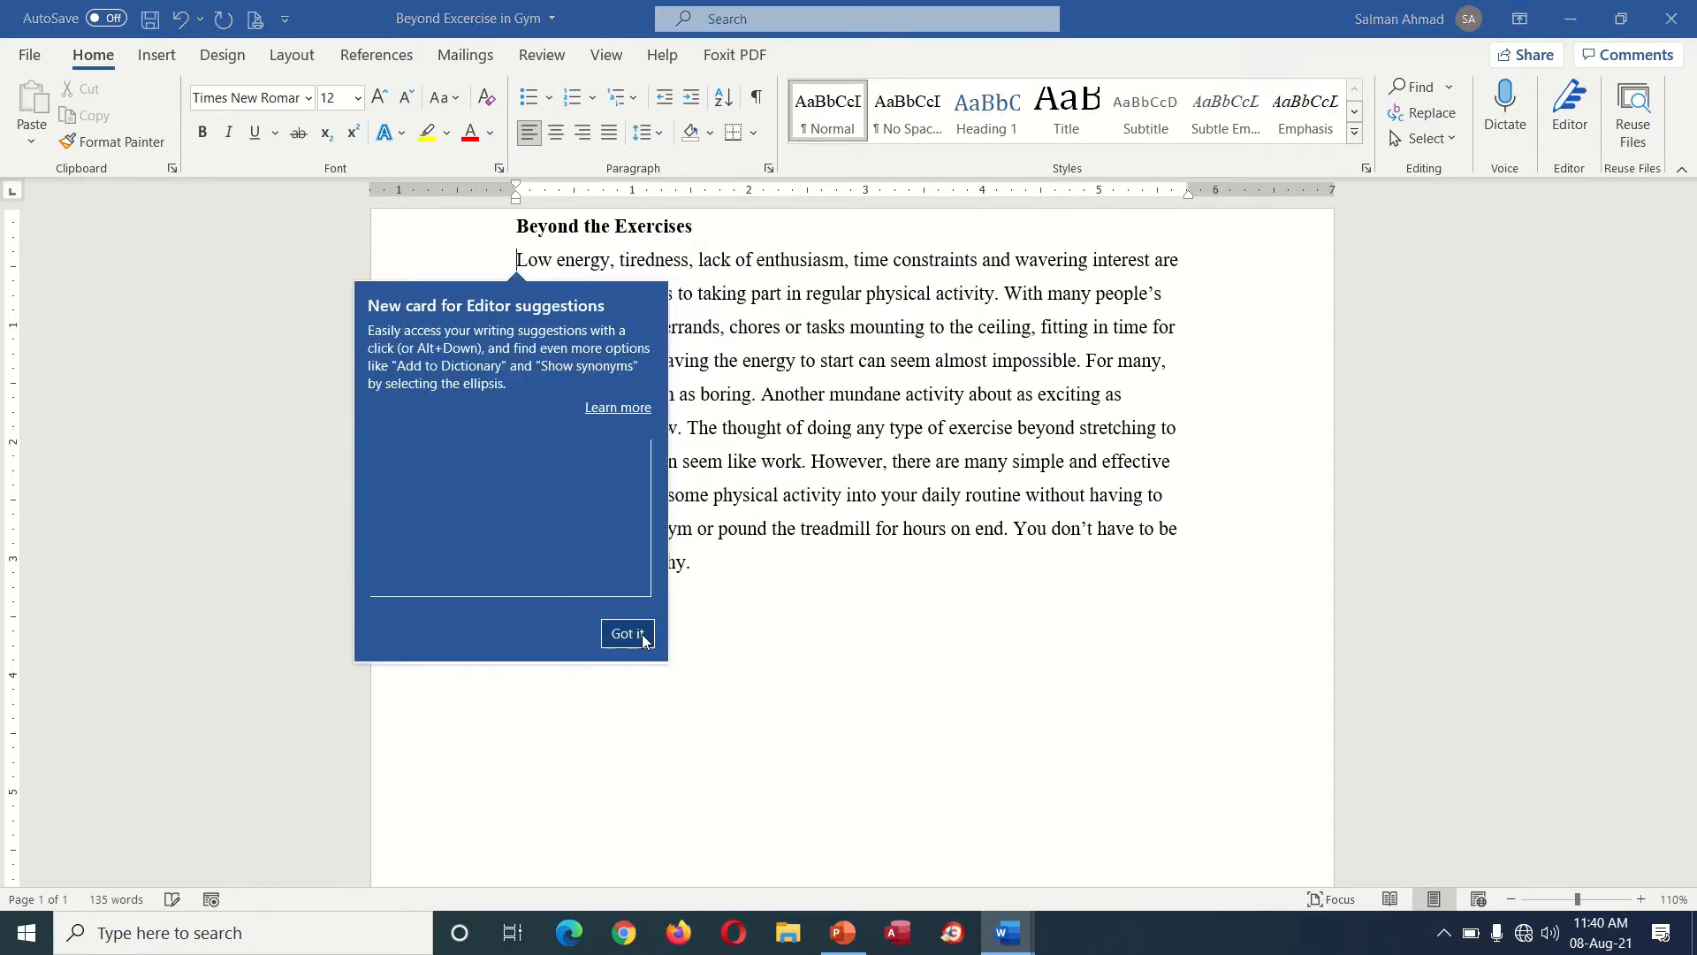
left_click(638, 634)
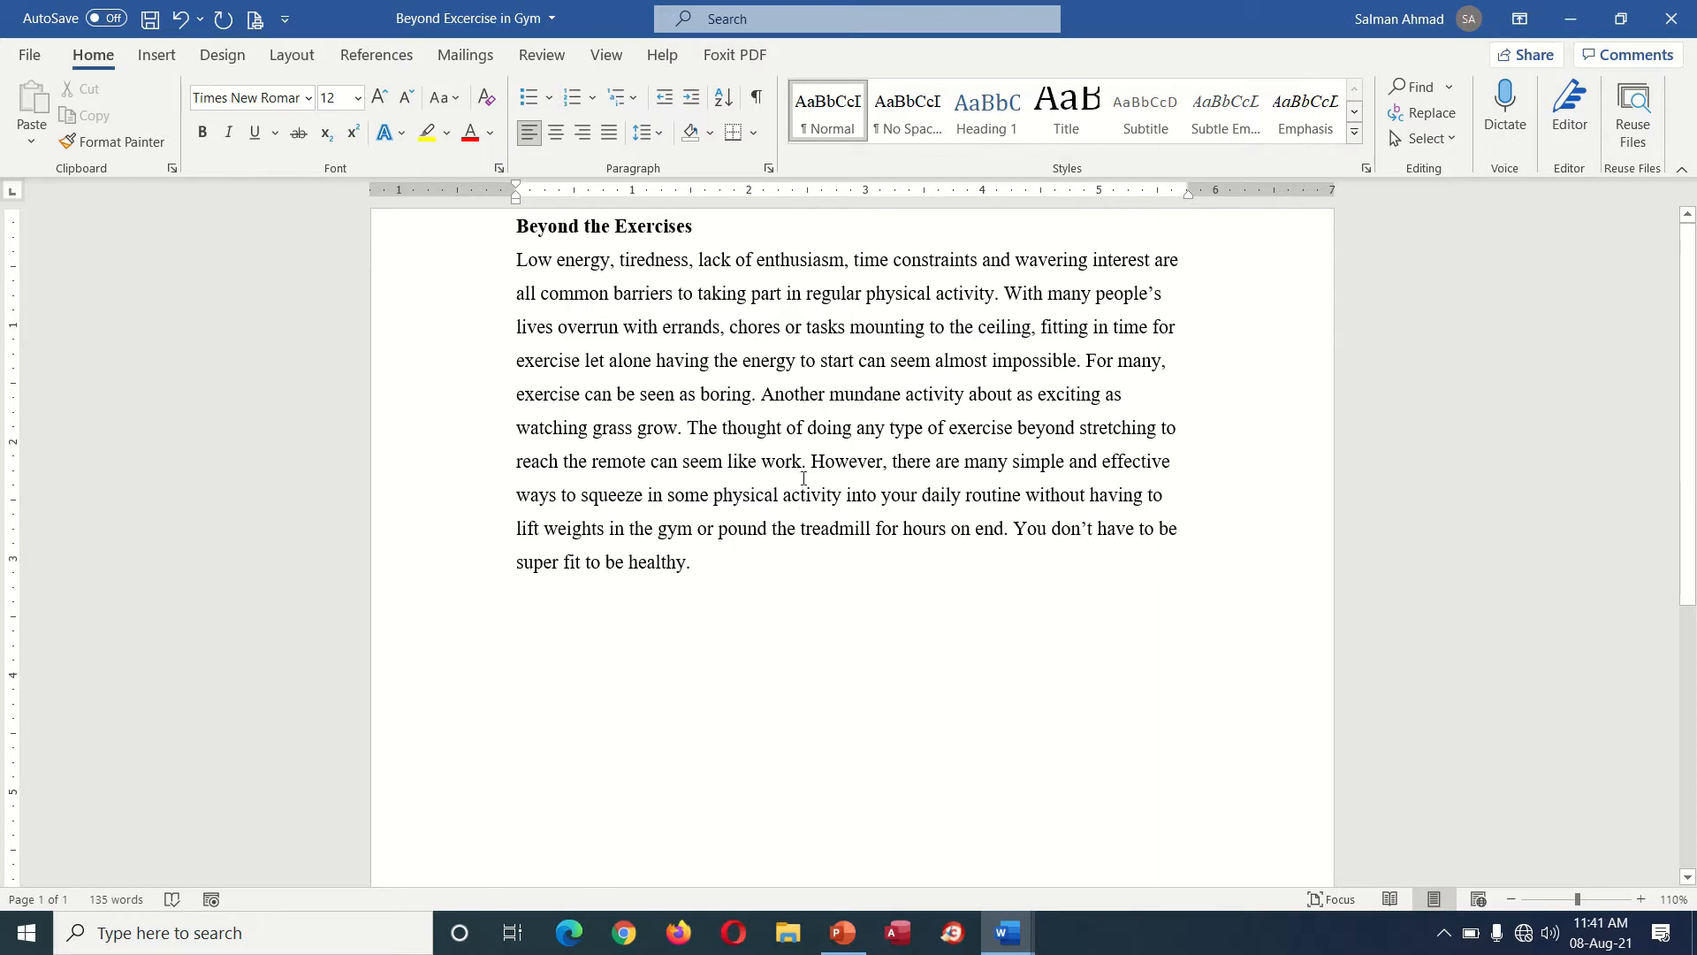
- Enlarge the document view in 10% increments to at least 190%
left_click(1641, 899)
left_click(1641, 899)
left_click(1641, 899)
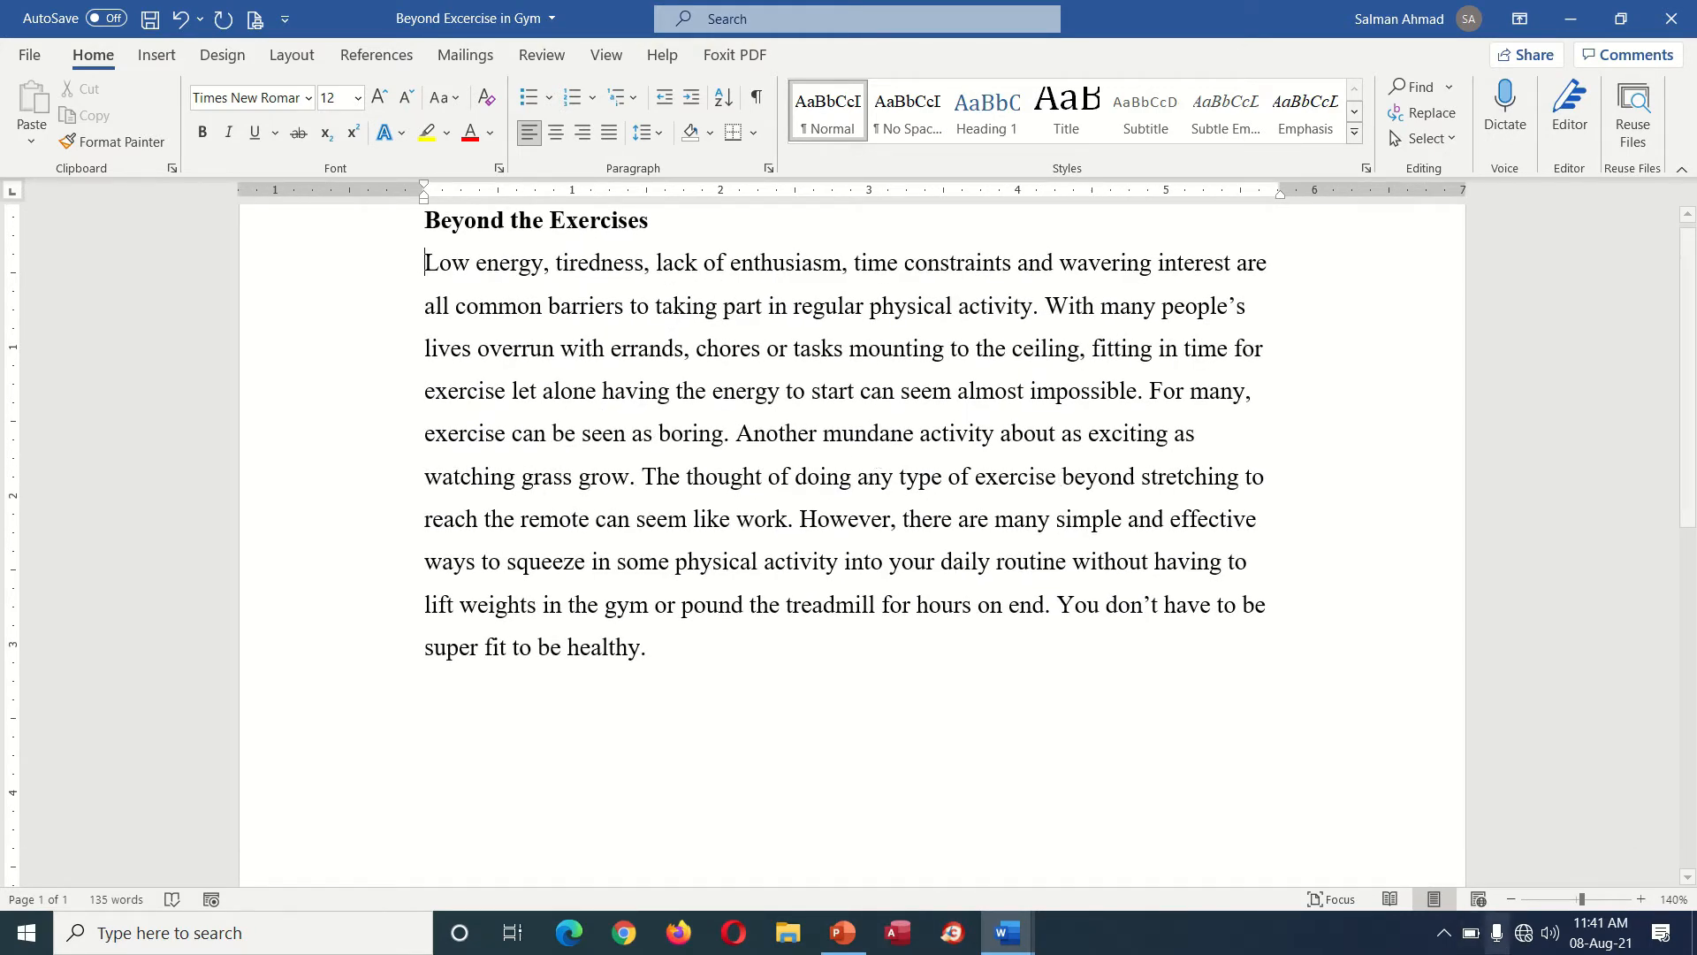
left_click(1641, 899)
left_click(1641, 899)
left_click(1641, 899)
left_click(1641, 898)
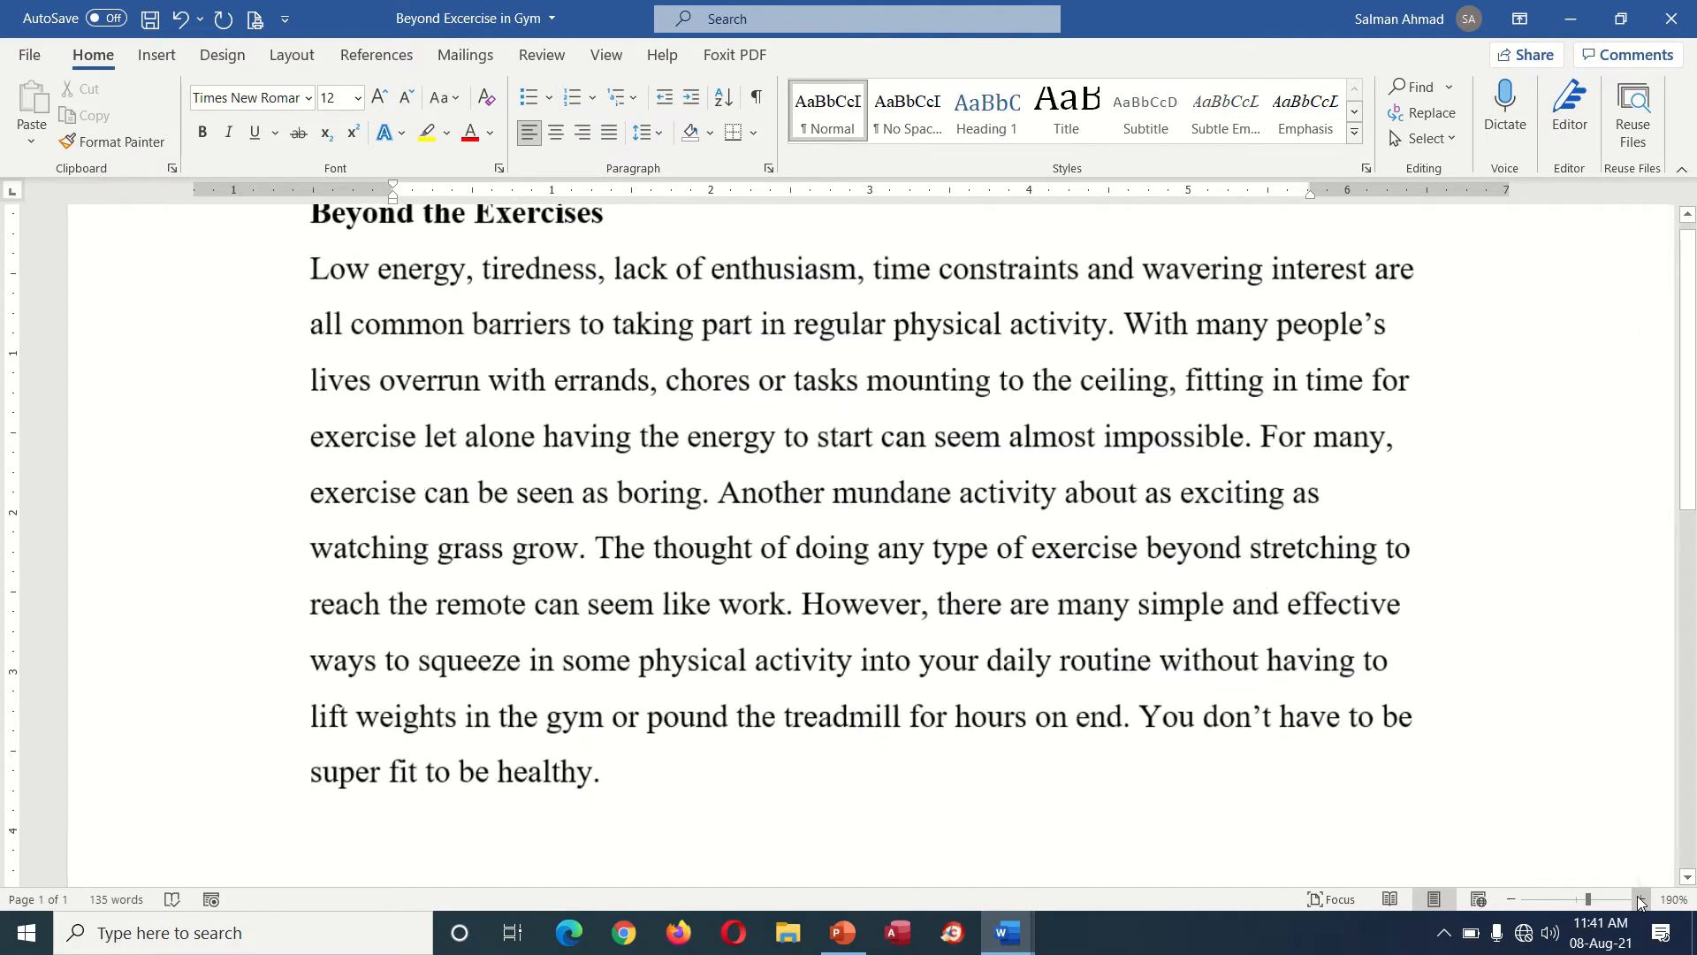
left_click(1642, 899)
left_click(1509, 899)
mouse_move(1587, 899)
left_mouse_down()
mouse_move(1559, 900)
mouse_move(1593, 901)
left_mouse_up()
- Reduce the document's zoom level to 100%
left_click(1513, 902)
left_click(1513, 902)
left_click(1513, 901)
left_click(1513, 902)
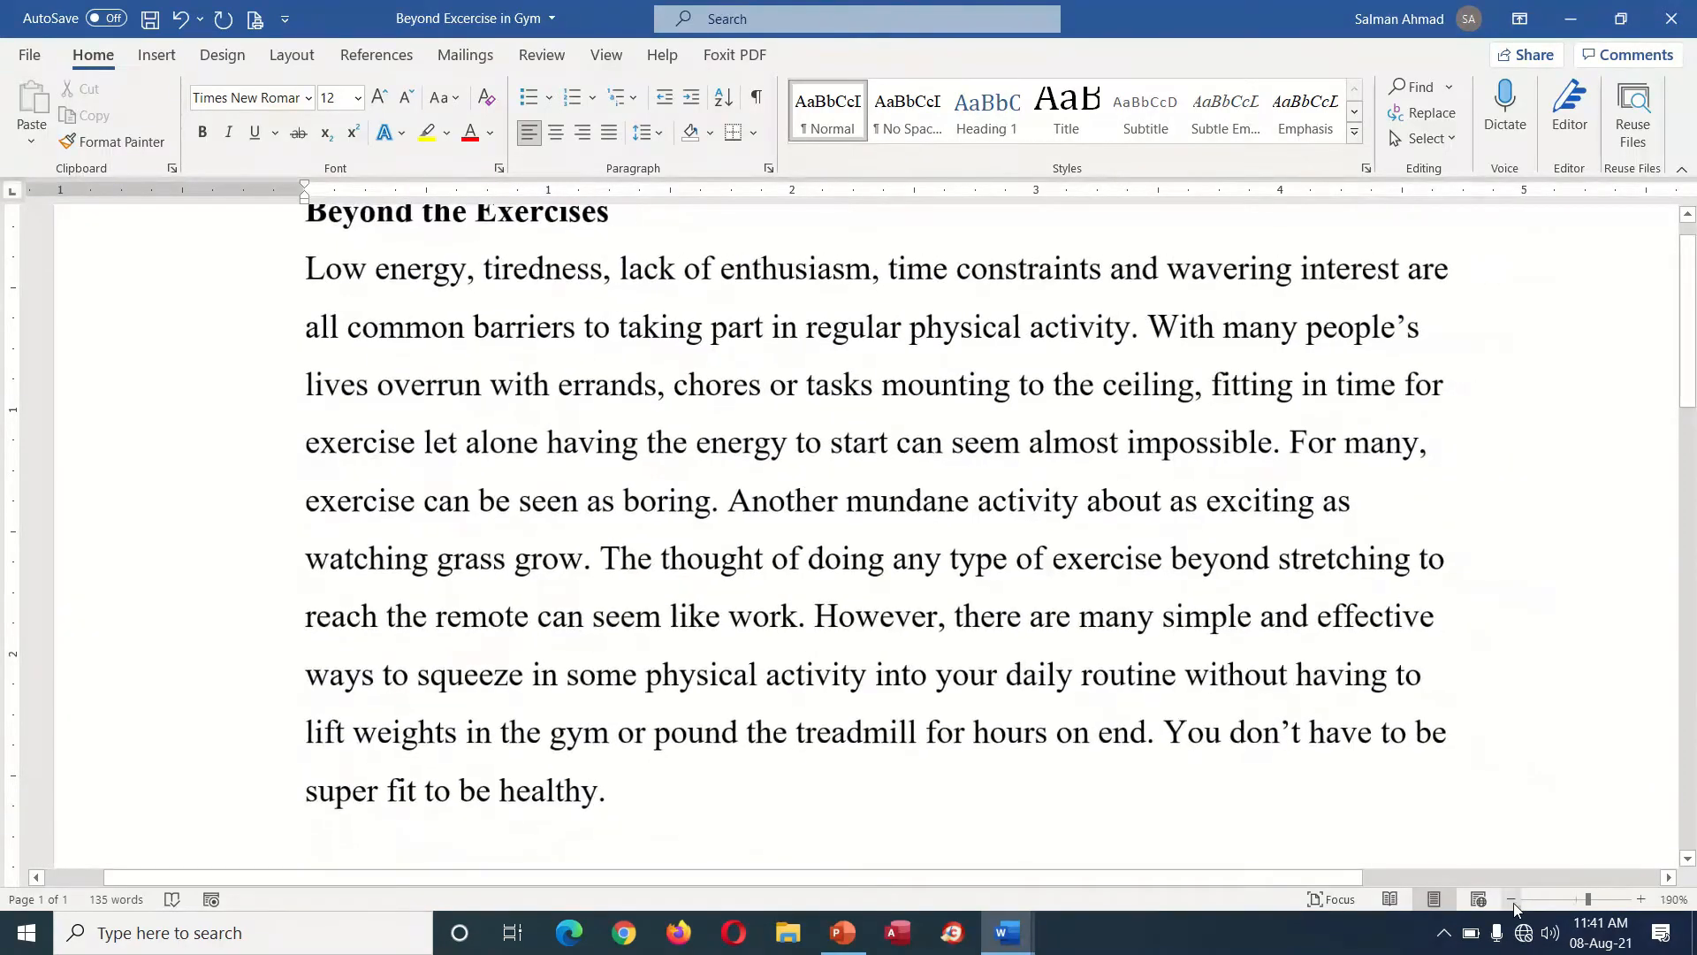
left_click(1511, 899)
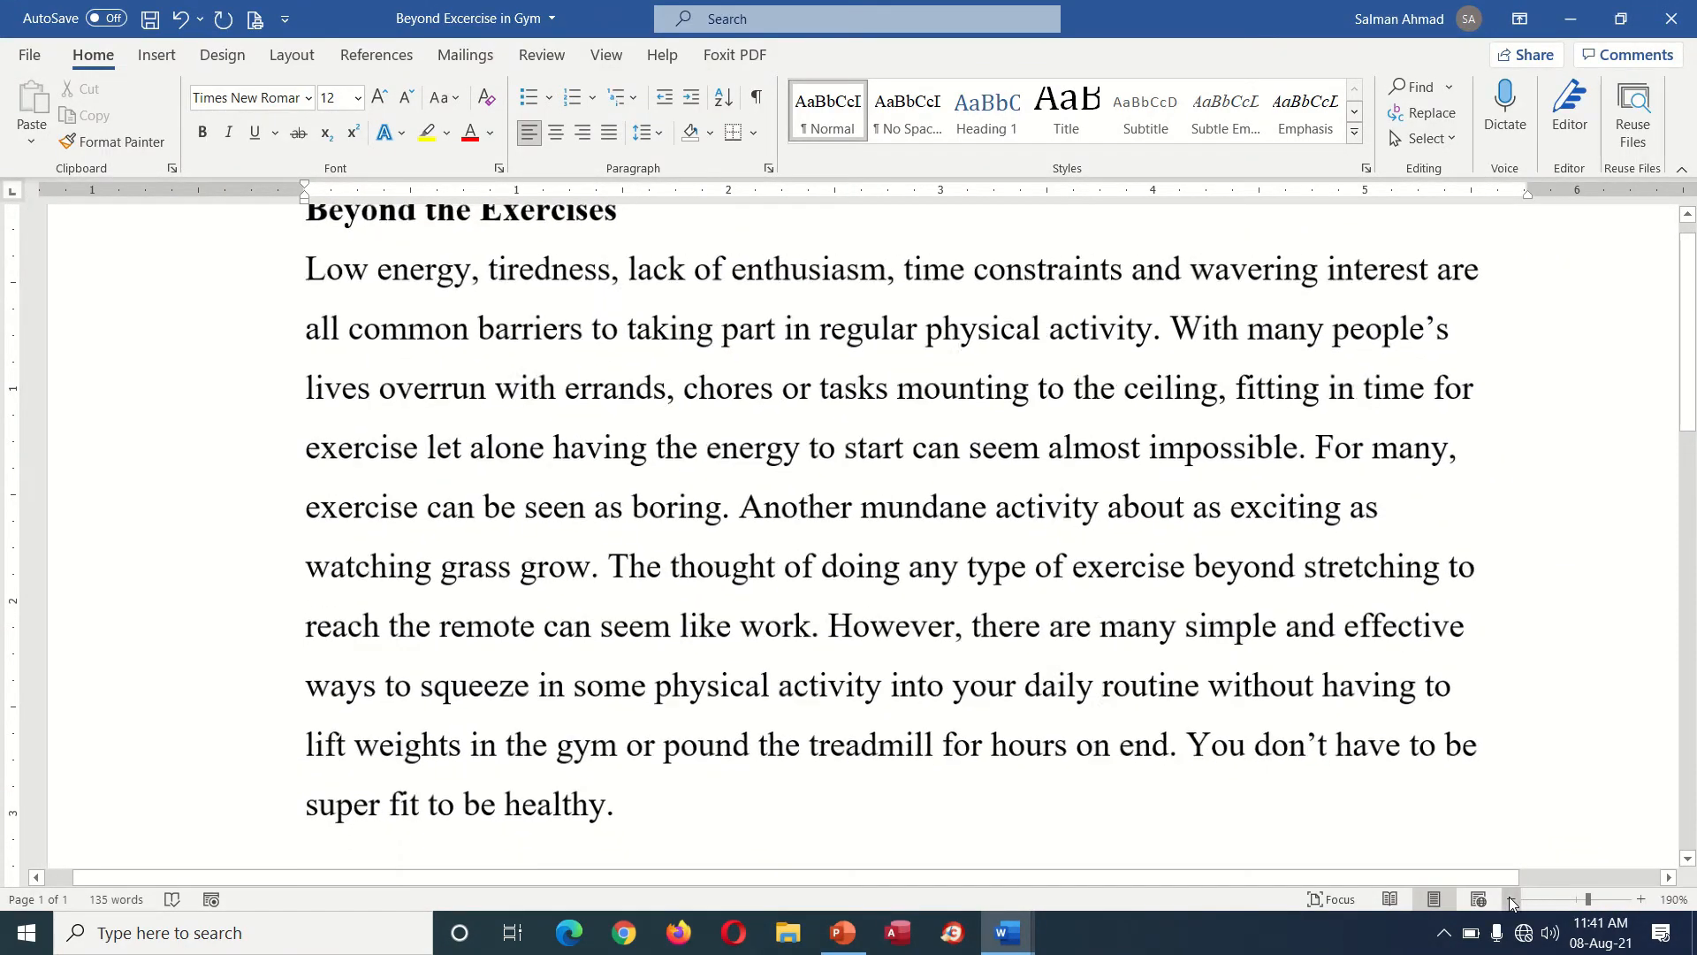
left_click(1512, 899)
left_click(1511, 899)
left_click(1511, 899)
left_click(1511, 899)
left_click(1511, 899)
left_click(1507, 896)
left_click(1508, 896)
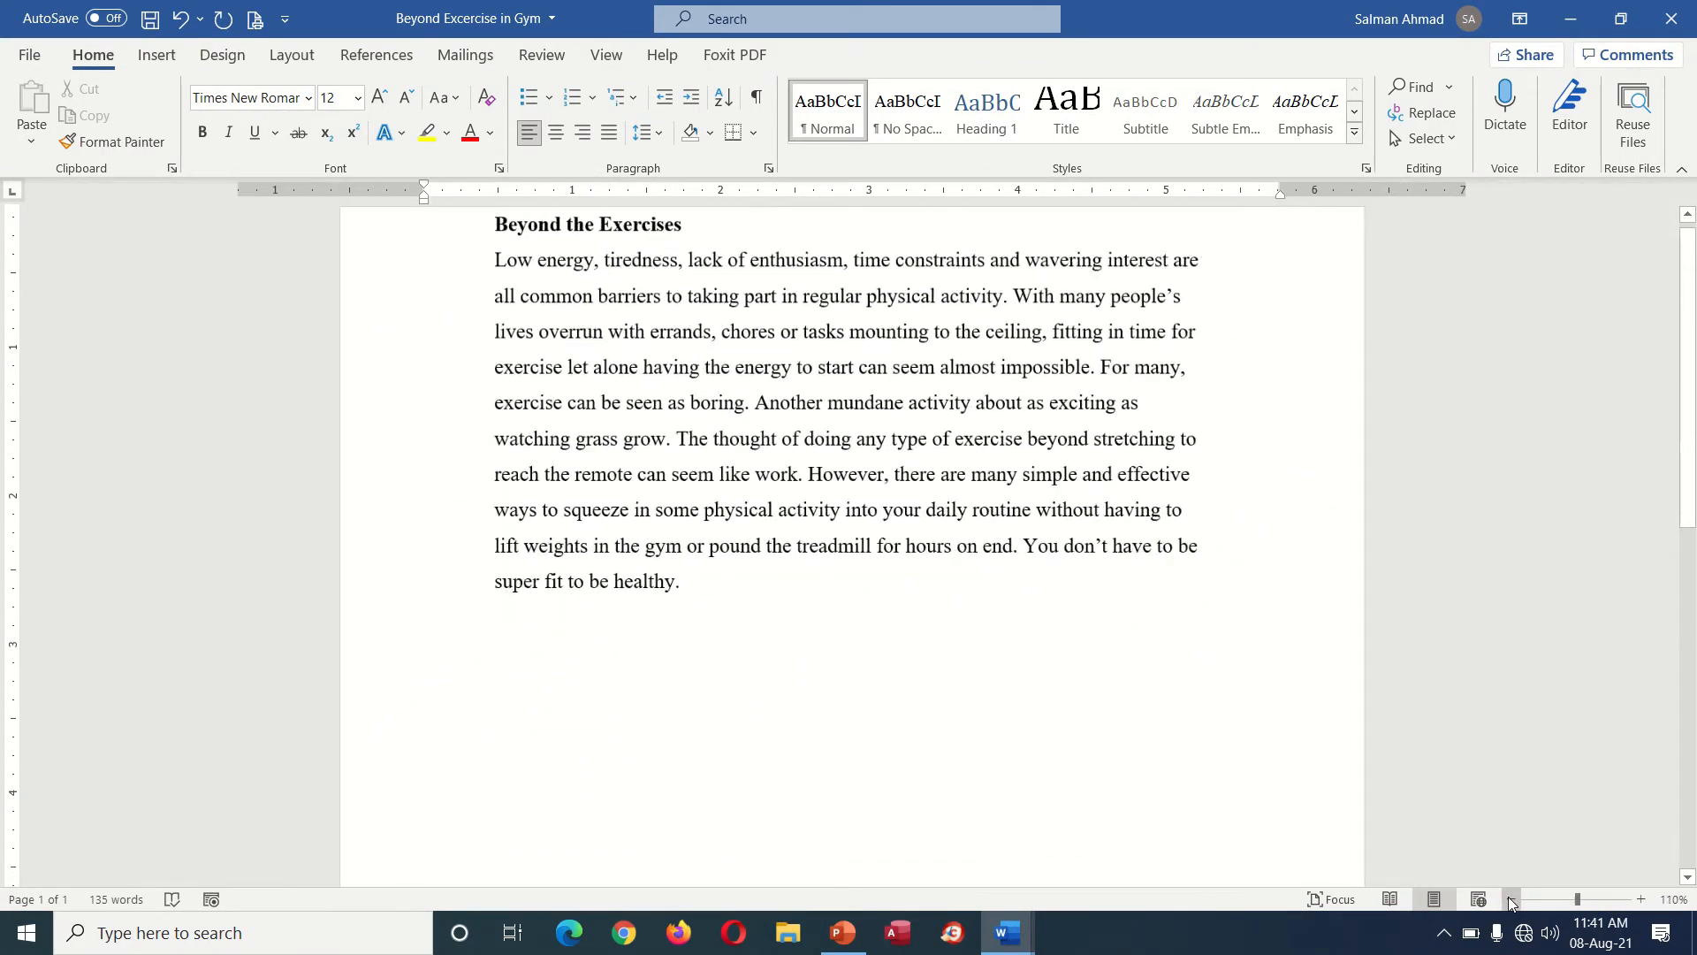
left_click(1508, 897)
left_click(1508, 897)
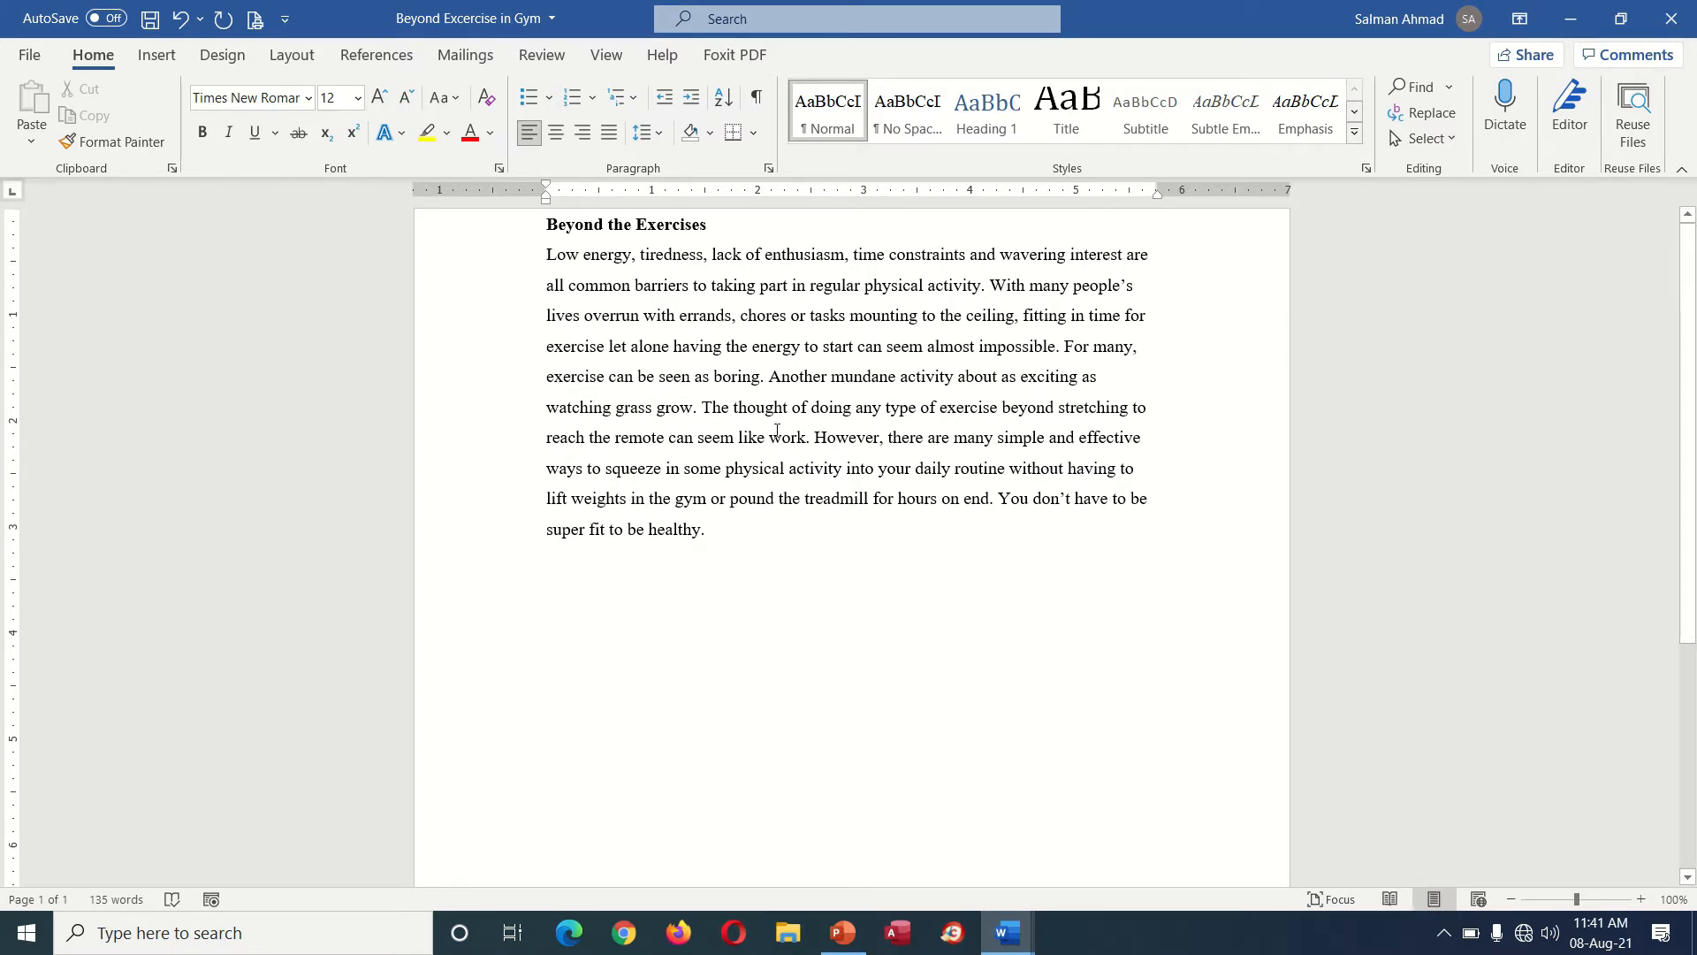
- Display the document in Read Mode
left_click(1387, 899)
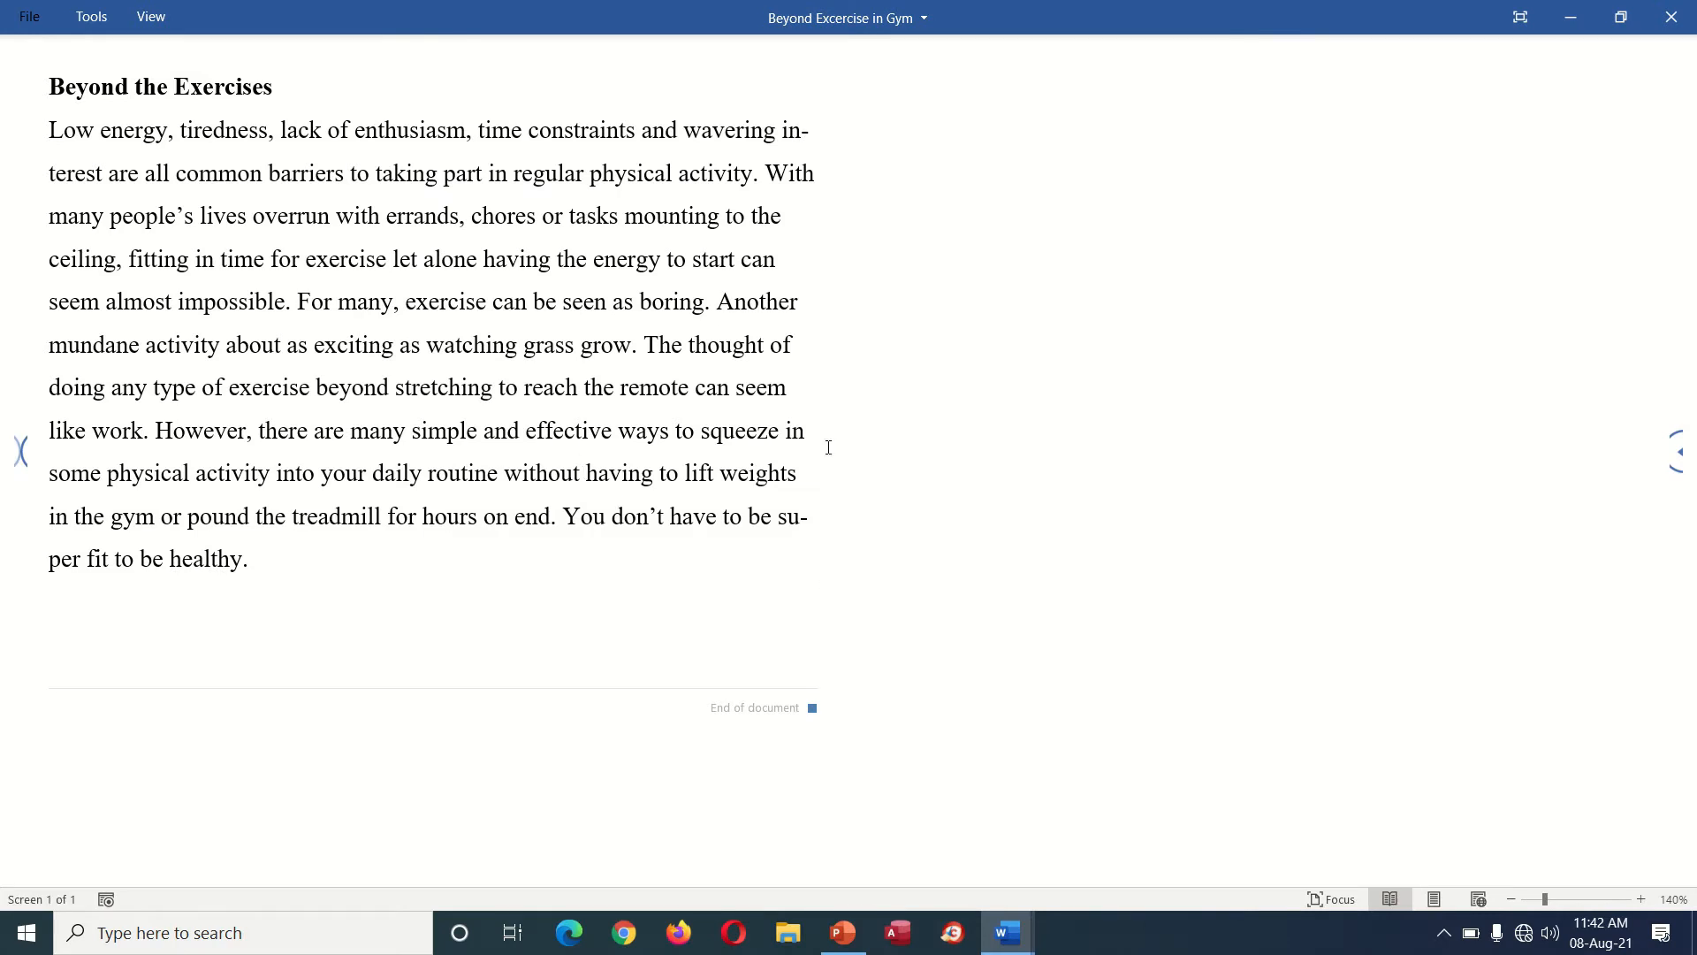
- Switch the document from Read Mode to Print Layout, view it in Web Layout, and return it to Print Layout
left_click(1435, 899)
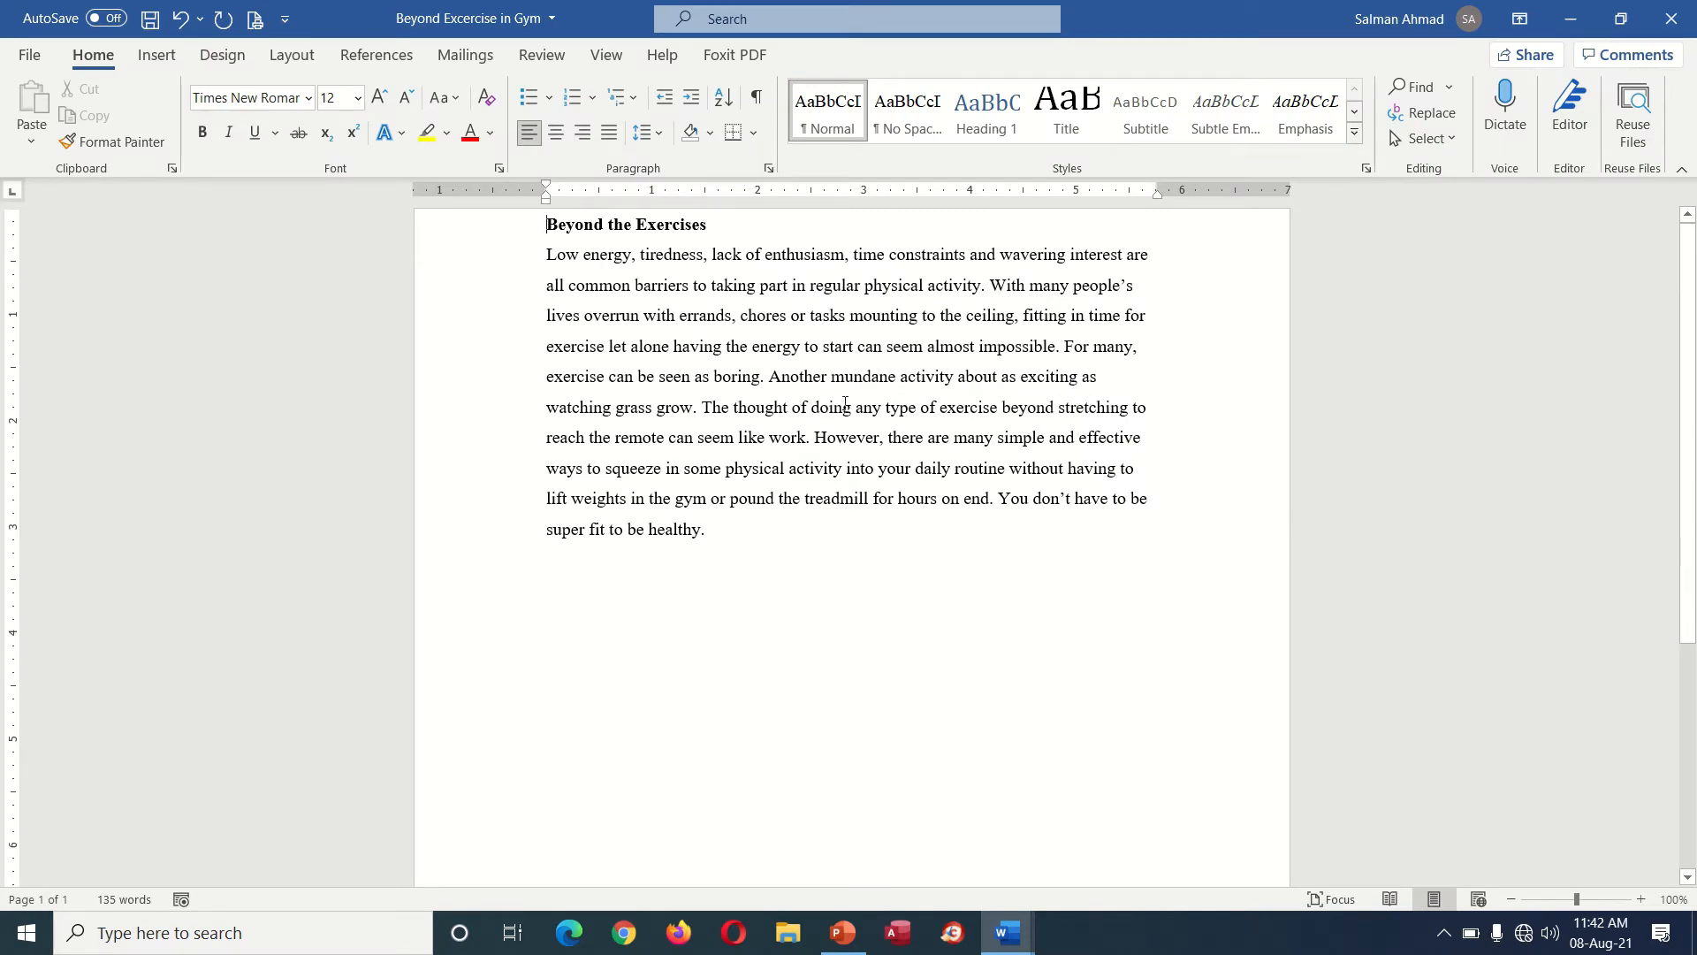
left_click(1479, 899)
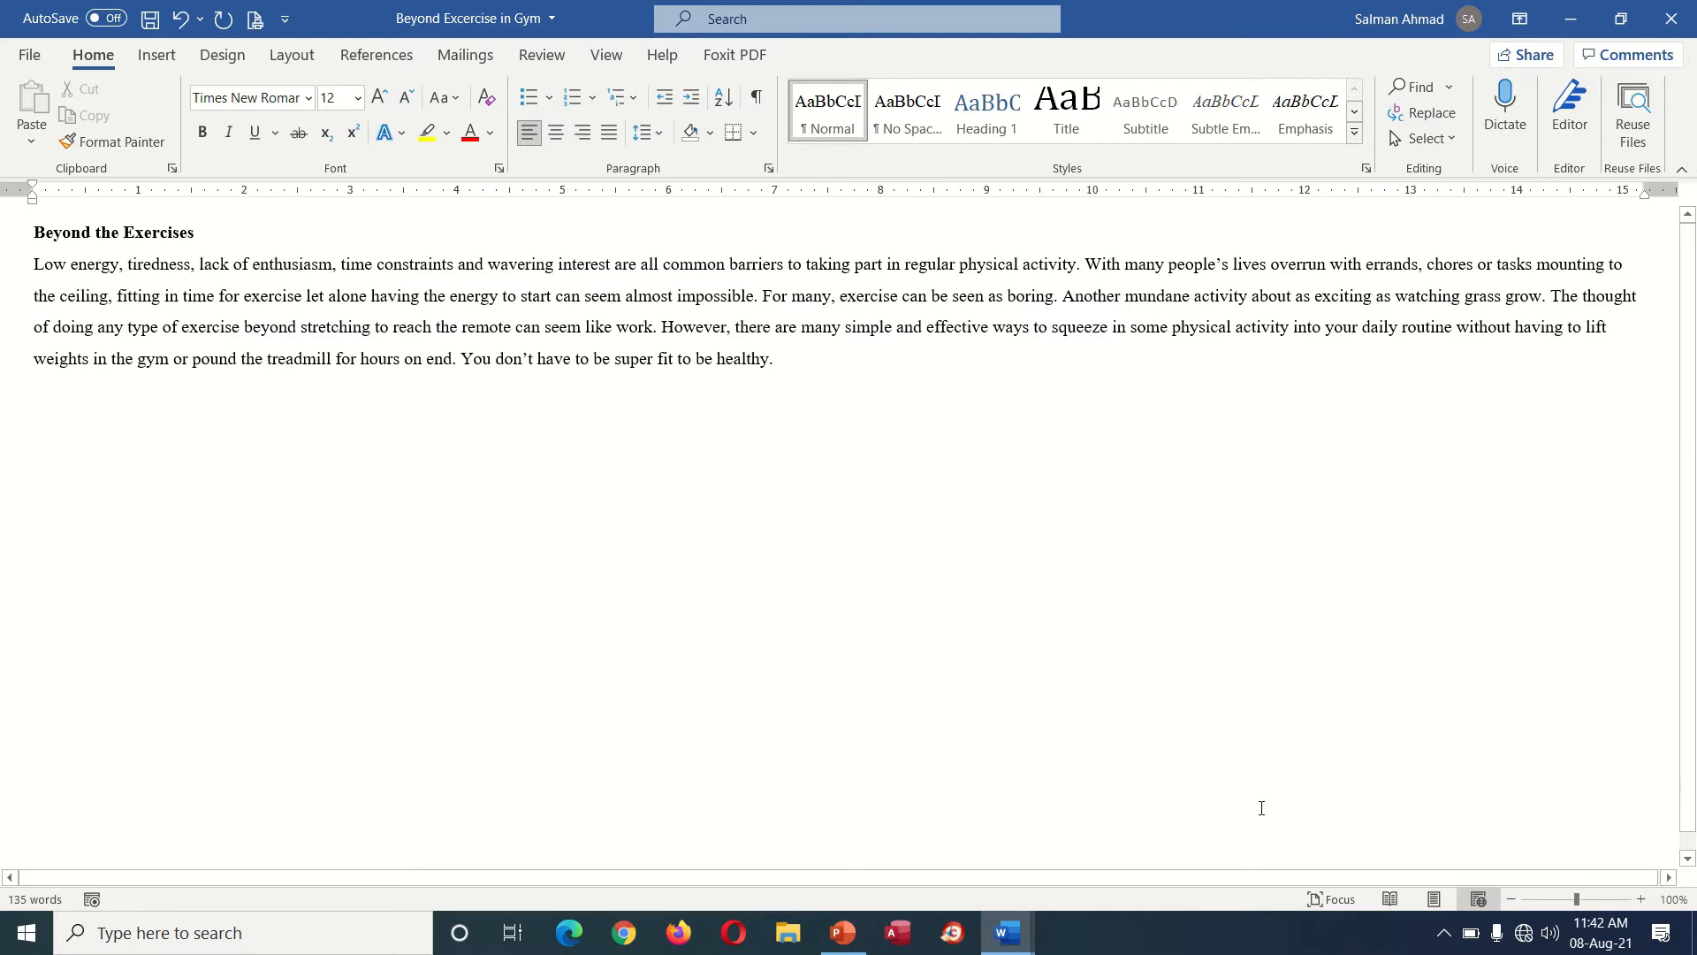
left_click(1433, 898)
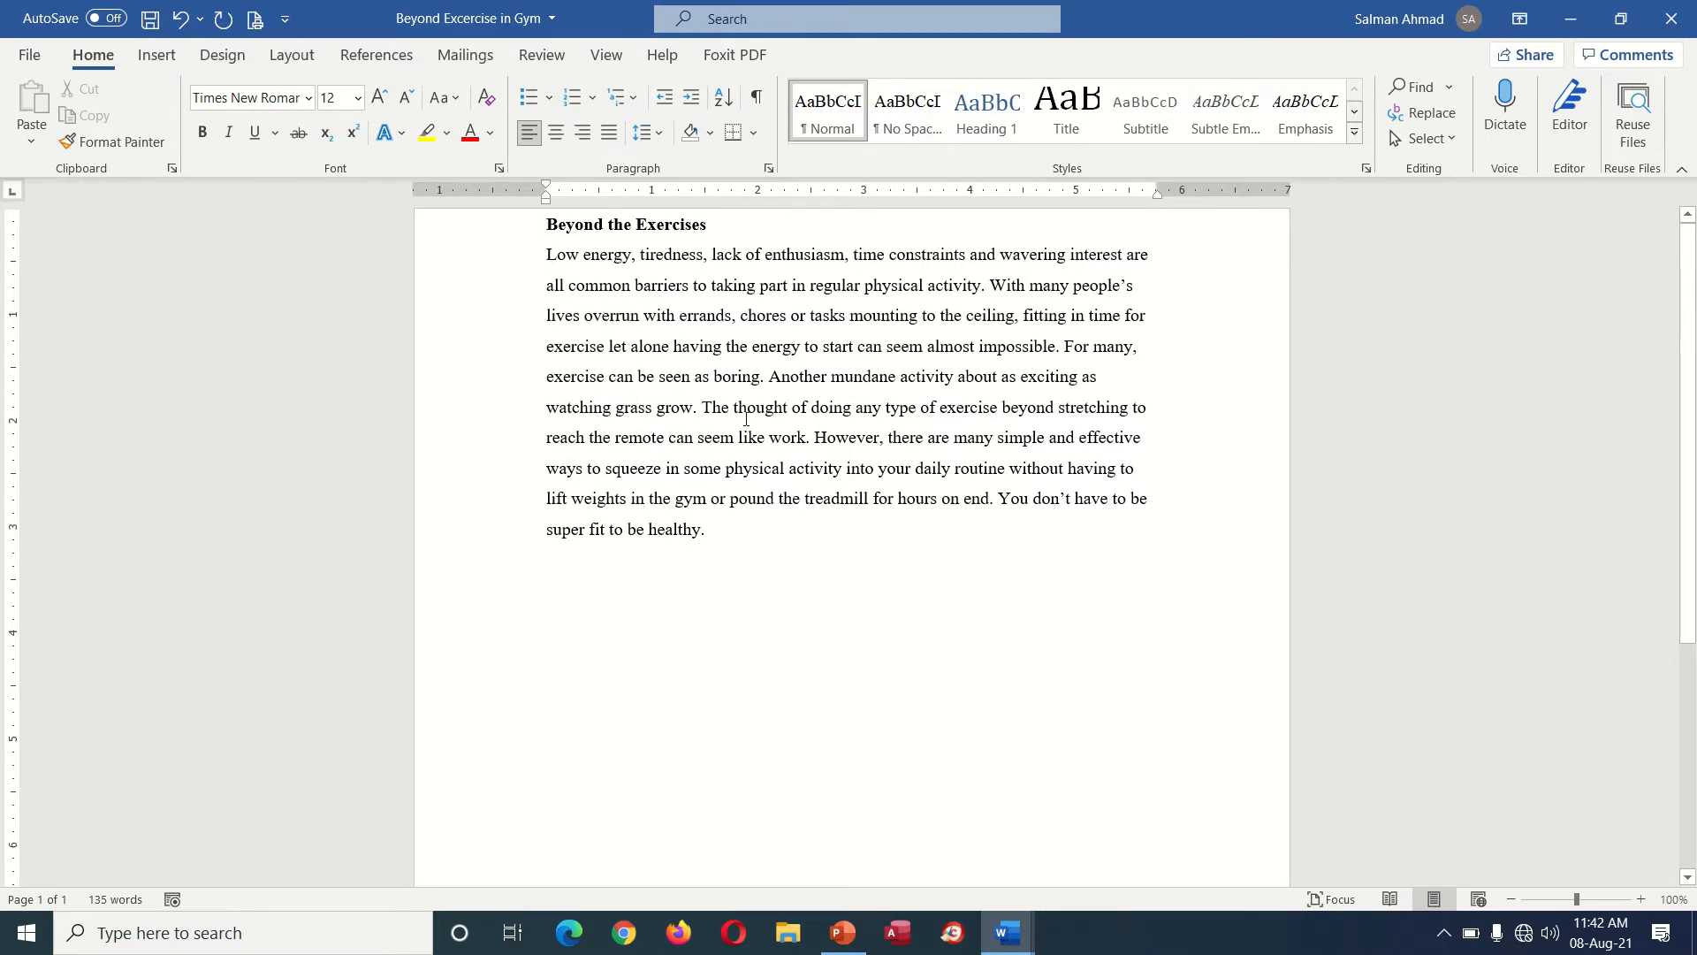
- Replace the word "Low" at the start of the body paragraph with "high"
left_click(156, 29)
double_click(561, 256)
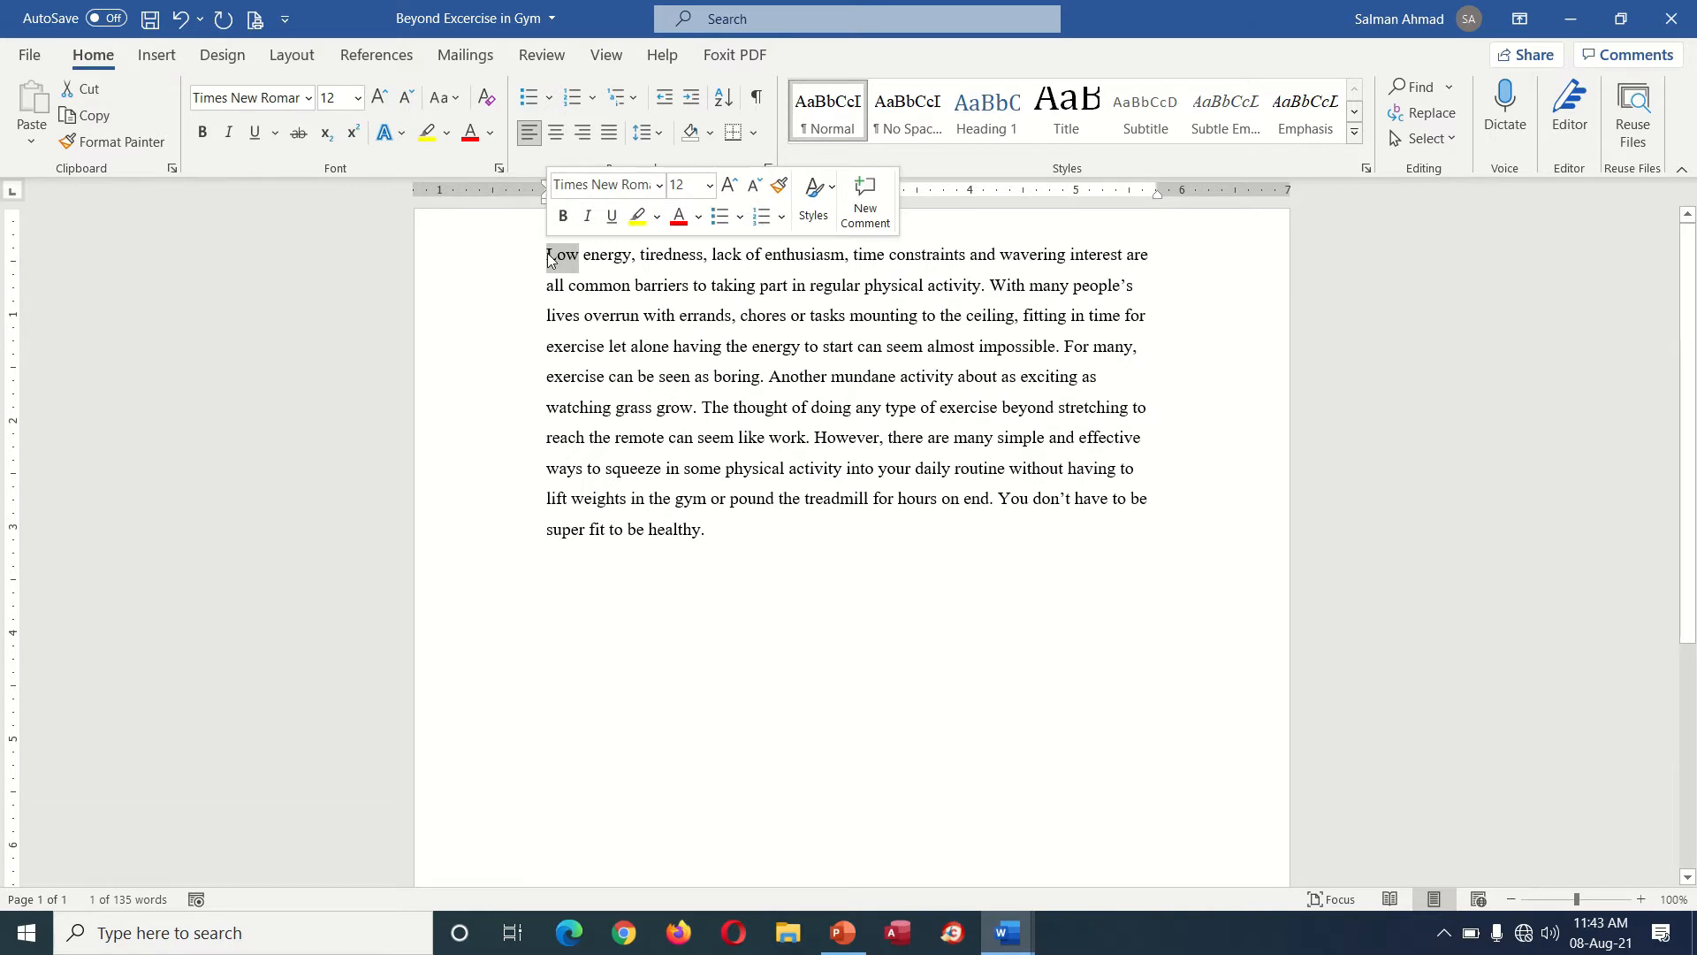
type("high")
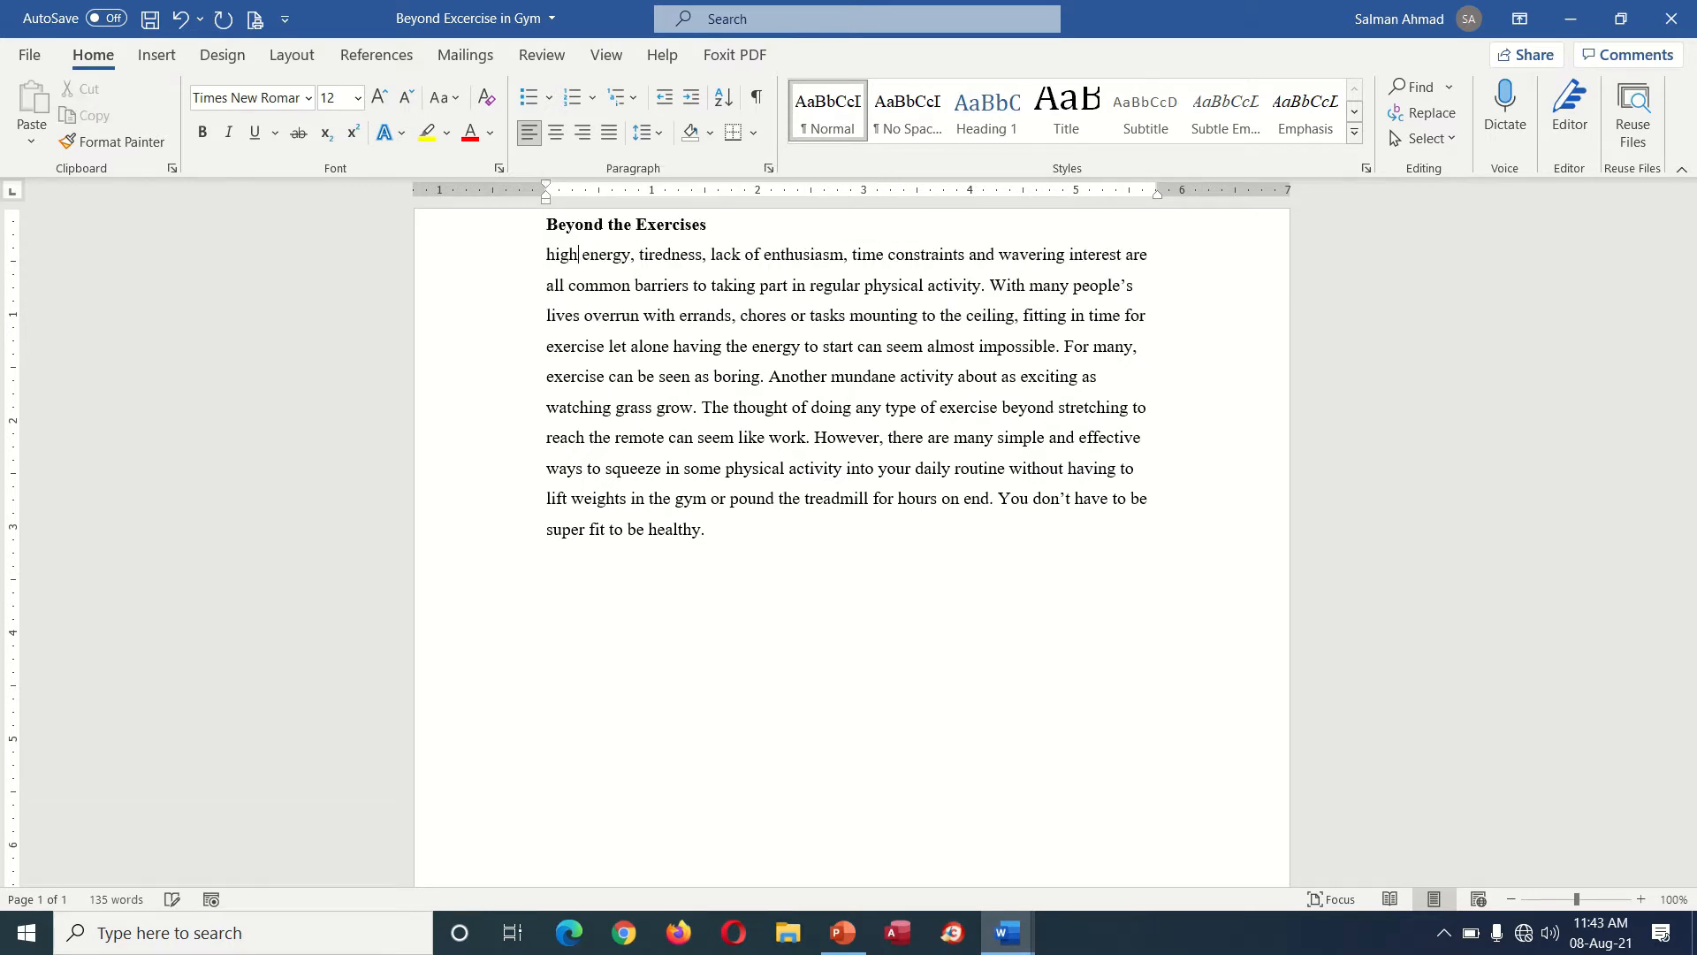
left_click(661, 301)
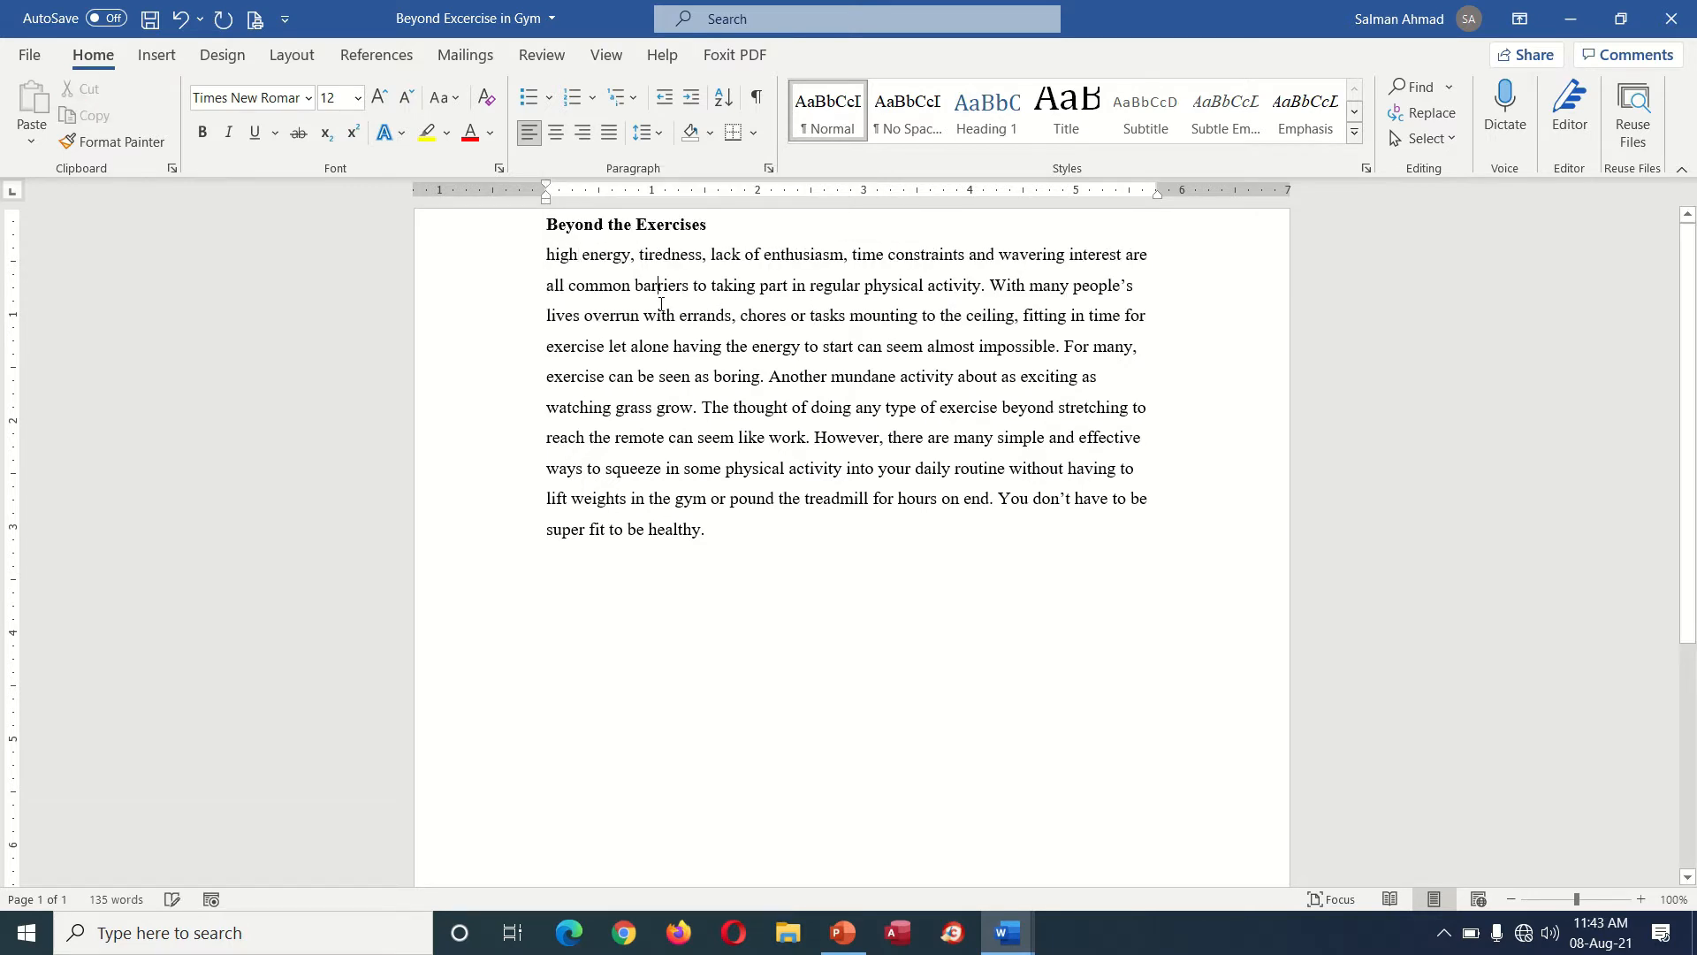
- Undo and redo the replacement of the paragraph's first word twice, finishing with "Low" restored
left_click(181, 19)
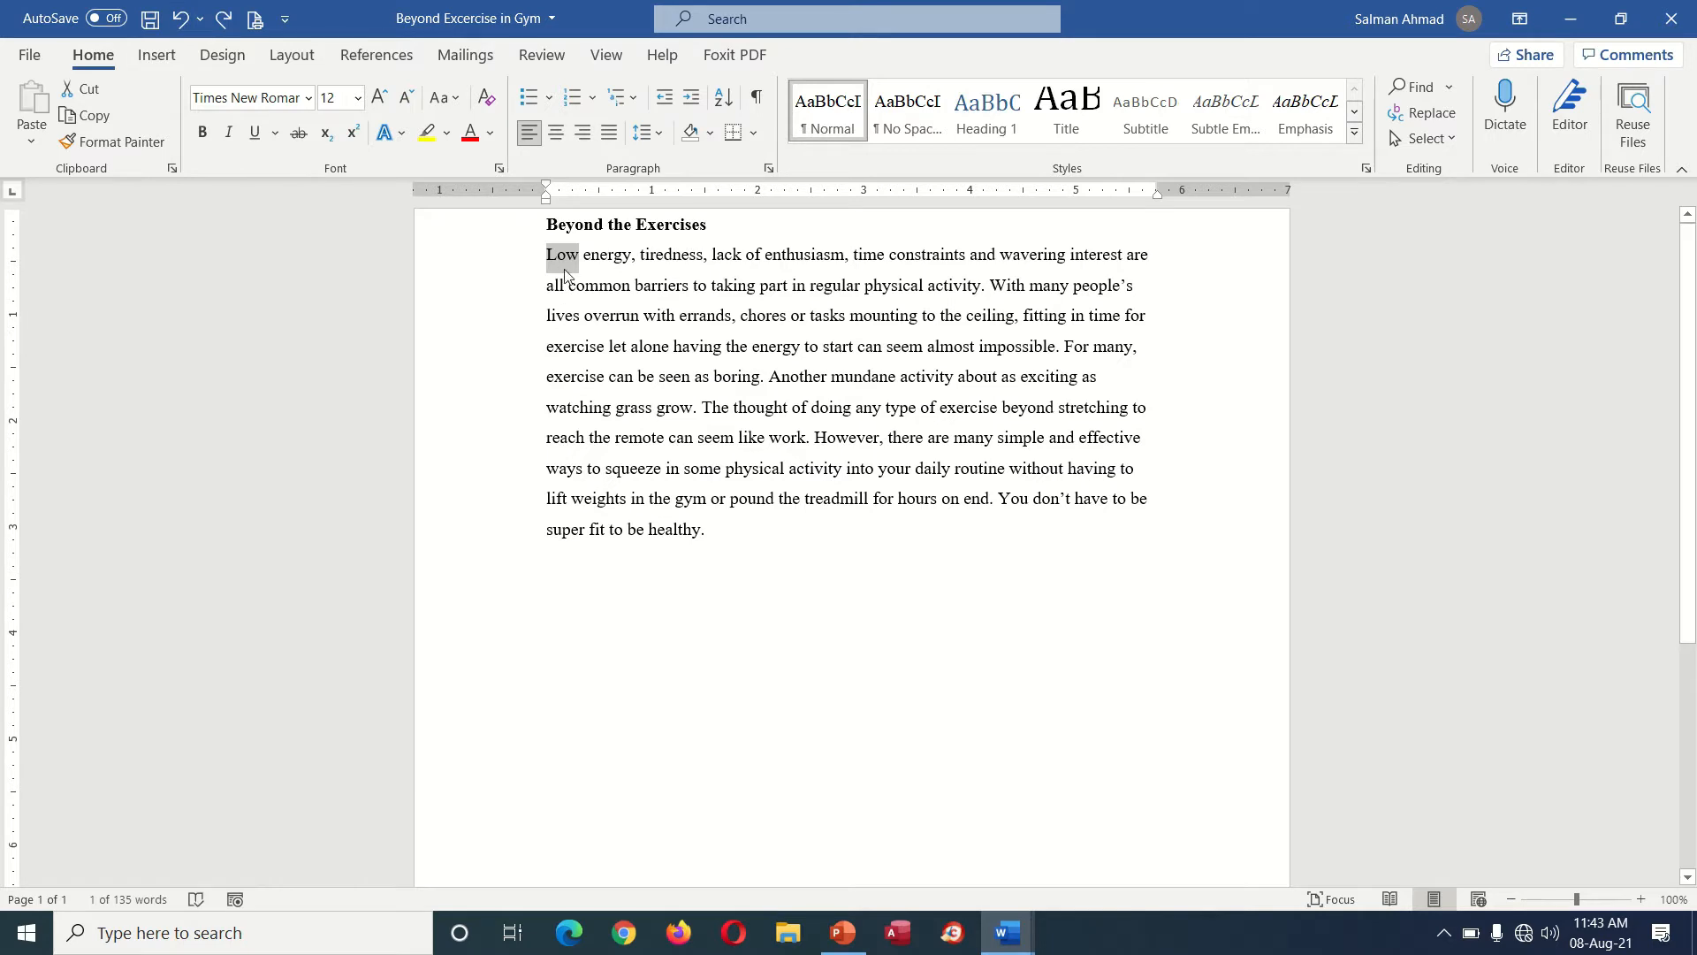
left_click(225, 20)
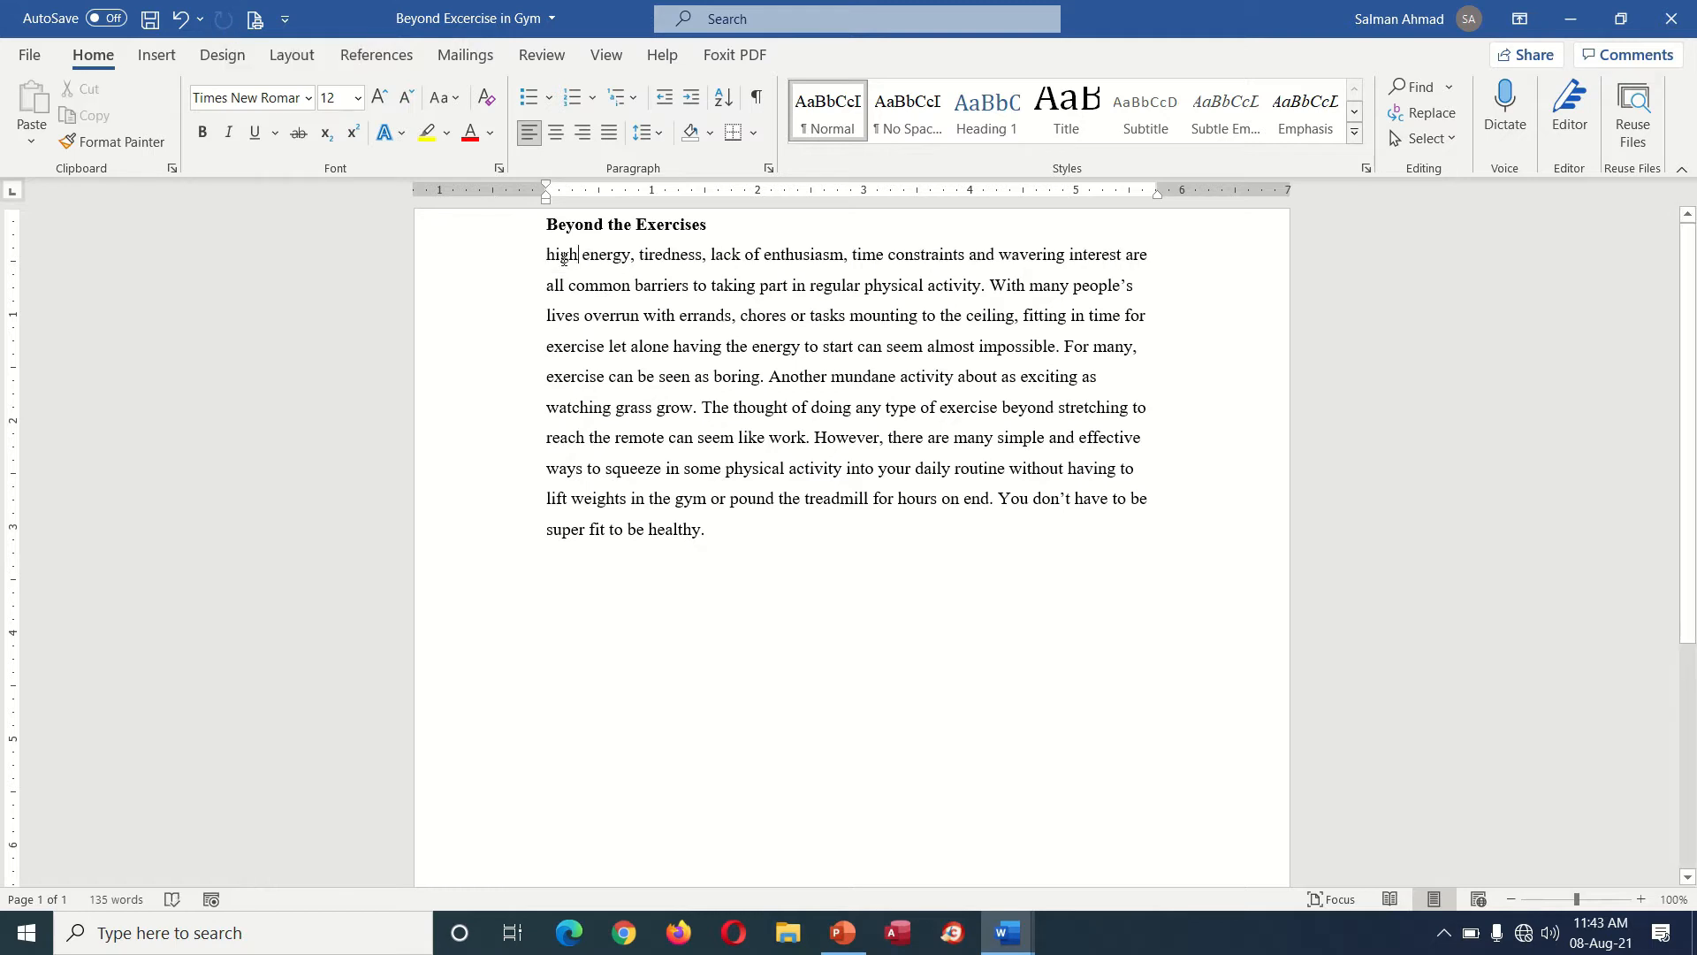
left_click(181, 18)
left_click(224, 19)
left_click(180, 19)
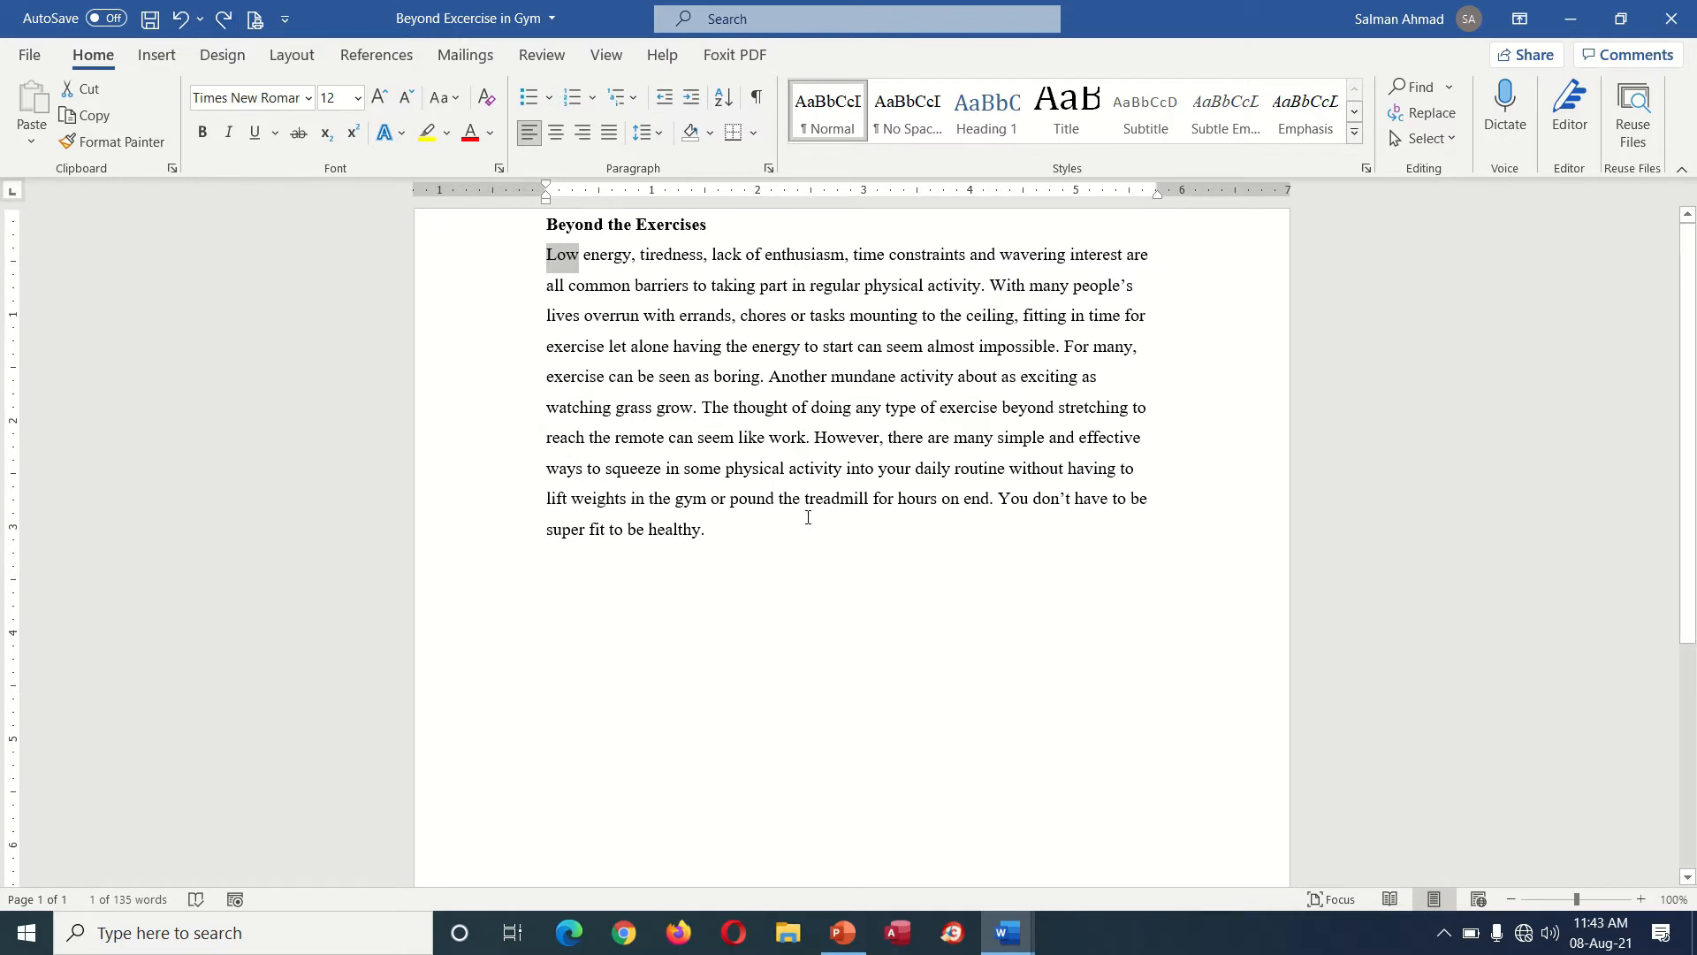
- Add the Open command to the Quick Access Toolbar and test it by displaying the Open page, returning to the document
left_click(288, 26)
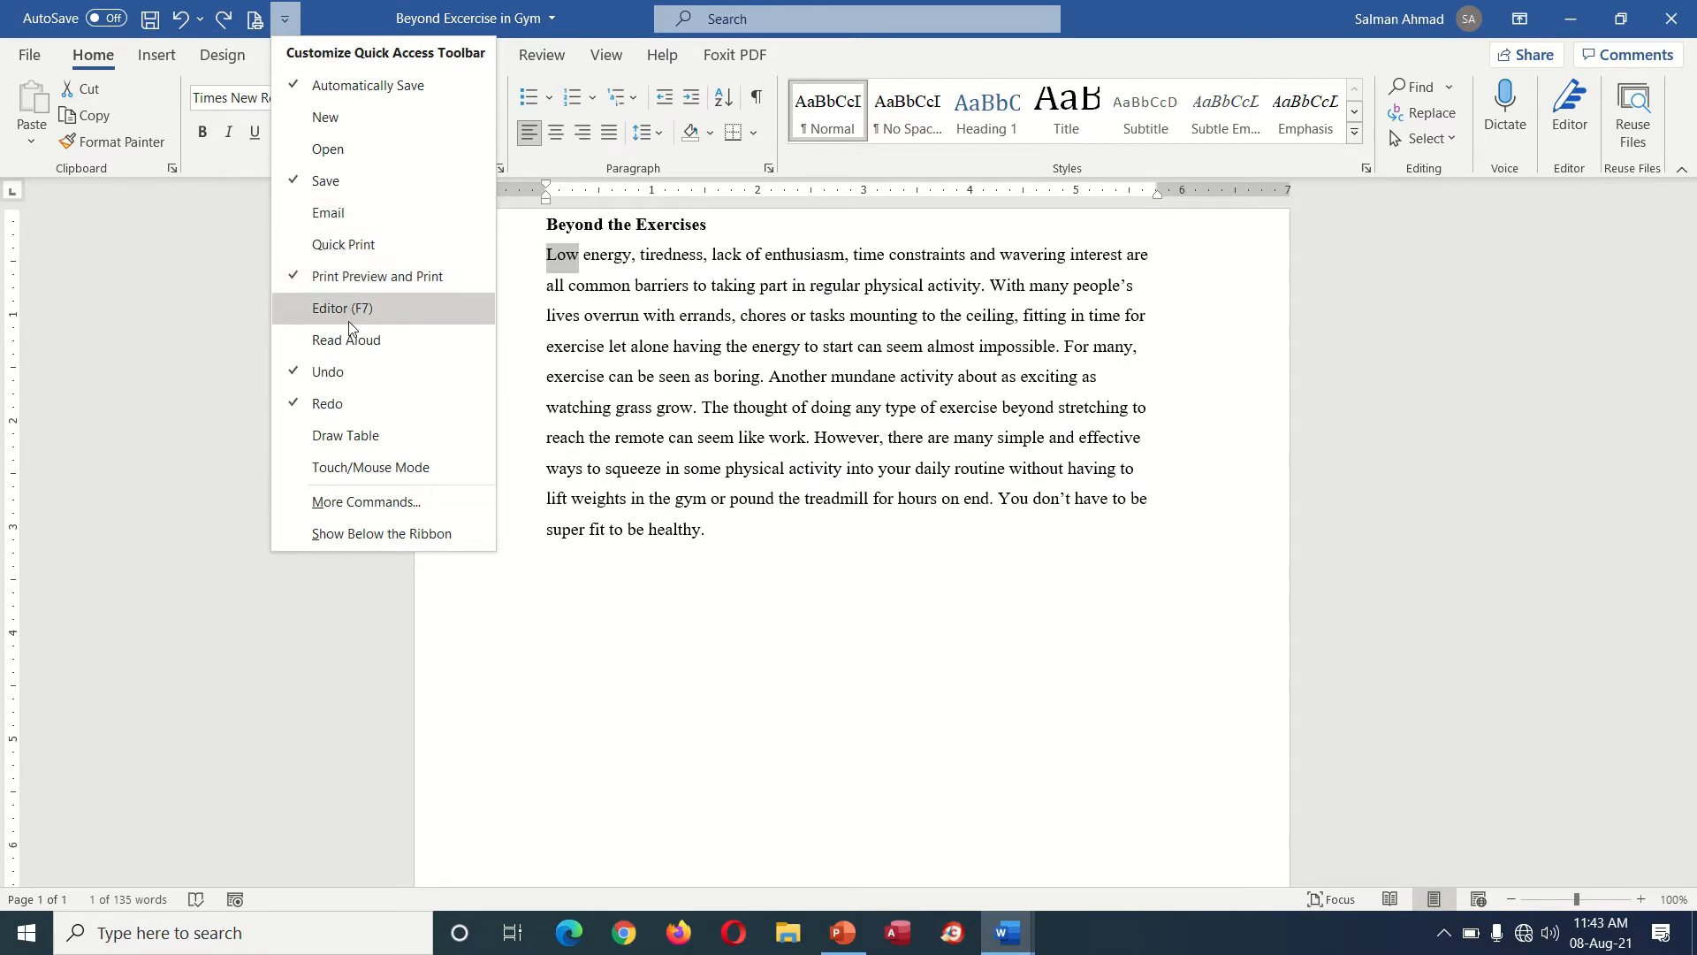
left_click(343, 150)
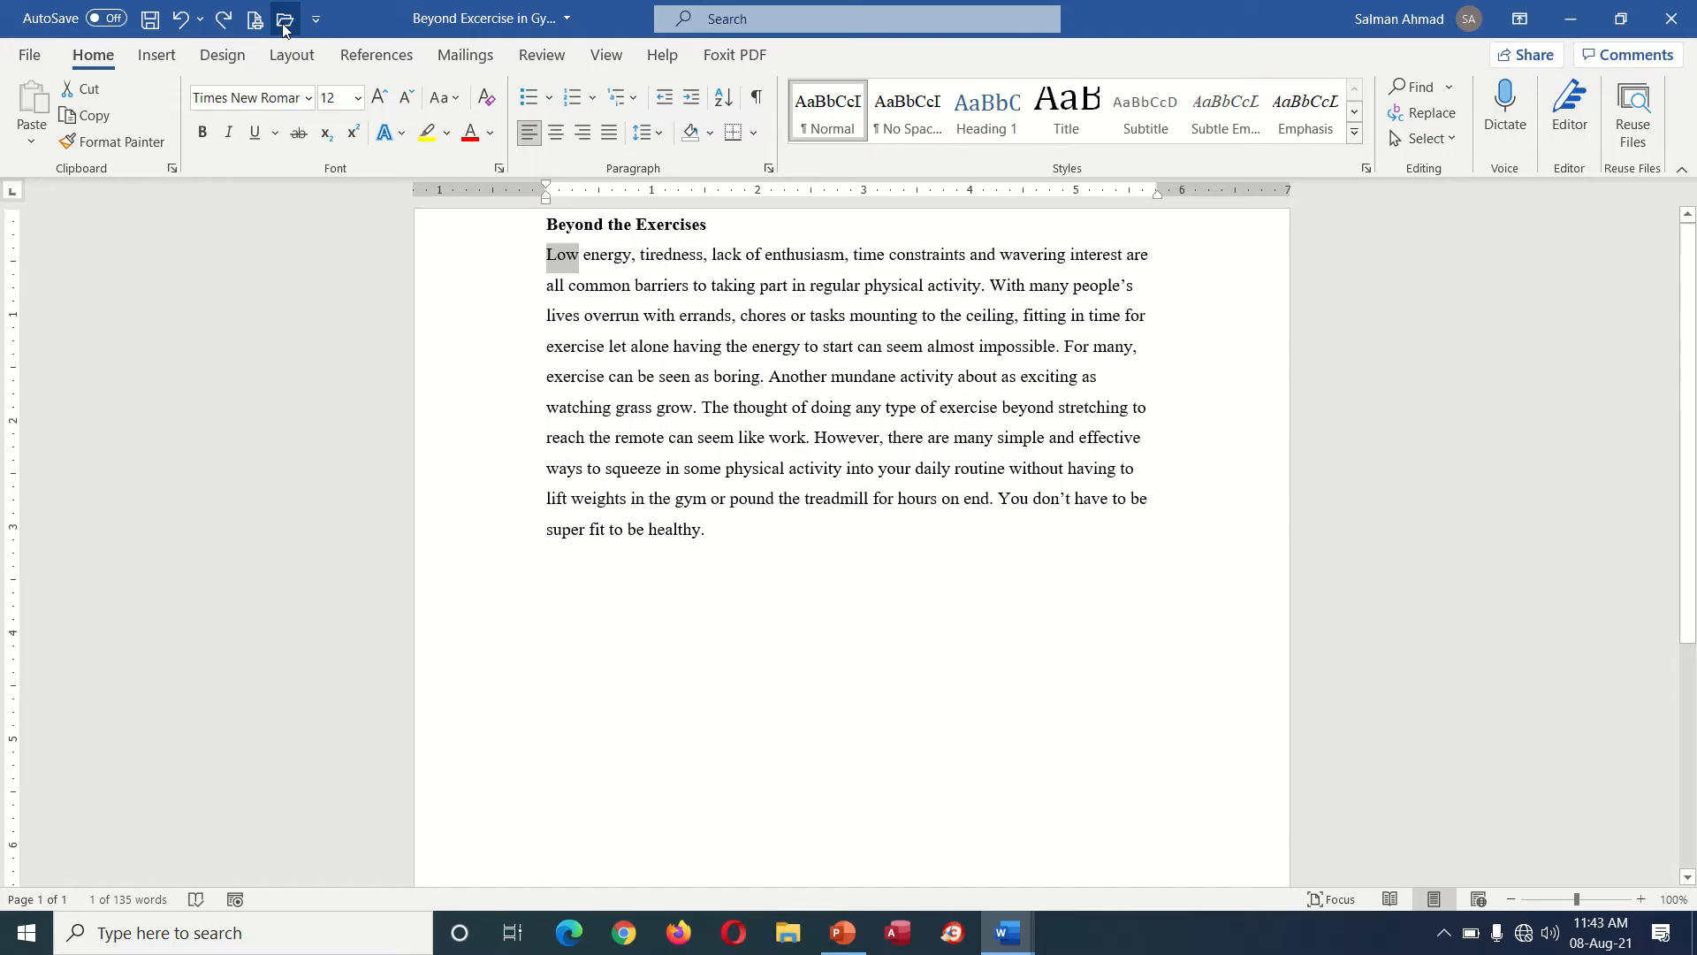
left_click(283, 22)
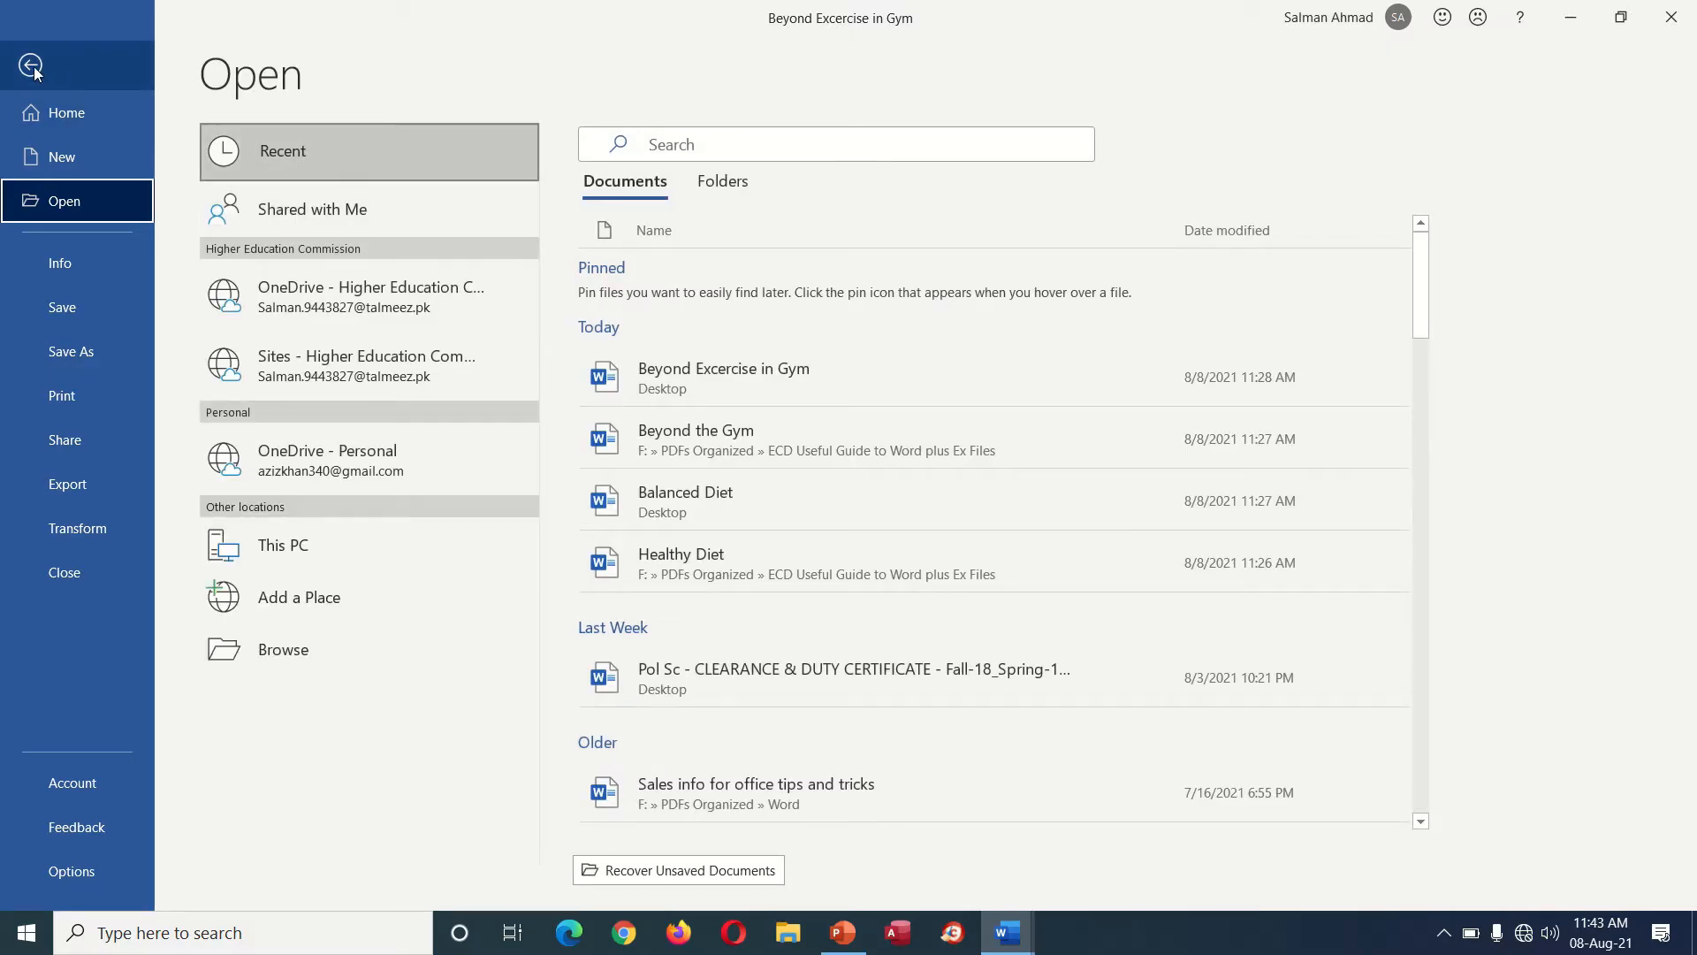
left_click(31, 65)
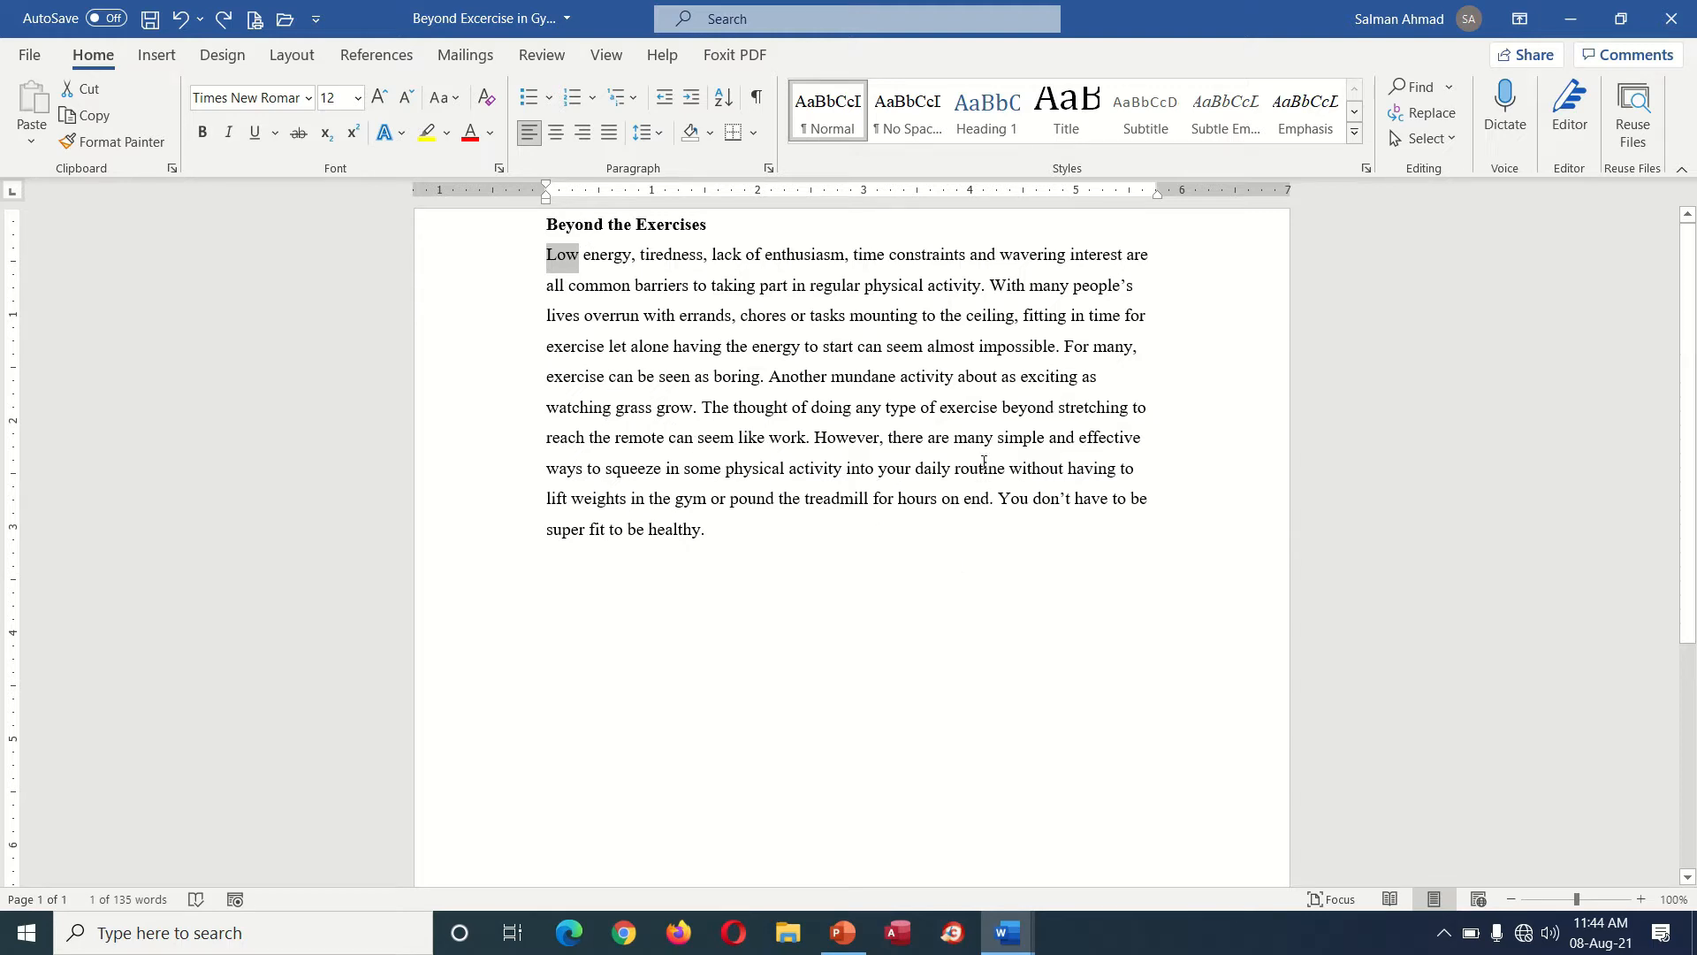
- Switch to the blank Document2 window, look at its file commands including Close, and close that document
left_click(1008, 933)
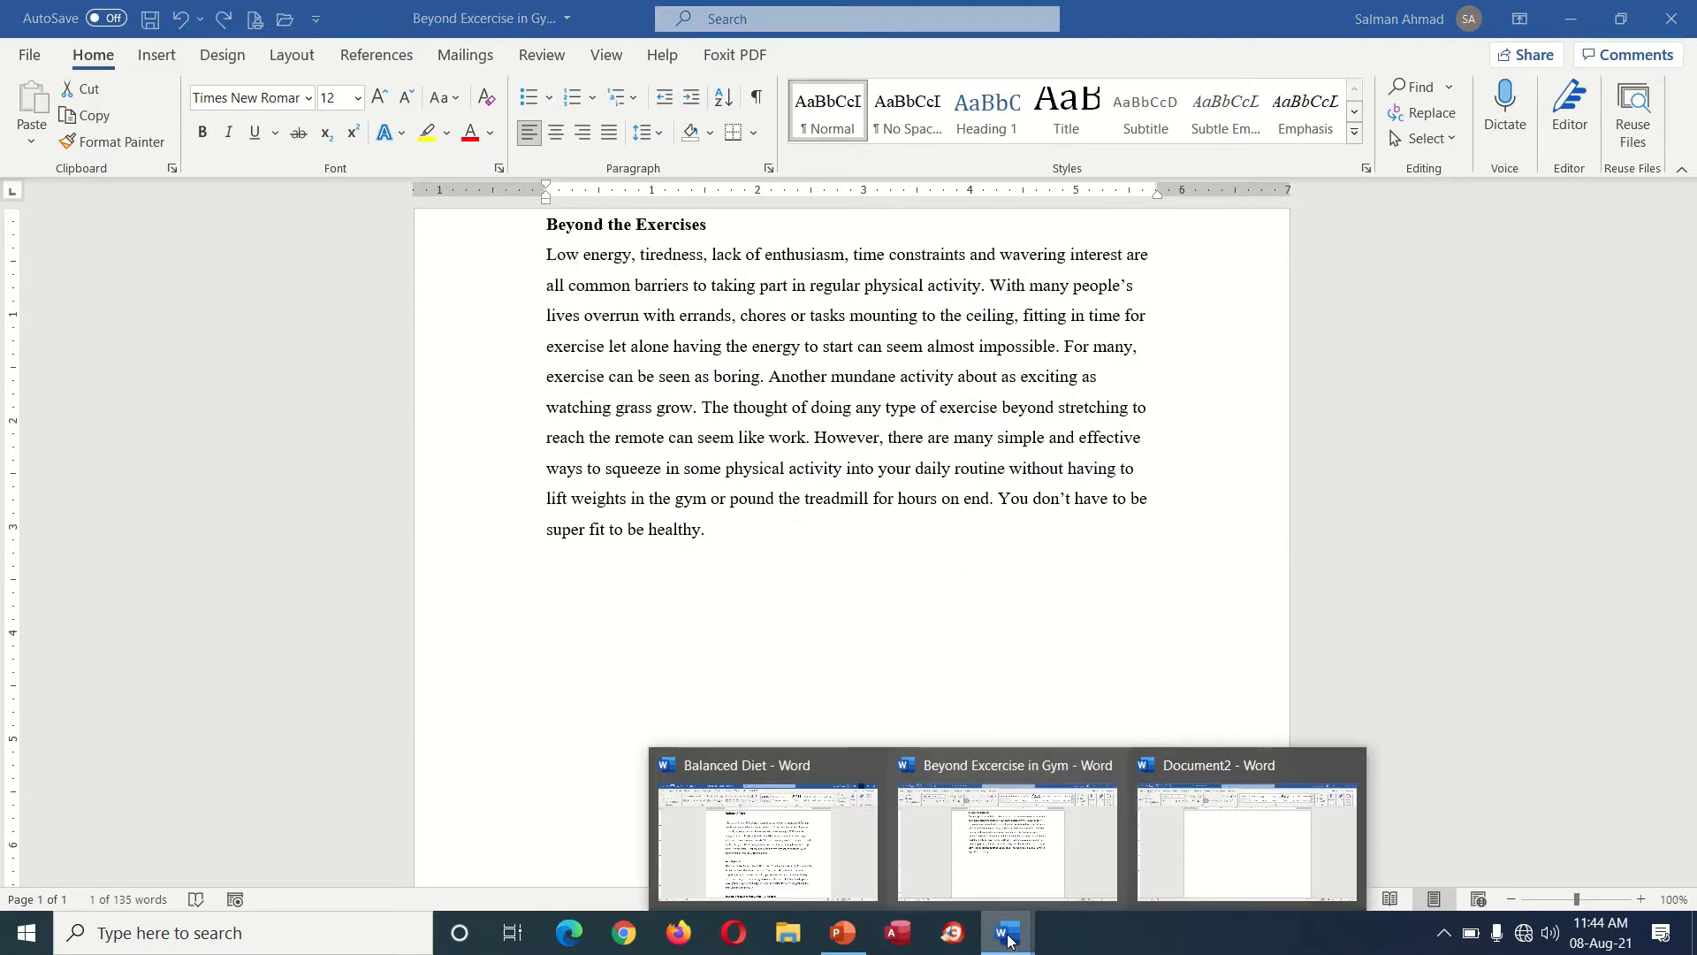
left_click(1186, 840)
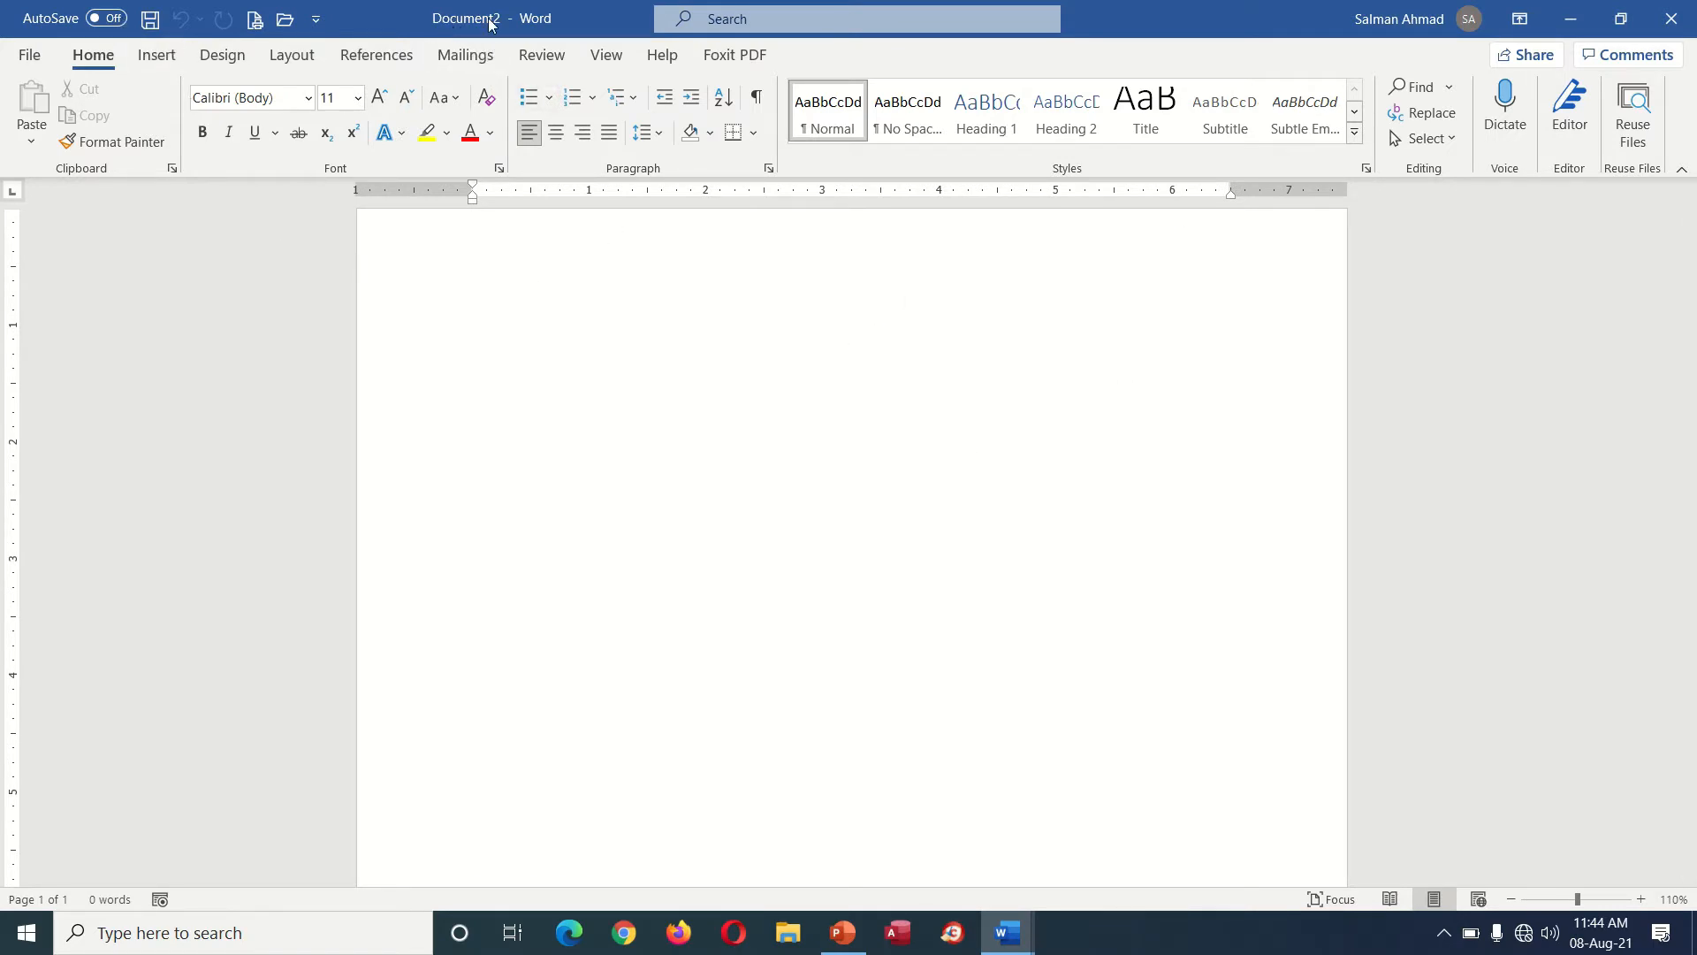
left_click(29, 55)
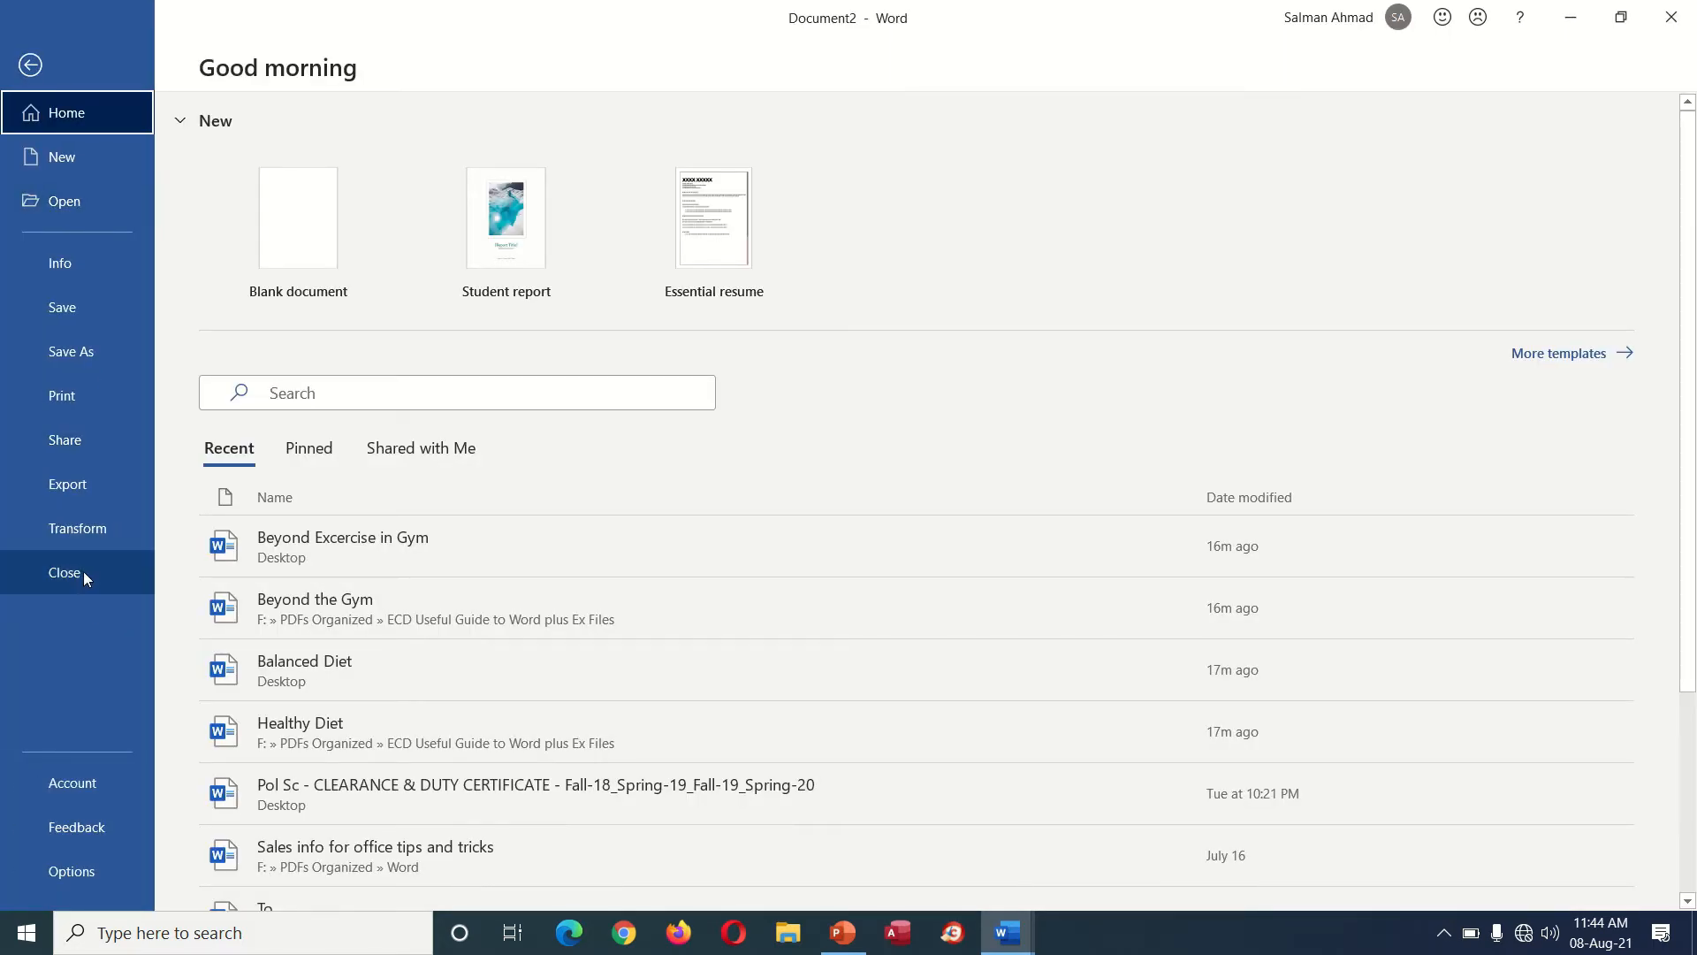
left_click(36, 67)
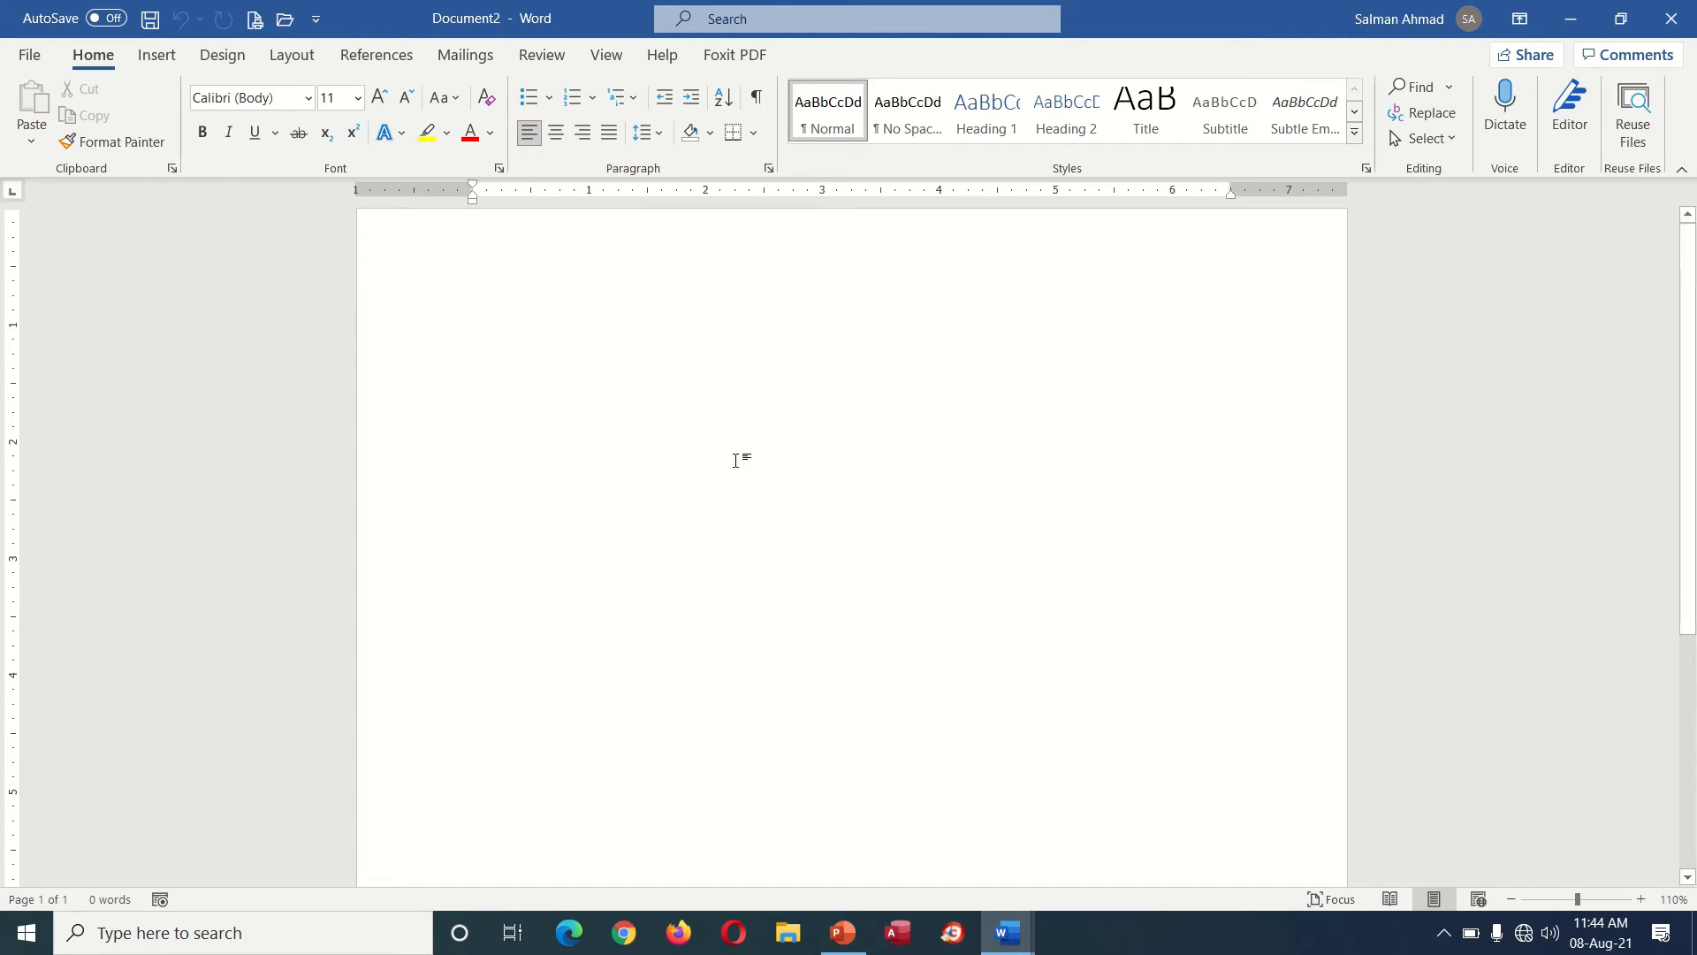
left_click(1667, 20)
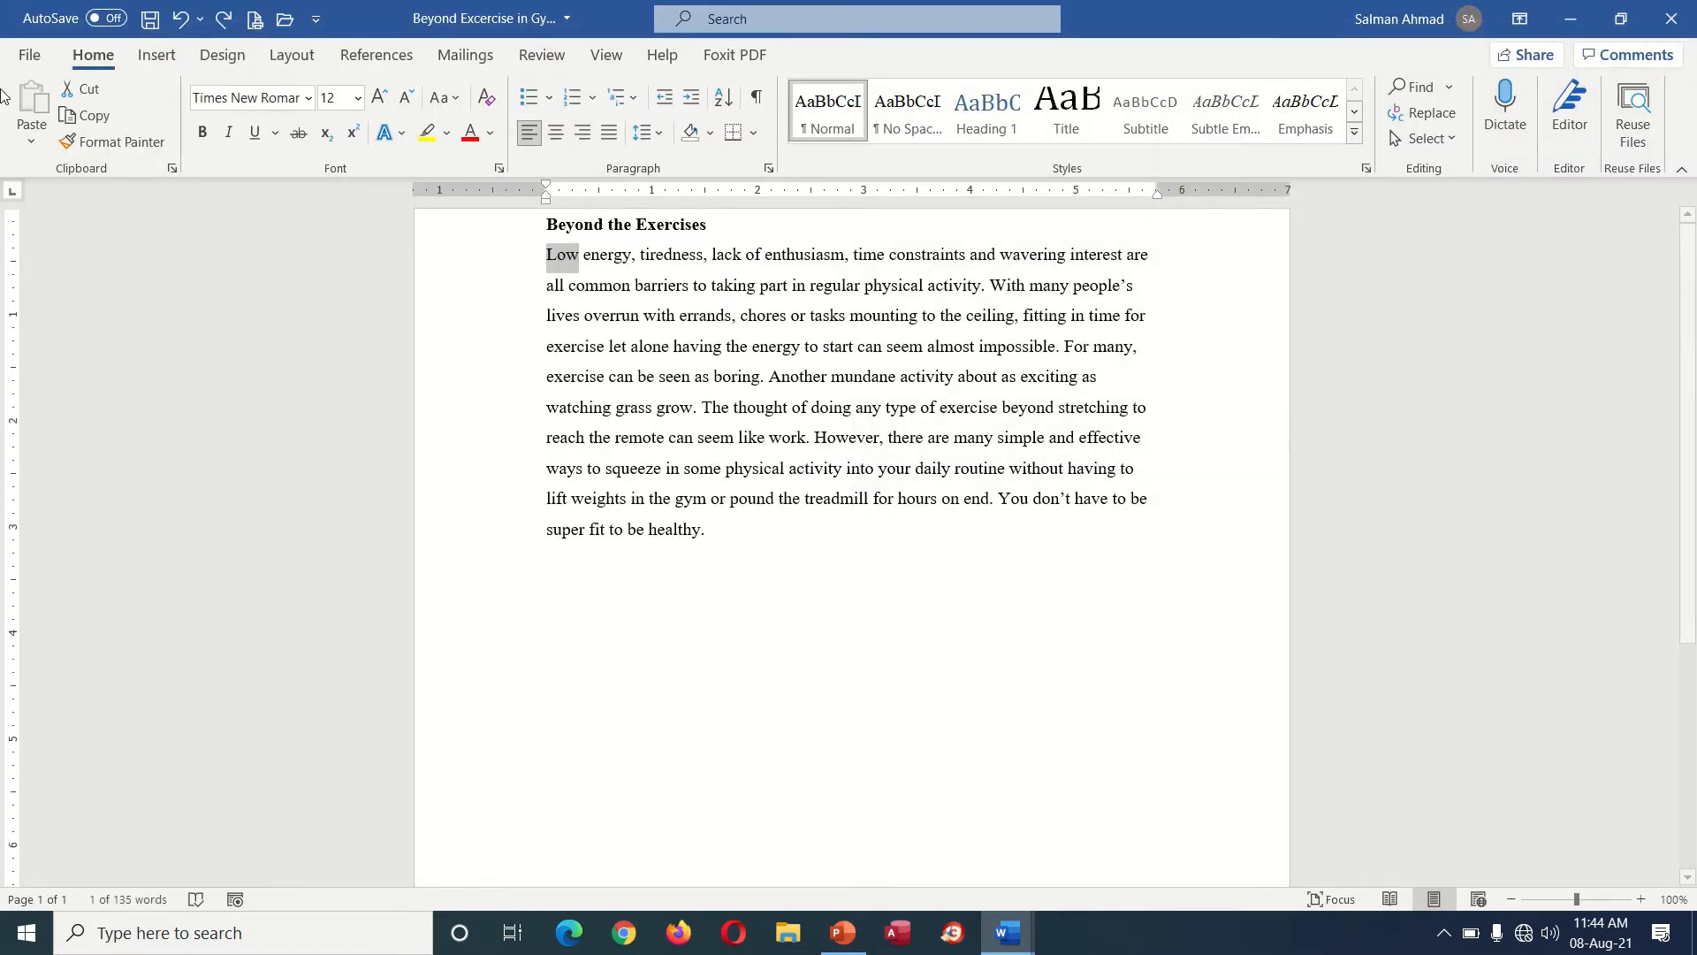
- Create a new blank document containing the sentence "A quick brown fox jumps over the lazy dog."
left_click(29, 56)
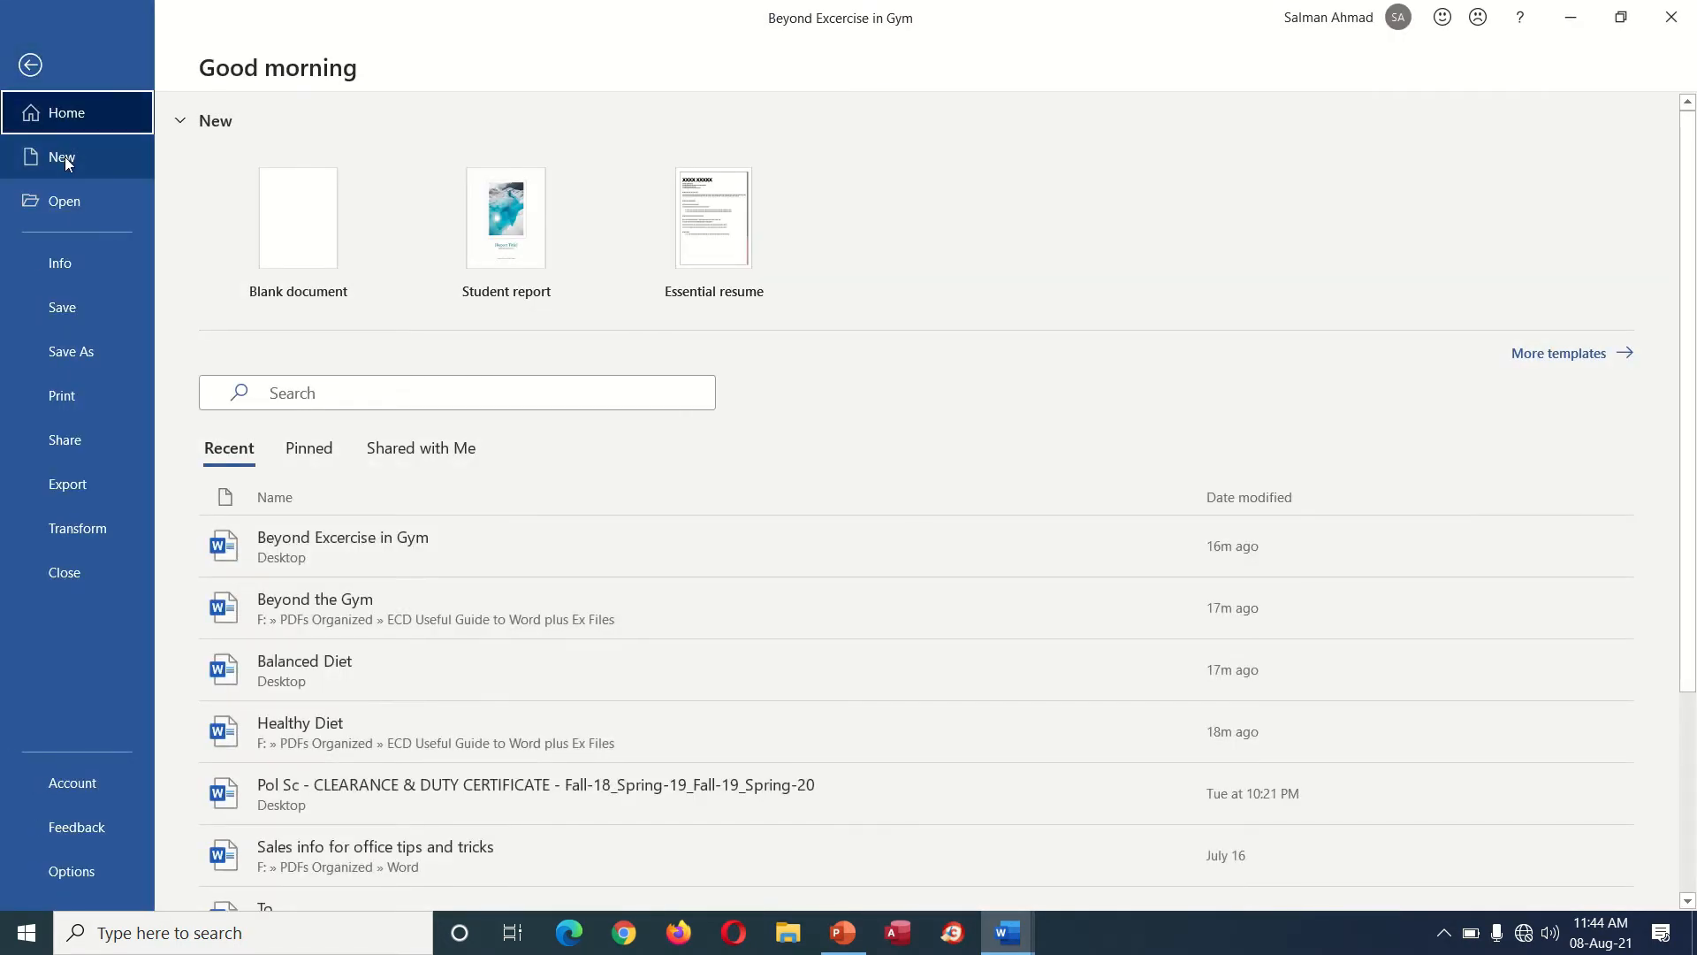
left_click(279, 231)
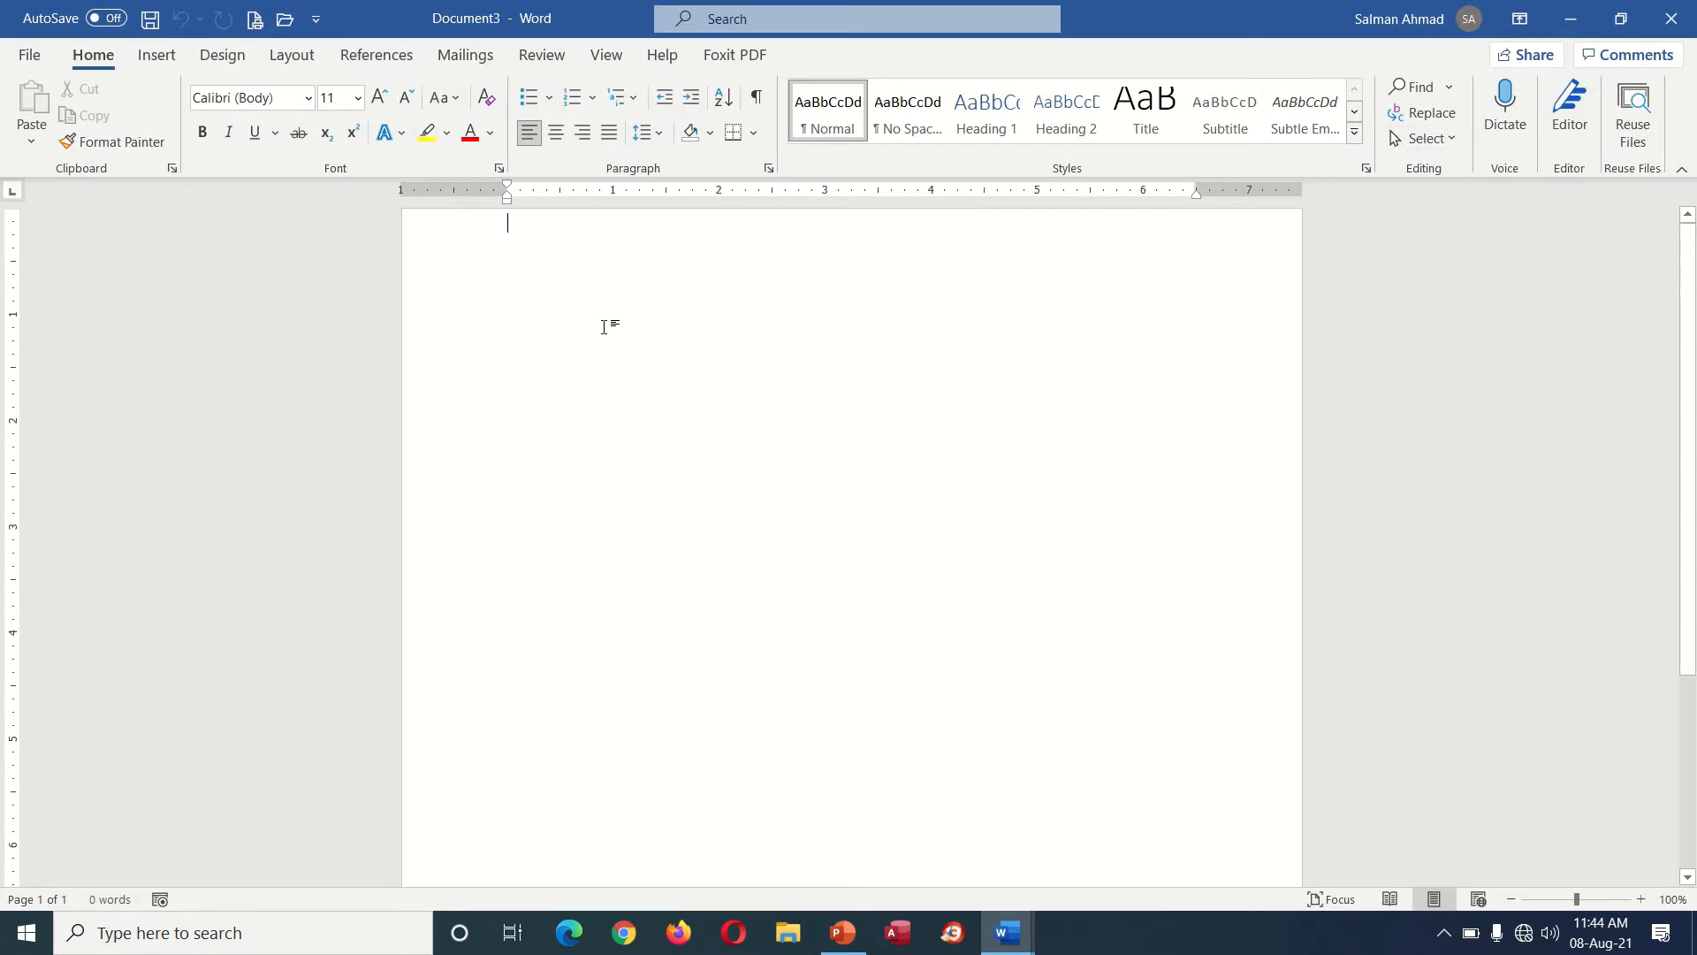
type("A qui")
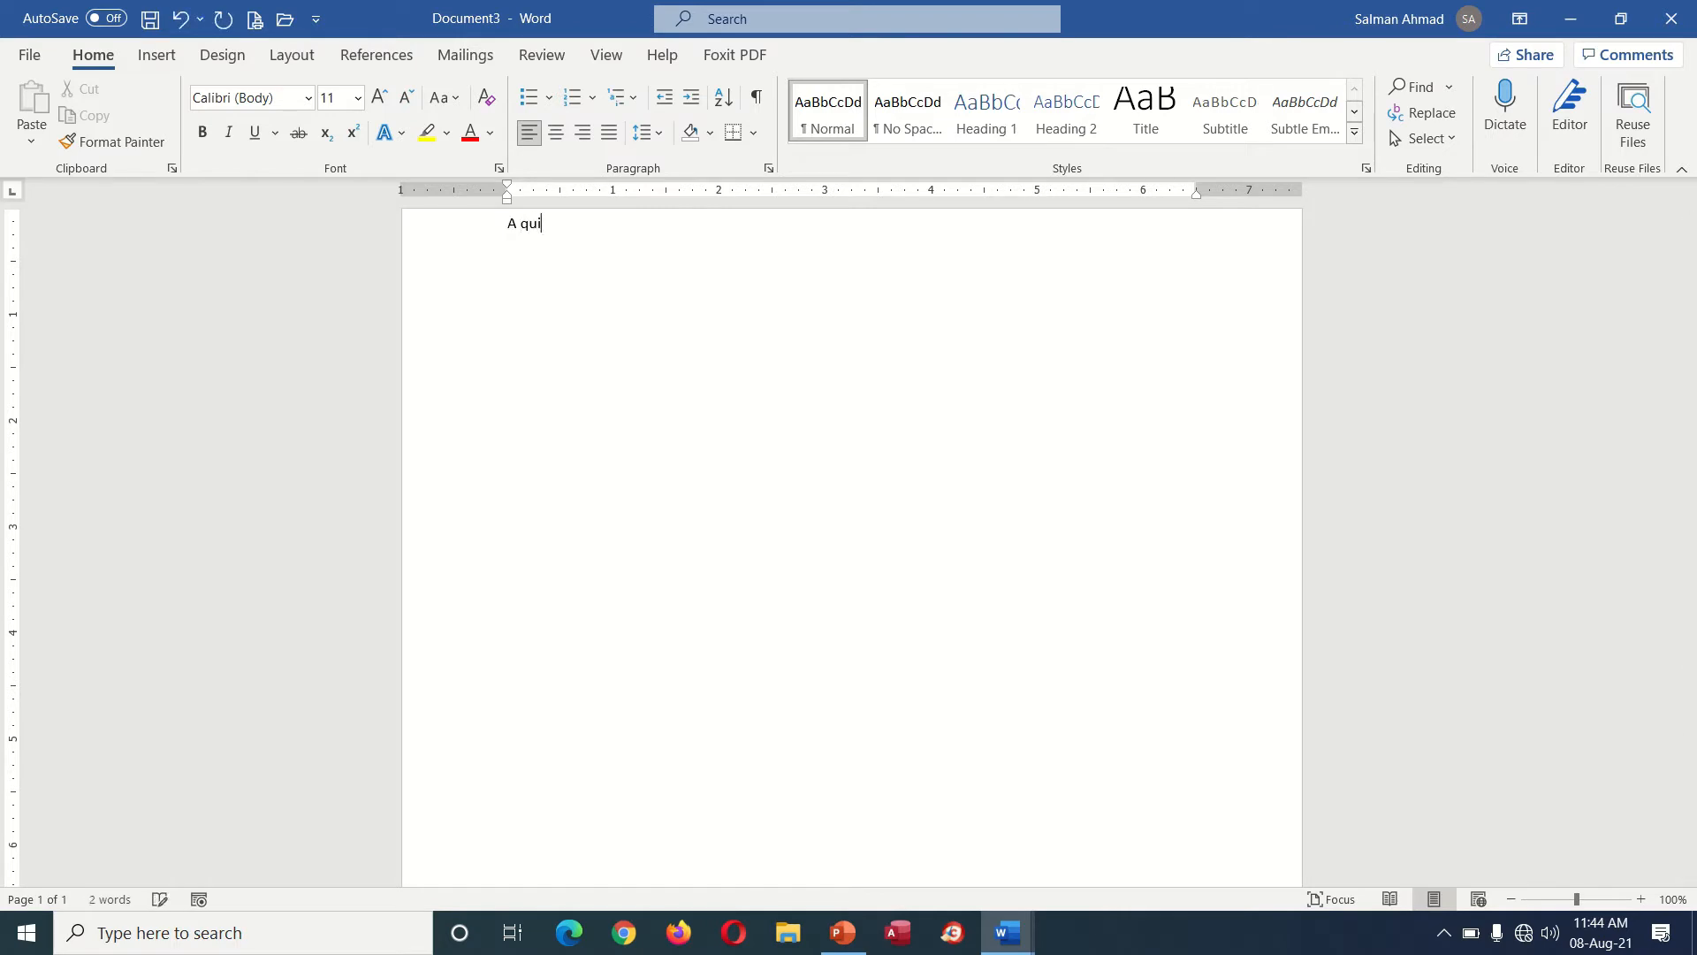
type("ck brown fox jumps over the lazy dog.")
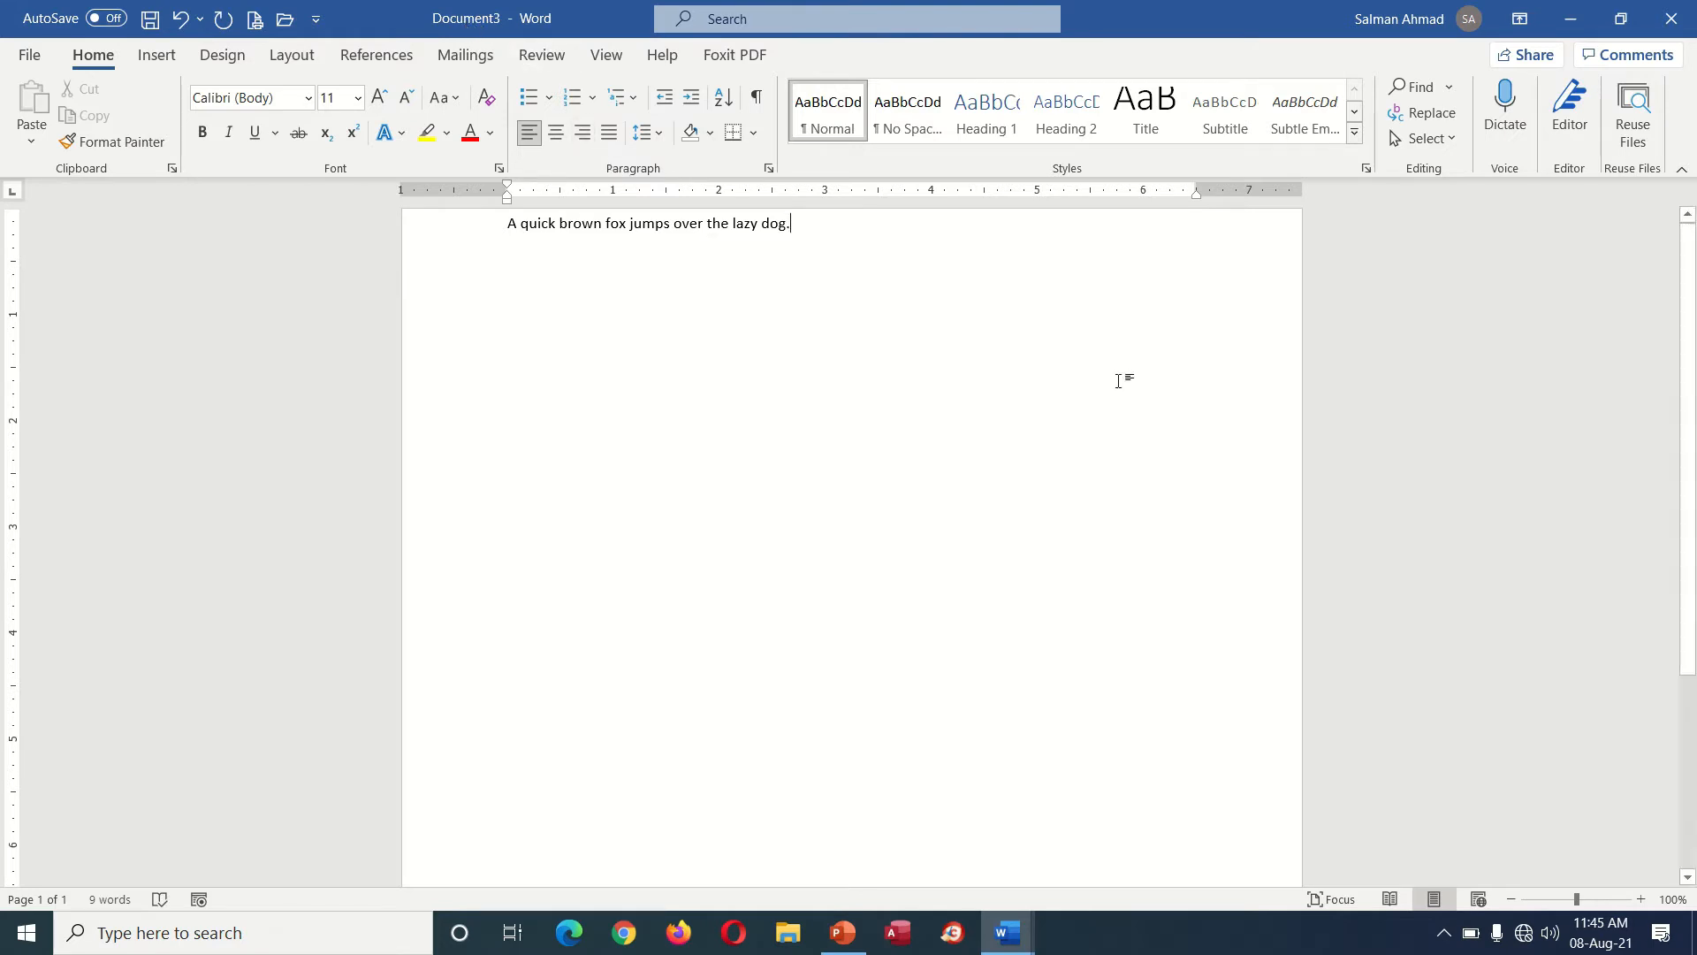
- Close the new document, saving its changes to the Desktop under the file name "quick dog"
left_click(1667, 27)
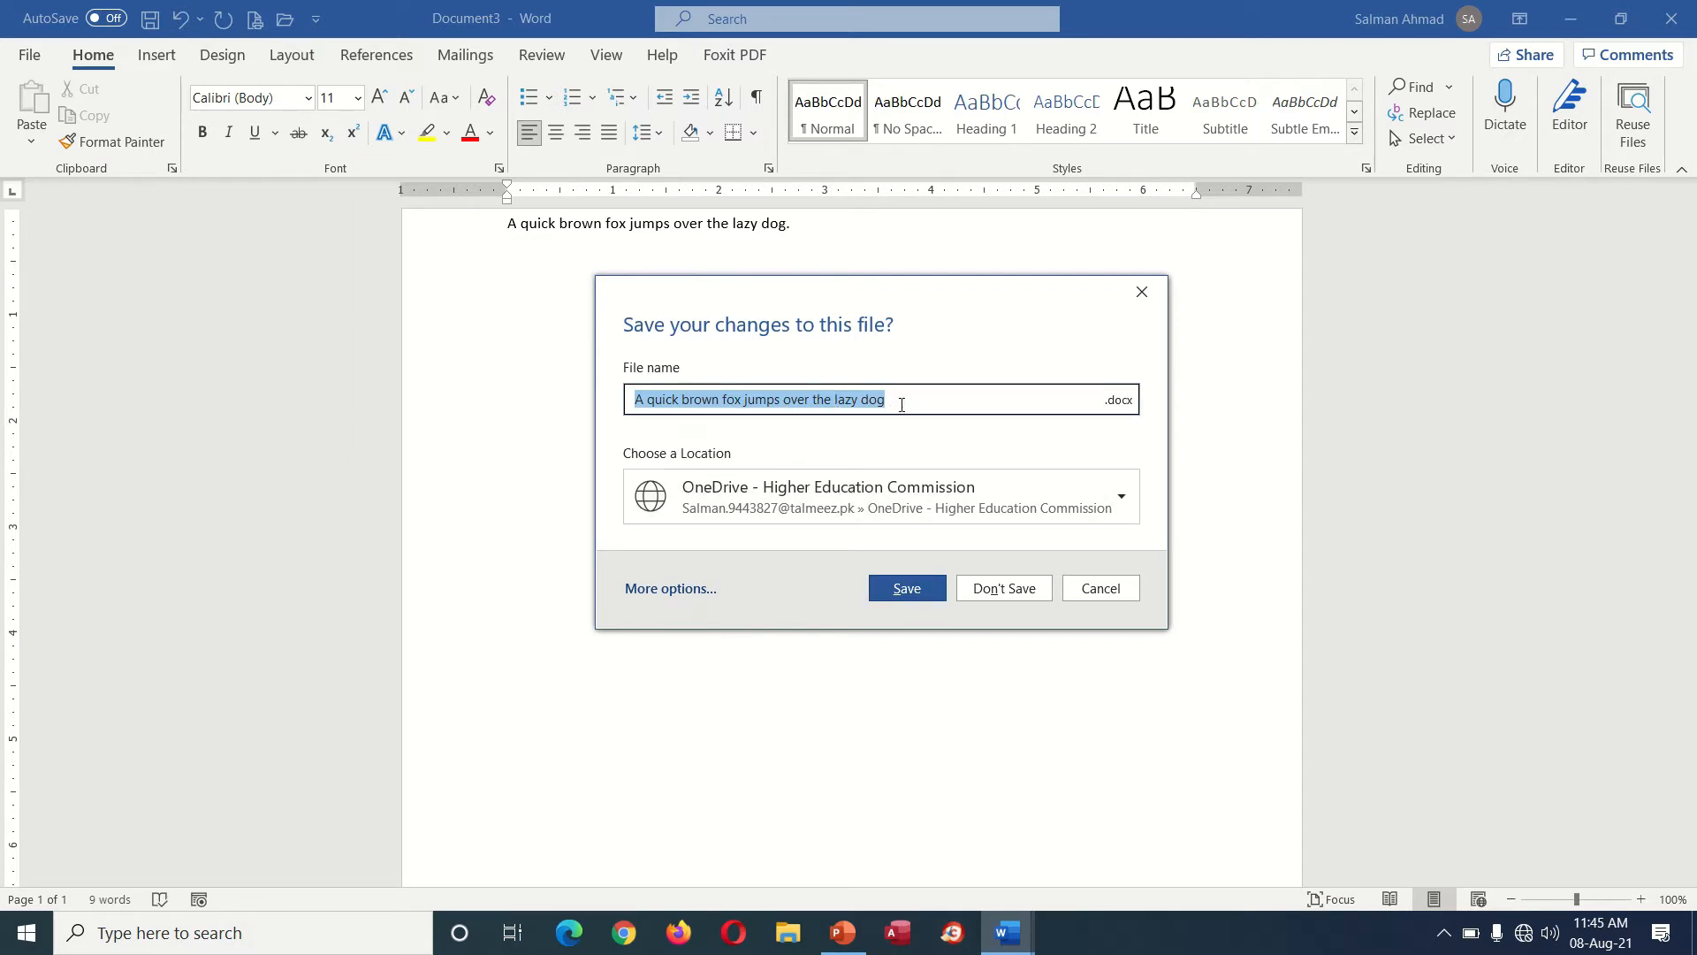
type("quick dog")
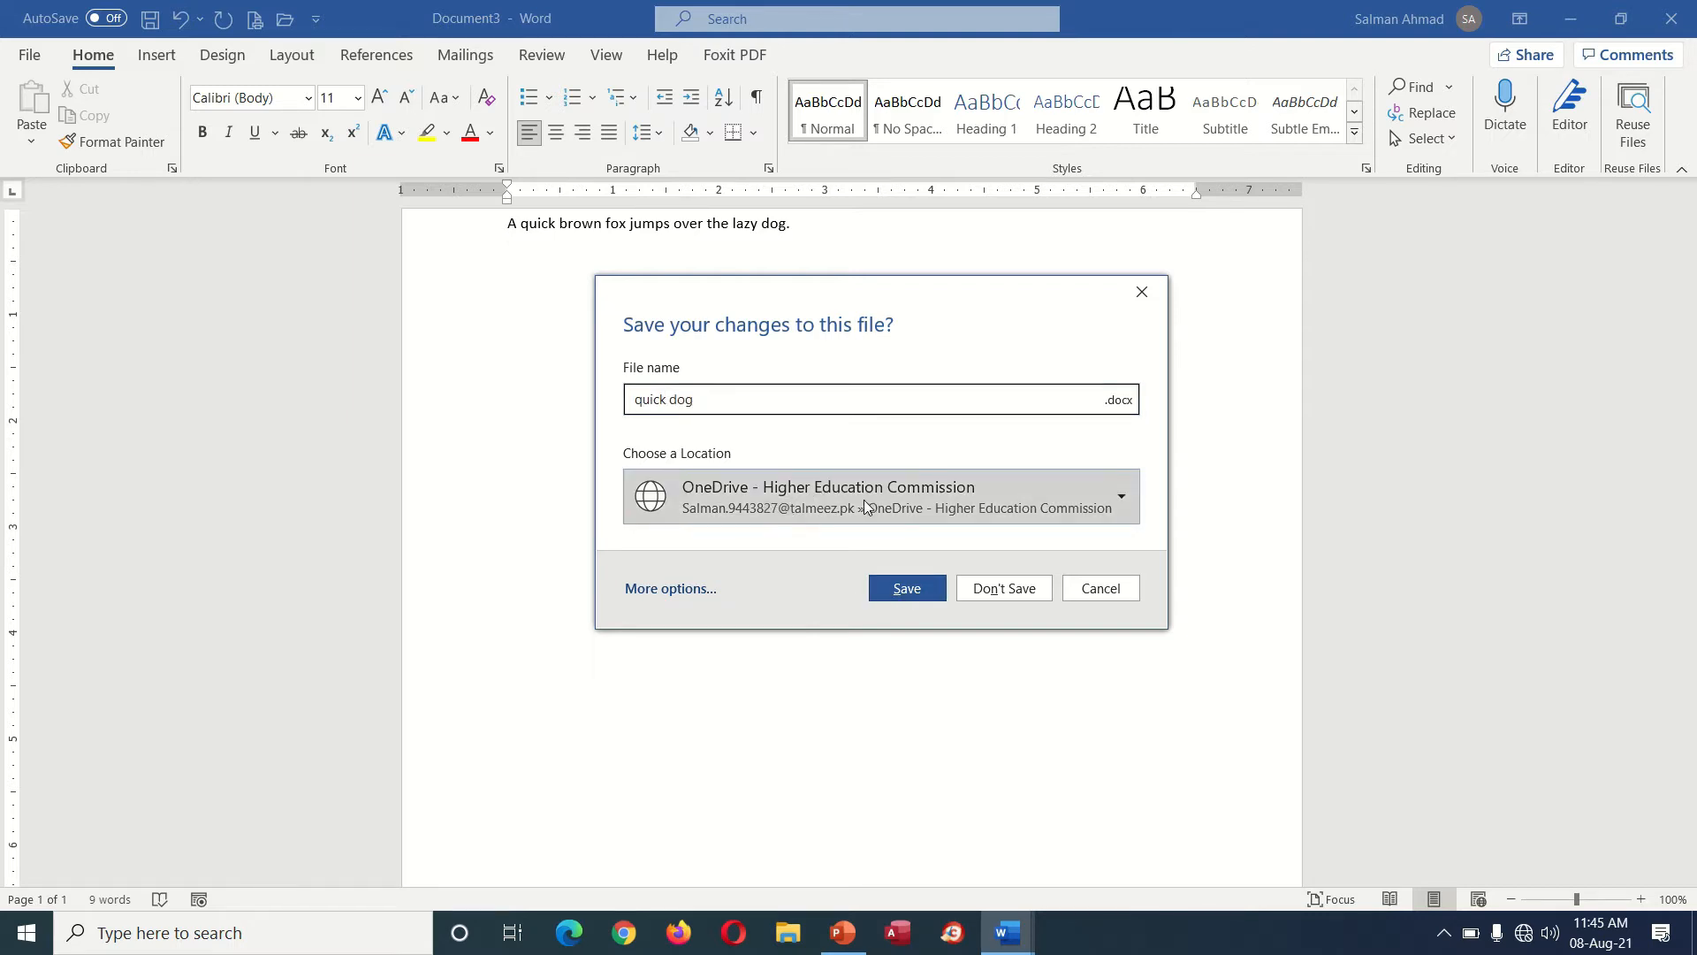
left_click(681, 592)
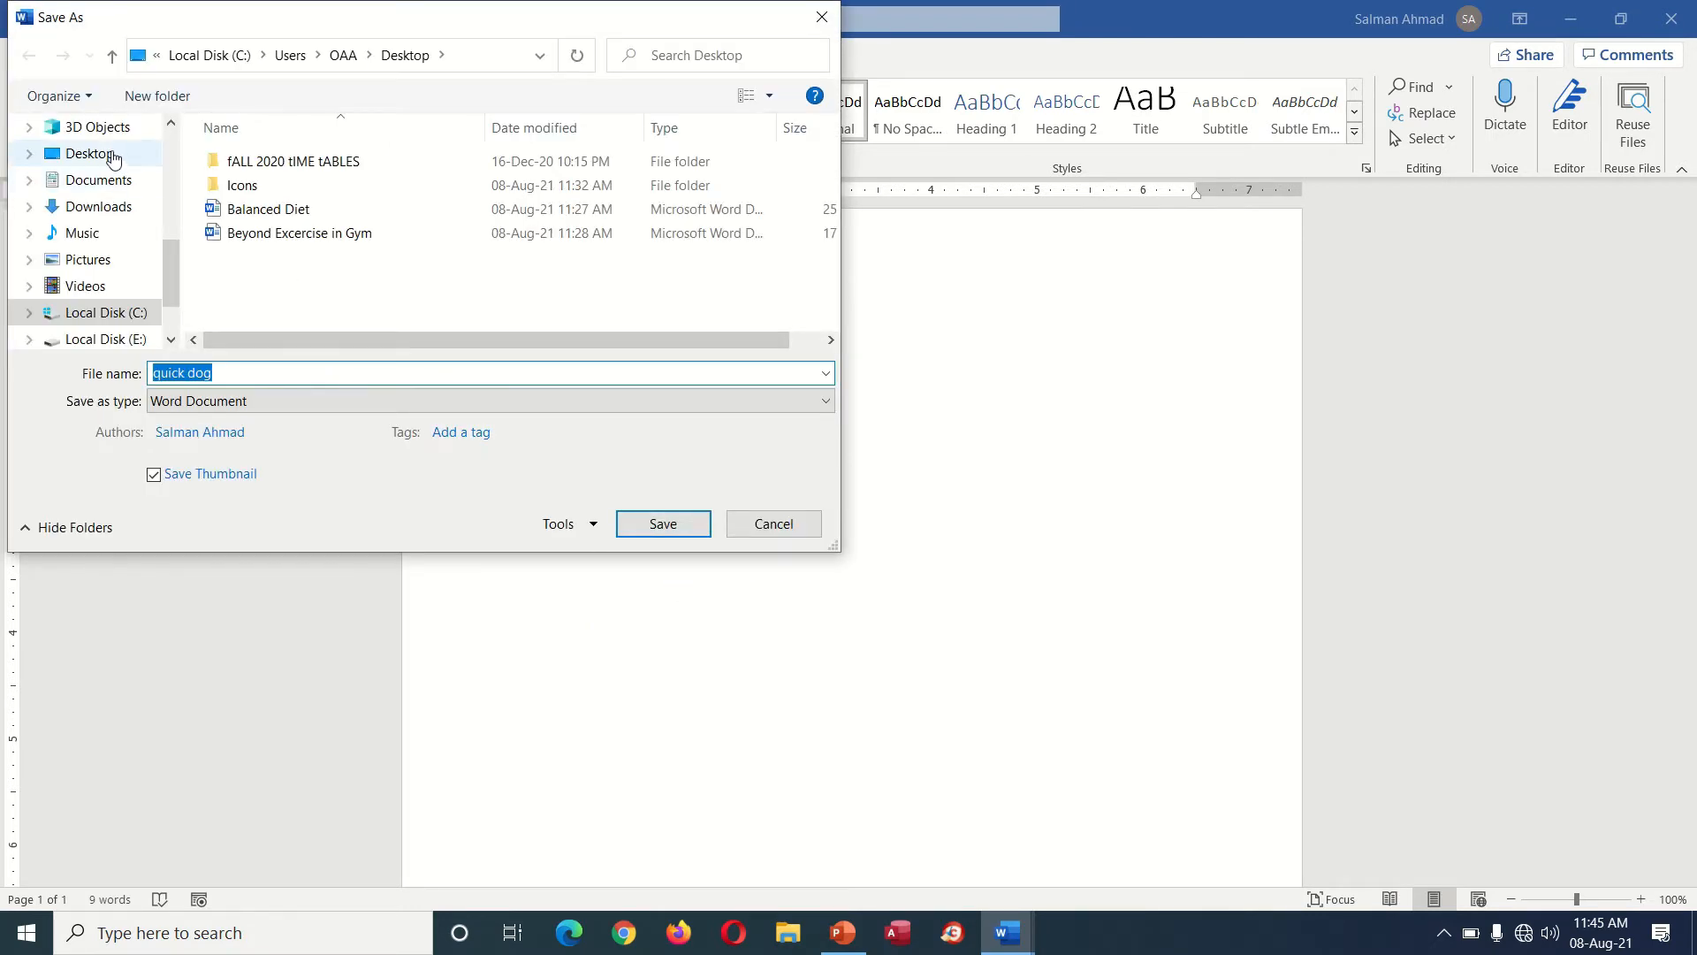
left_click(115, 157)
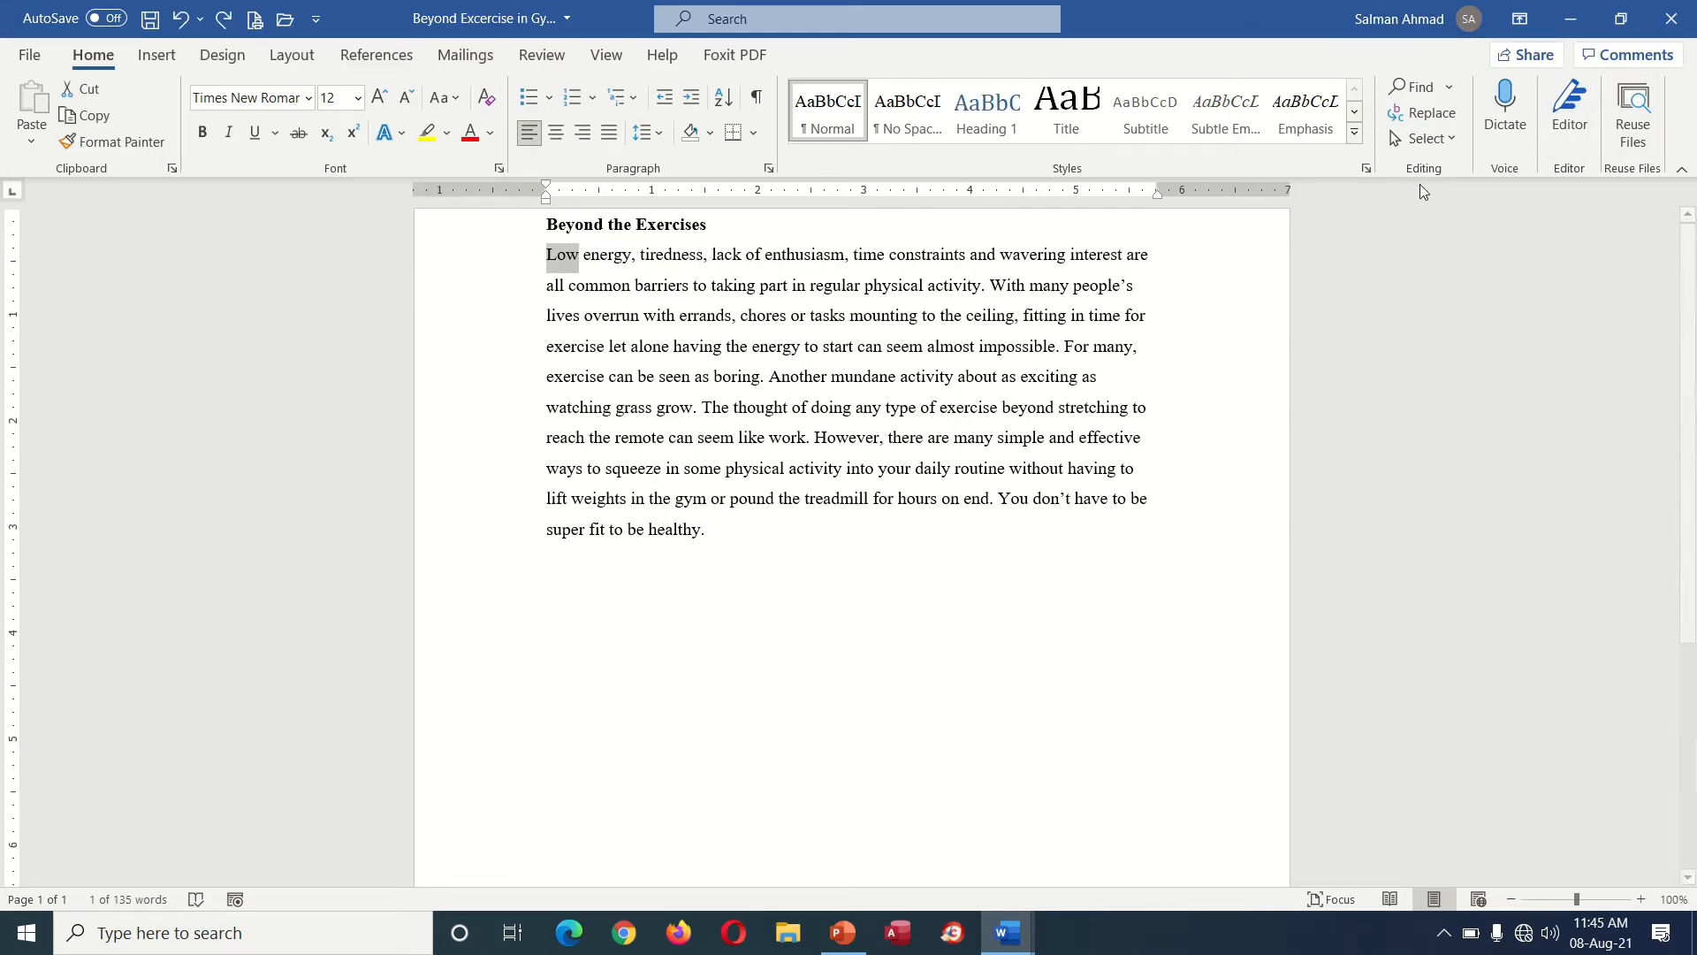
- Minimize the document window to check the desktop for the saved file, and restore the Beyond Excercise in Gym document
left_click(1570, 19)
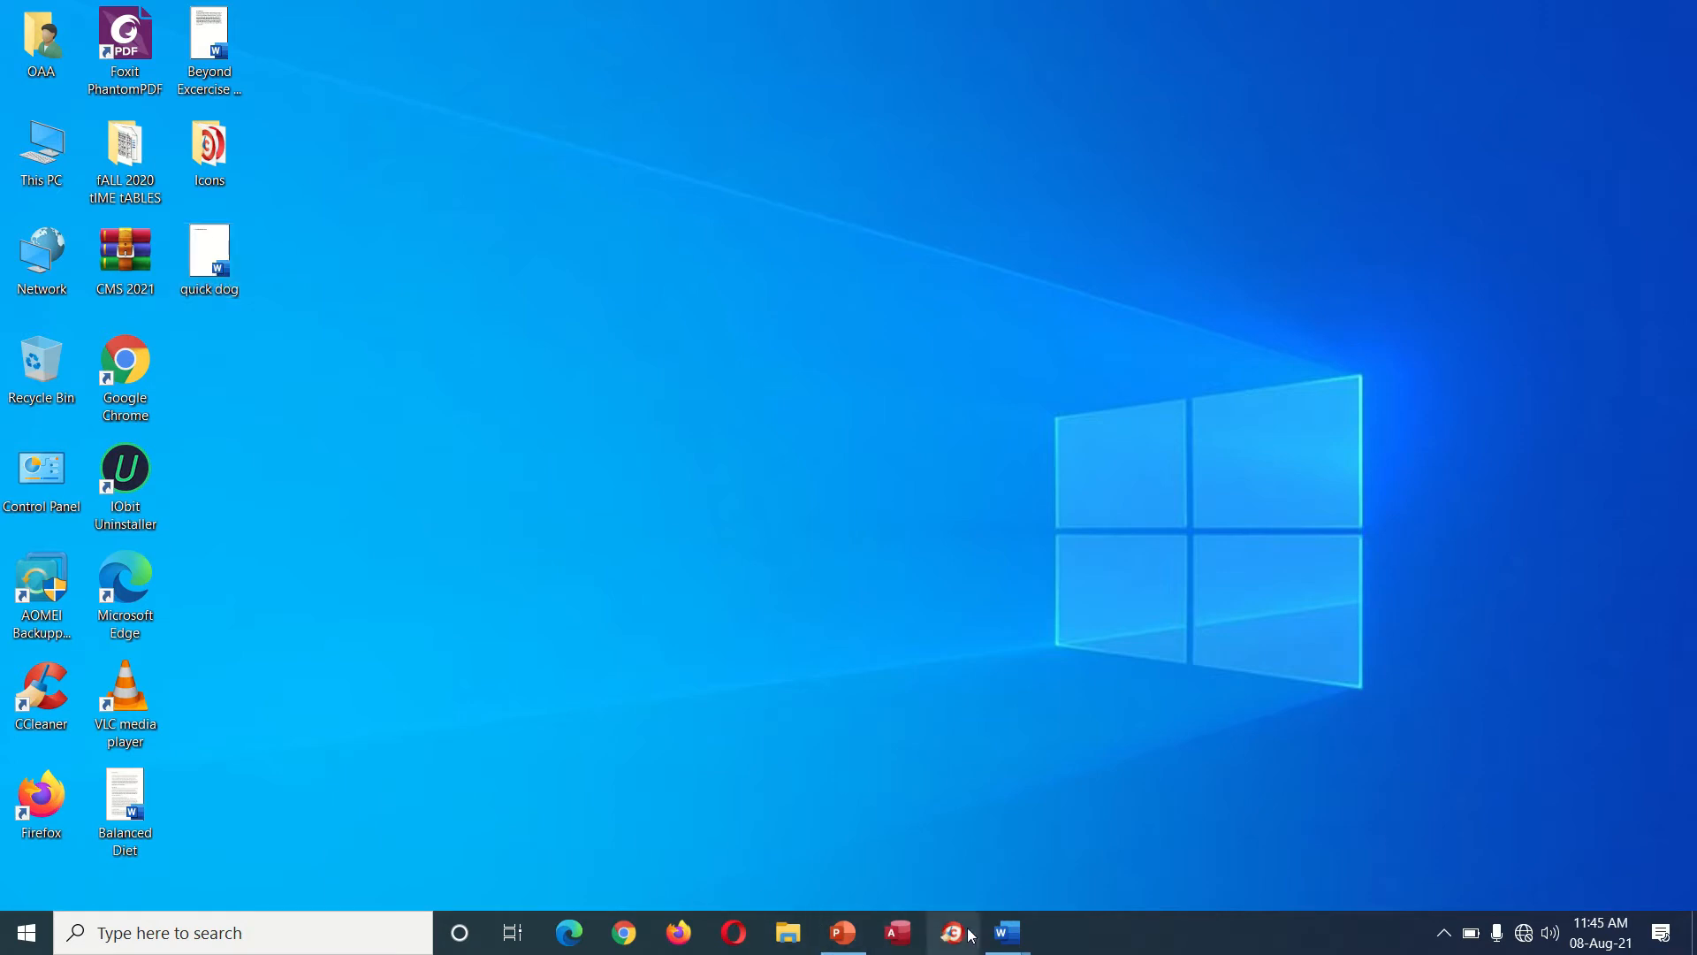
mouse_move(1008, 932)
left_click(1098, 880)
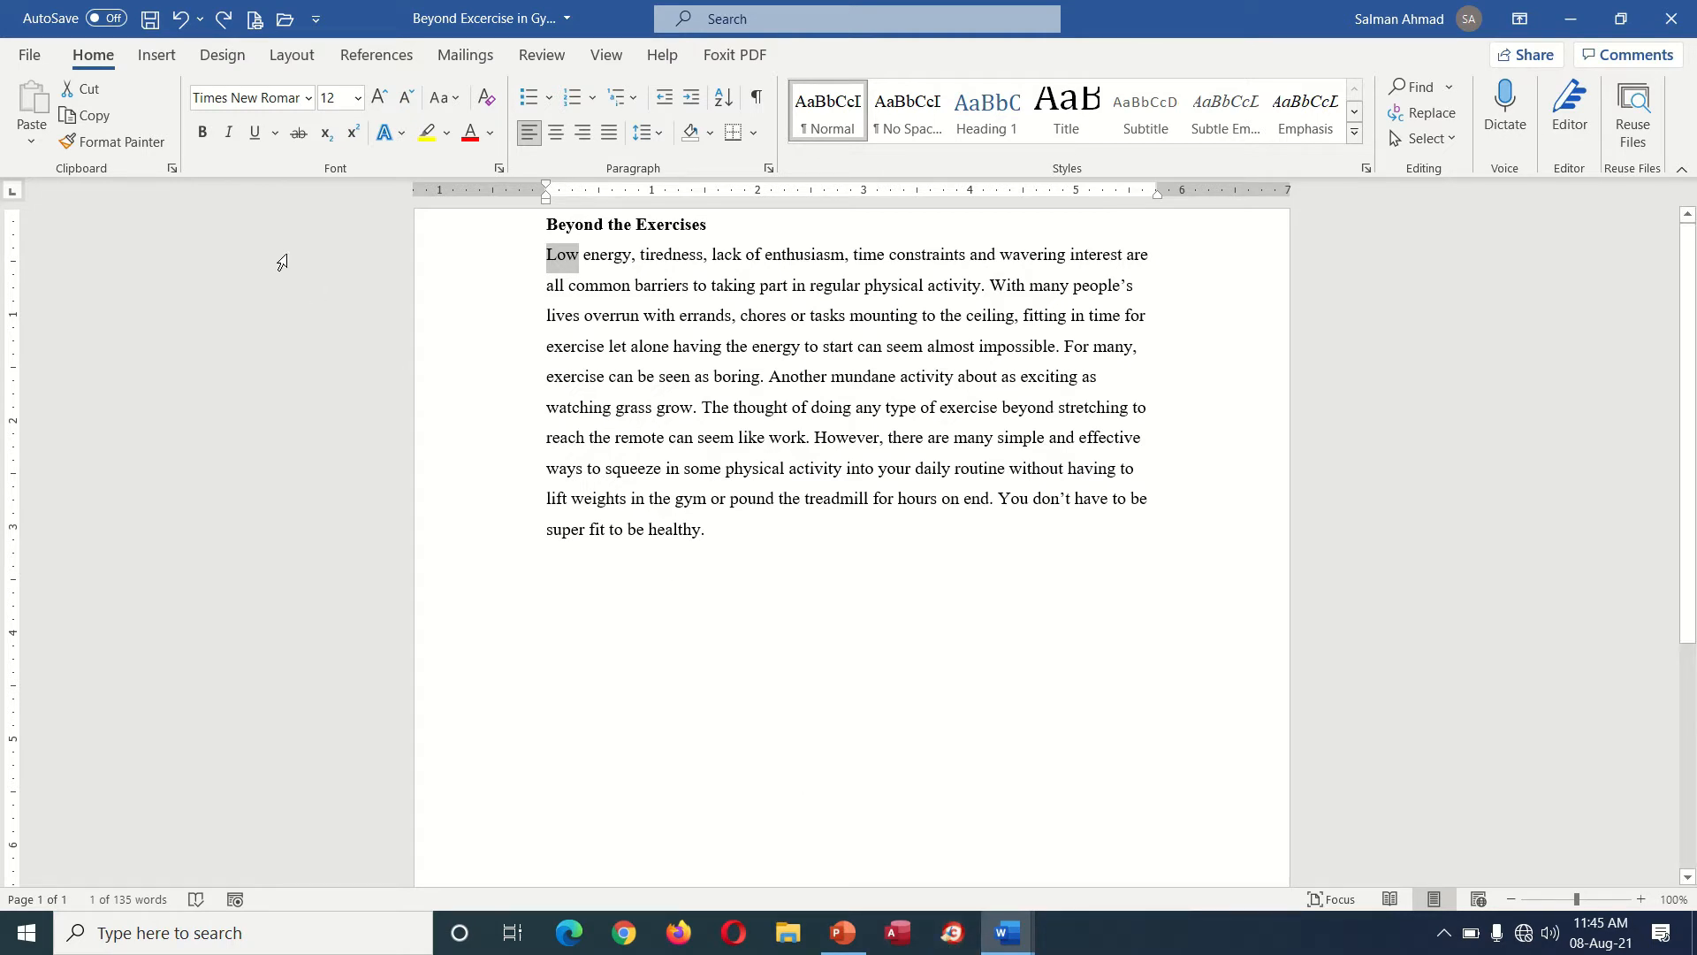
- Browse to the Desktop folder from the Open page and open the "quick dog" document
left_click(284, 23)
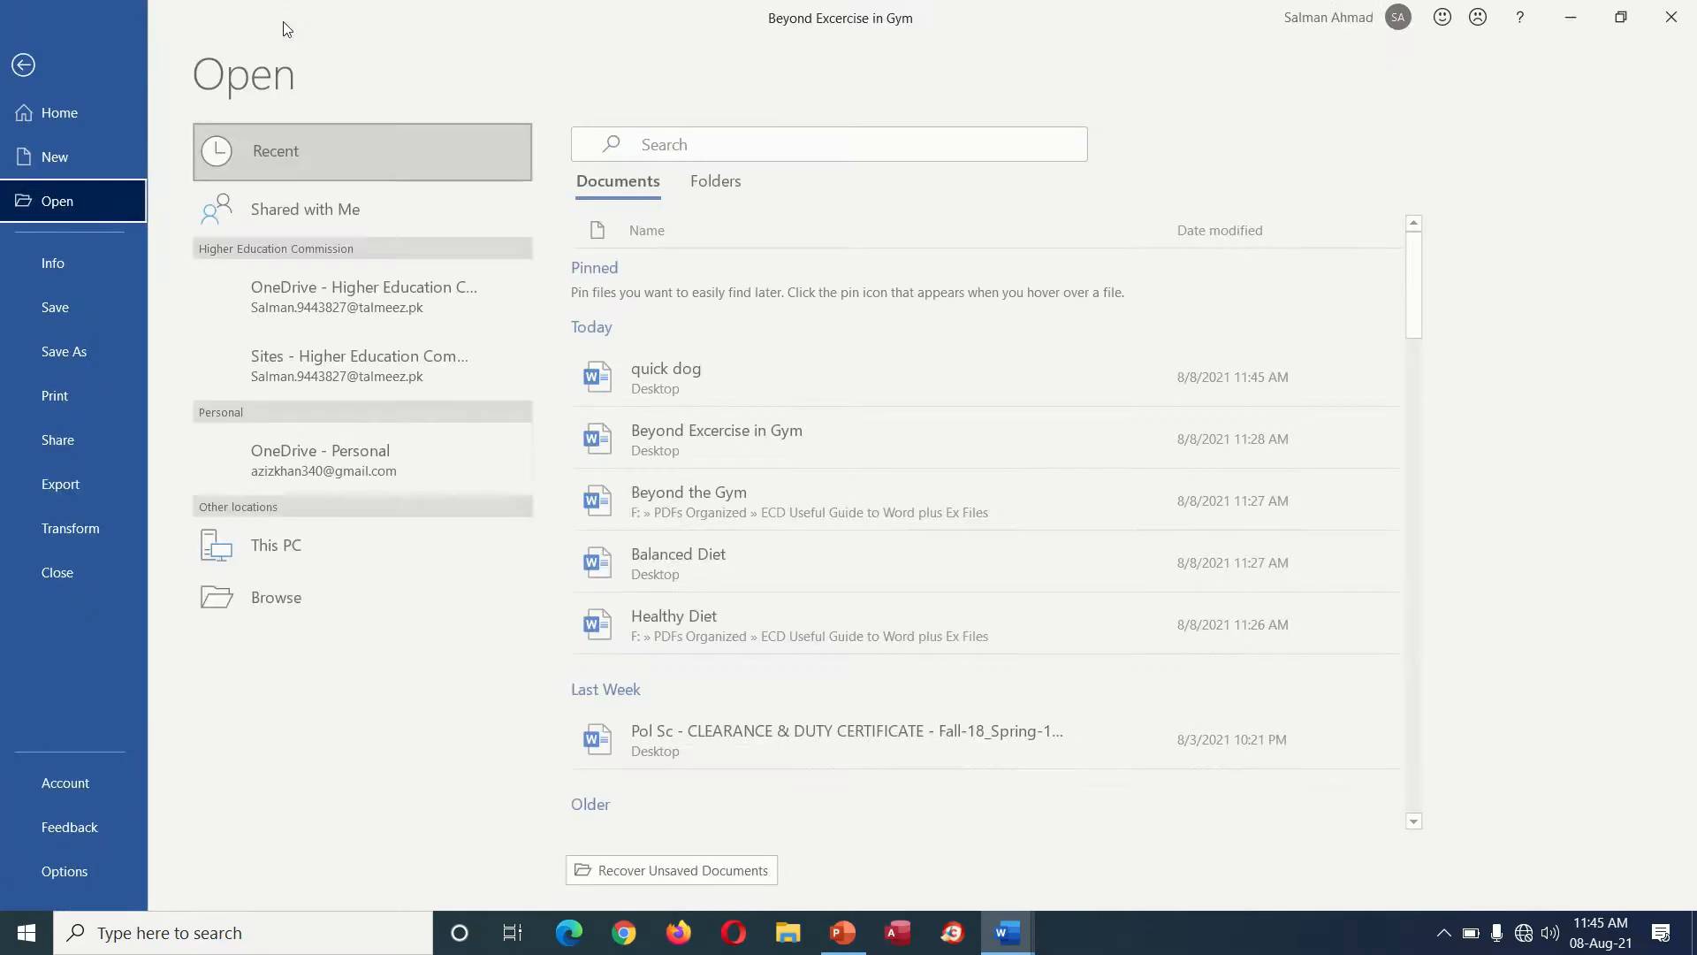
left_click(32, 69)
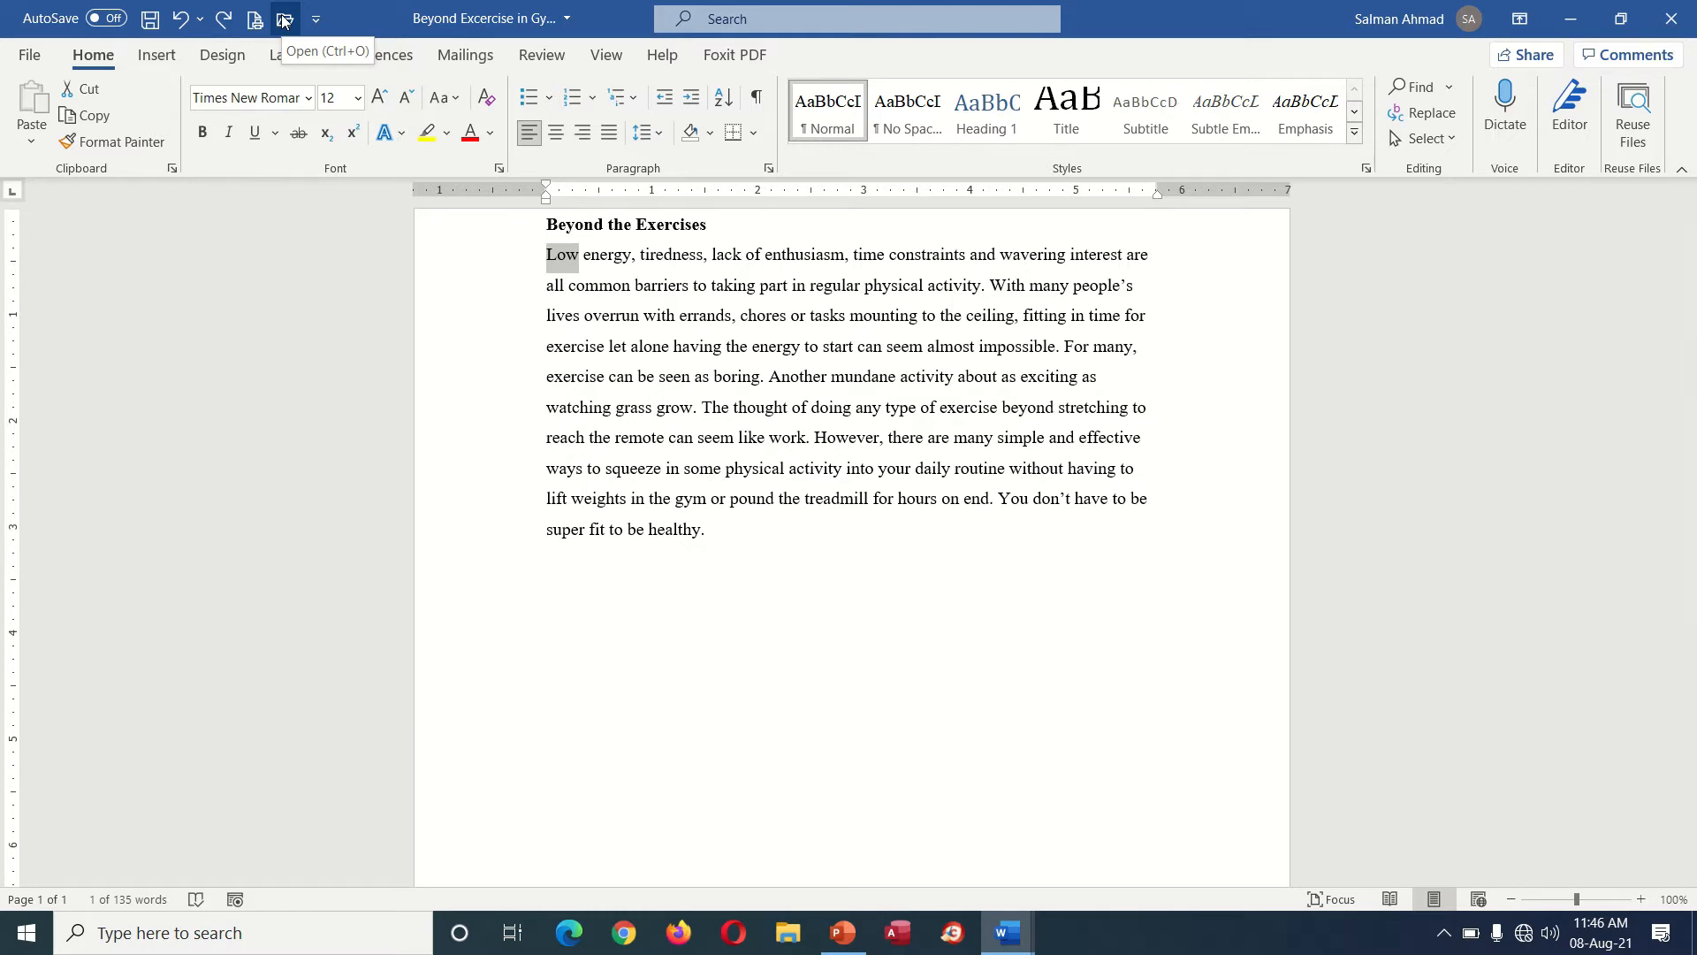
left_click(29, 57)
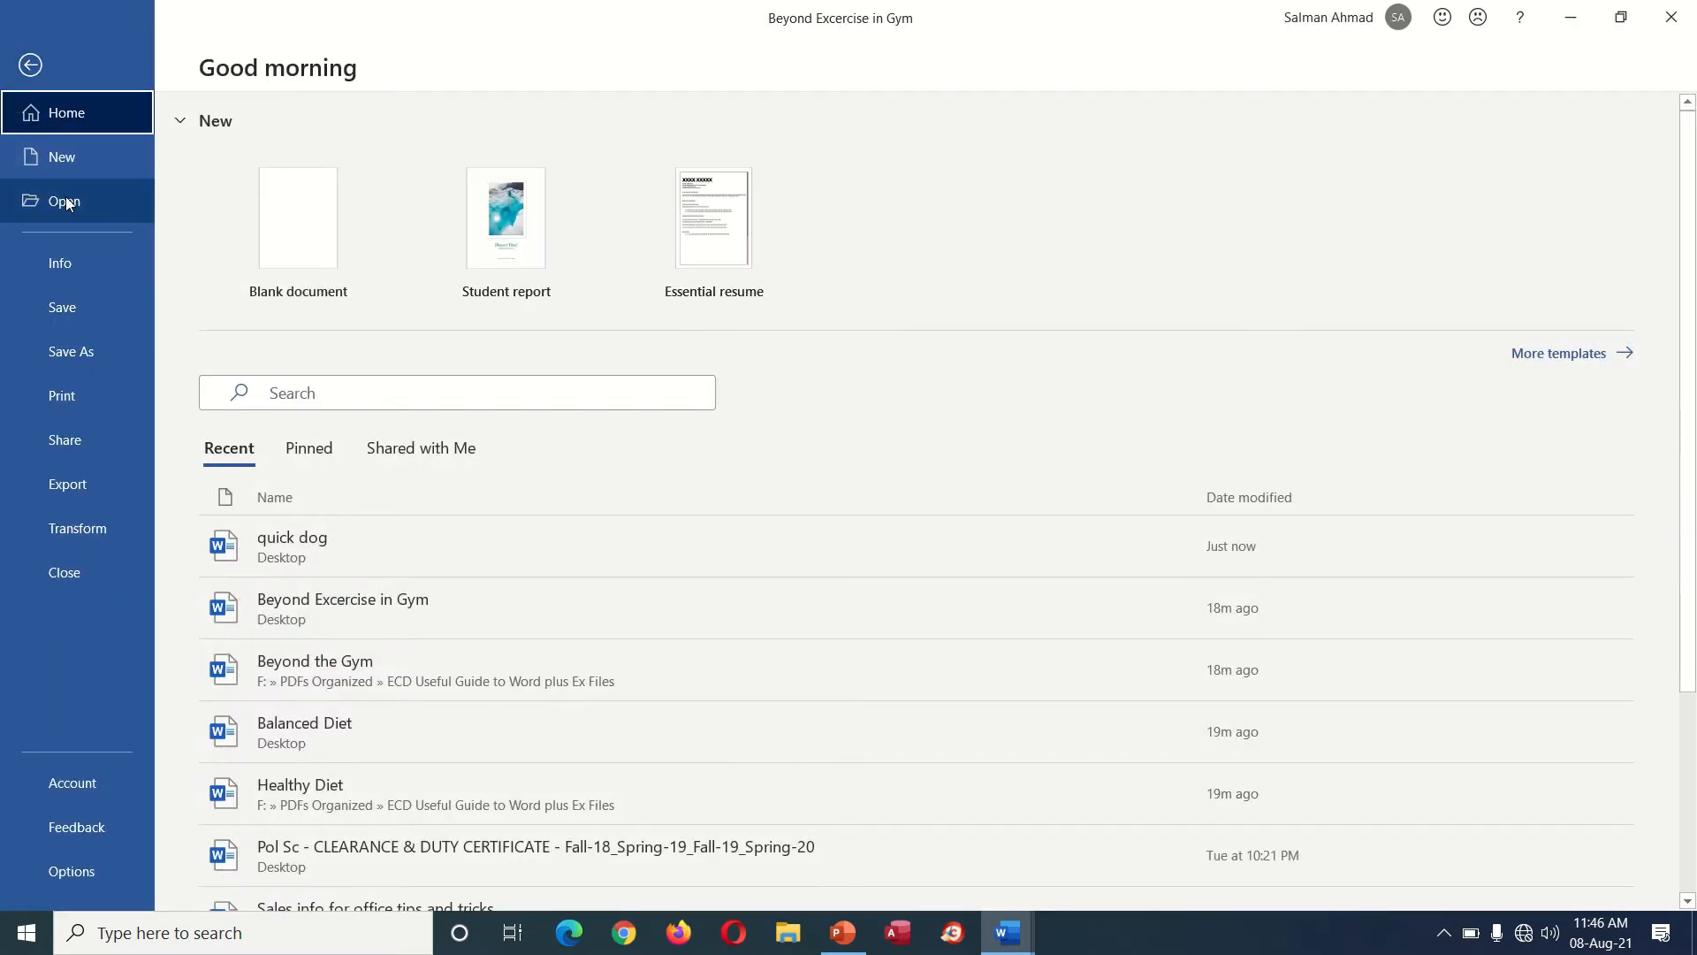
left_click(65, 197)
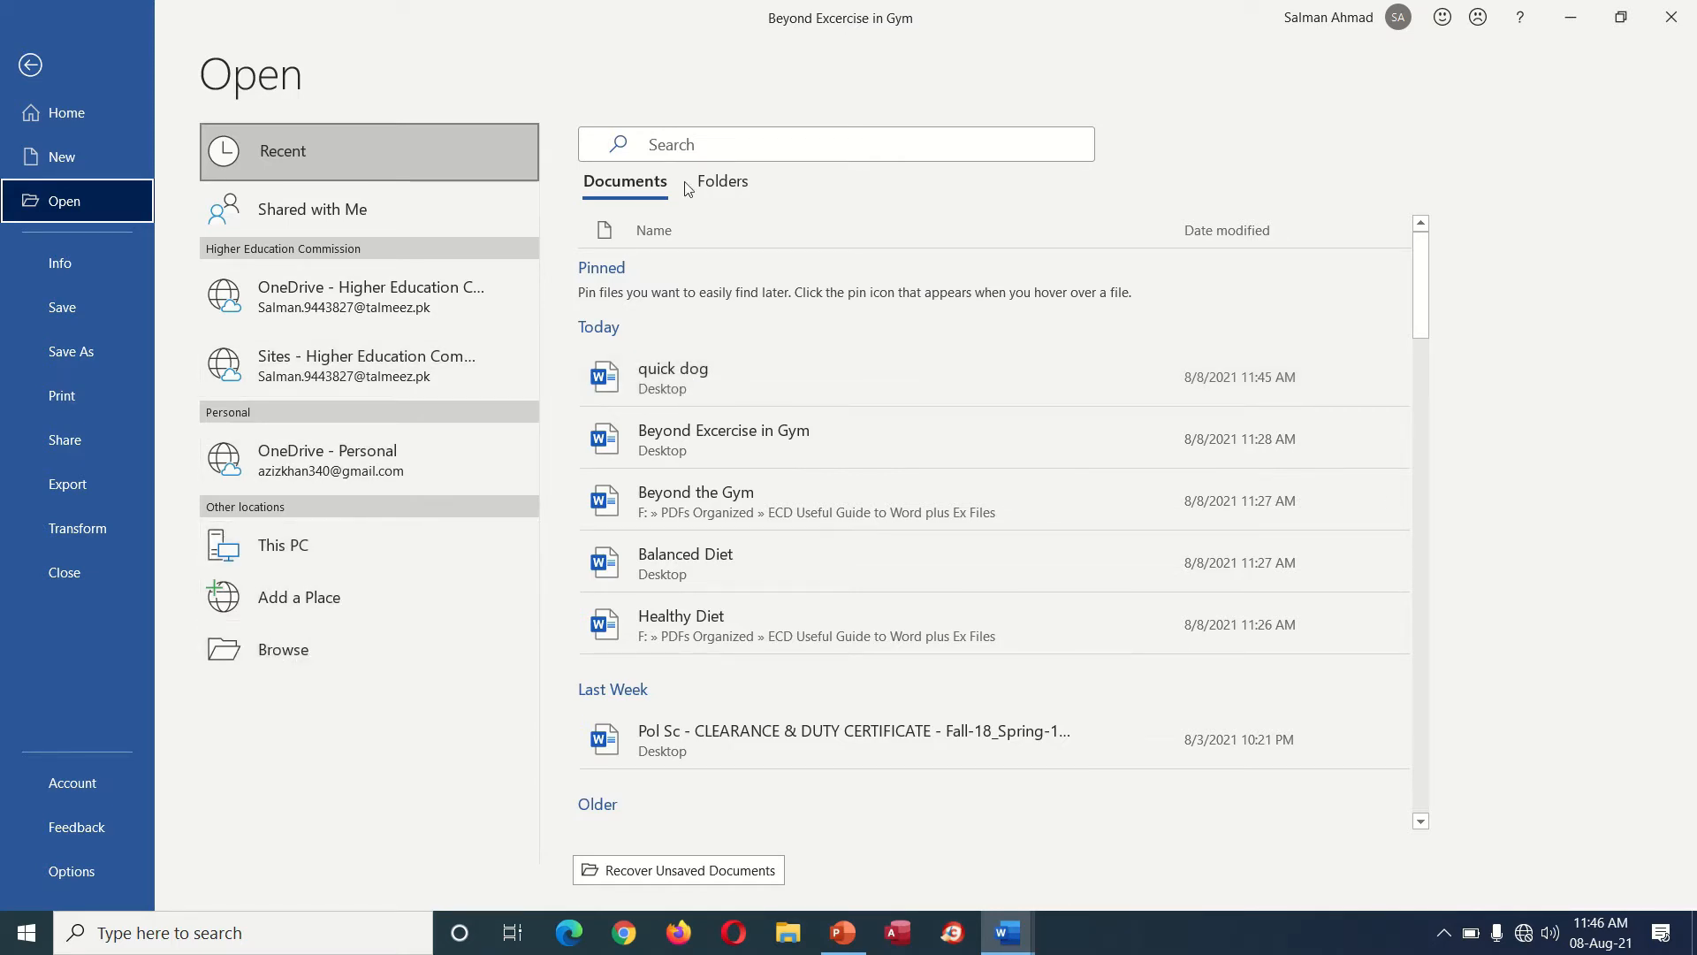
left_click(294, 639)
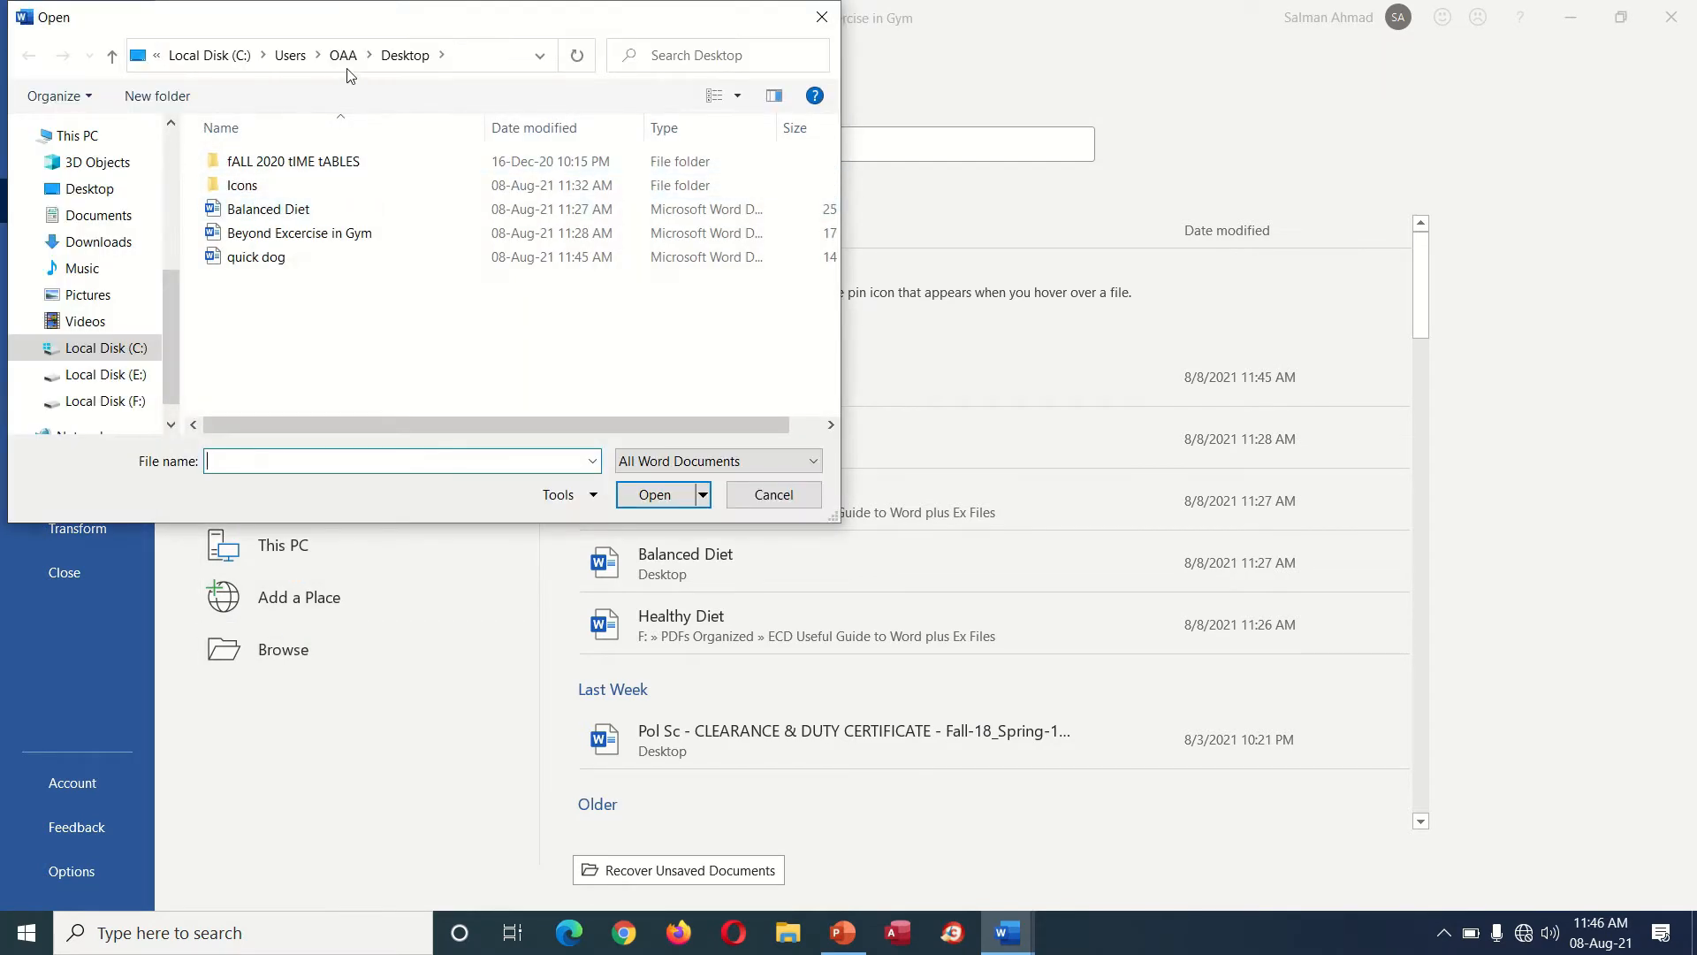
left_click(311, 258)
left_click(655, 494)
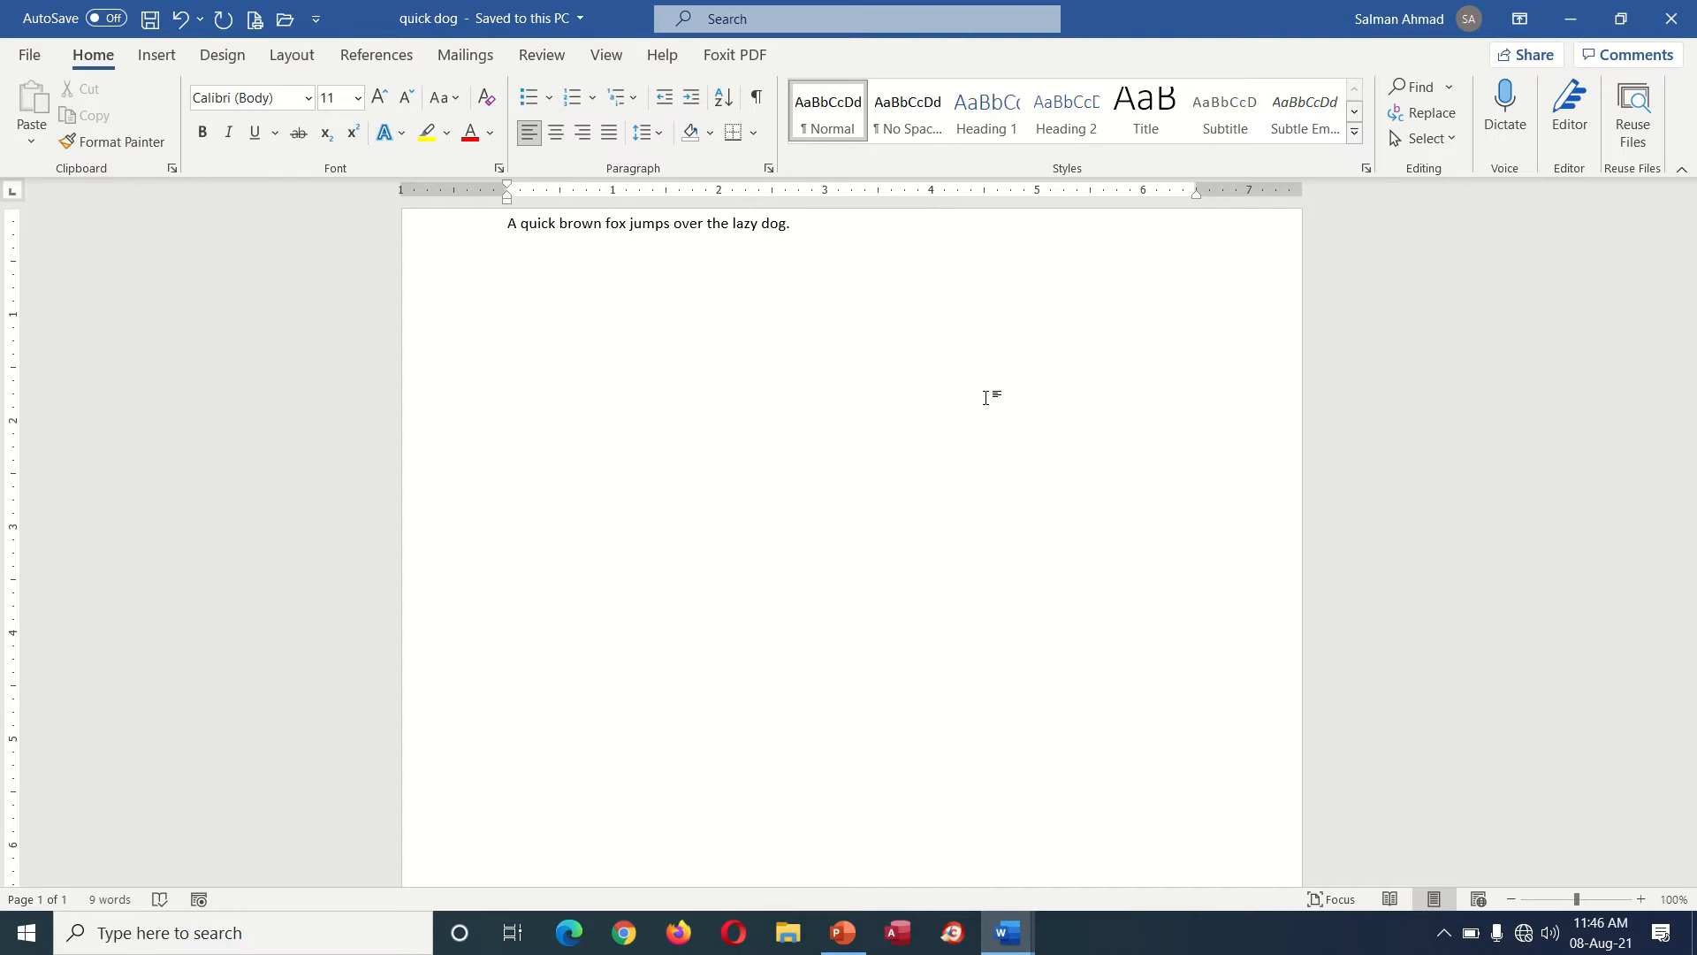
- Add a second line reading "Red wolf" below the sentence in the quick dog document
left_click(948, 245)
key("Return")
type("Red")
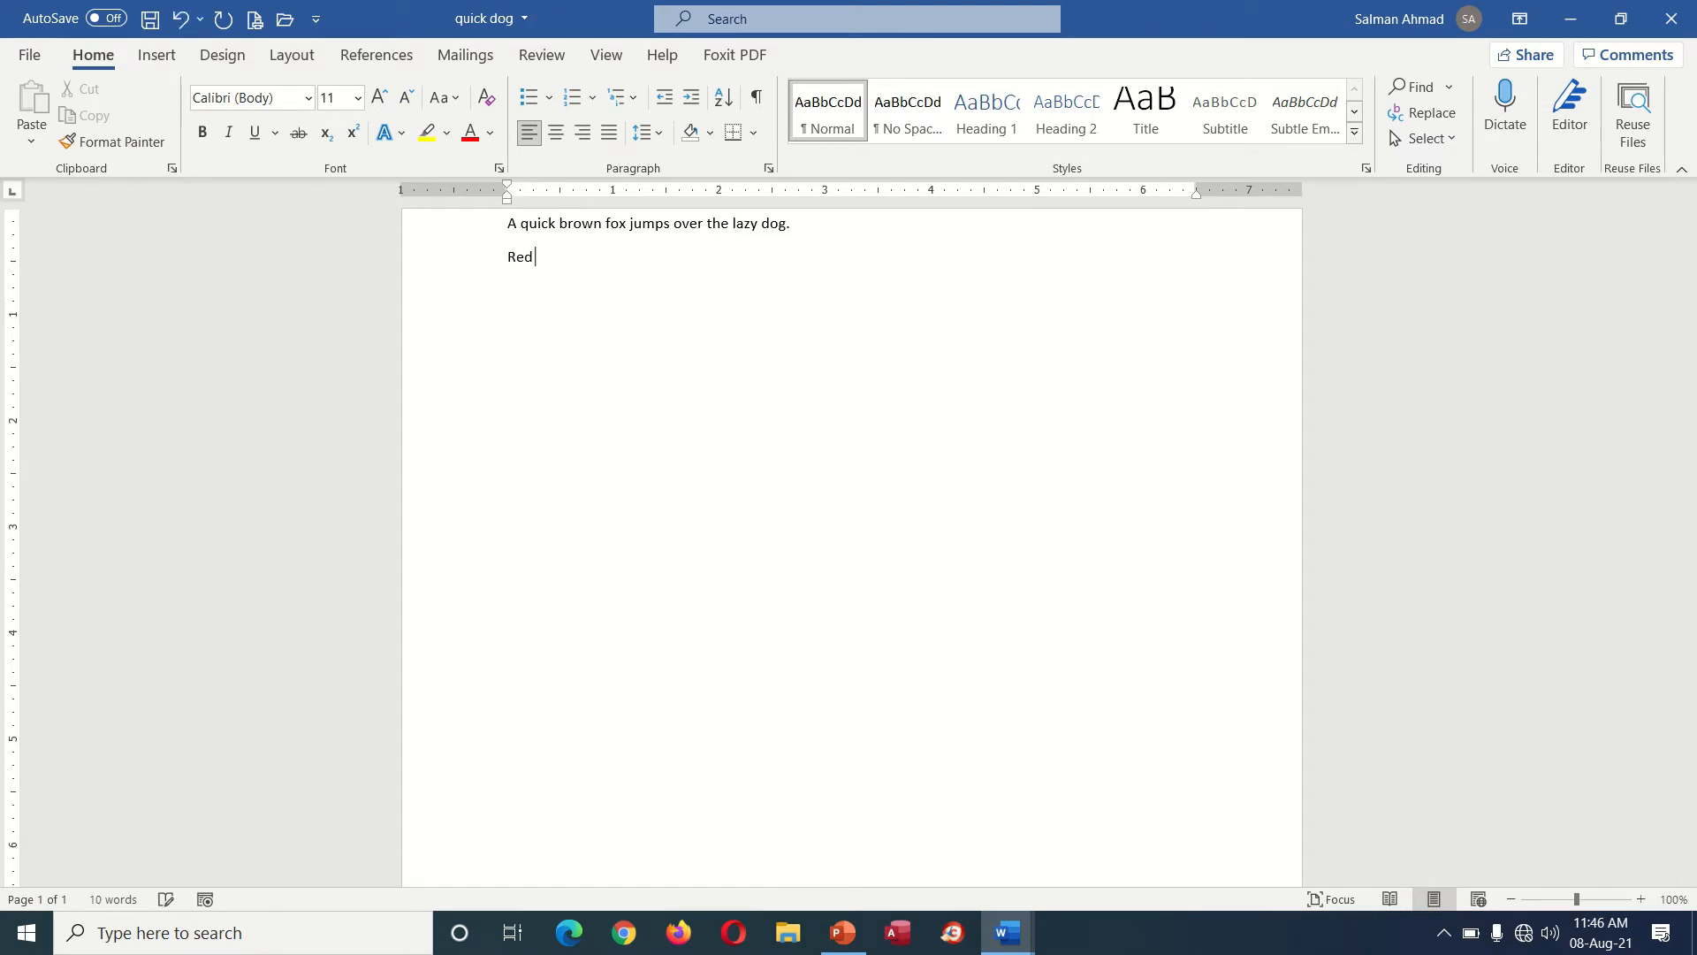
type(" wolf")
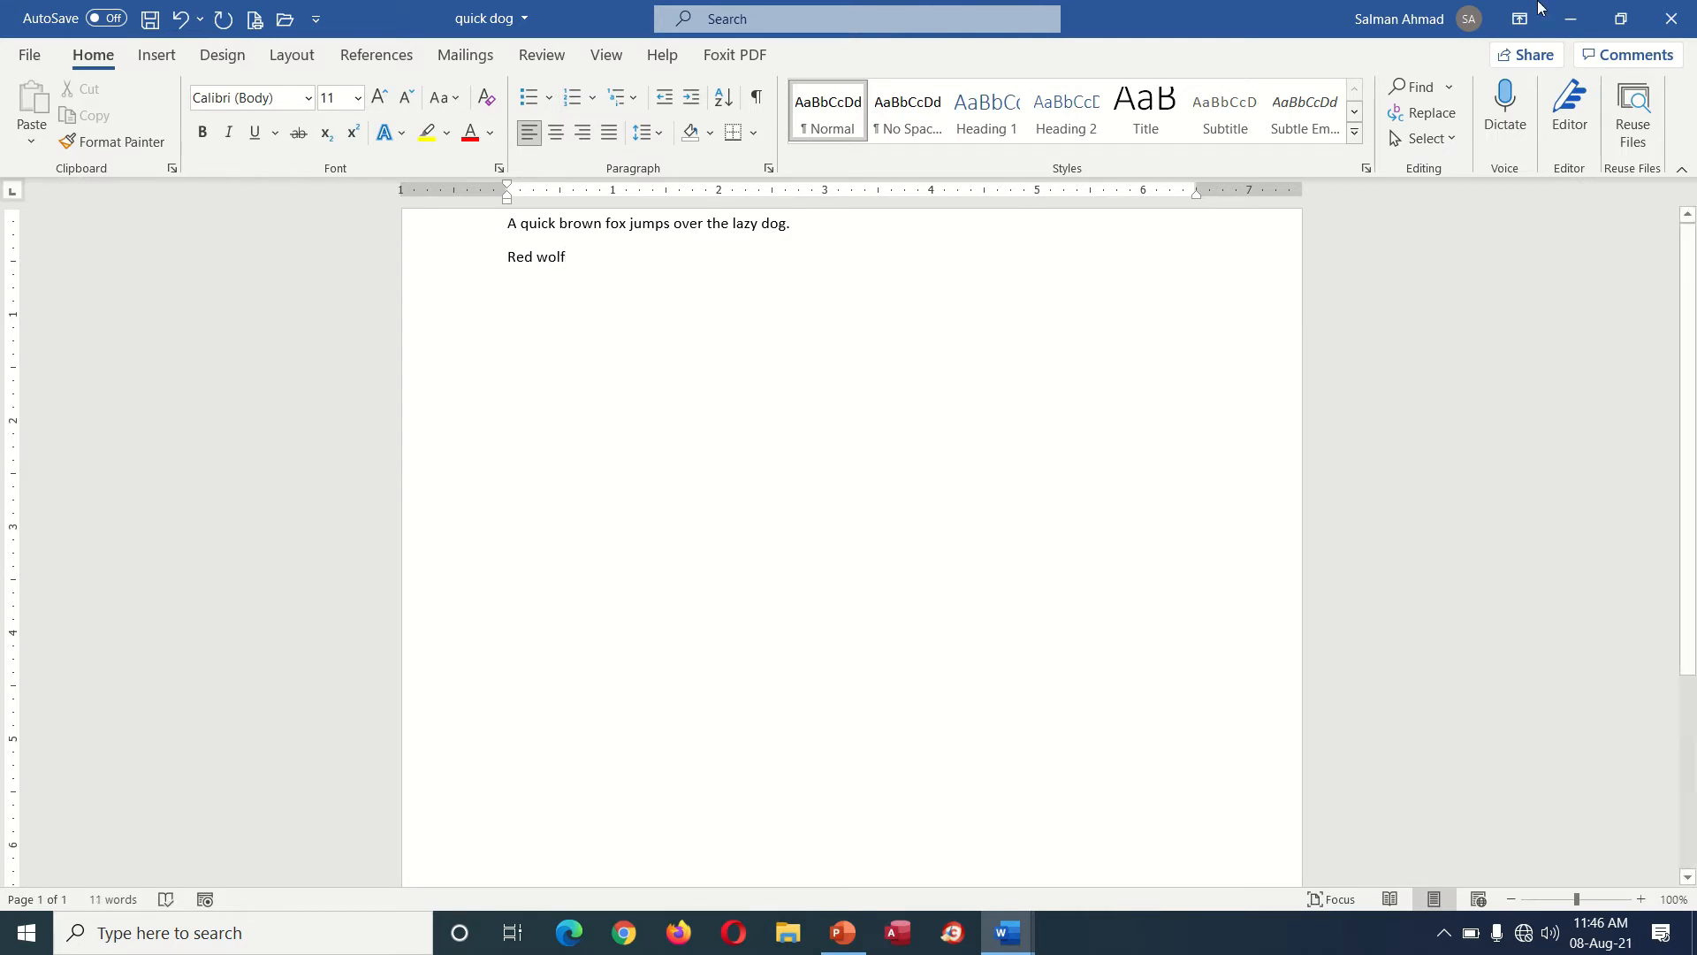
- Close the quick dog document without saving the changes, and reopen it from the recent documents
left_click(1679, 26)
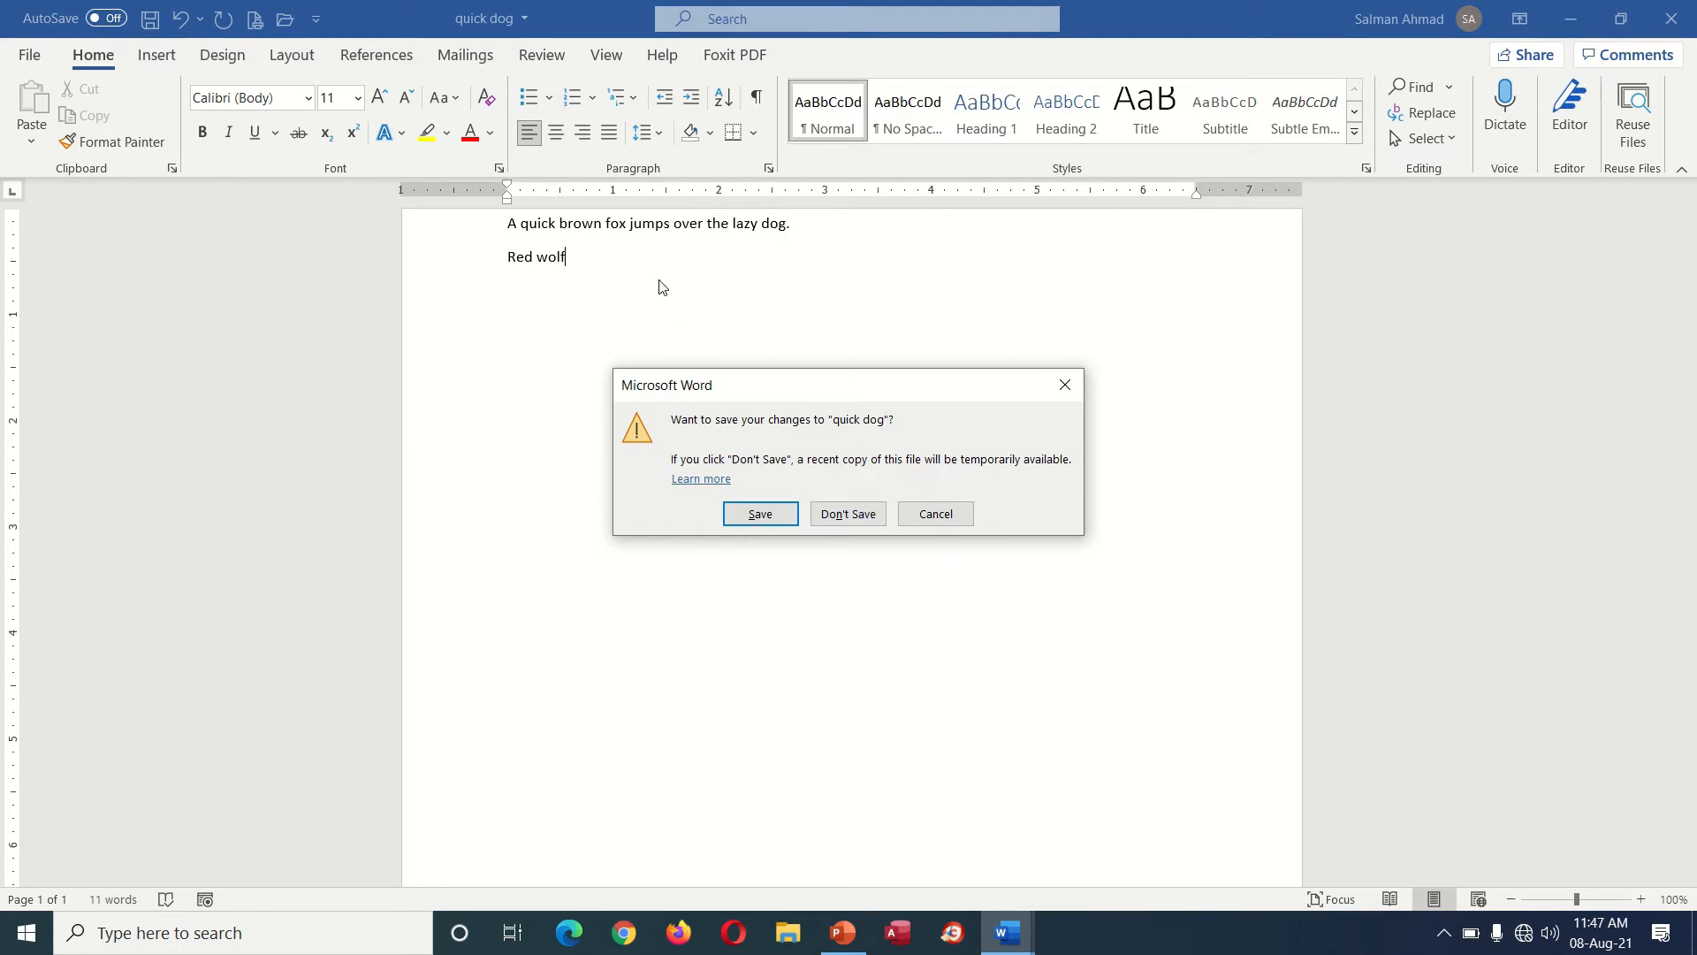
left_click(870, 517)
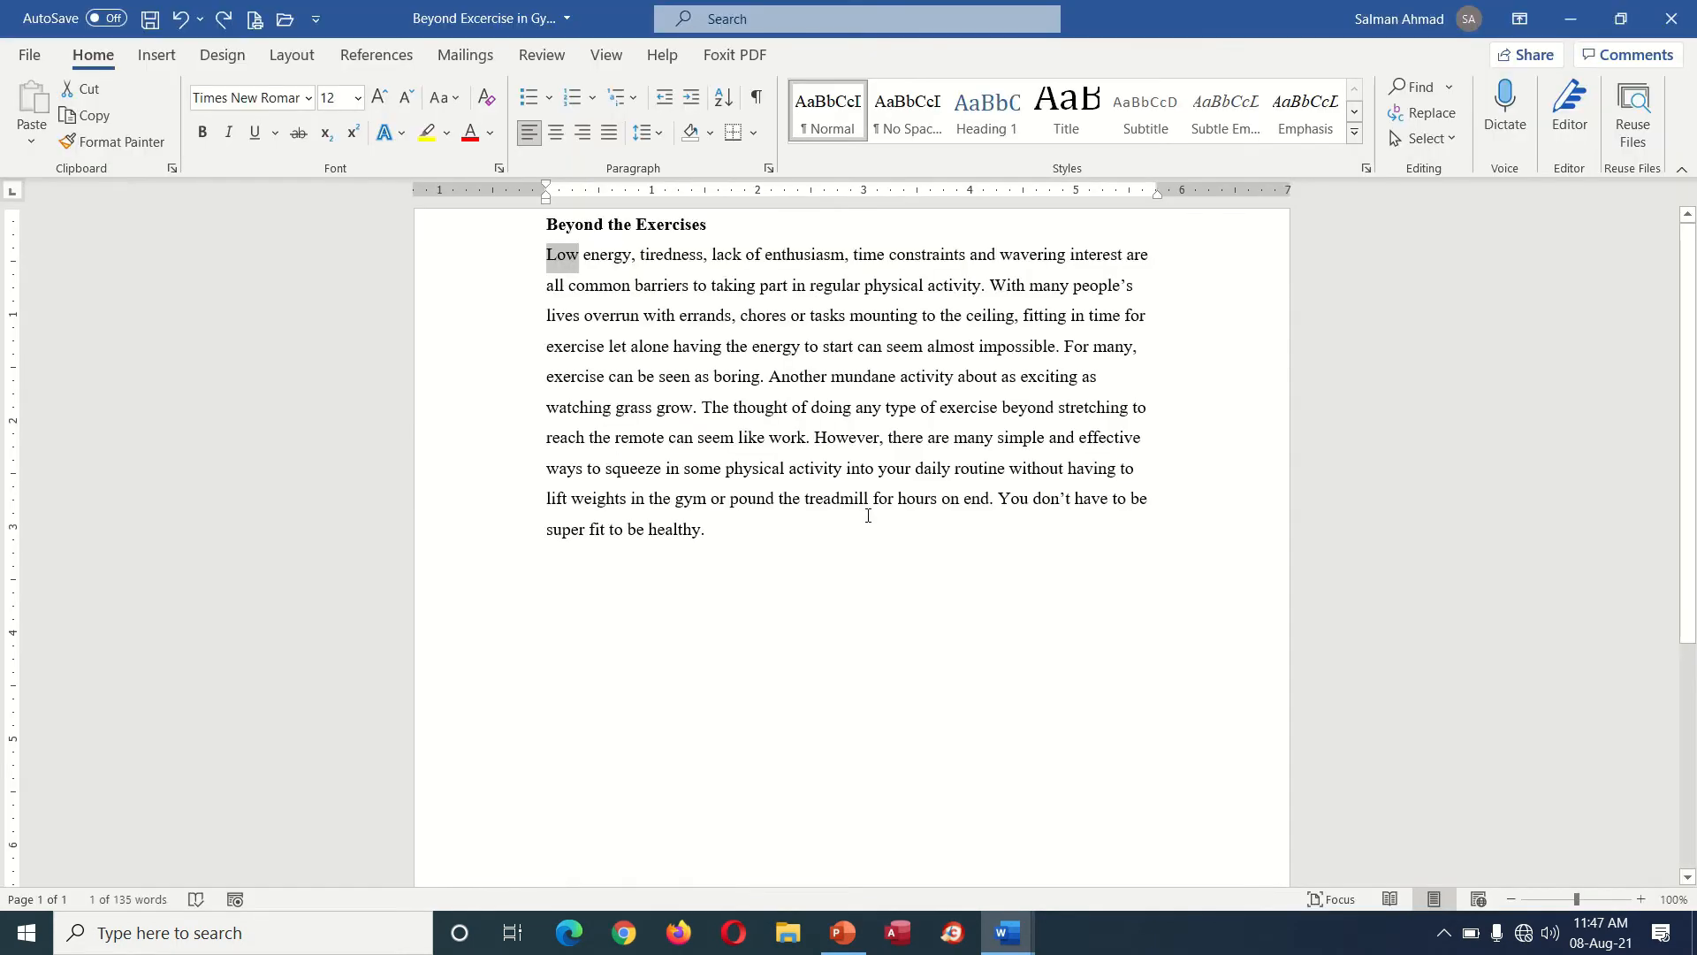
left_click(31, 55)
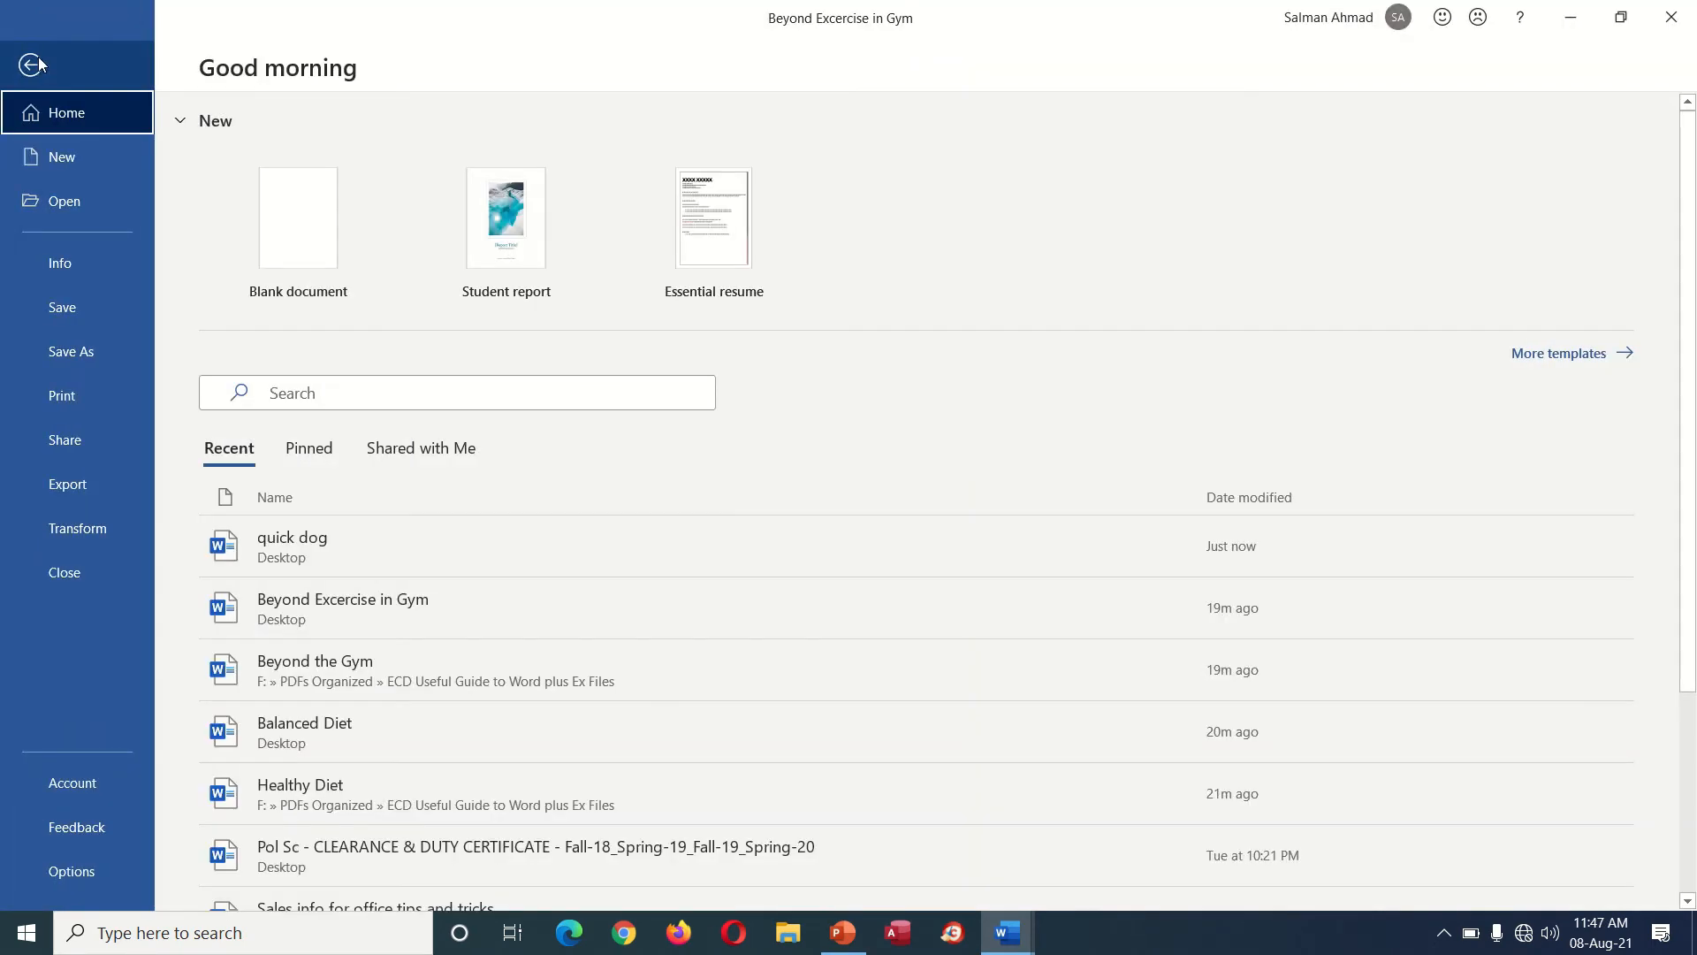
left_click(287, 542)
left_click(810, 231)
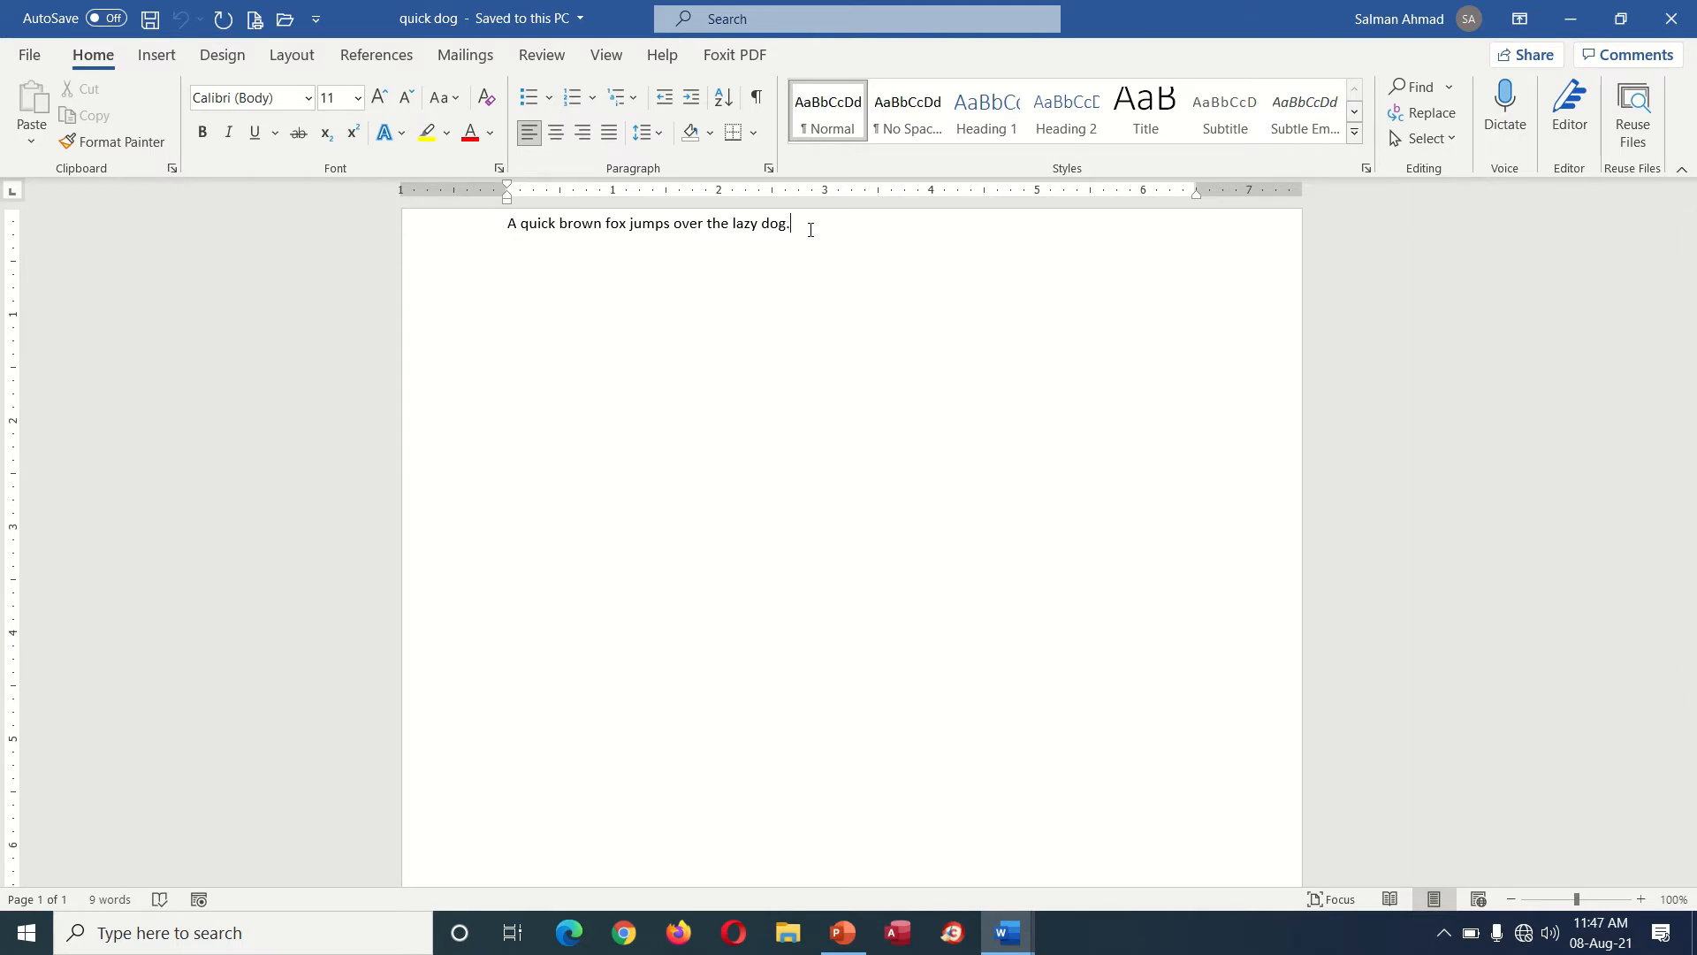
- Browse the available templates and create a new document from the Adjacency resume template
left_click(29, 55)
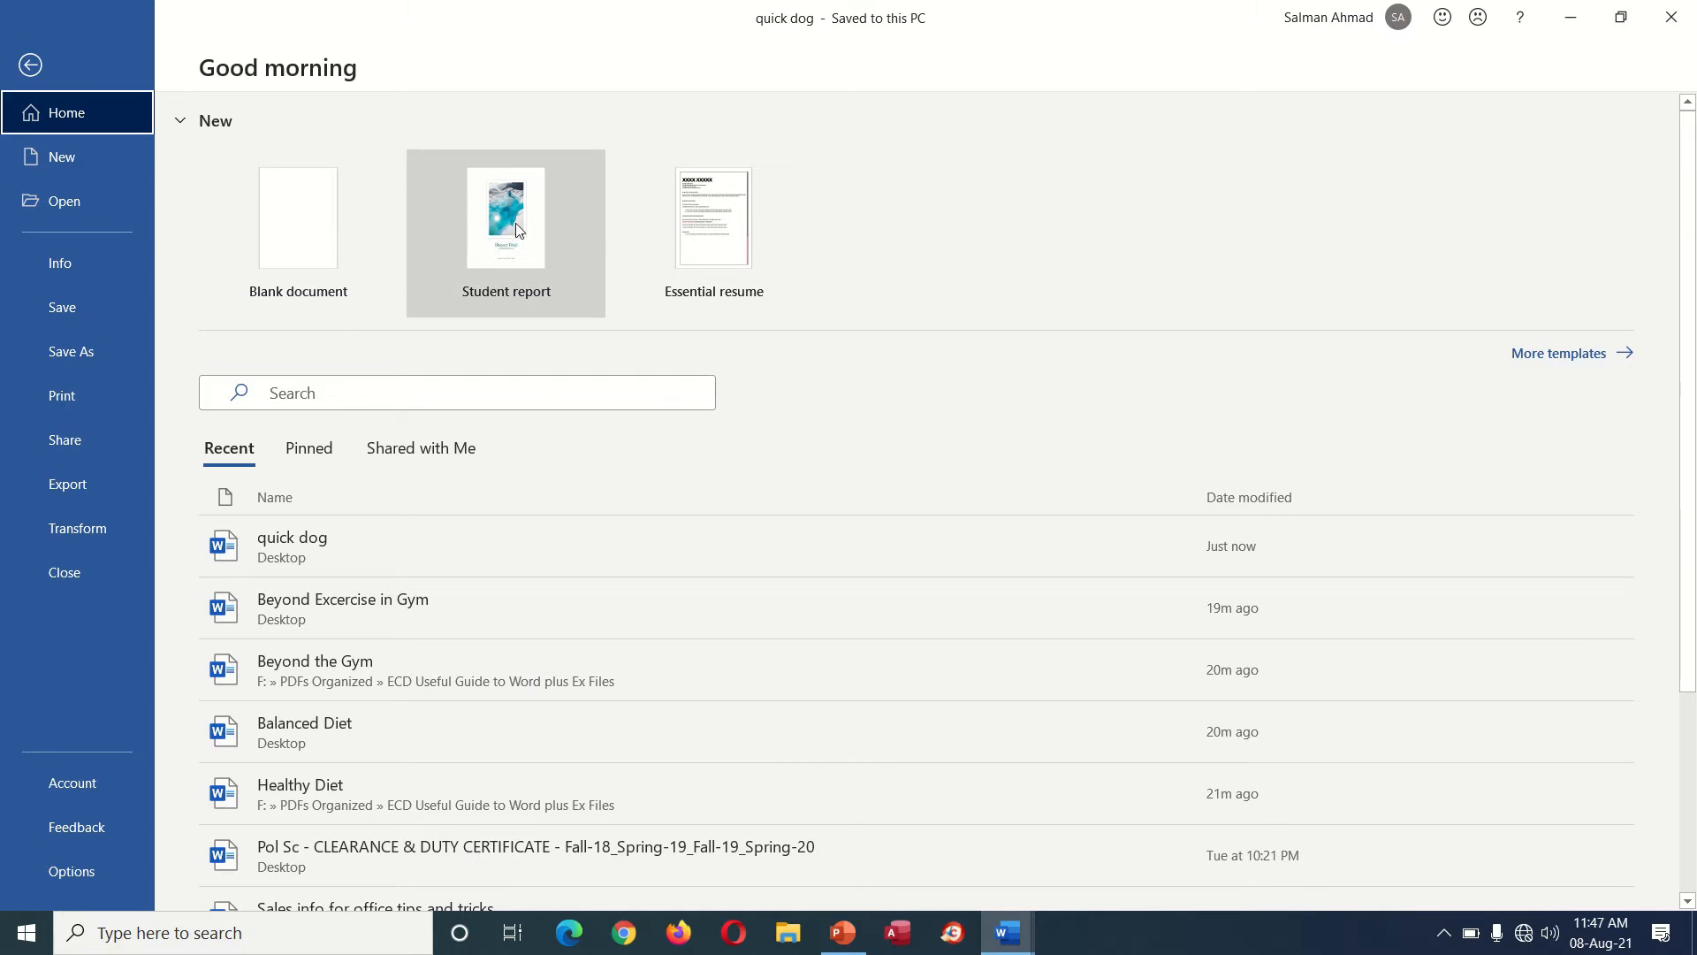
left_click(1579, 365)
scroll(887, 629, "down", 2)
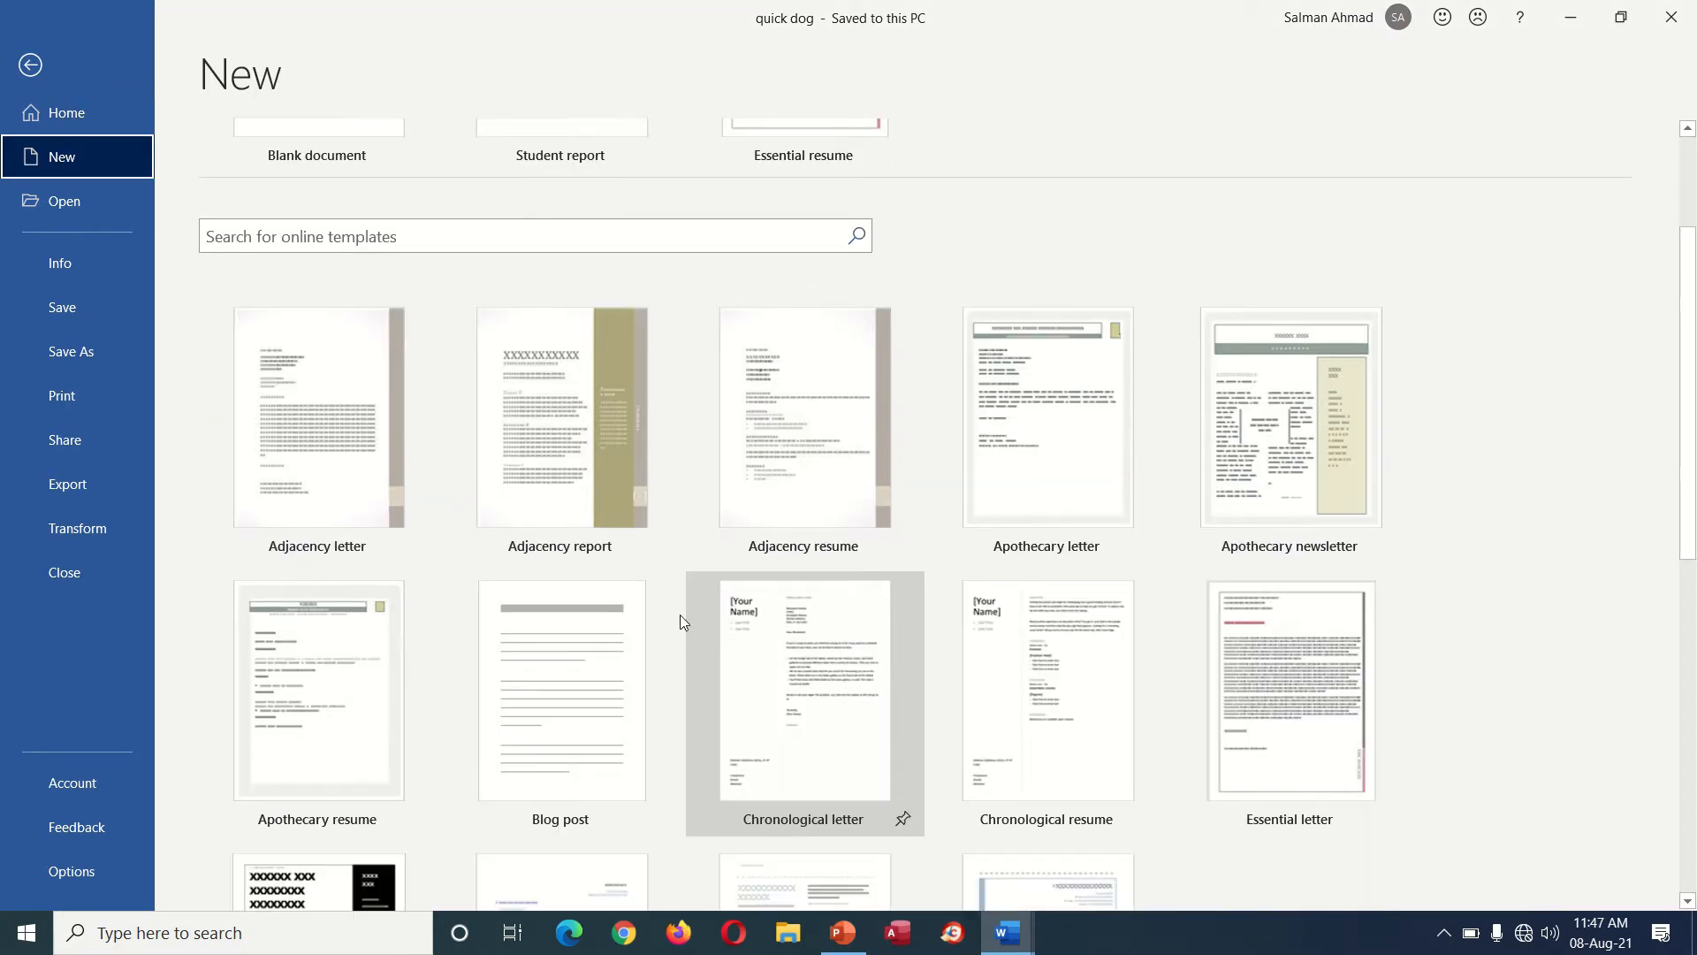
scroll(1082, 454, "down", 1)
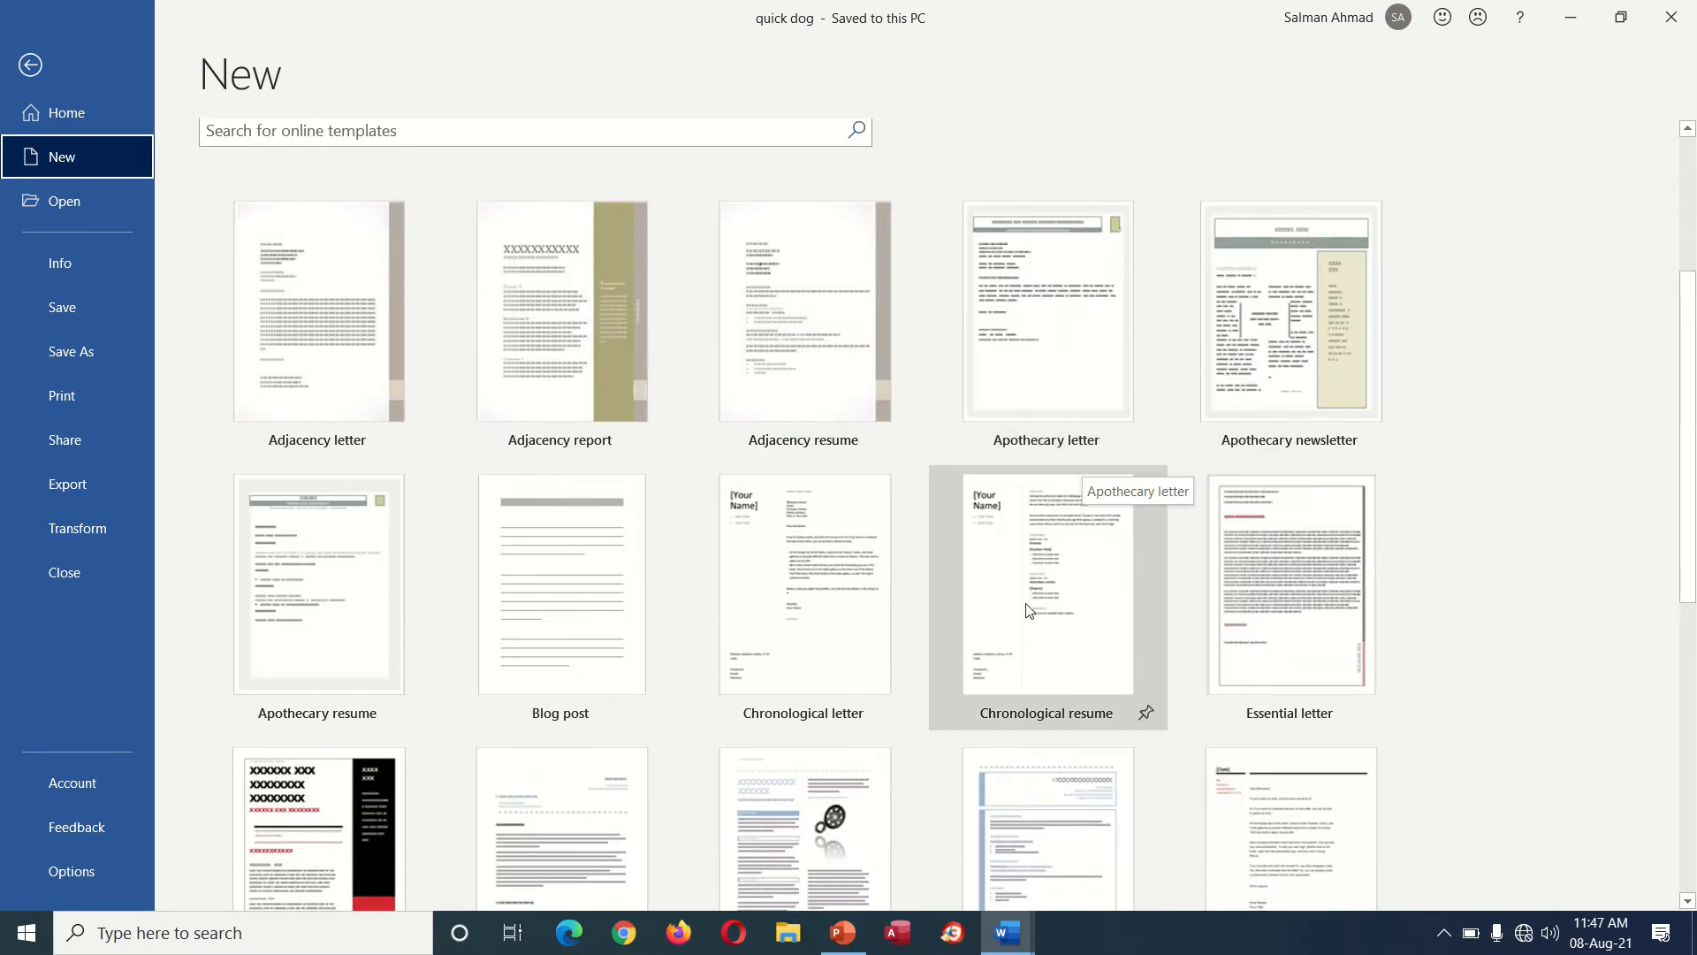
scroll(1041, 580, "down", 5)
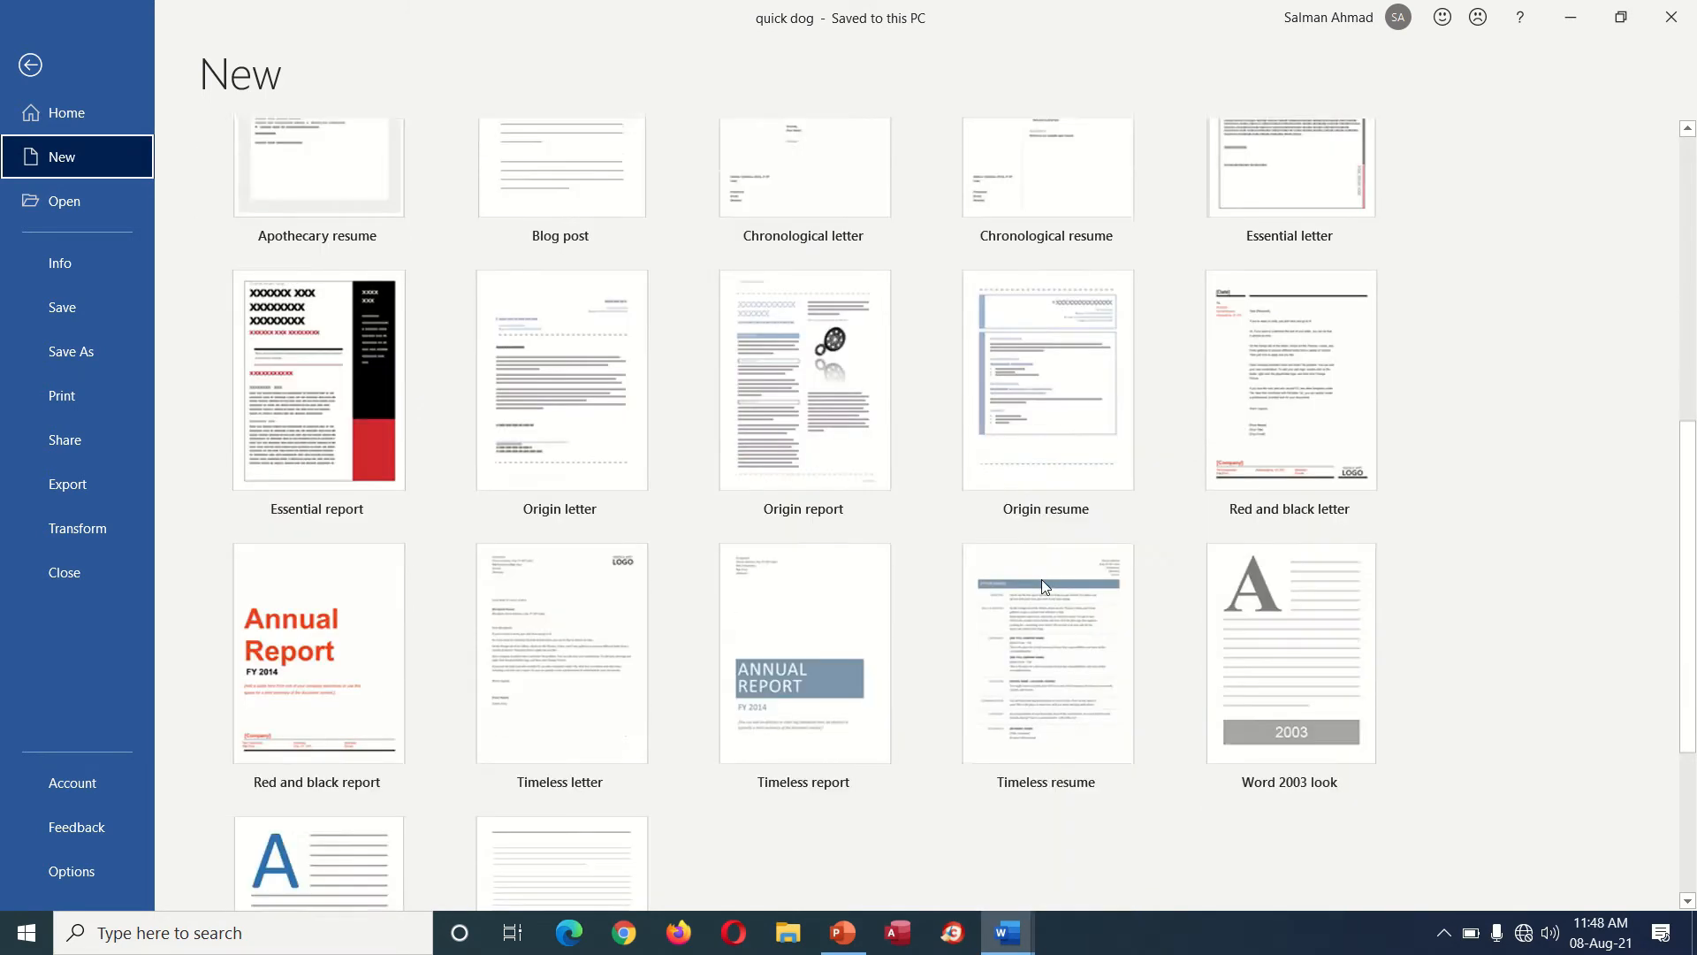
scroll(1041, 579, "down", 2)
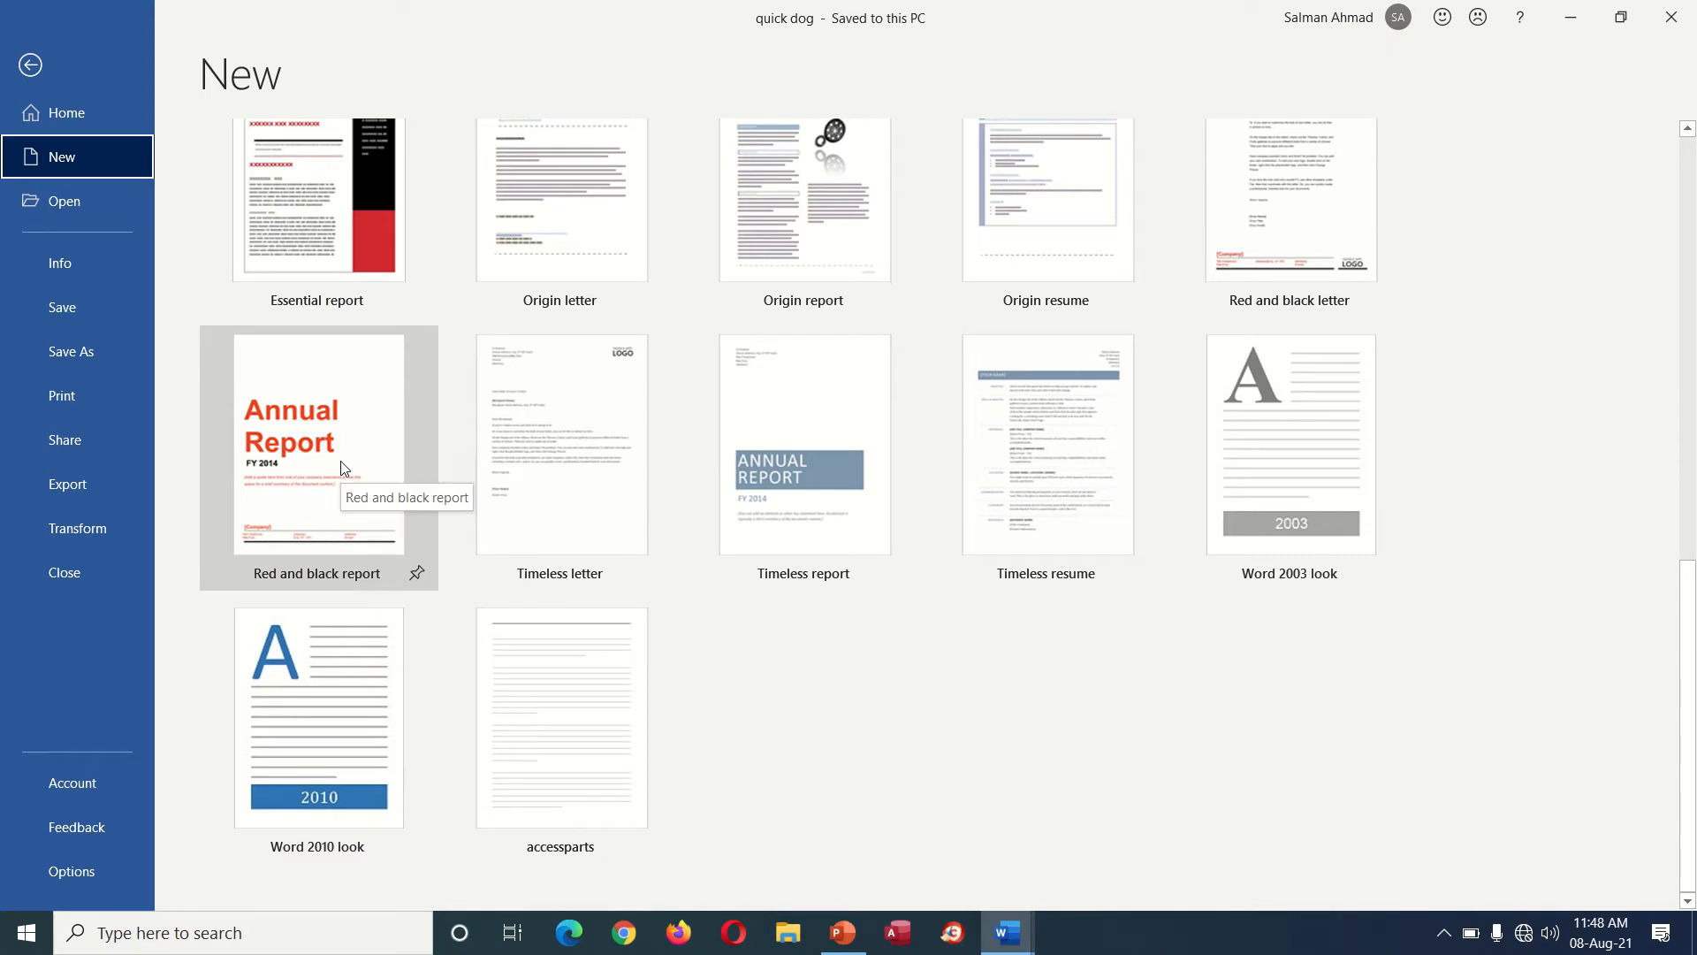
scroll(802, 580, "up", 2)
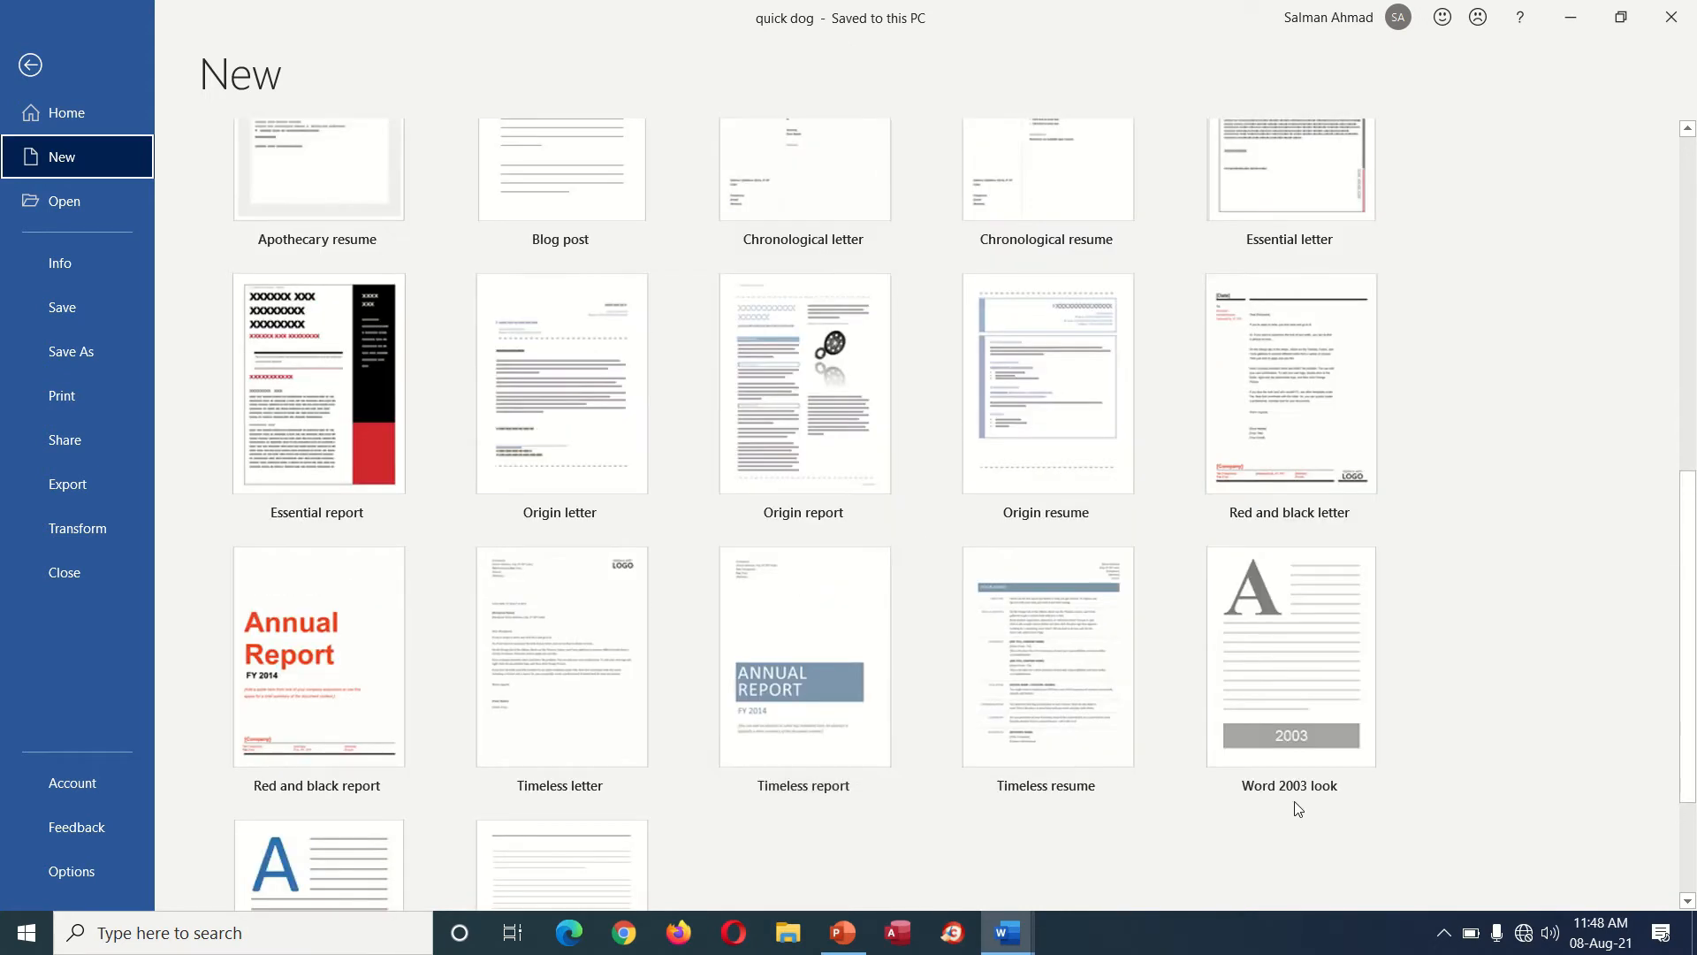
scroll(1123, 711, "up", 3)
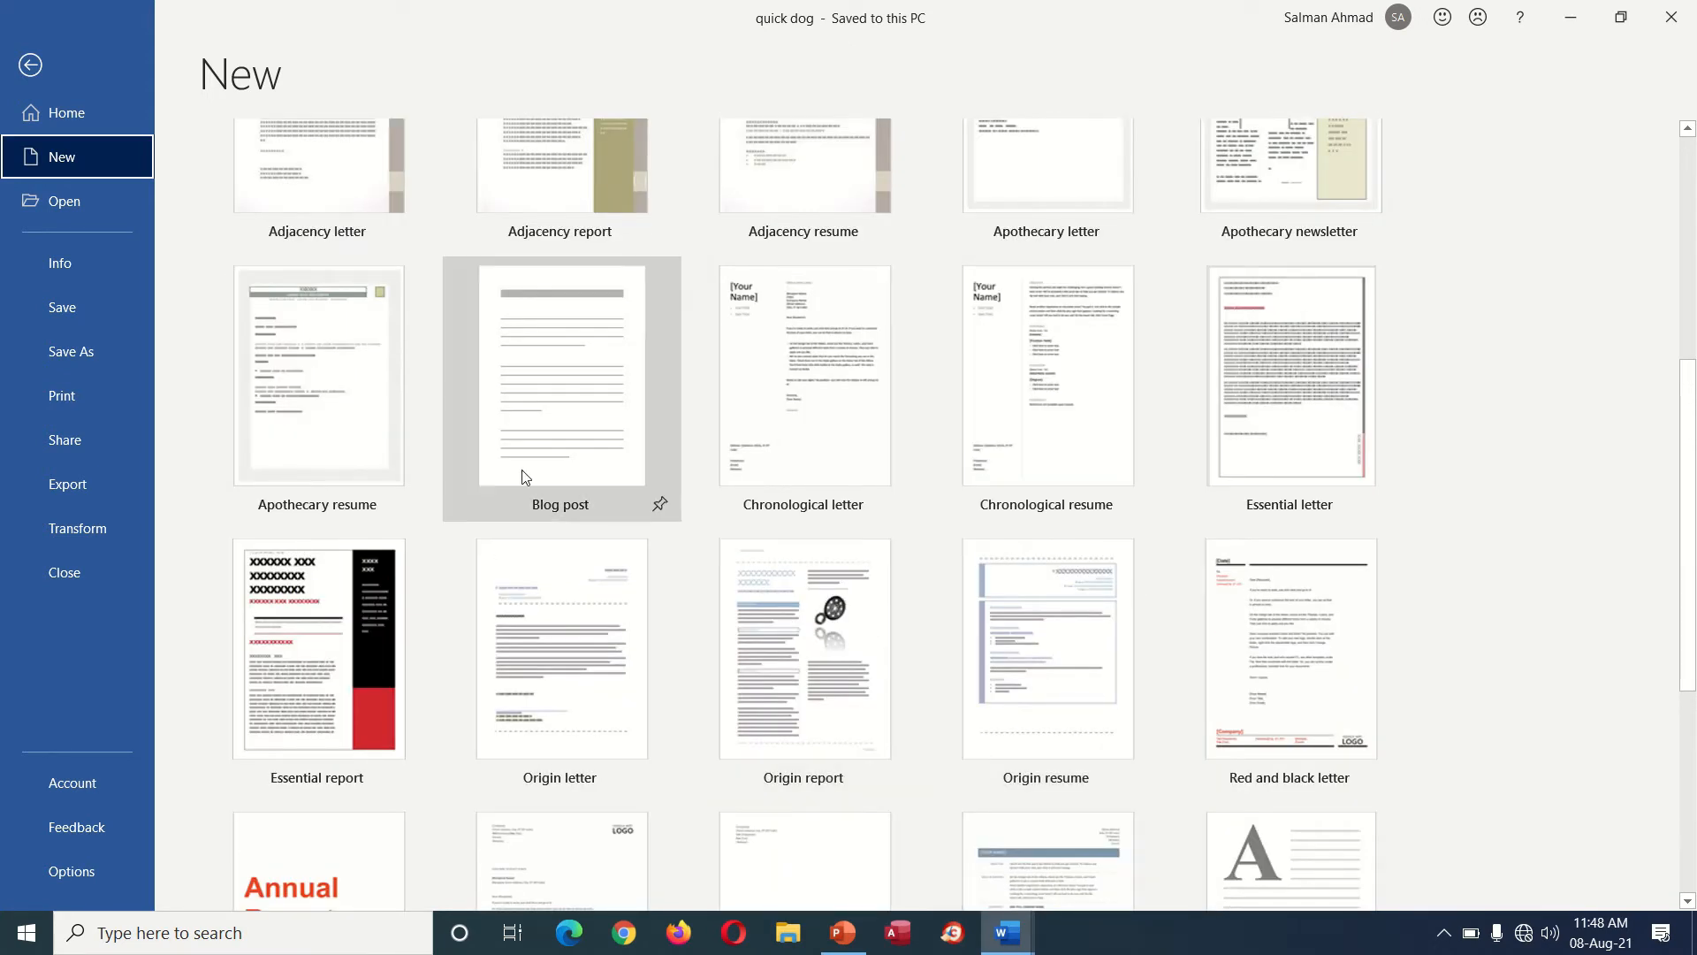
scroll(800, 618, "up", 2)
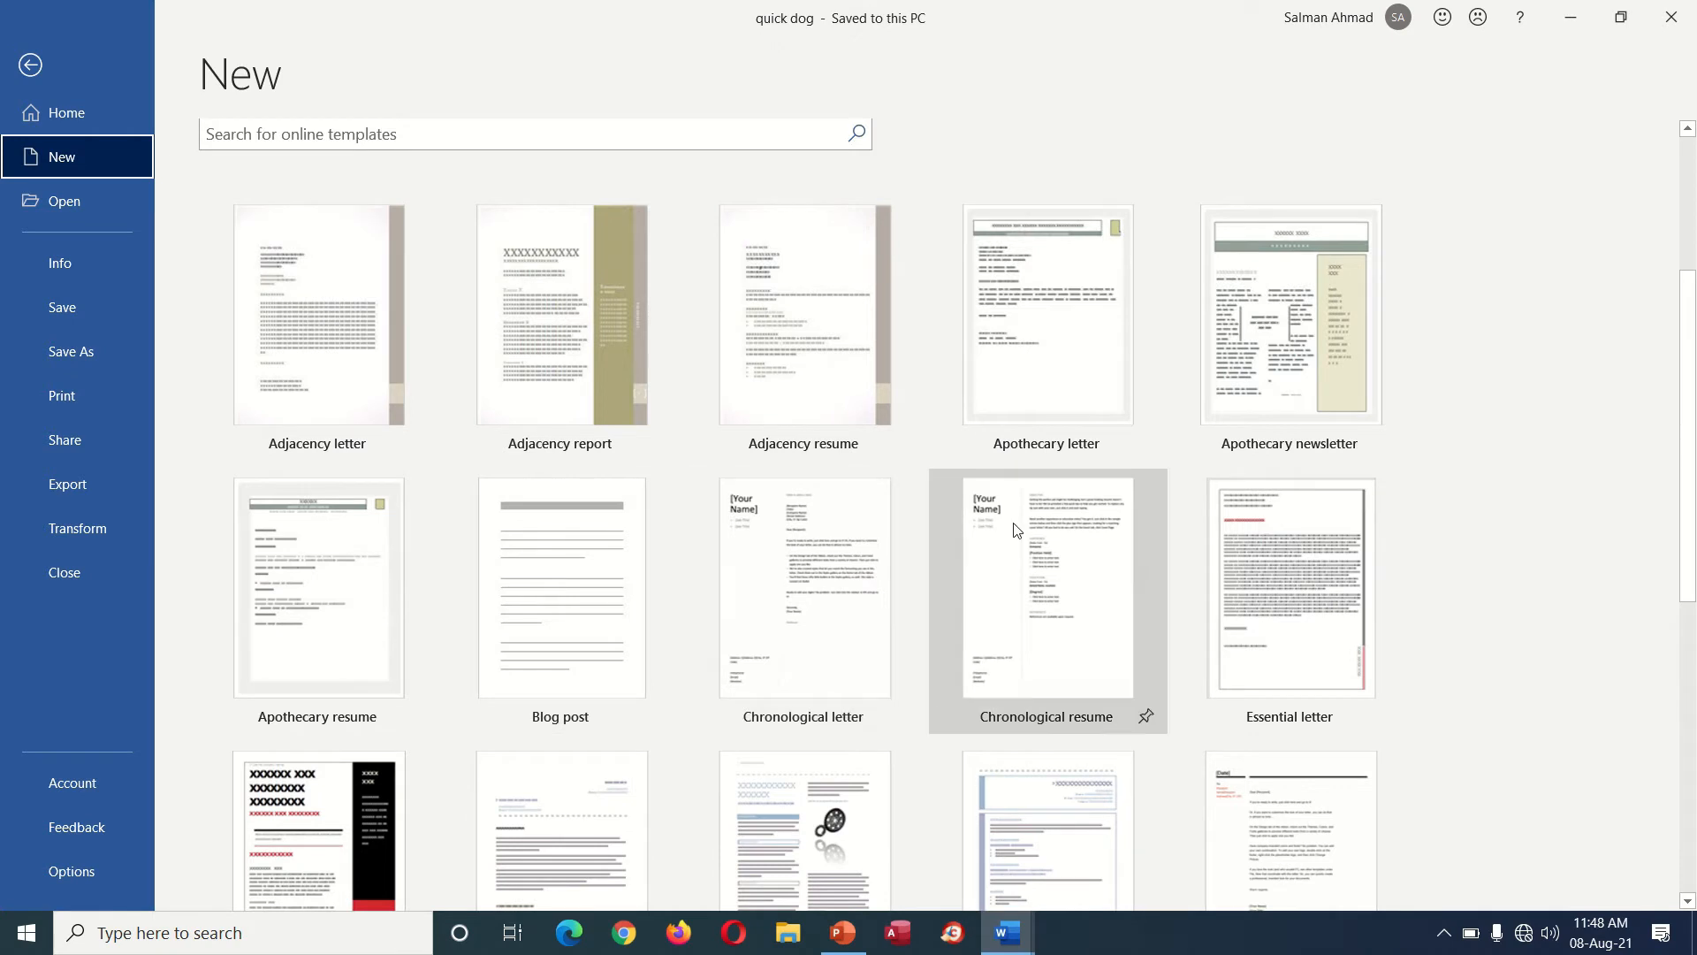
left_click(788, 368)
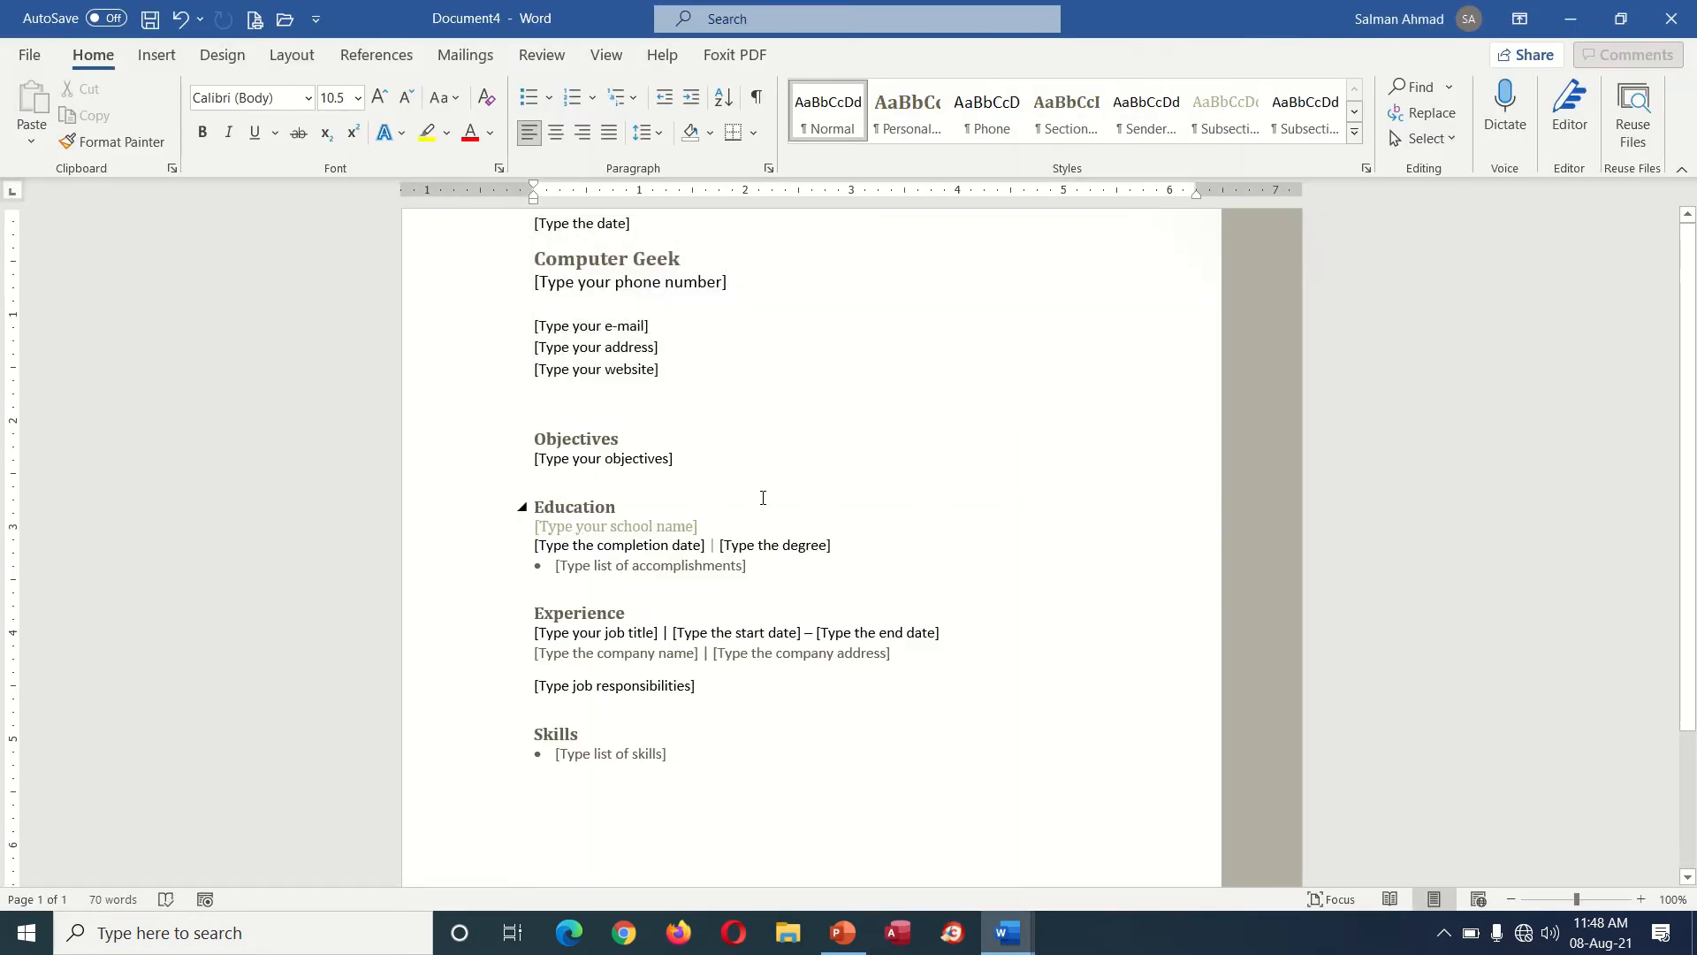
- Examine the resume's fillable placeholders by selecting the e-mail, address, website, objectives and school name fields
left_click(589, 326)
left_click(595, 350)
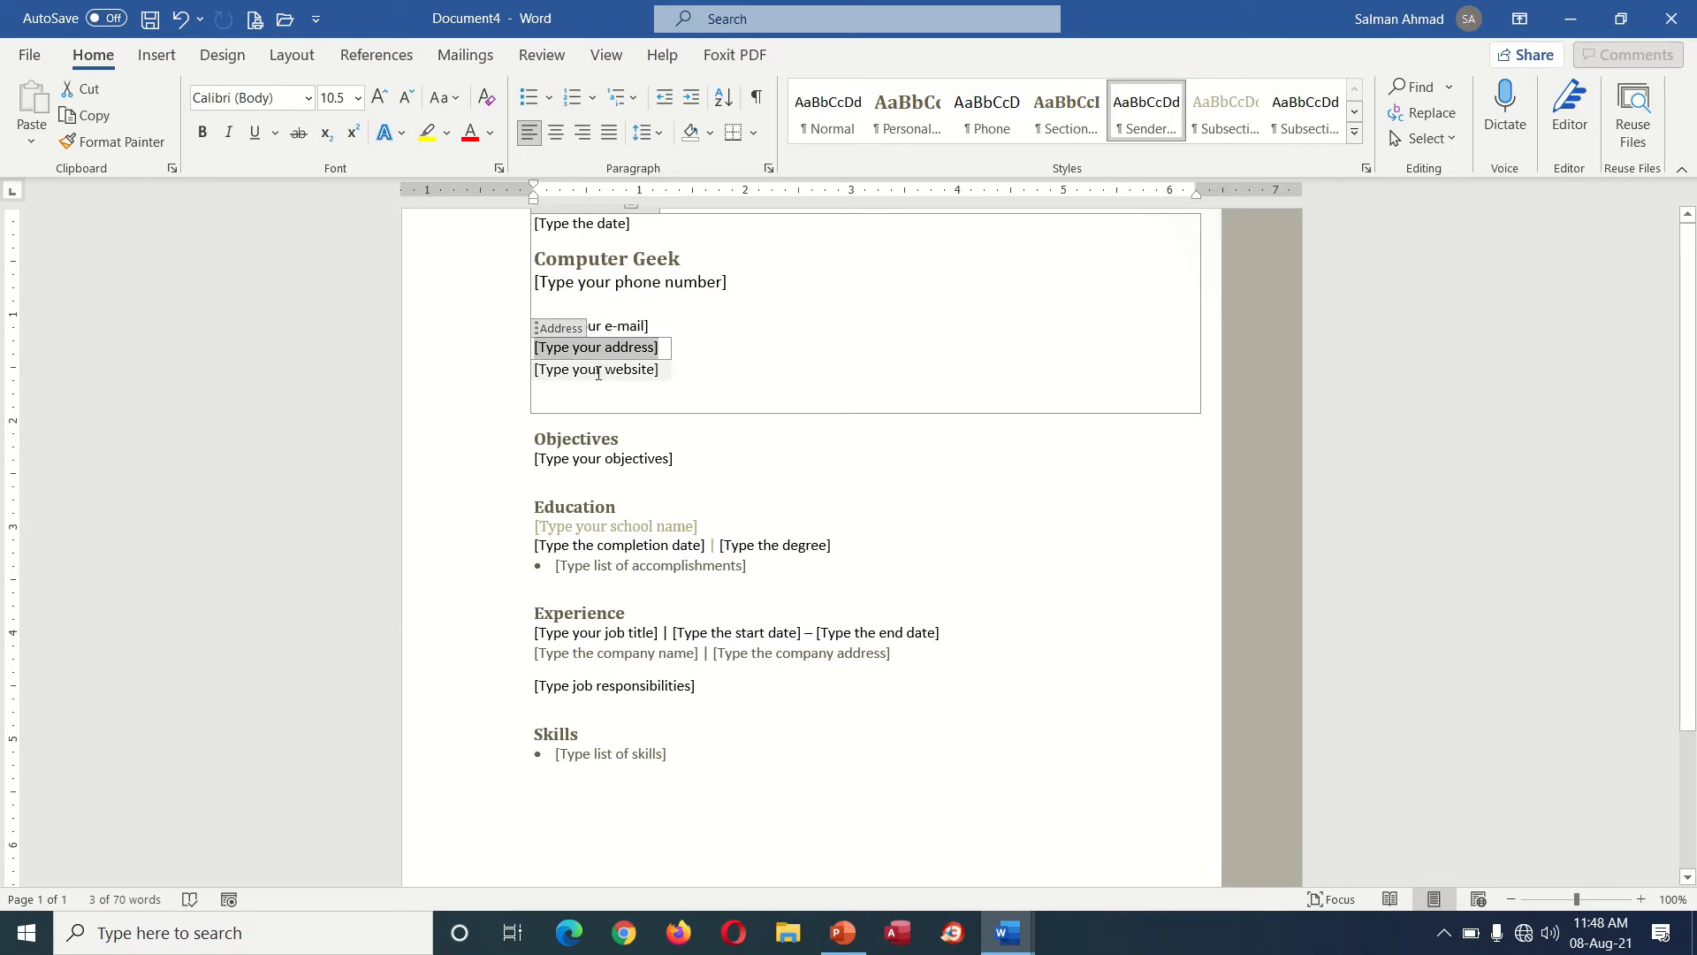
left_click(599, 371)
left_click(588, 326)
left_click(595, 348)
left_click(599, 369)
left_click(616, 466)
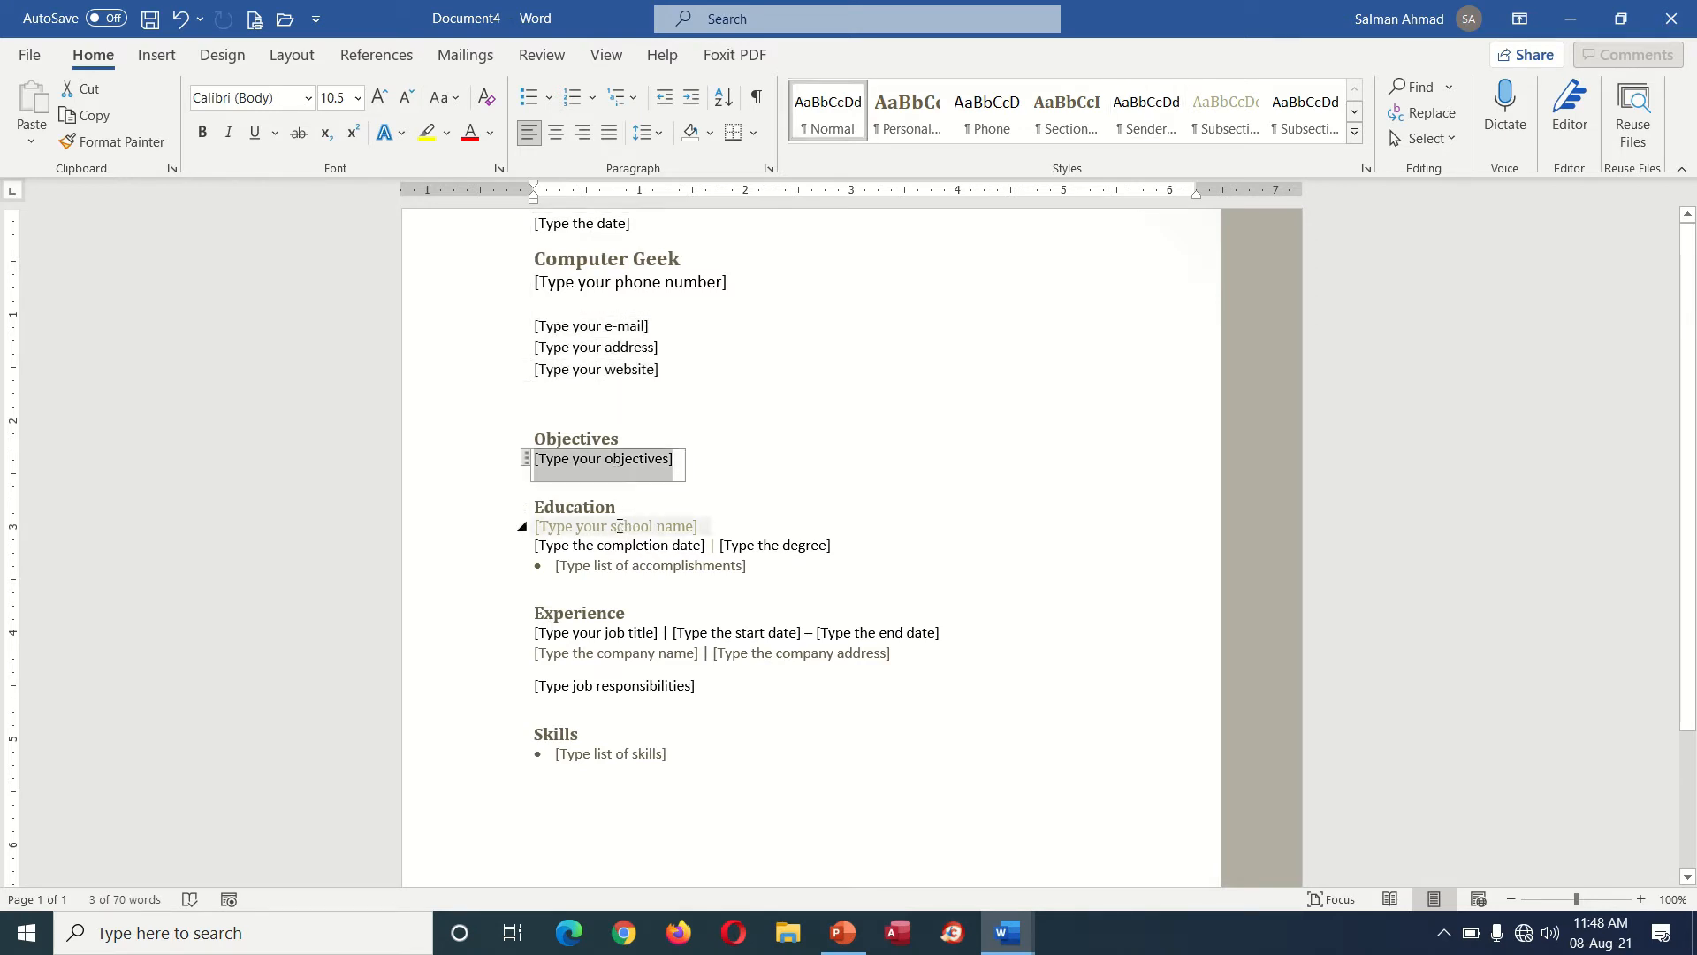
left_click(620, 527)
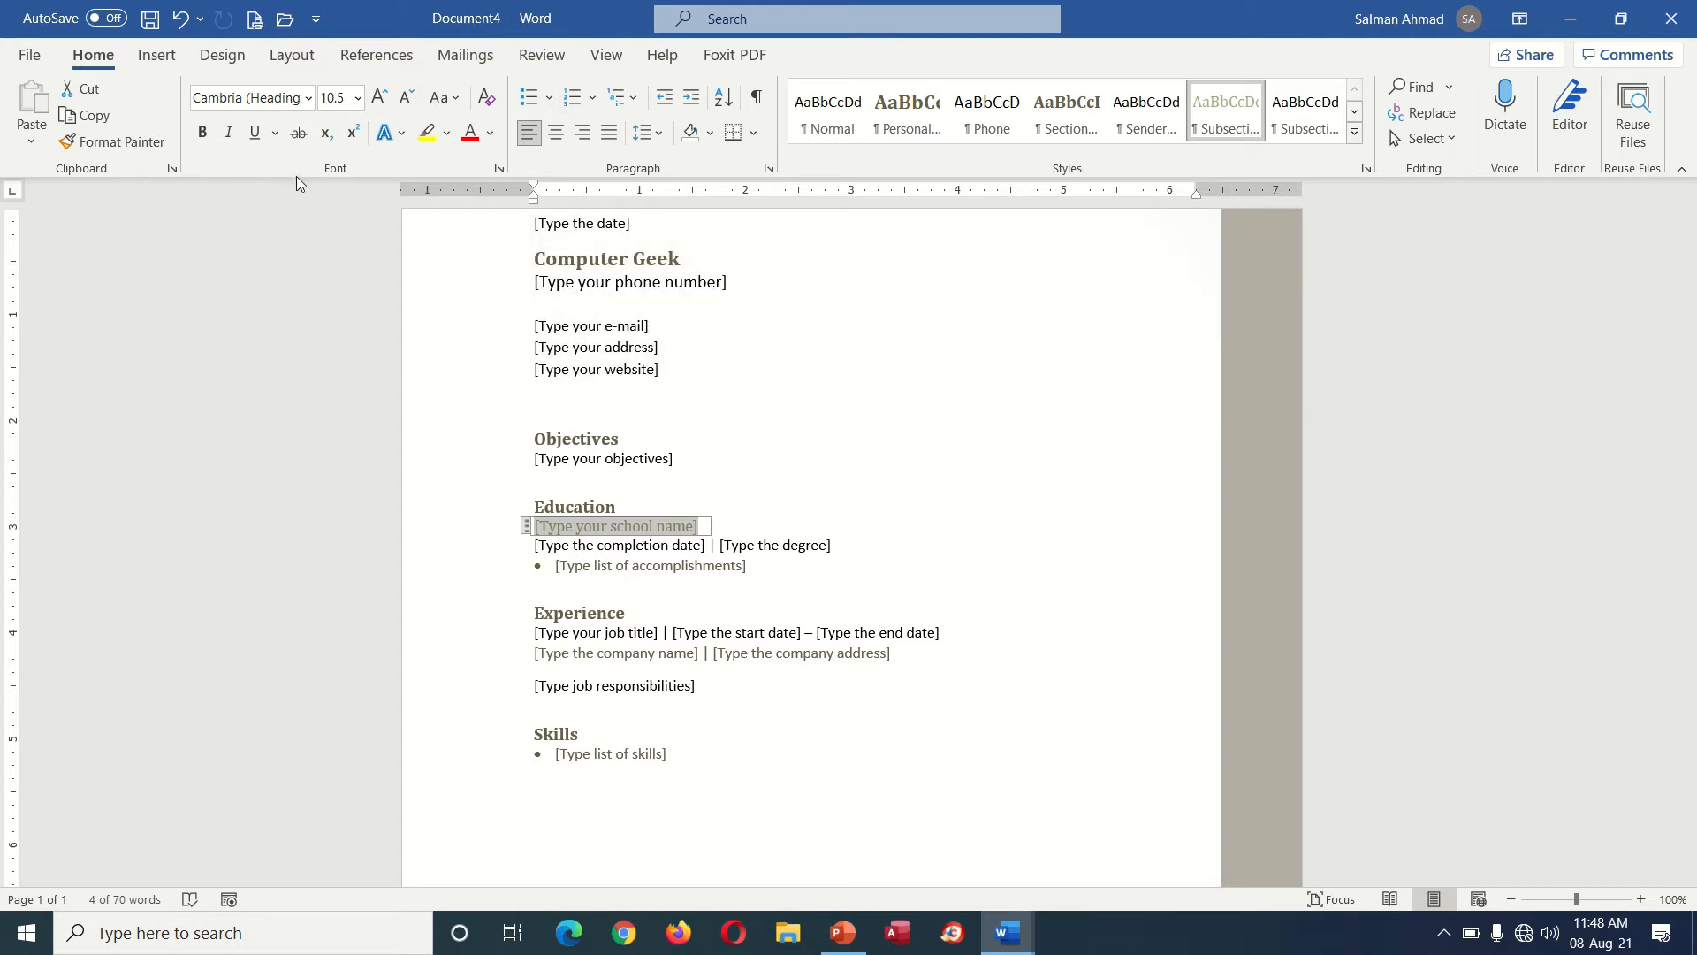
- Start saving a copy of the resume with the file type set to Word 97-2003 Document, and cancel the save
left_click(35, 62)
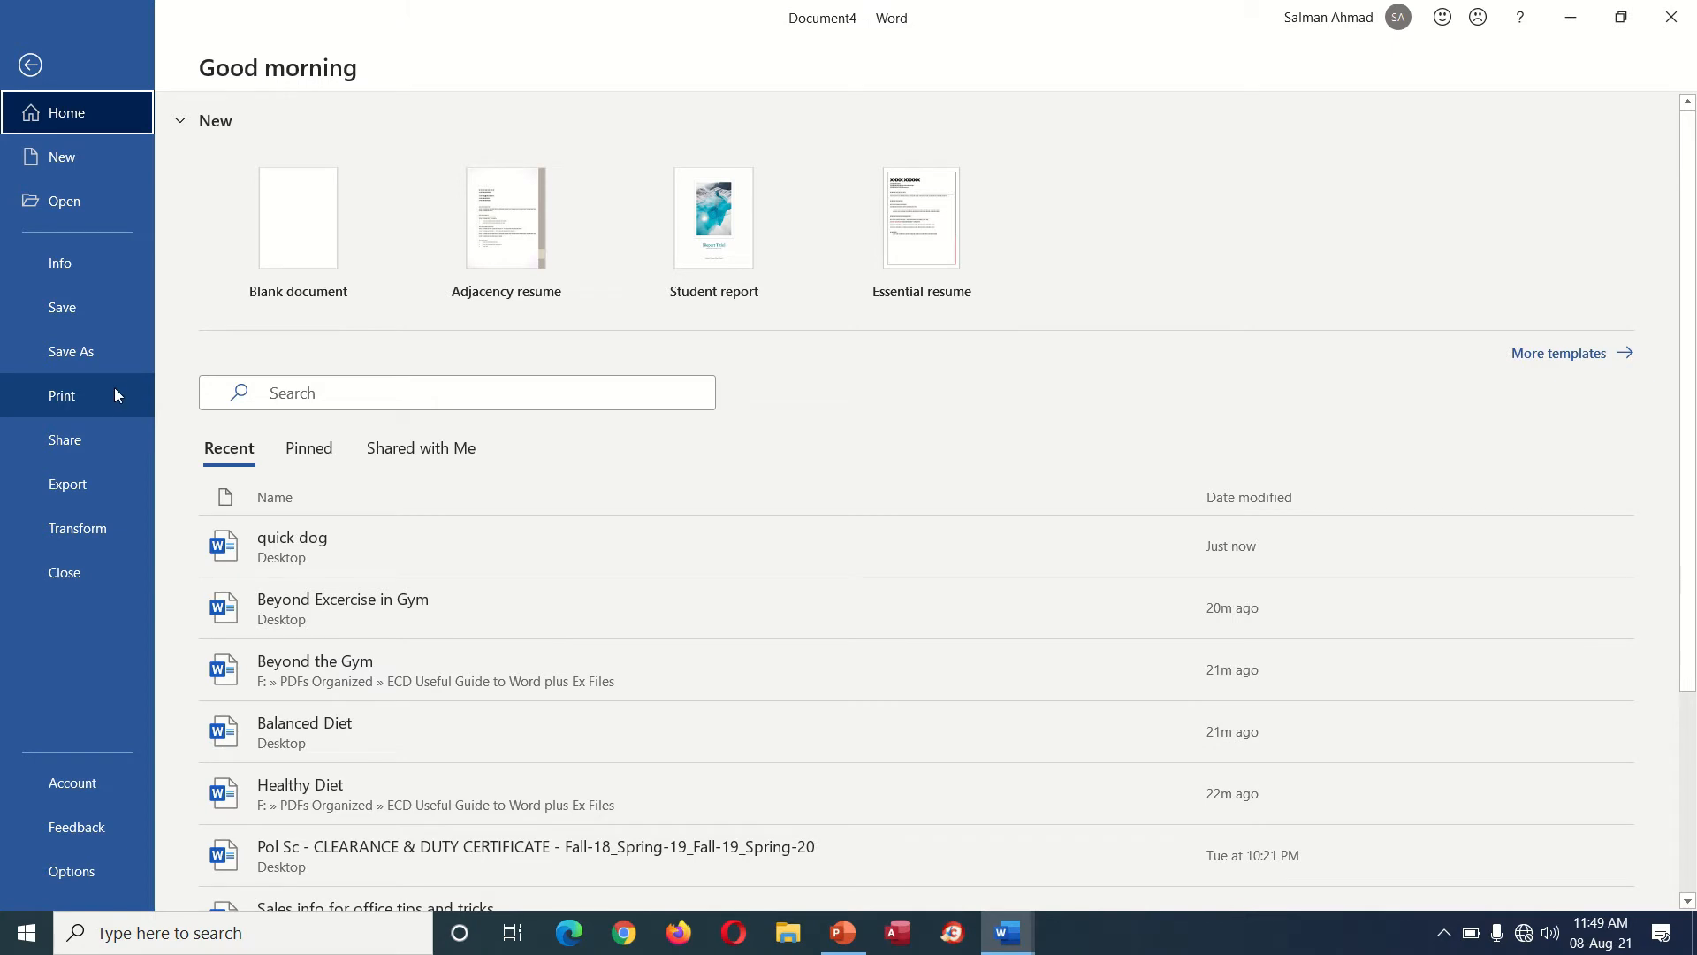
left_click(85, 355)
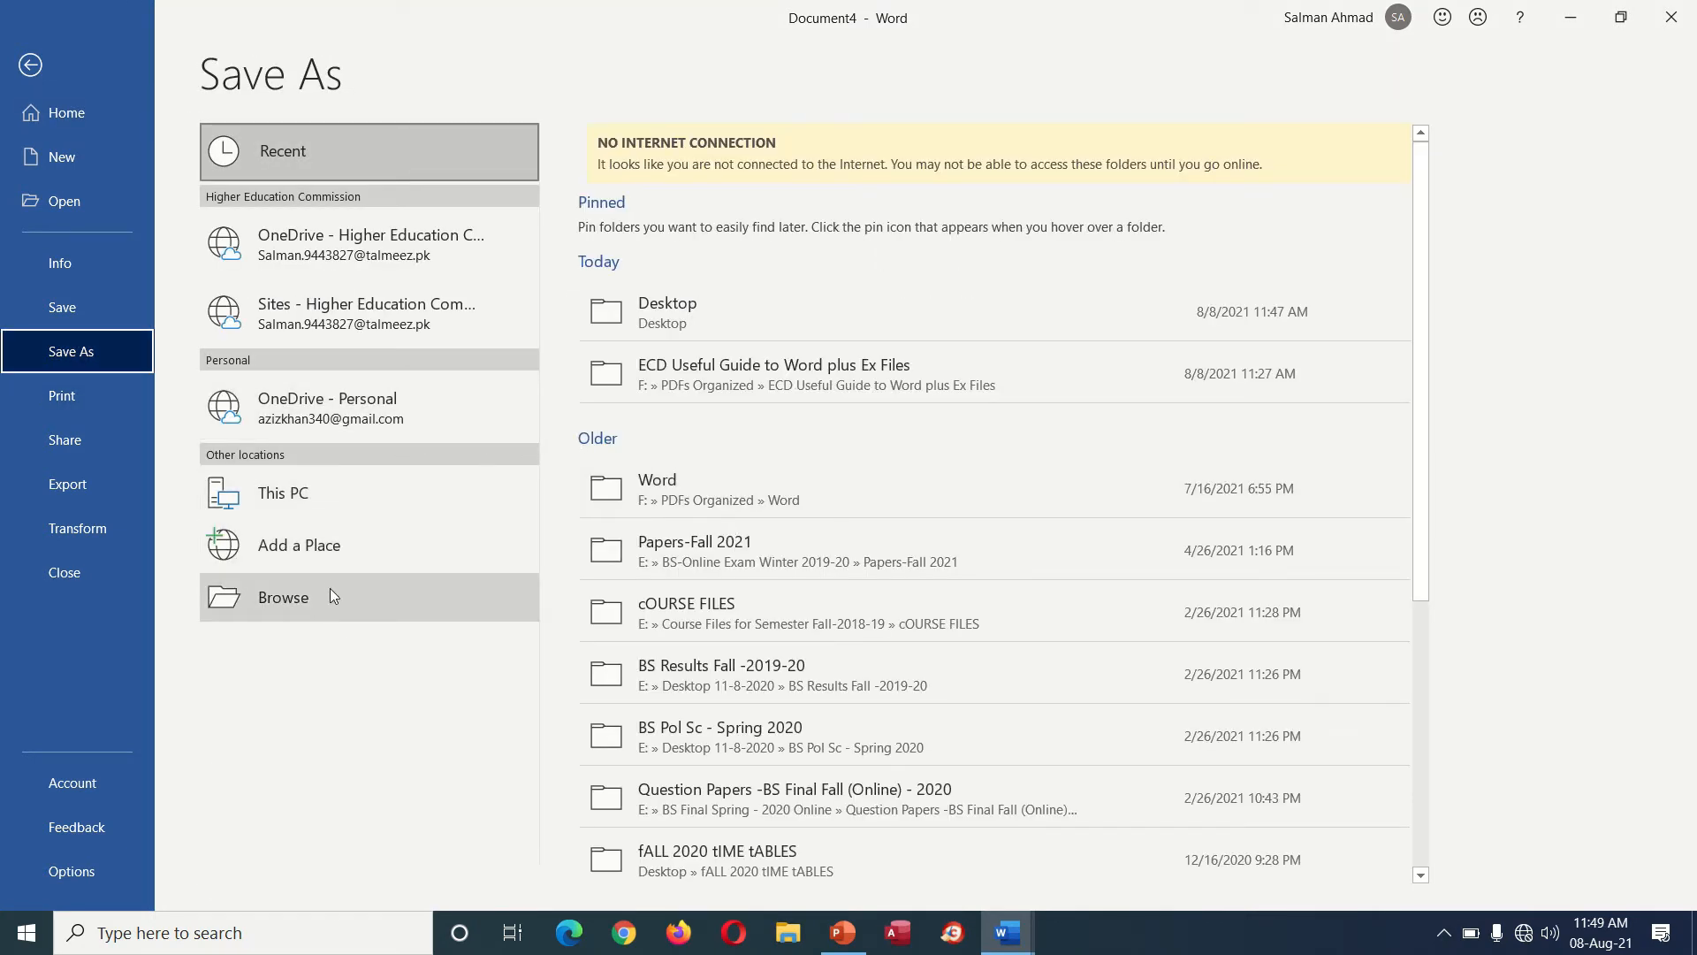
left_click(293, 592)
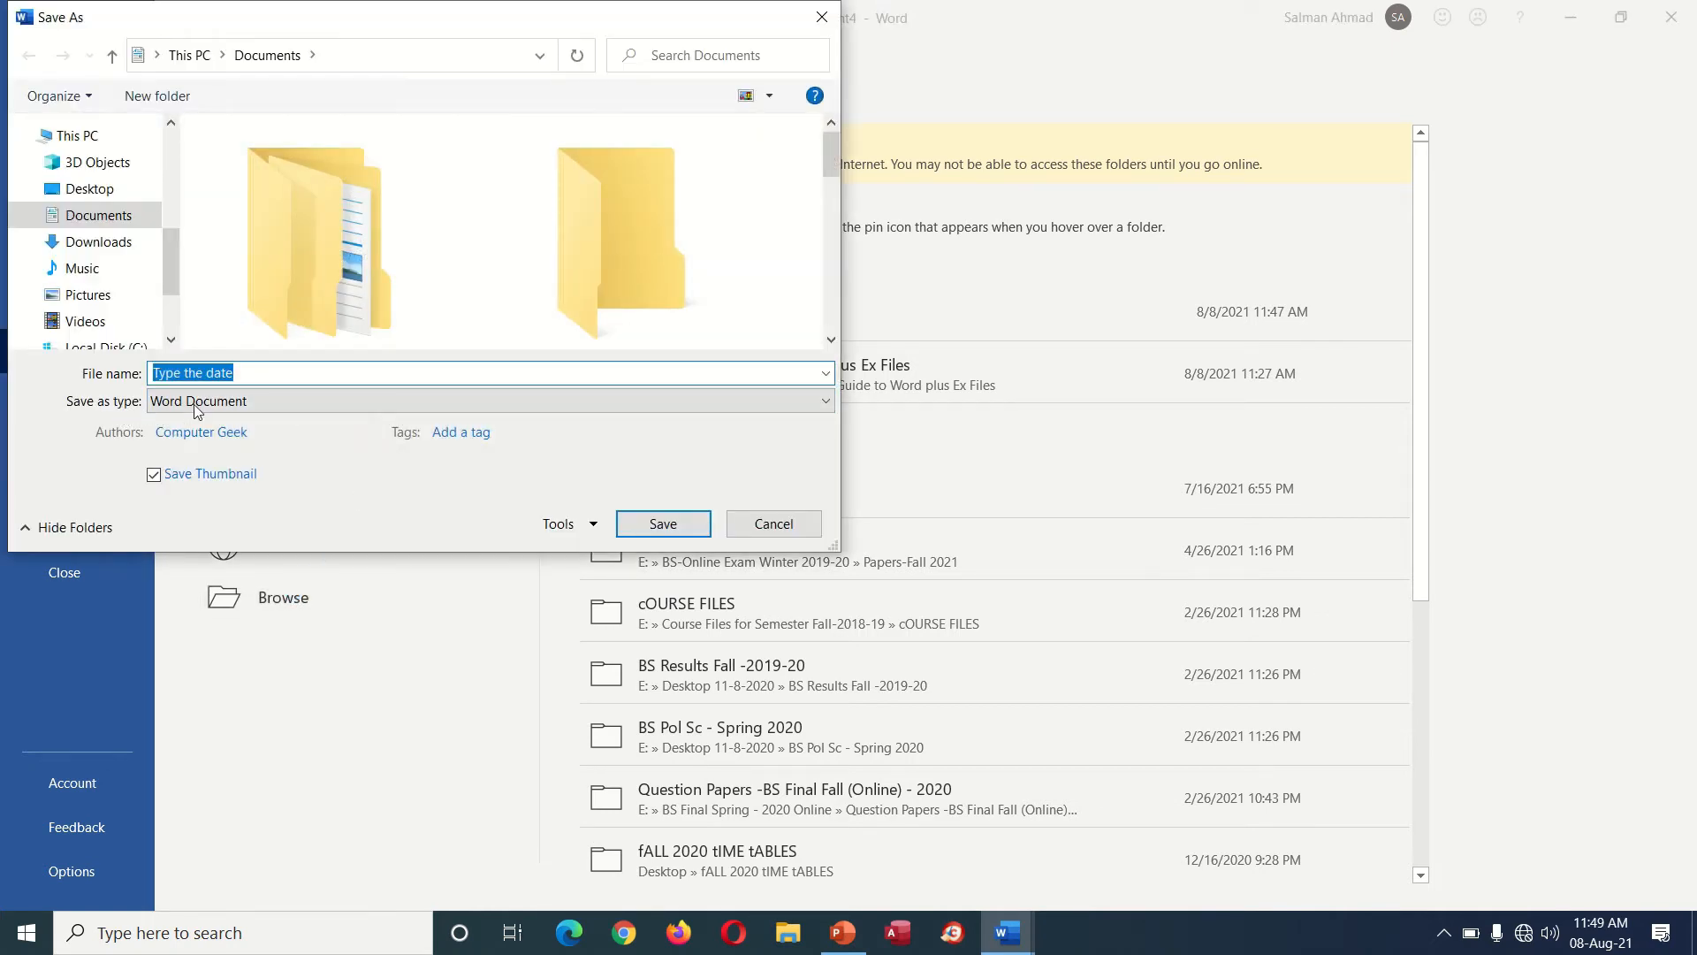
left_click(816, 400)
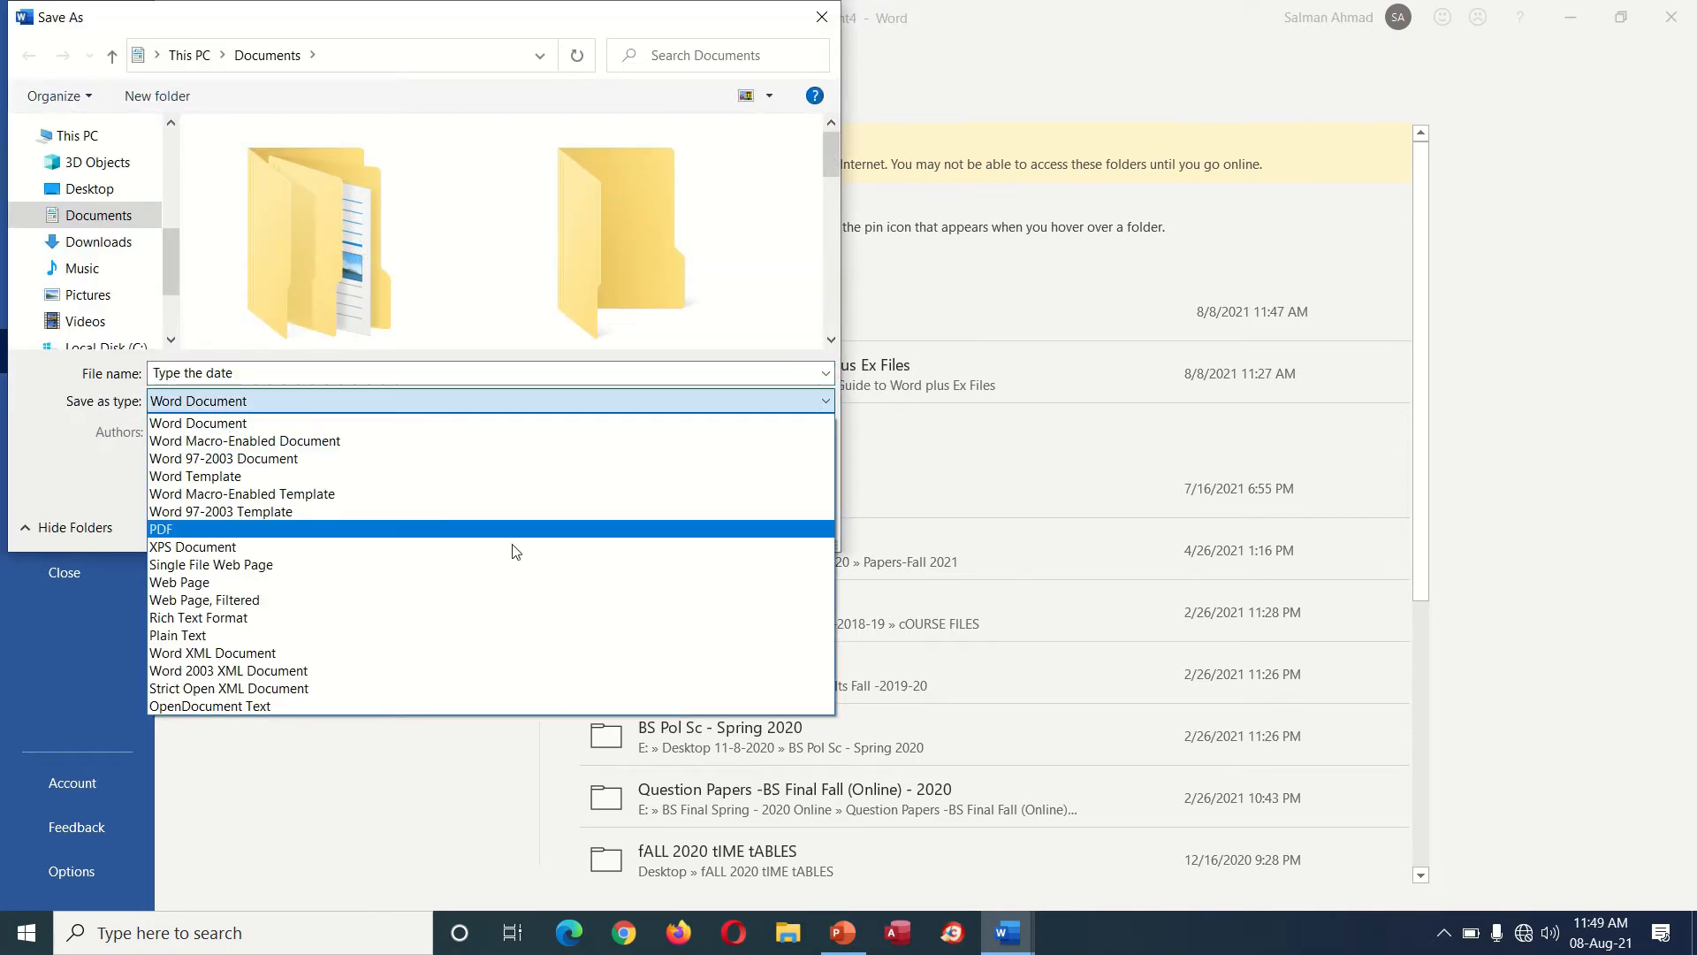
left_click(233, 465)
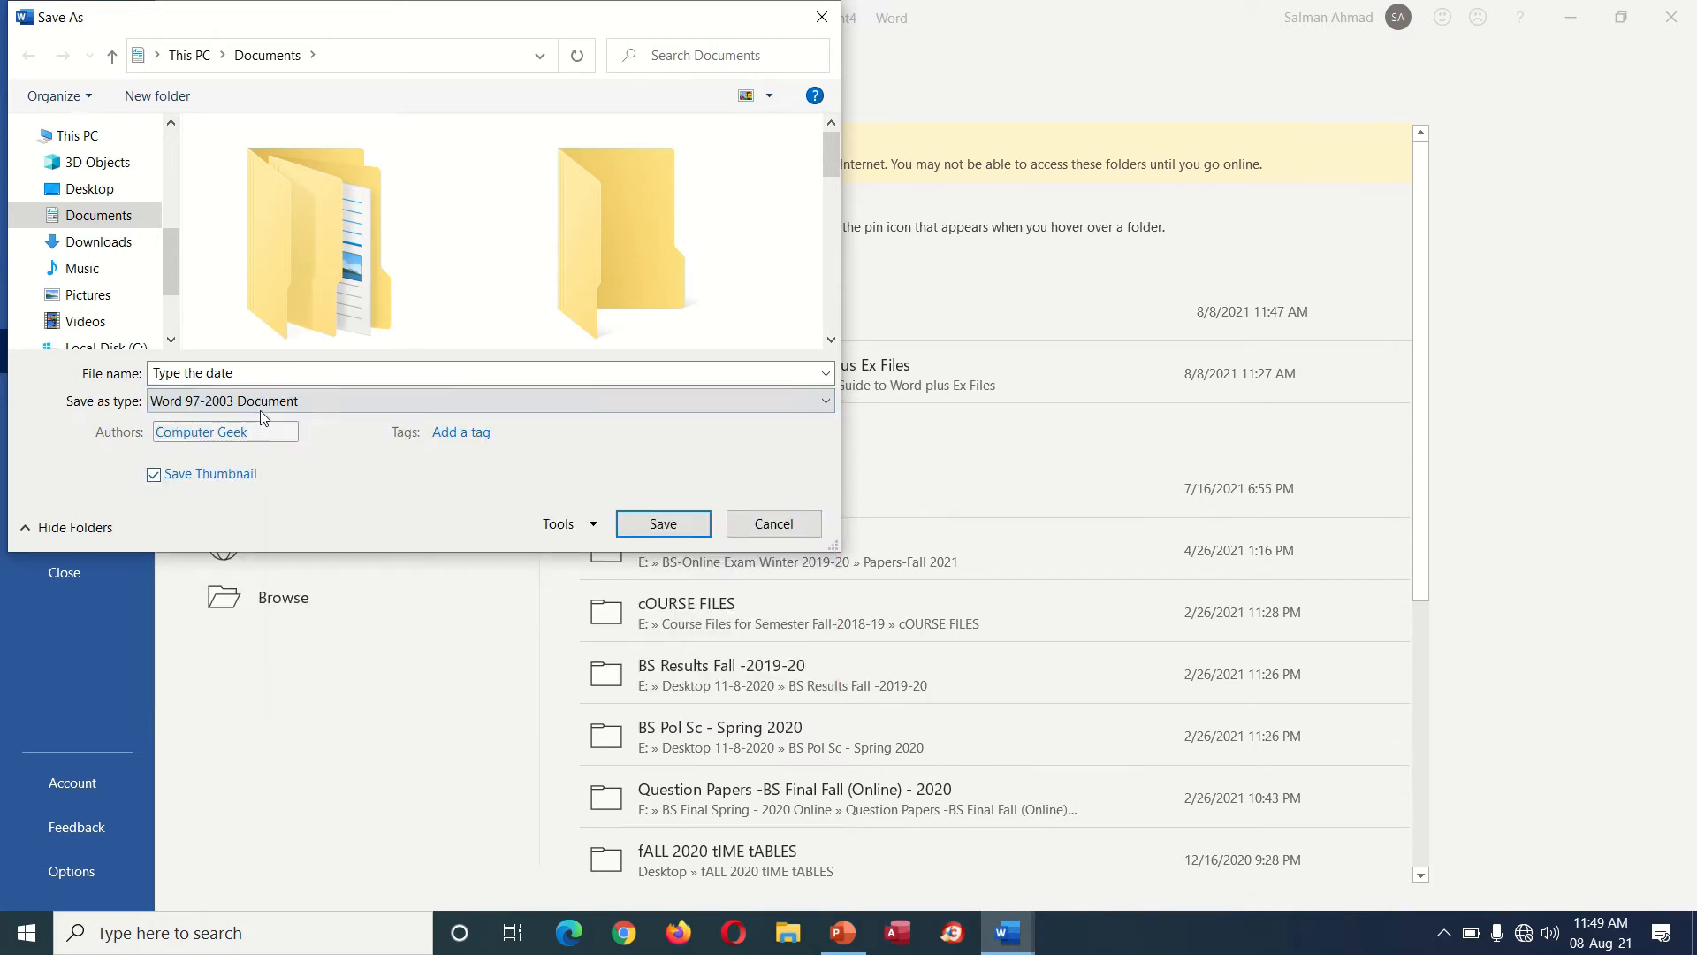
left_click(774, 524)
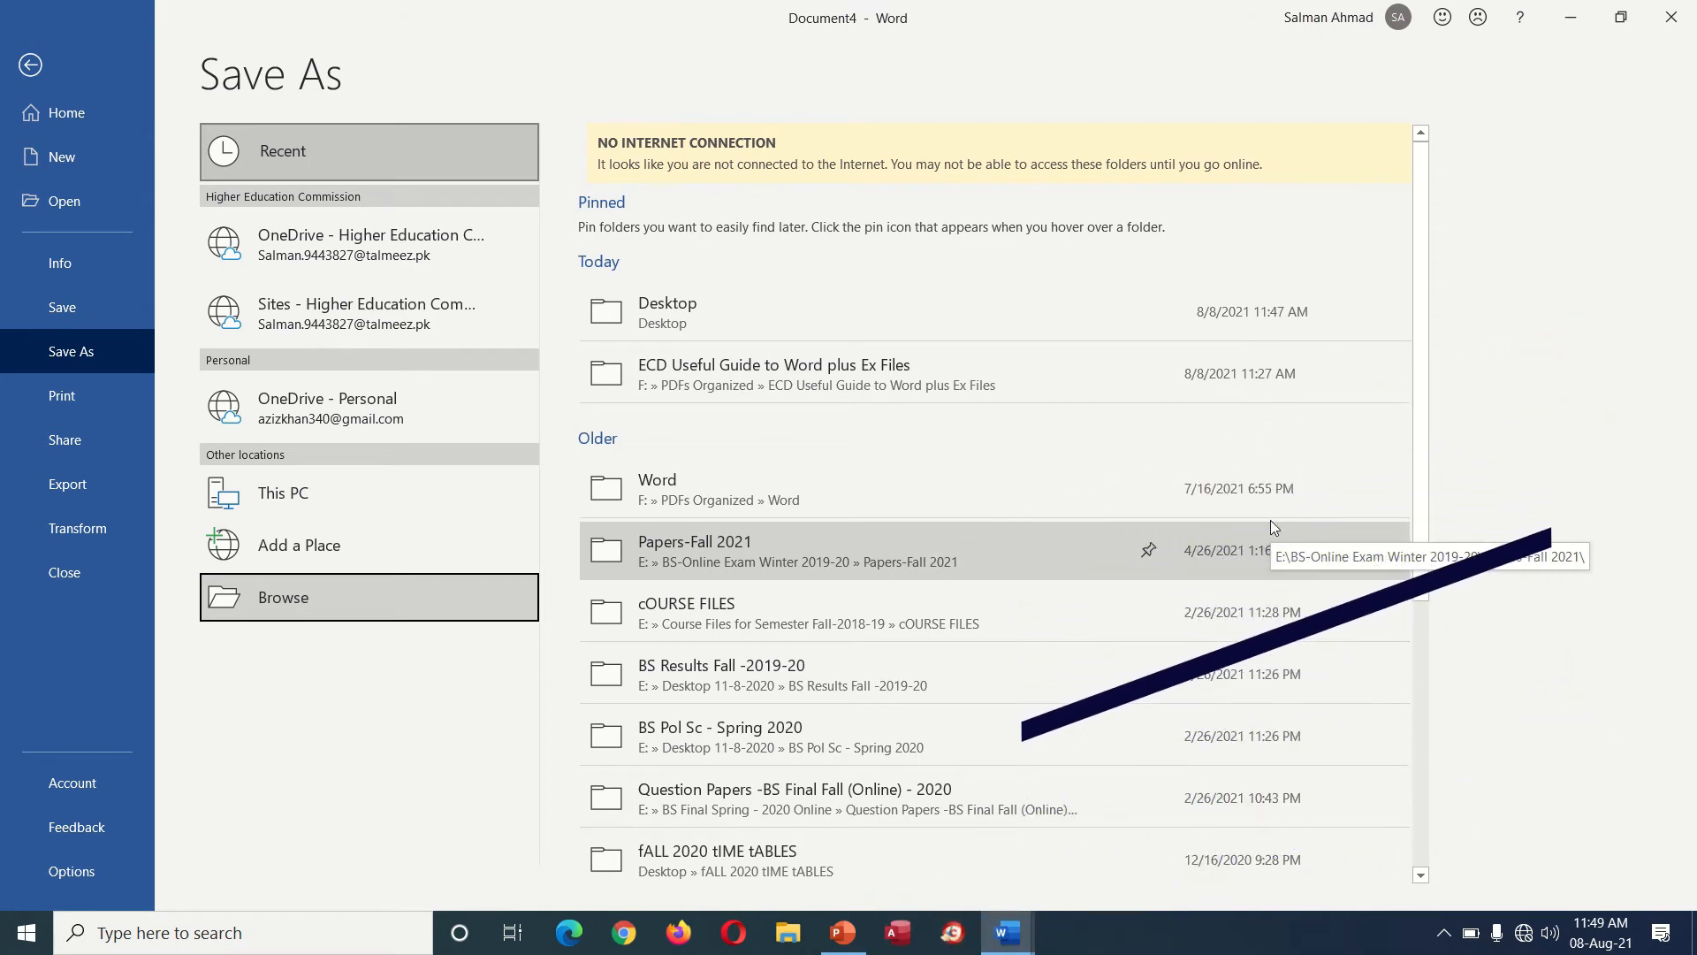
- Preview the open document windows from the Windows taskbar
left_click(1007, 932)
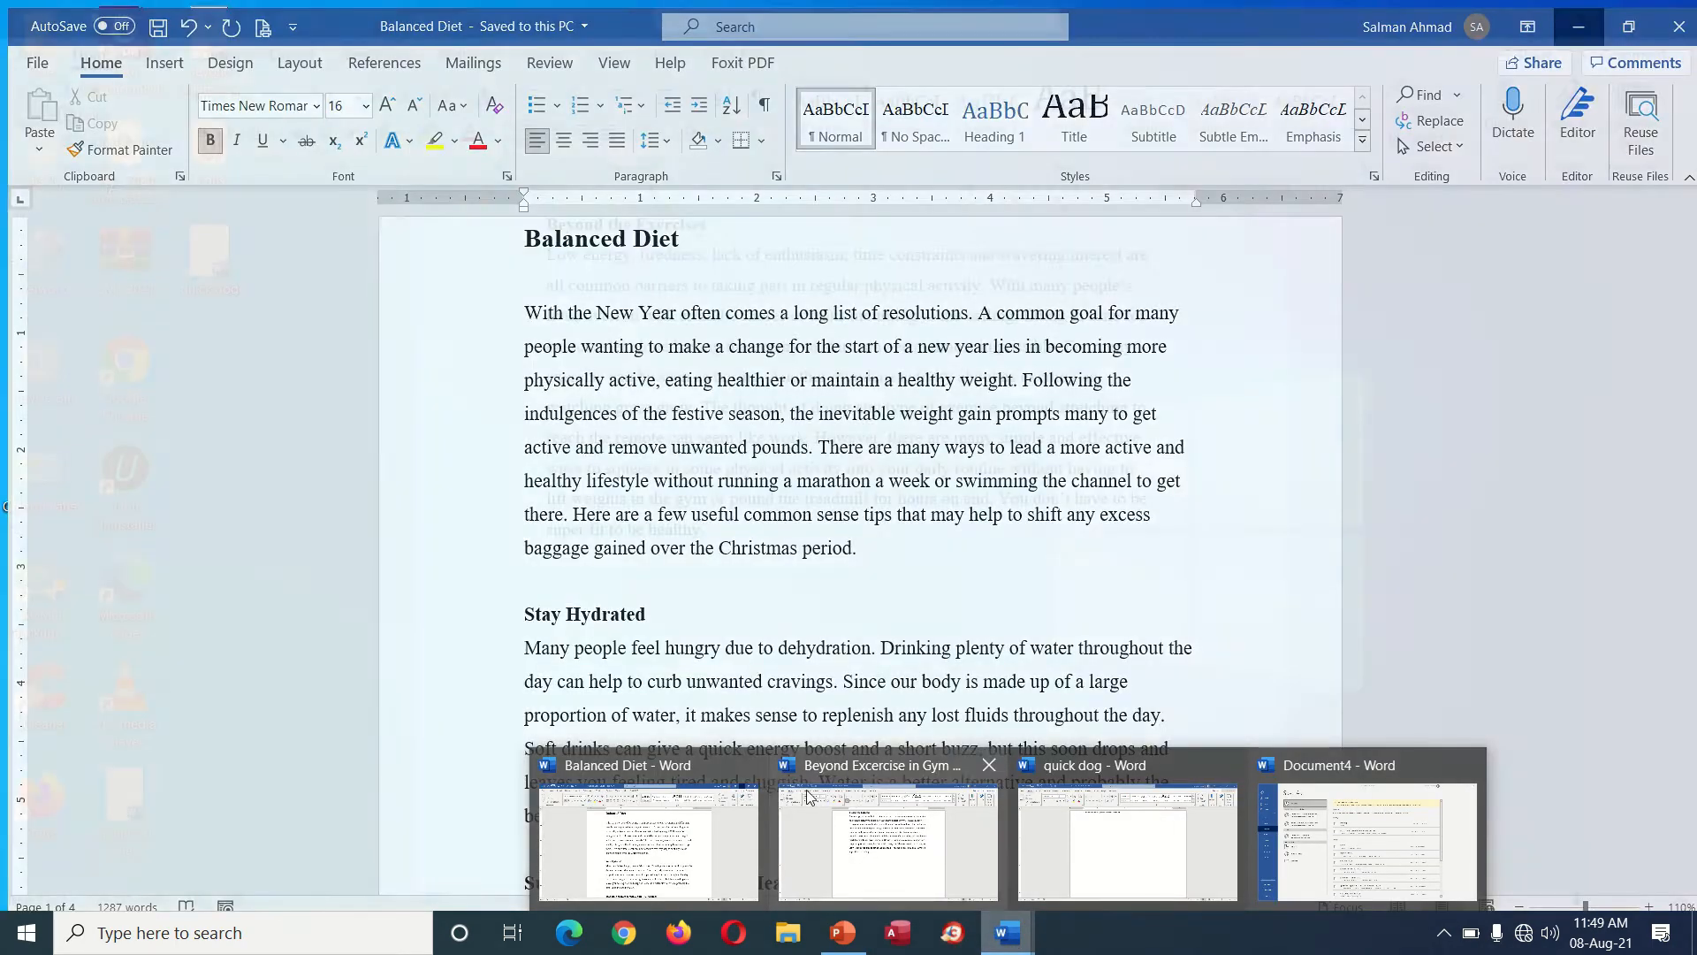
mouse_move(877, 771)
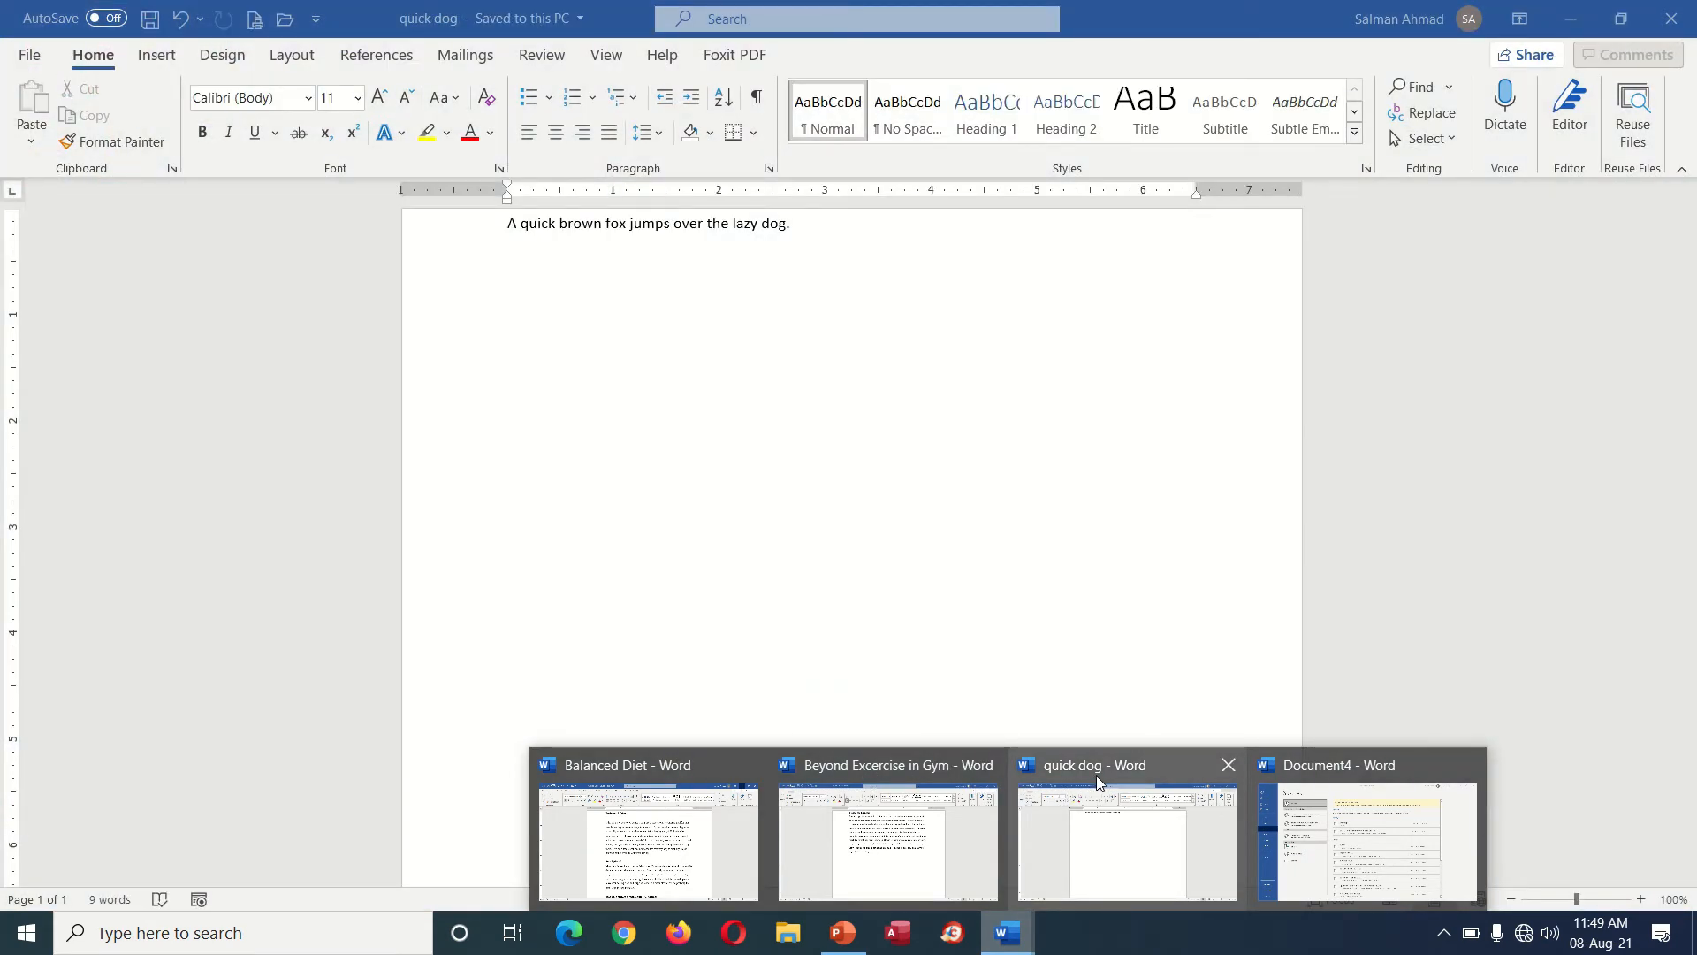
mouse_move(1399, 798)
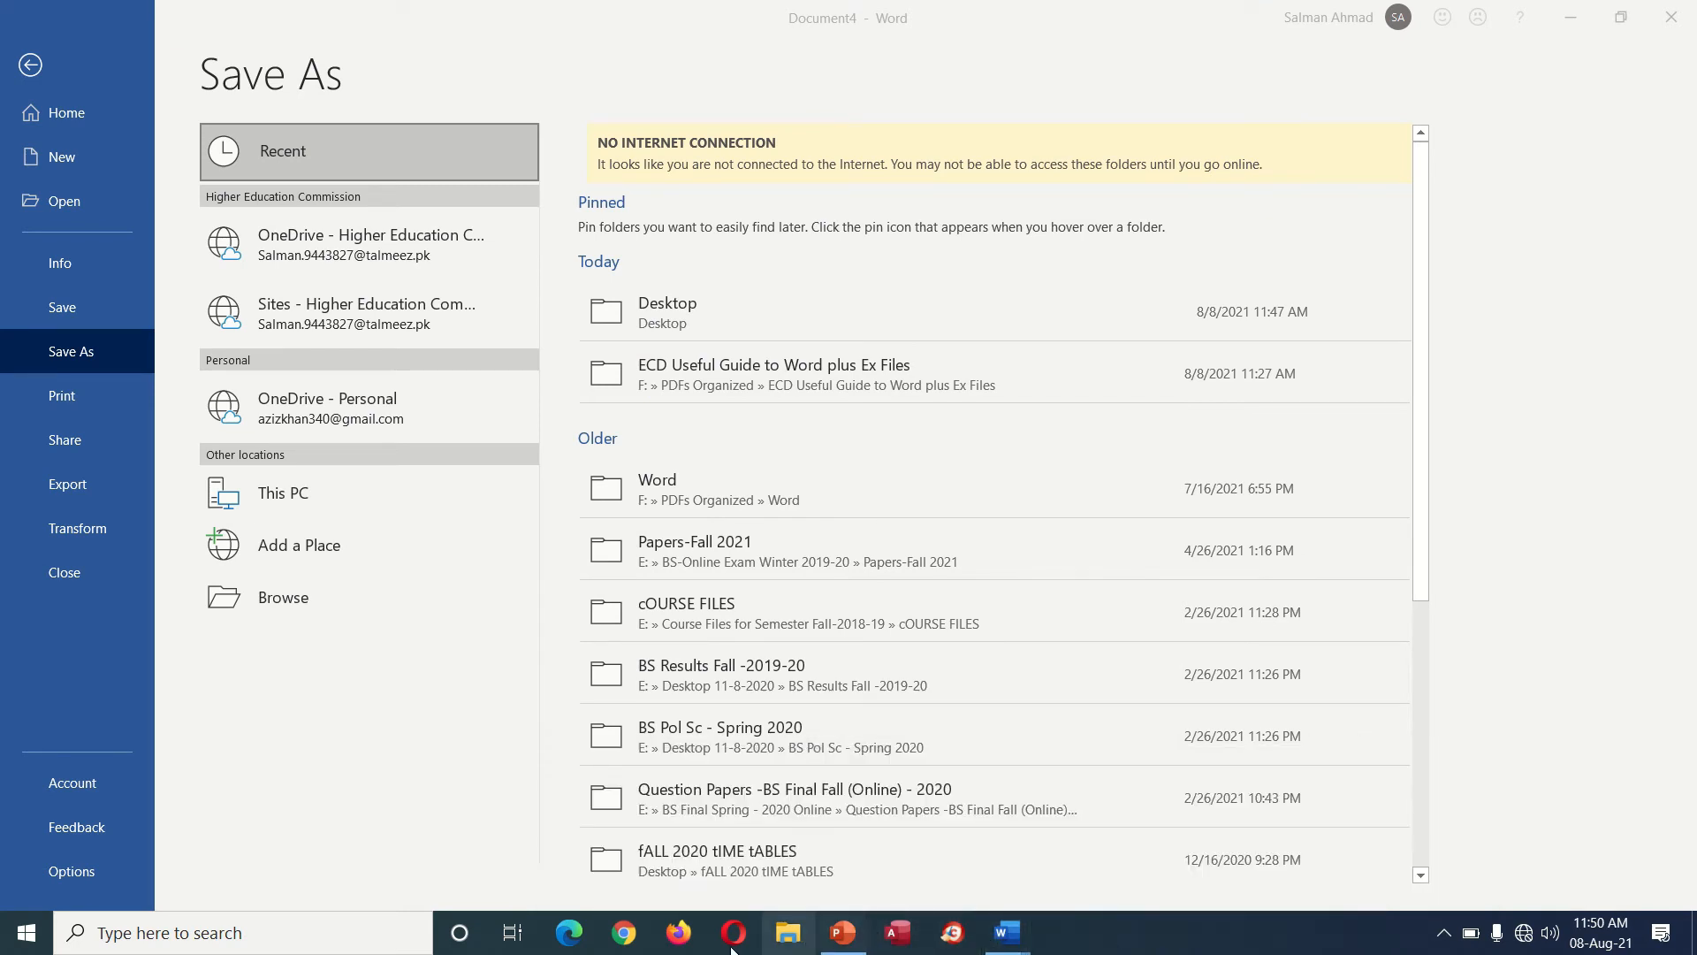
mouse_move(1016, 930)
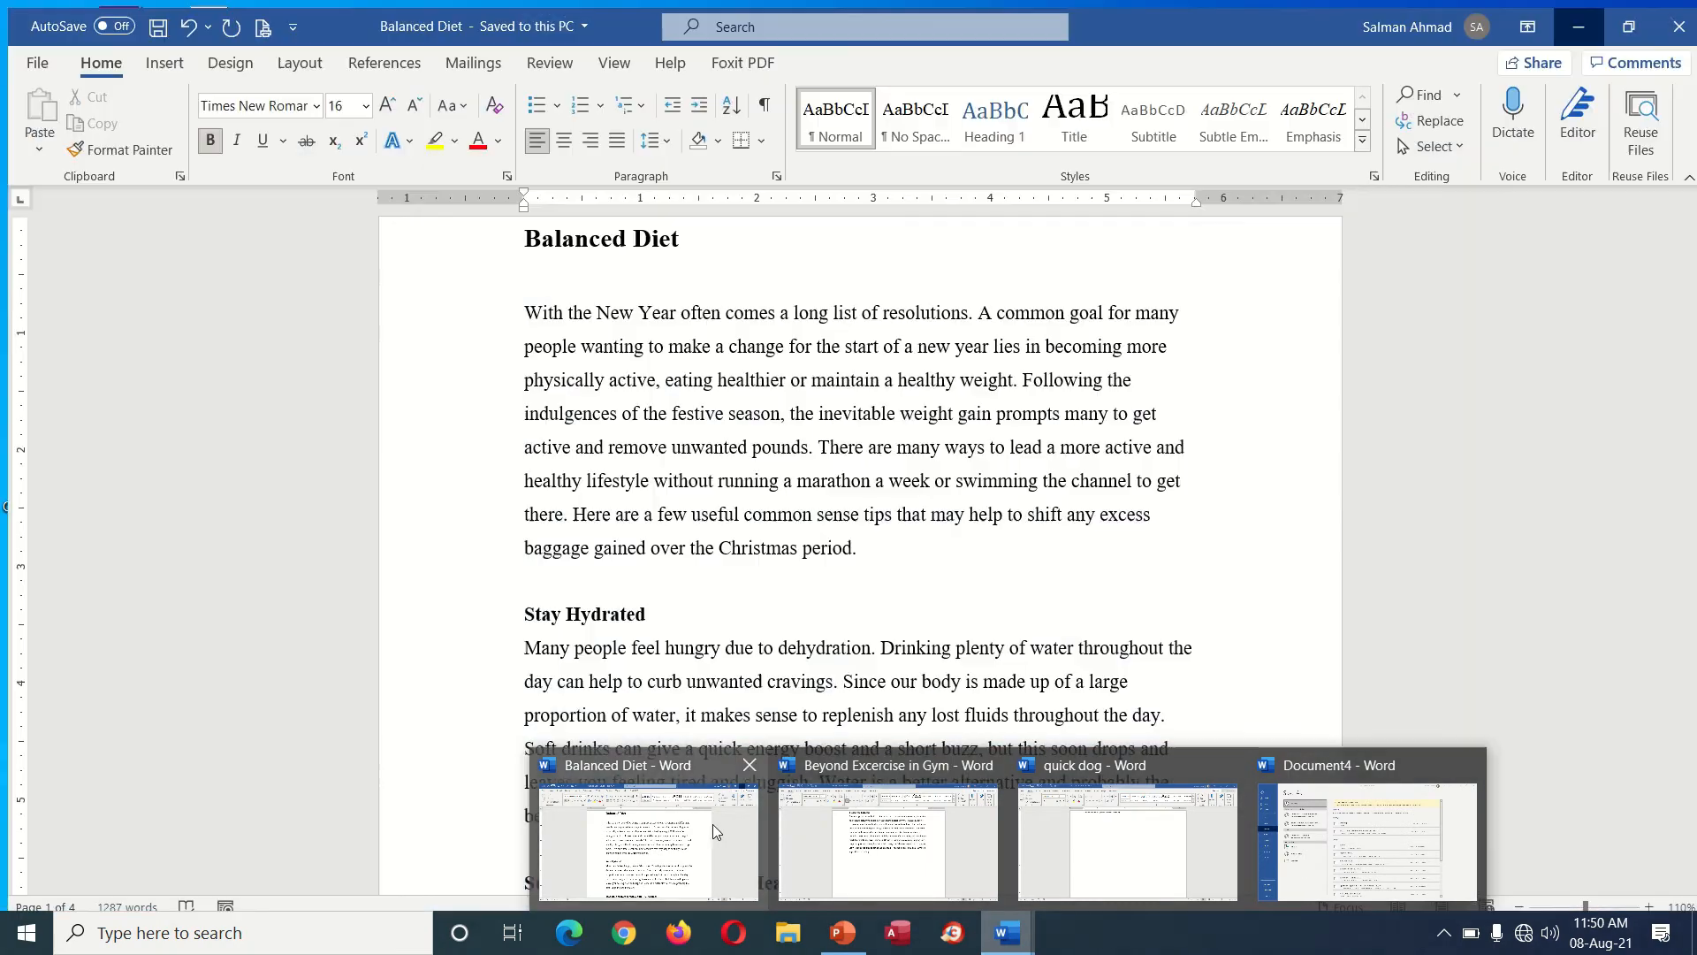
- Switch among the Balanced Diet, Beyond Excercise in Gym, quick dog and Document4 windows, ending on Balanced Diet
left_click(712, 831)
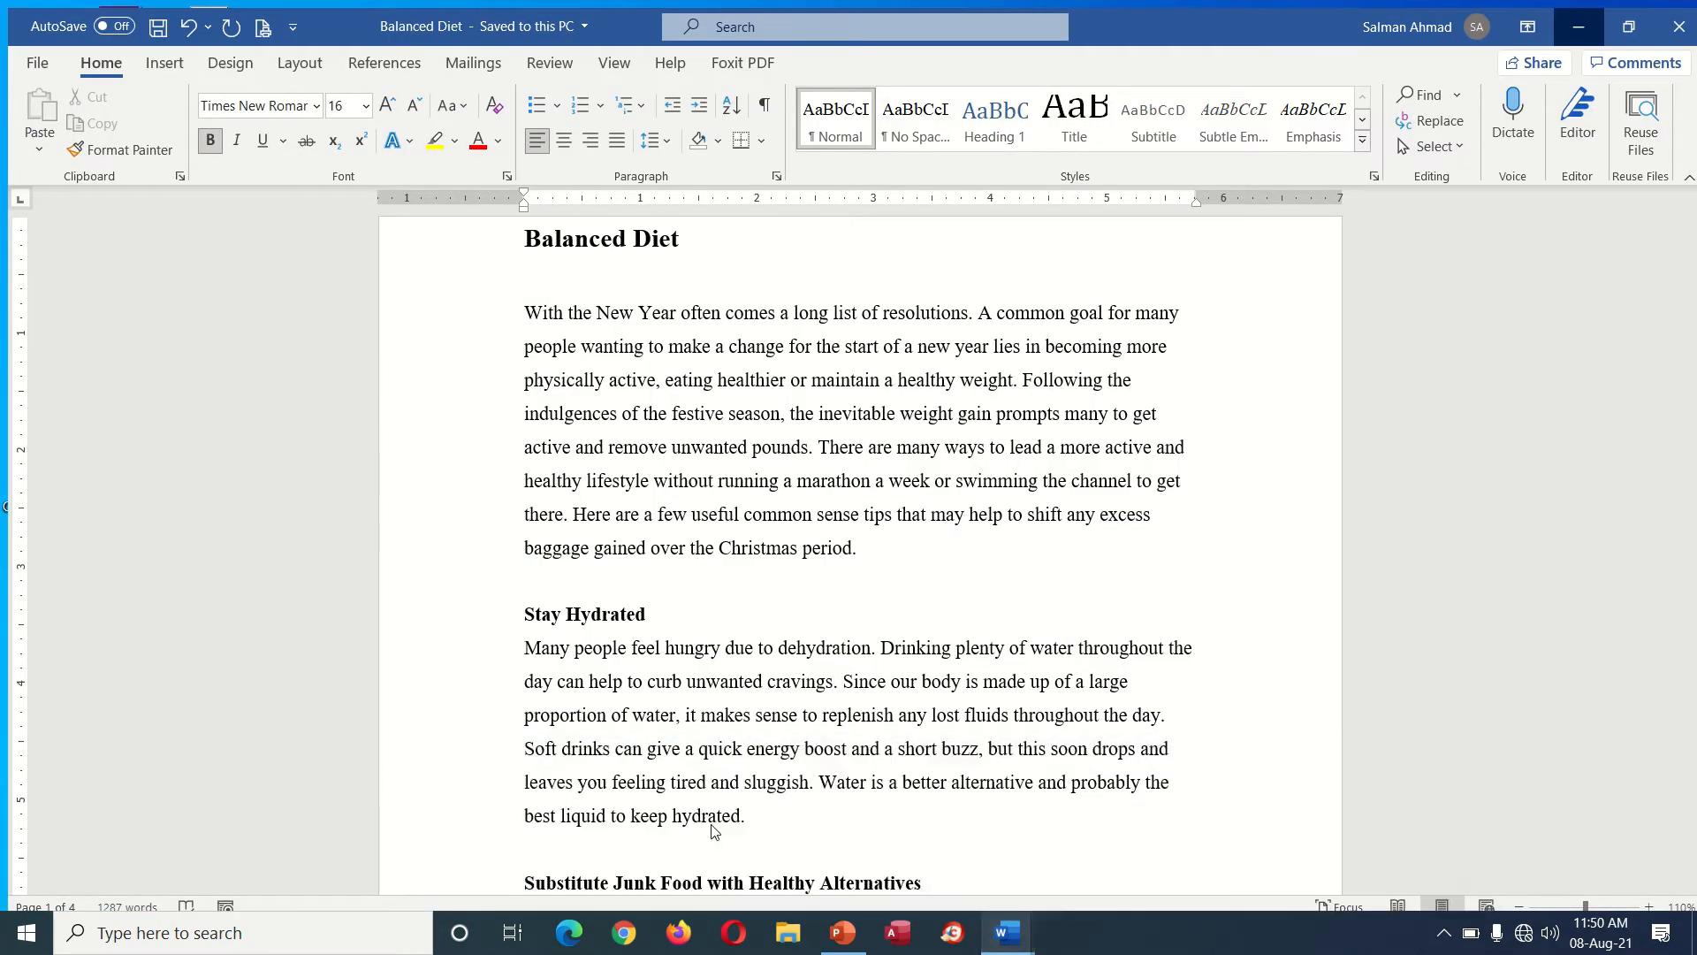
mouse_move(1022, 941)
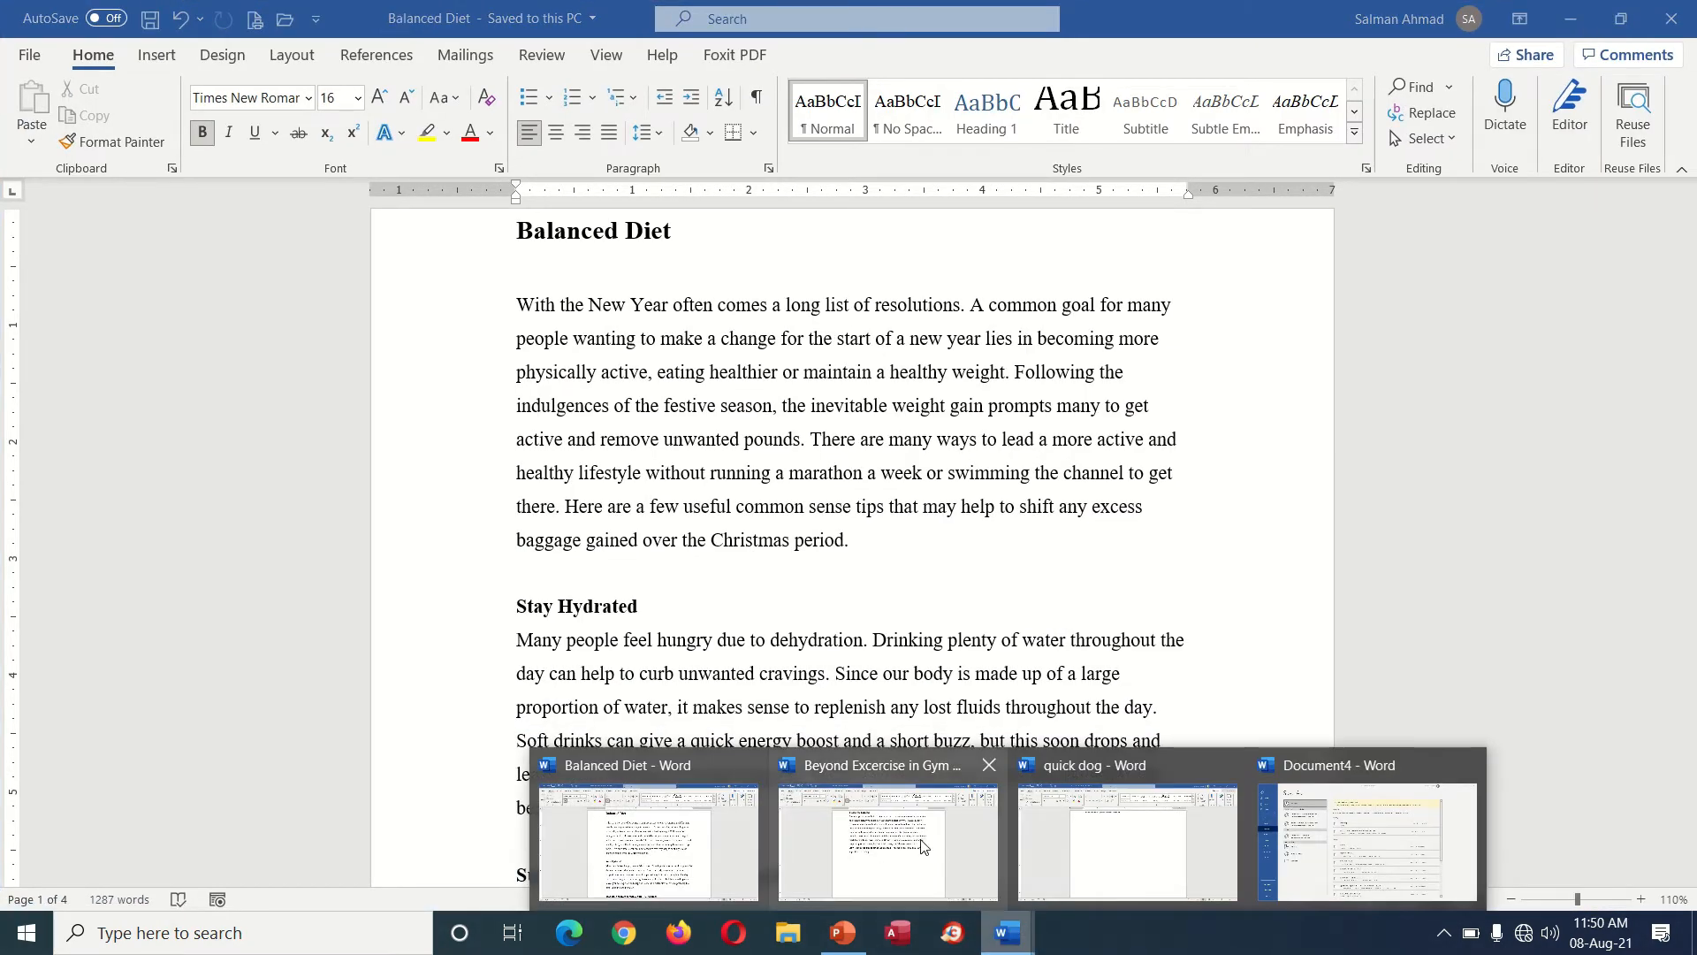
left_click(914, 841)
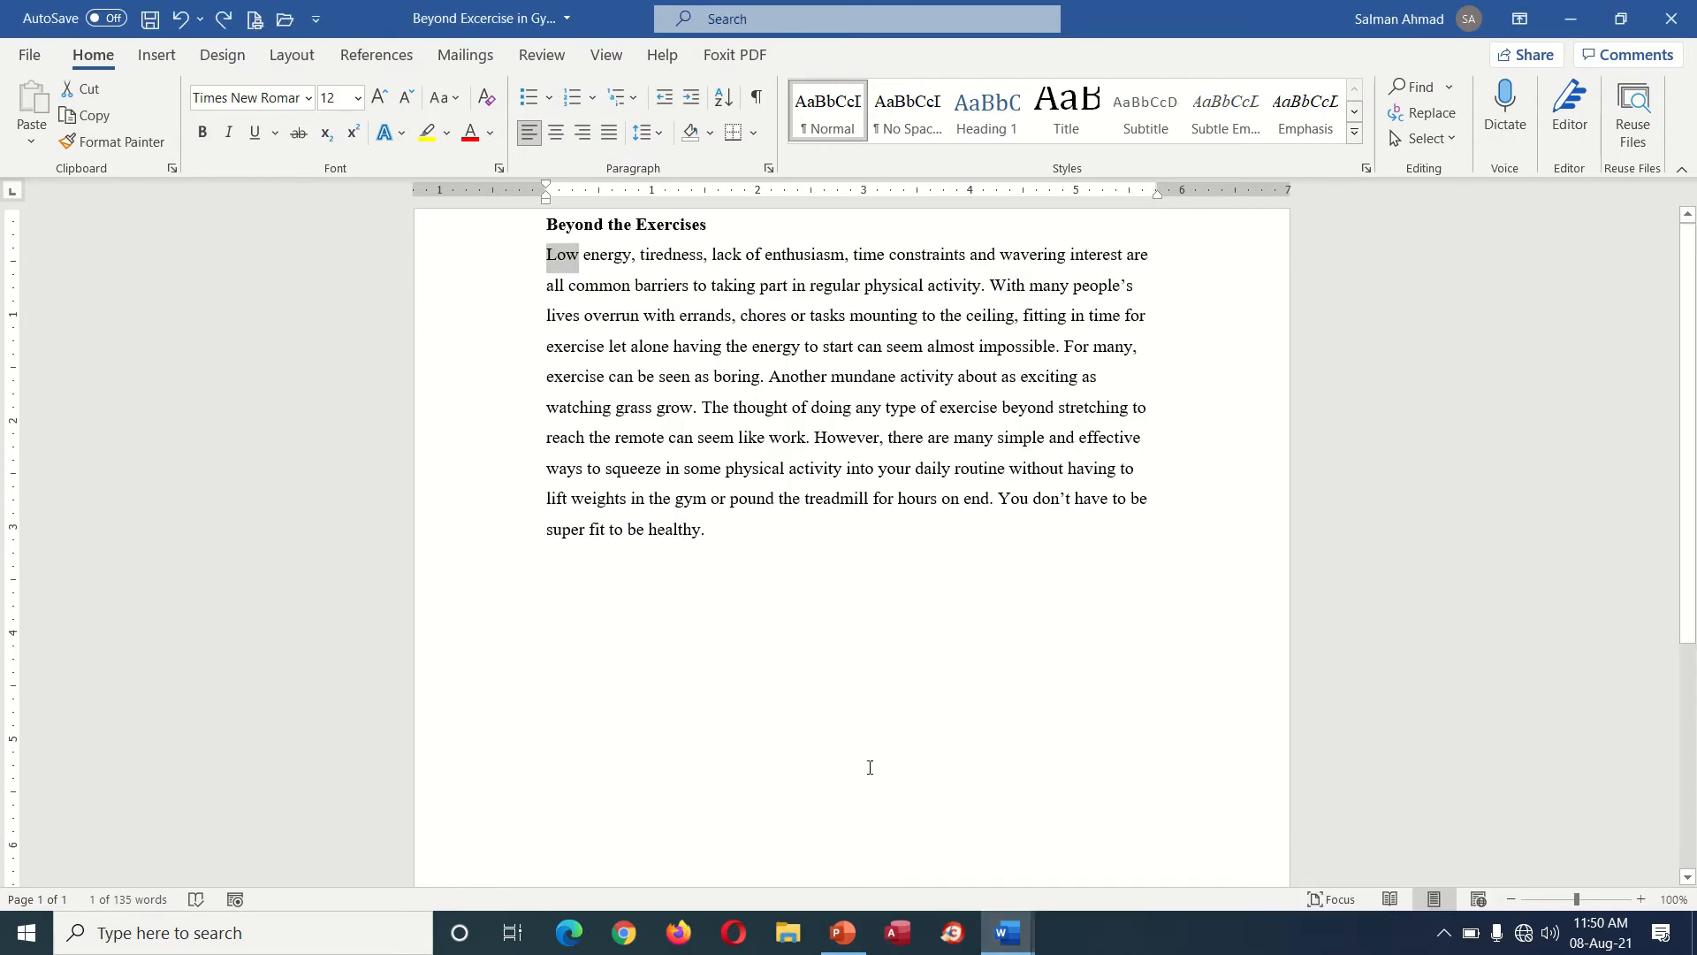
mouse_move(1022, 933)
left_click(1043, 817)
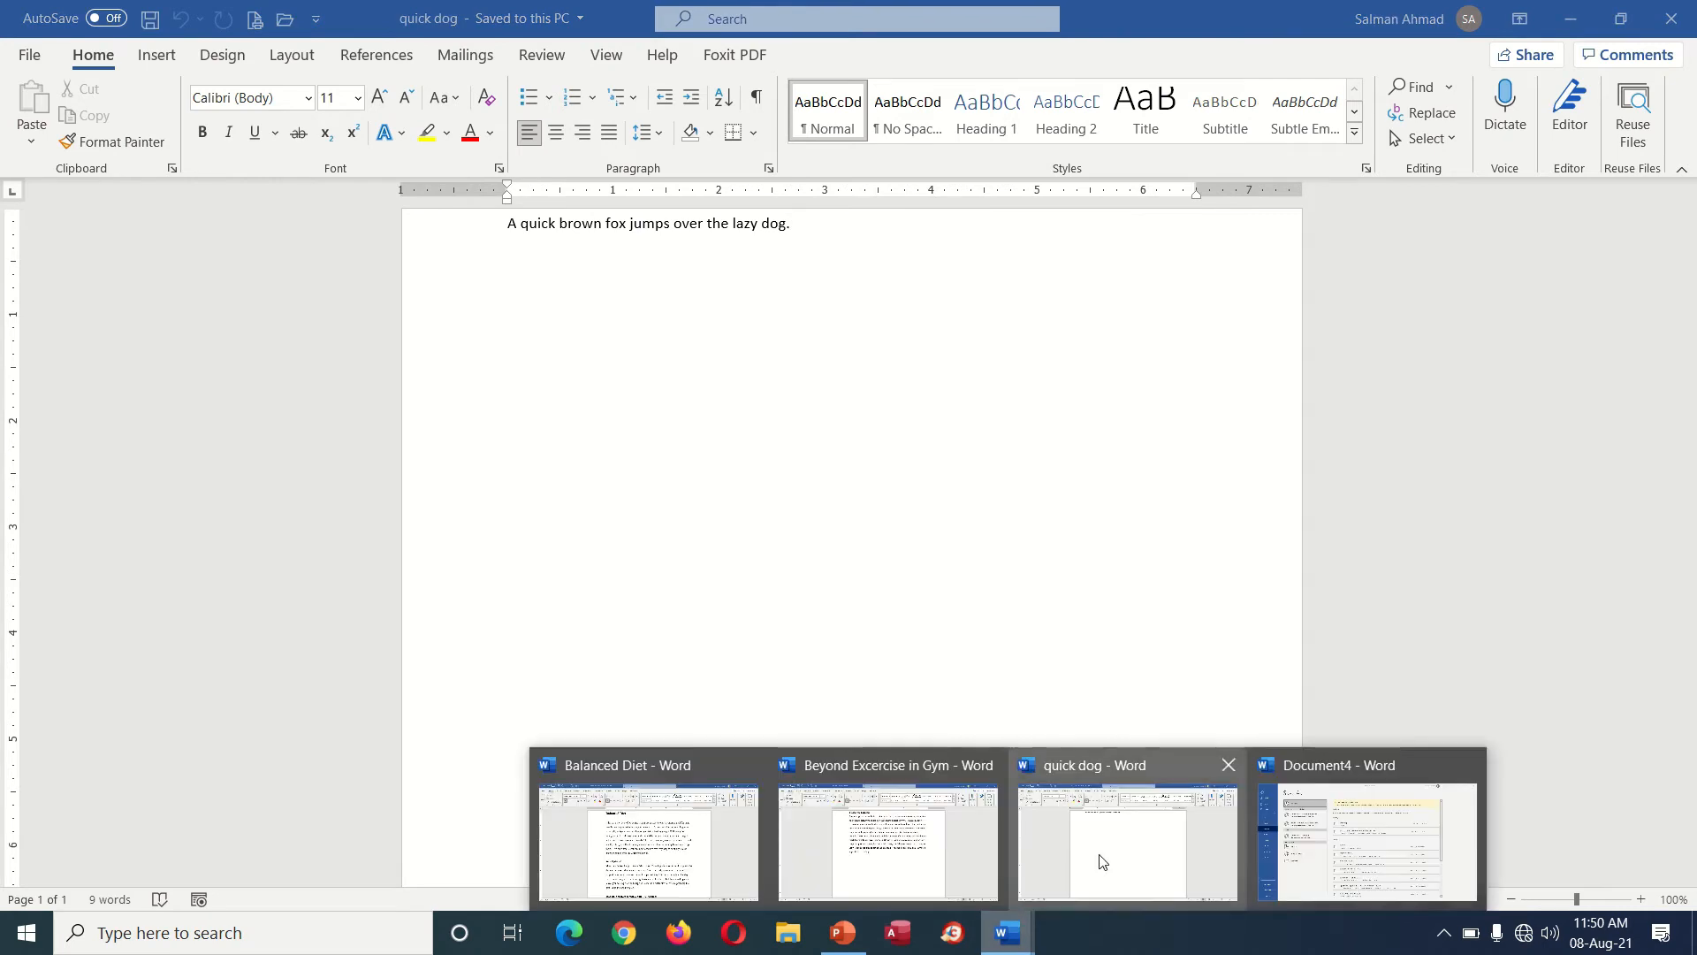
left_click(1367, 839)
left_click(937, 839)
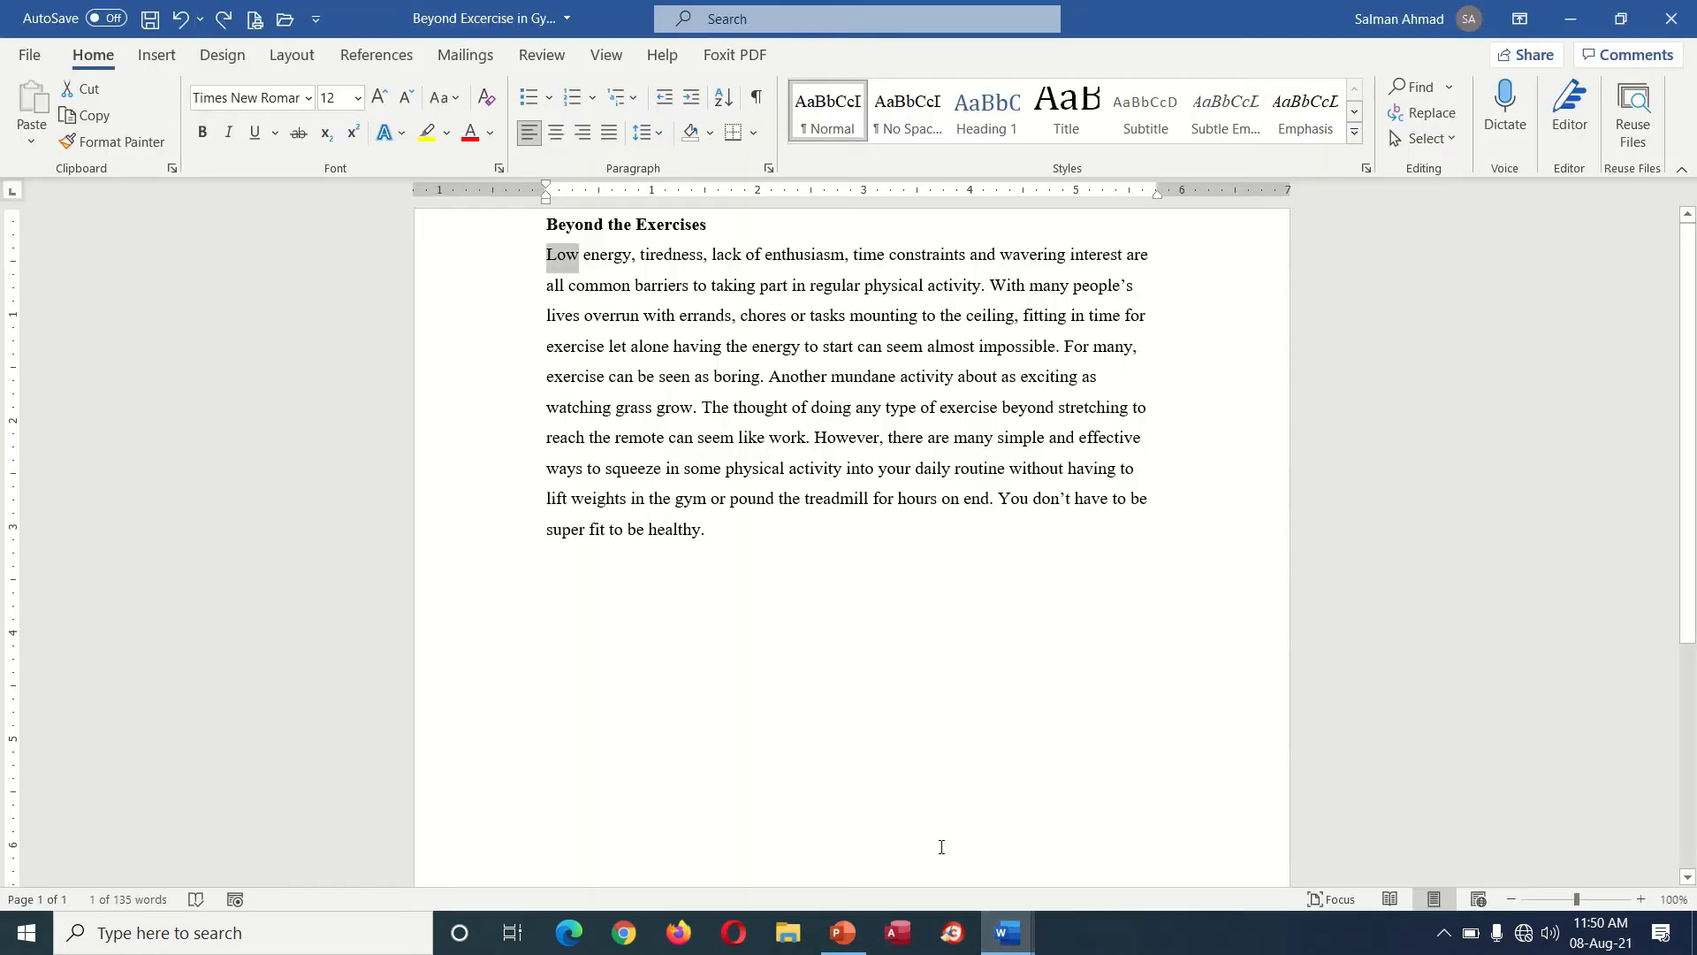
left_click(735, 842)
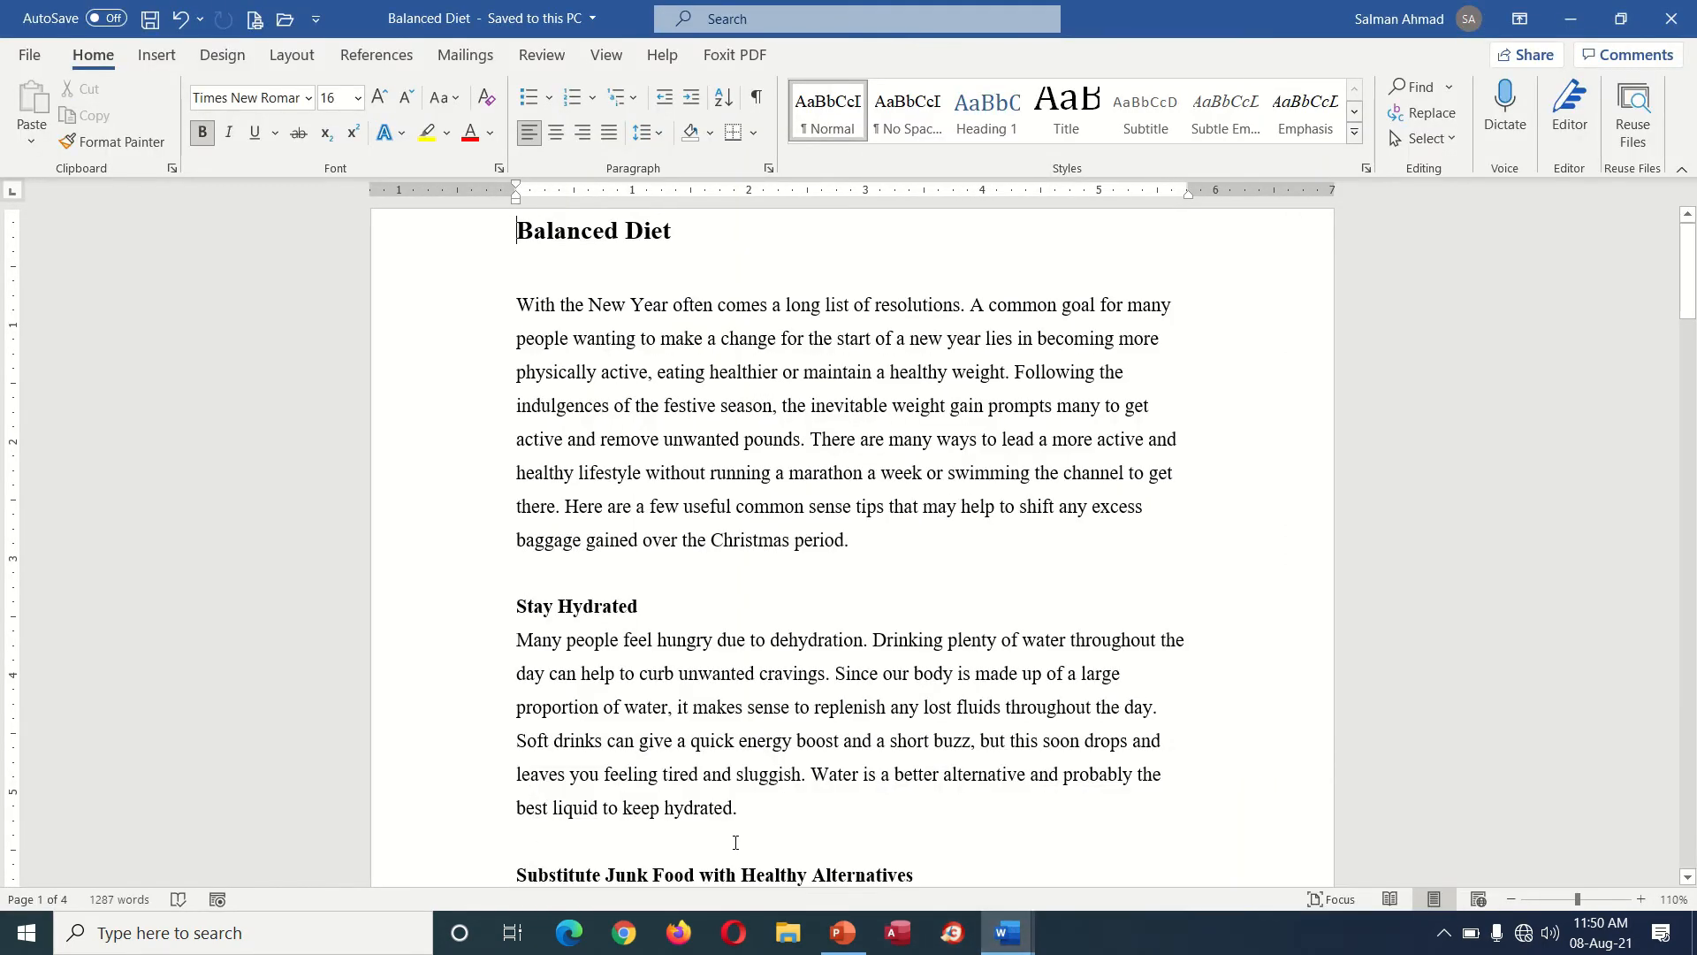
- Preview the open document windows from the Windows taskbar and bring the Balanced Diet document to the front
left_click(606, 55)
mouse_move(1008, 932)
mouse_move(1206, 855)
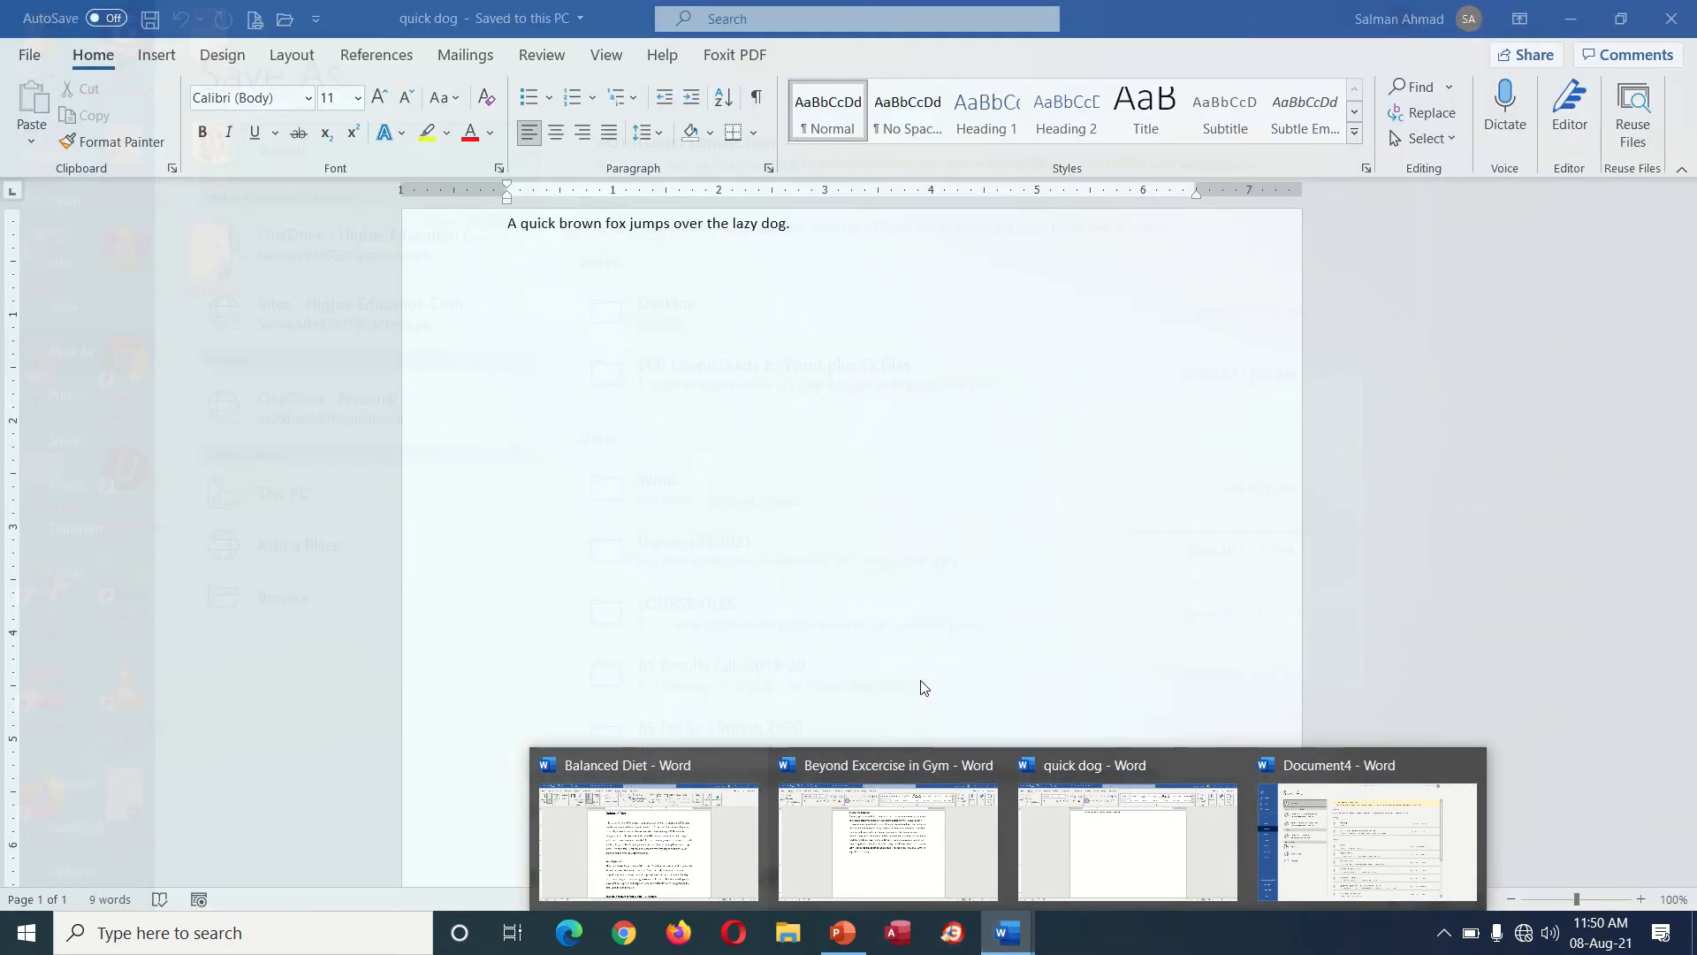
mouse_move(701, 829)
left_click(701, 829)
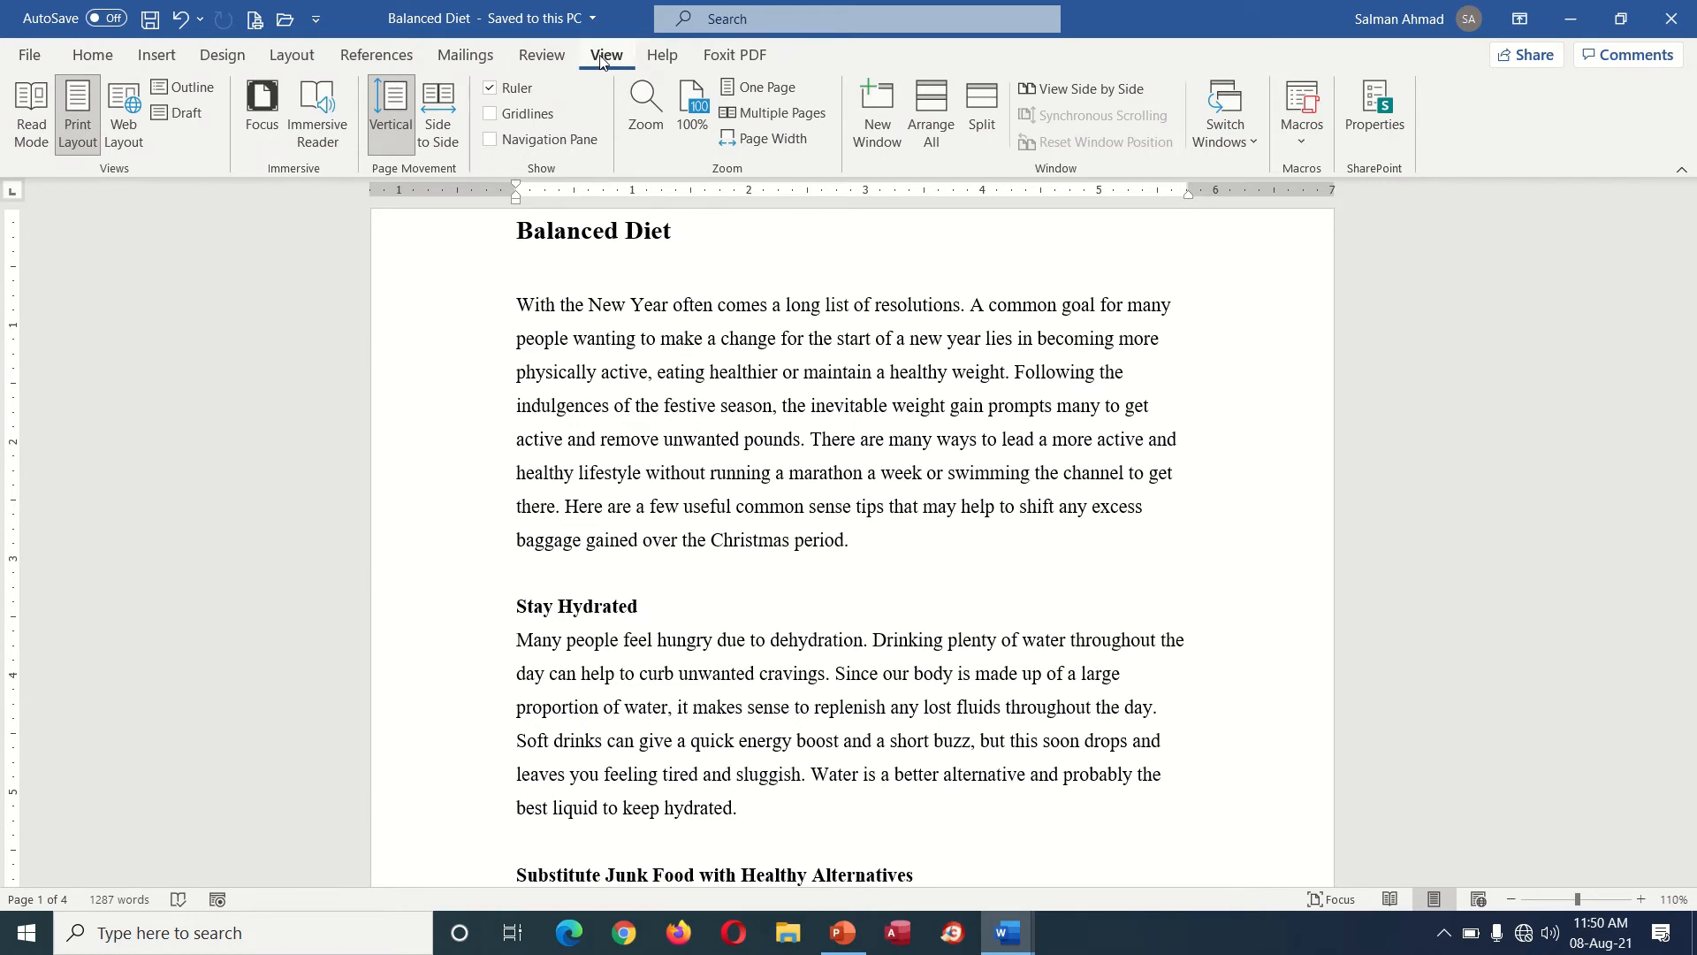
- Arrange all open document windows so that they are visible on screen together
left_click(542, 55)
left_click(600, 58)
left_click(935, 123)
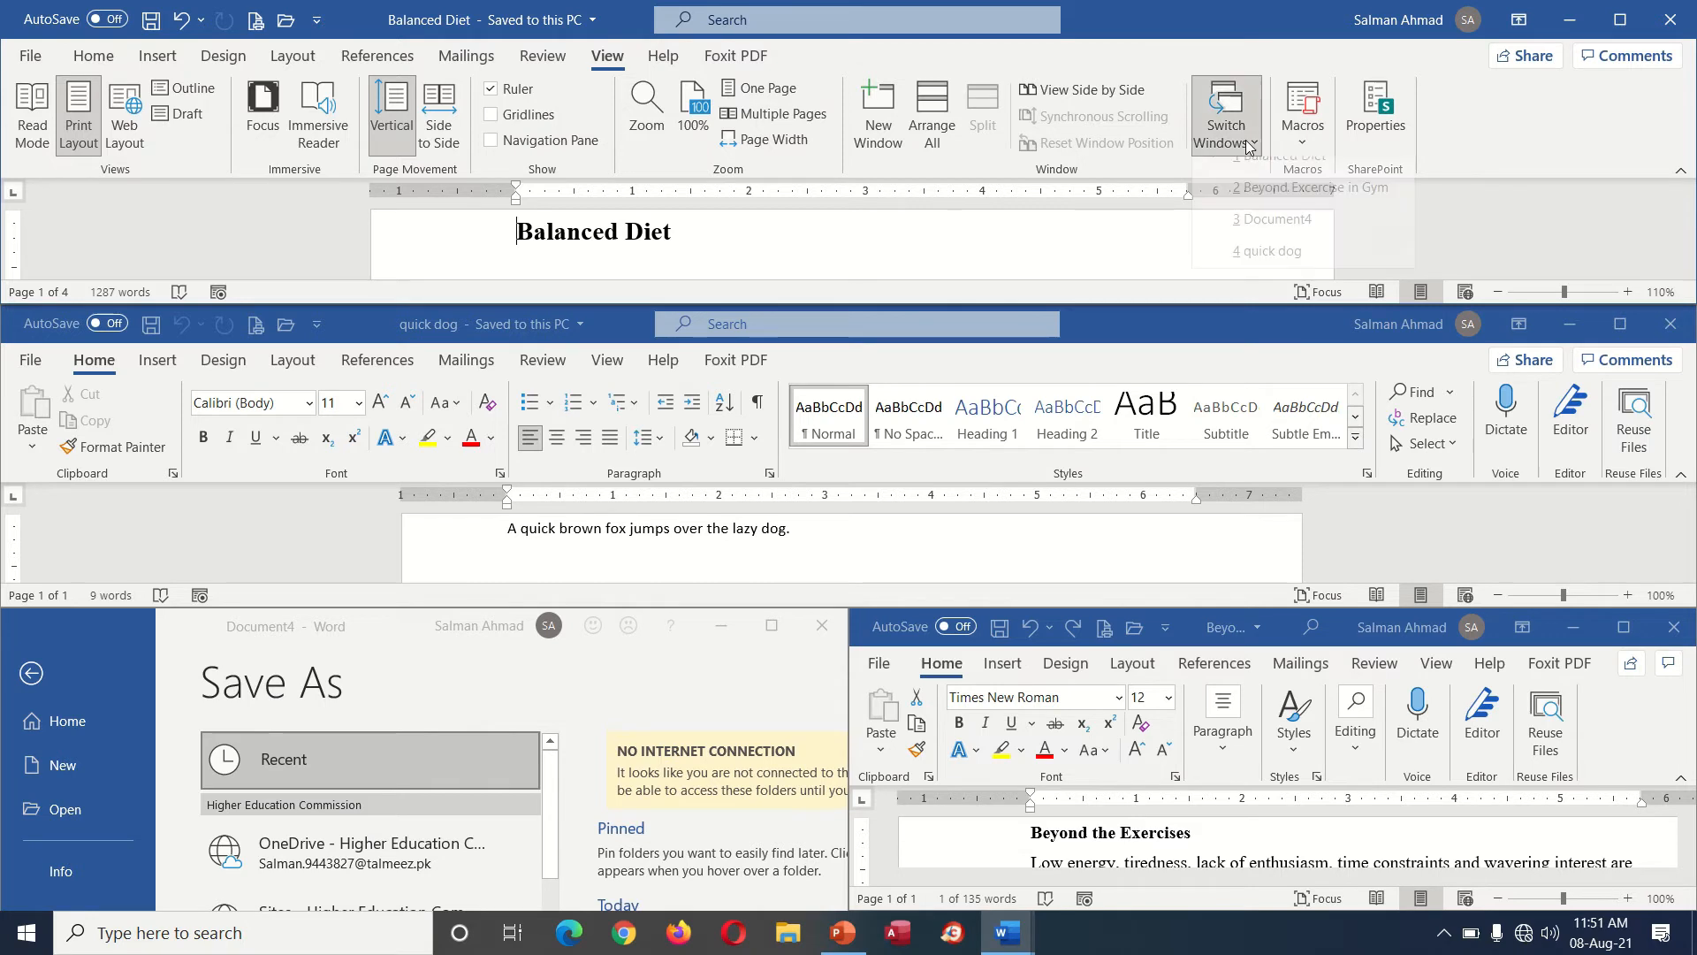
- Use Switch Windows to go to Beyond Excercise in Gym and Document4, and arrange all windows again
left_click(1226, 119)
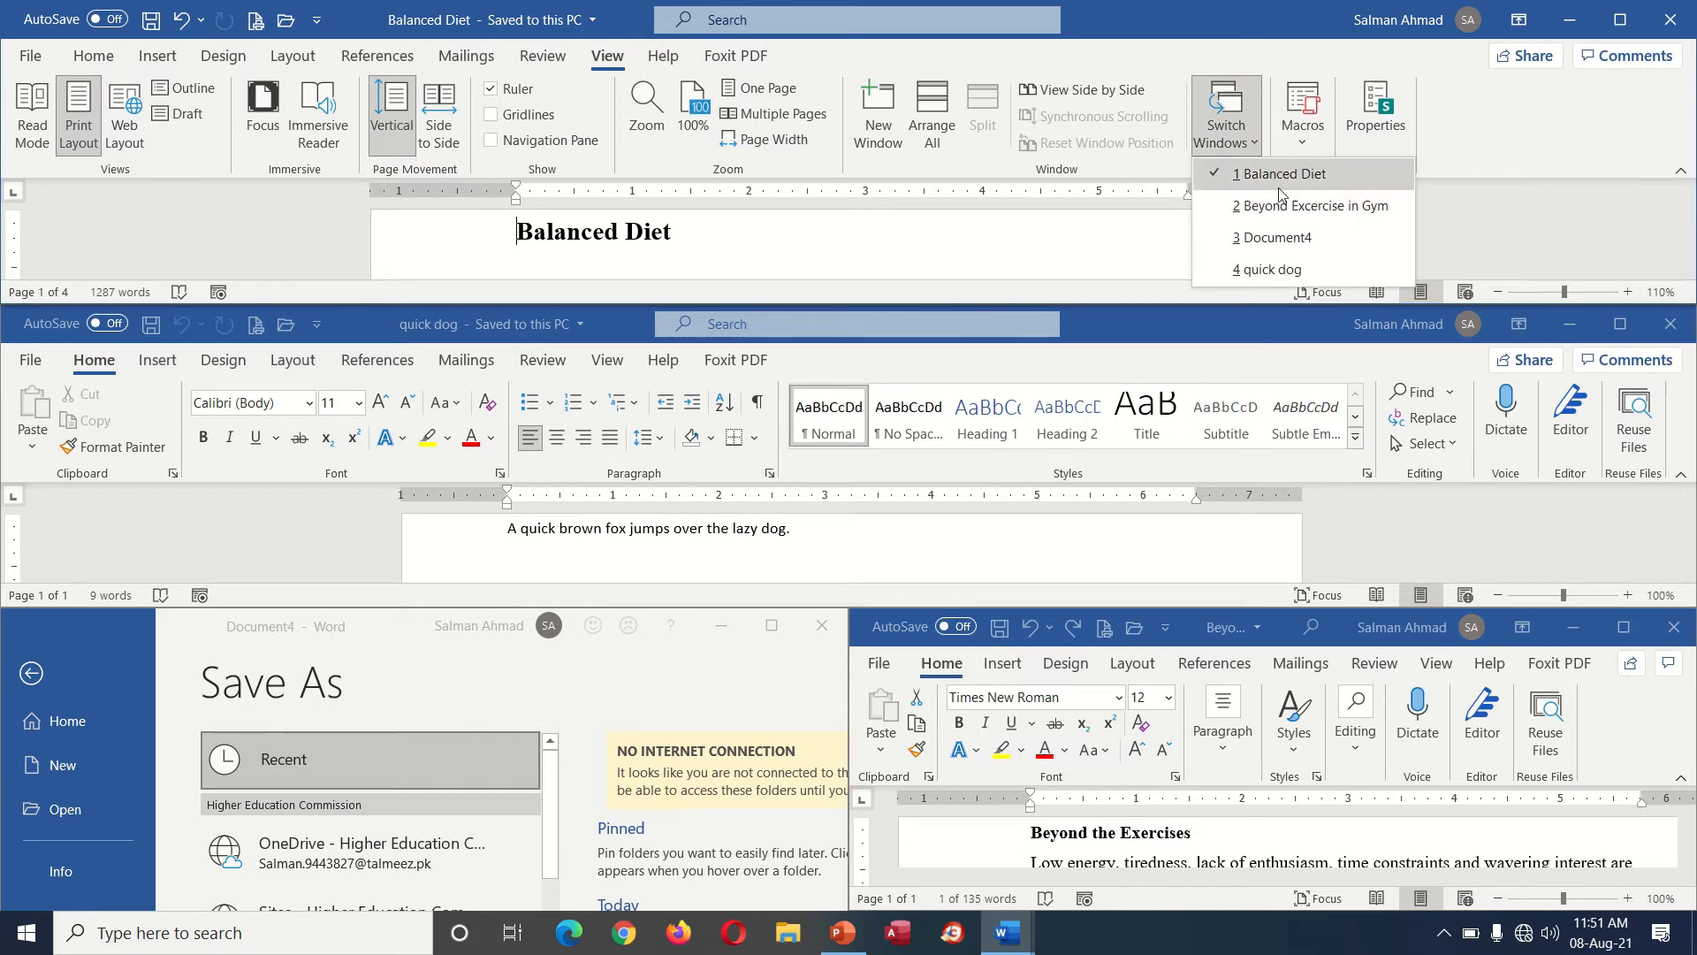
left_click(1282, 206)
left_click(1242, 147)
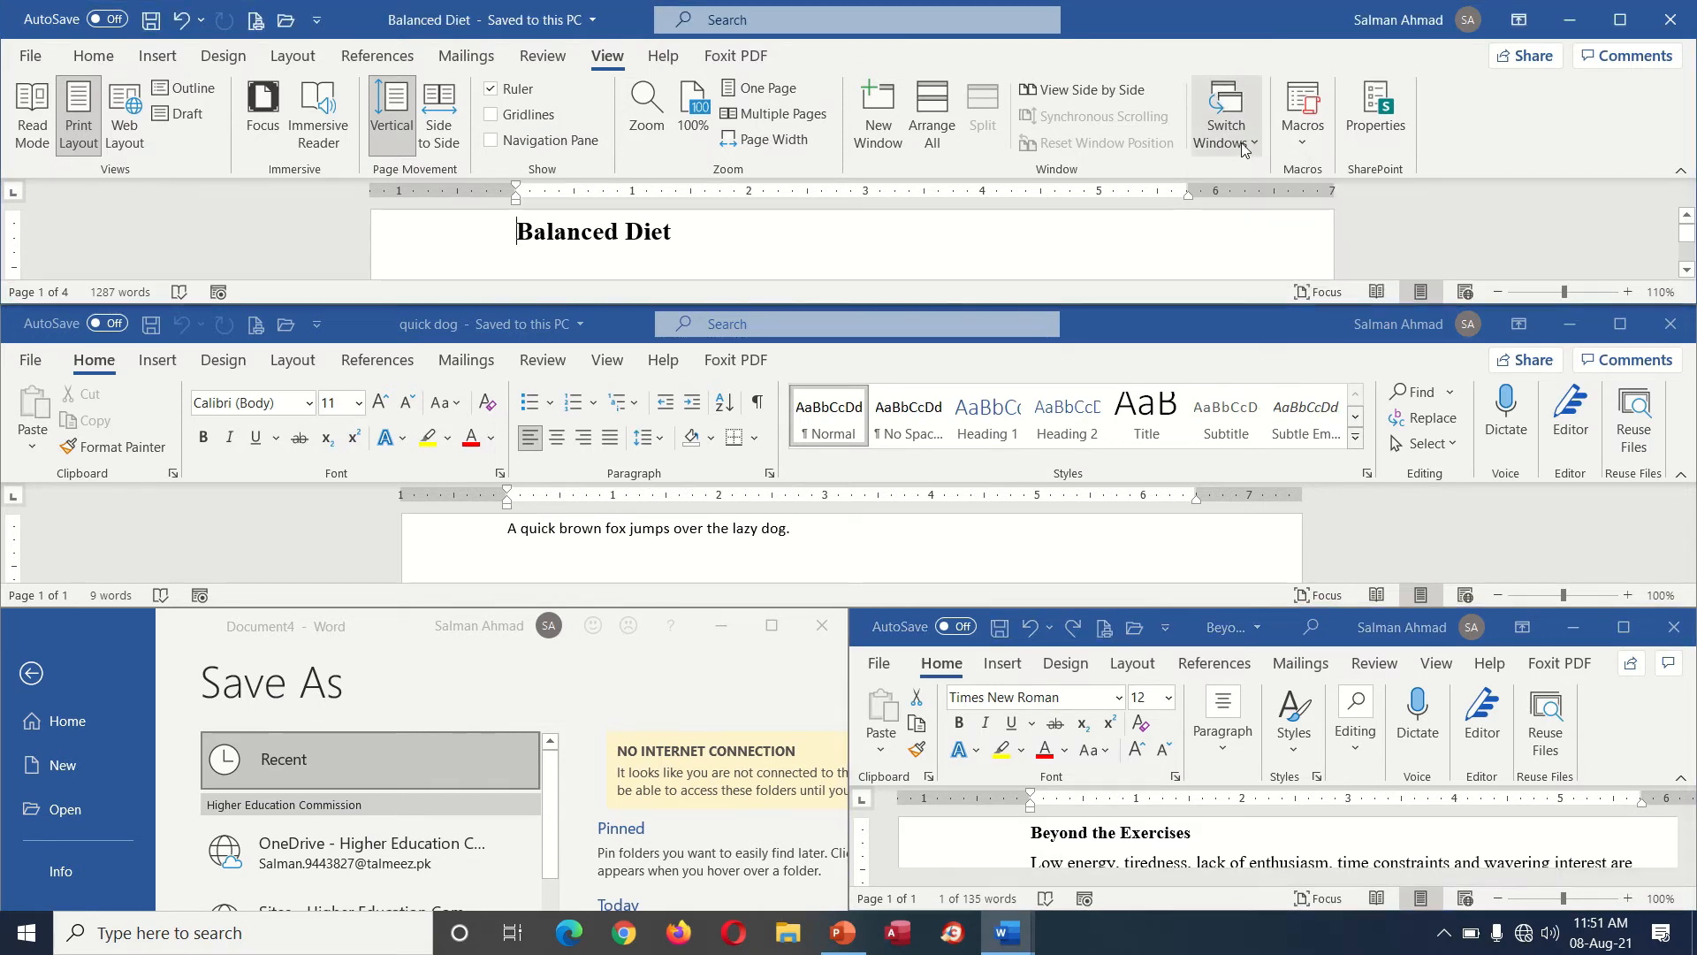
left_click(1229, 124)
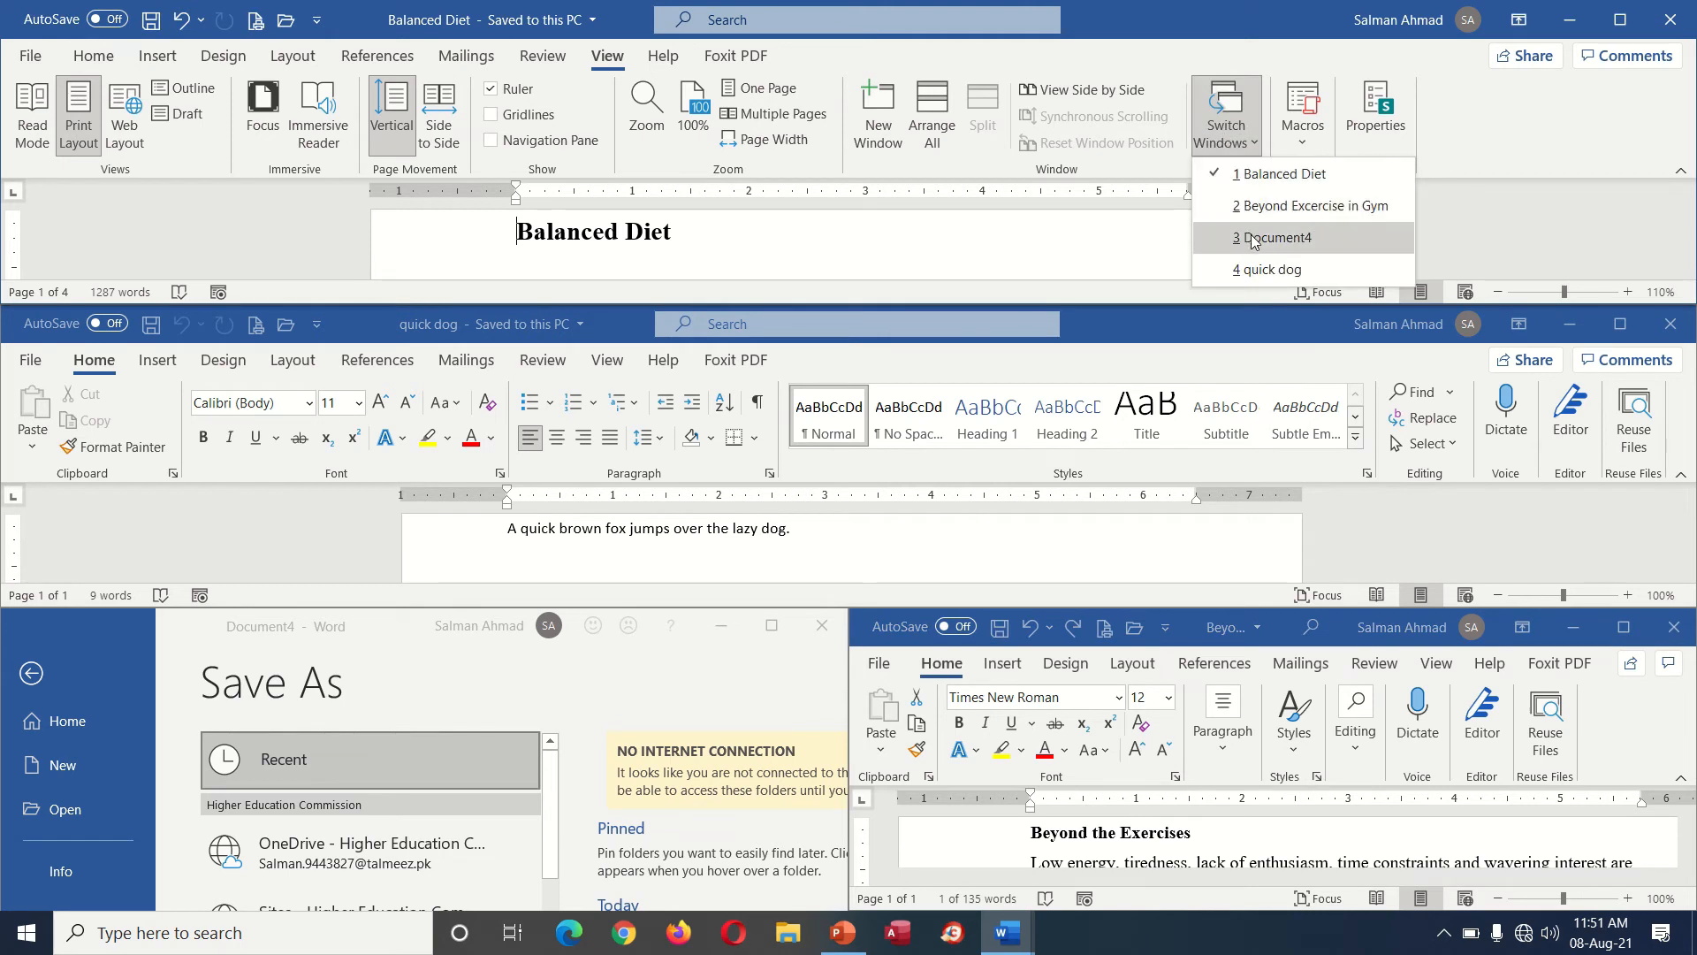
left_click(1251, 239)
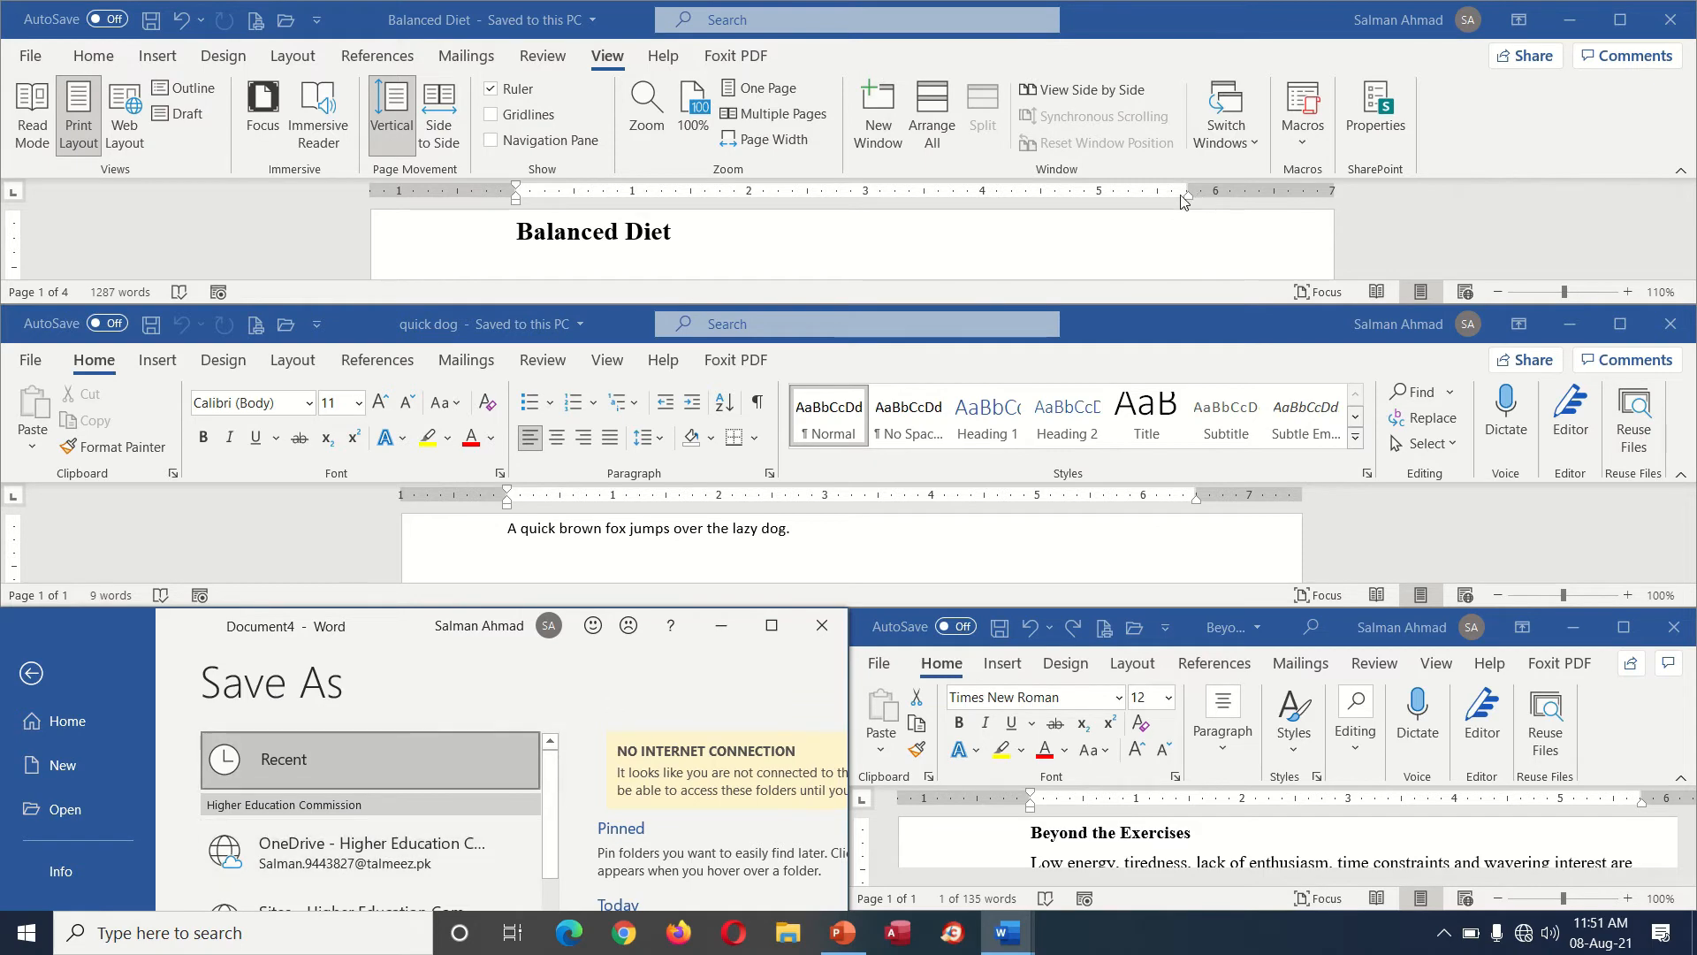
left_click(935, 123)
left_click(935, 122)
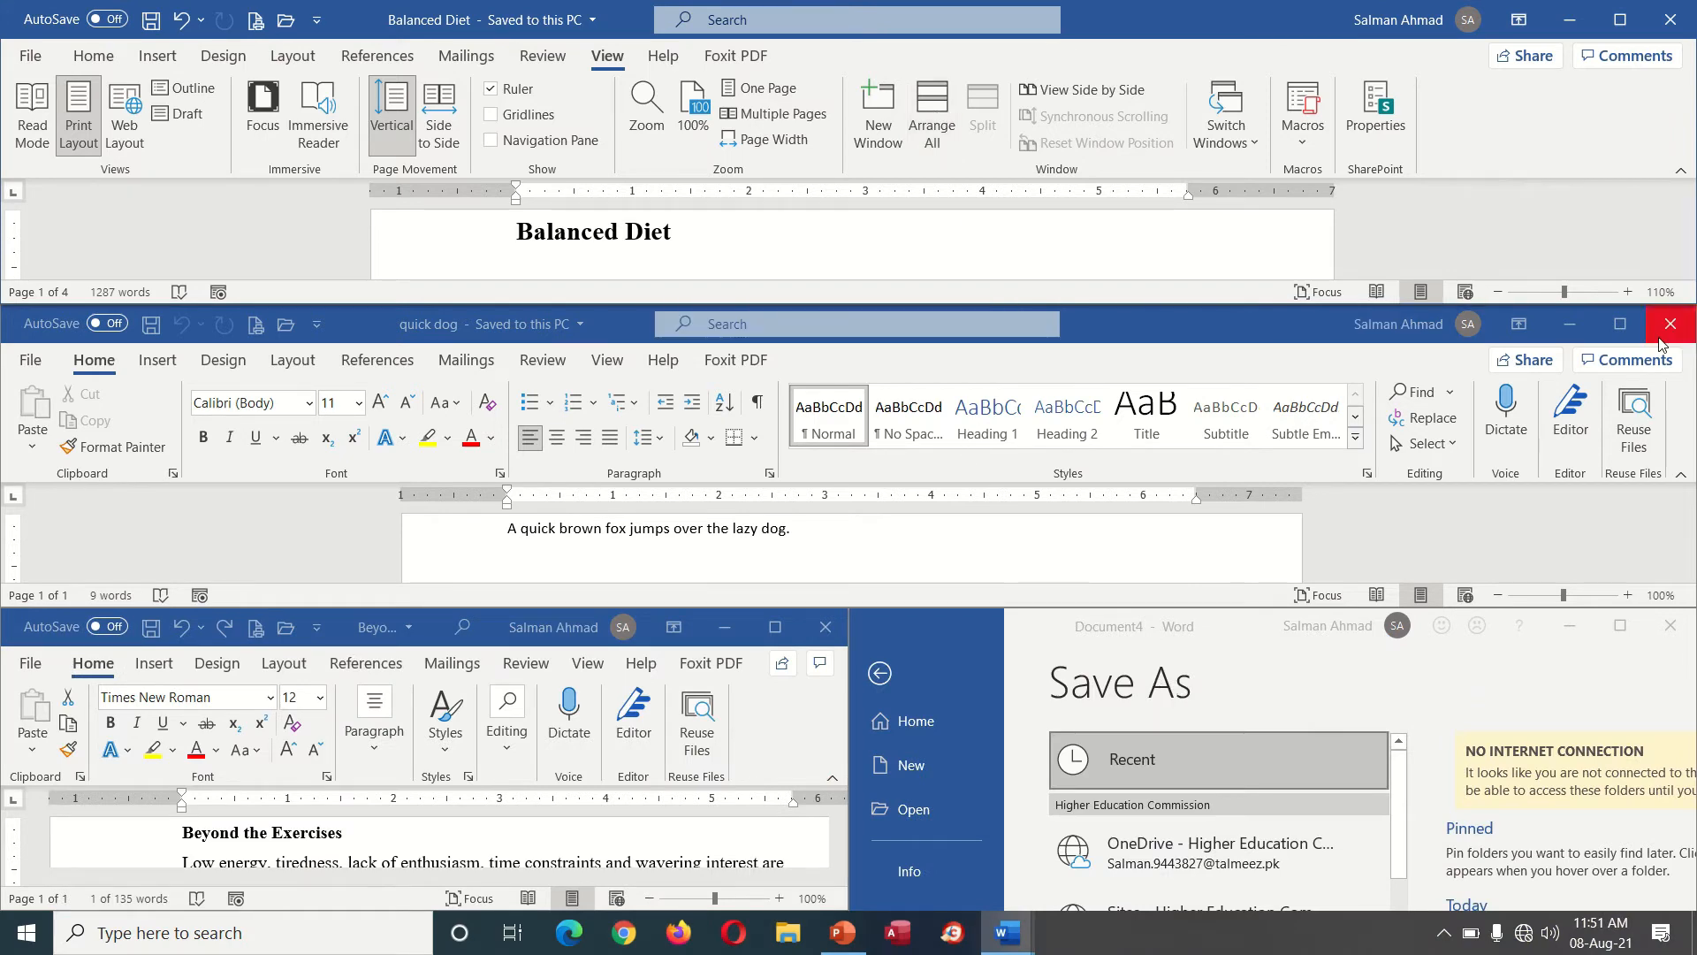
- Close all Word windows at once from the Windows taskbar, without saving the changes to Beyond Excercise in Gym
right_click(1018, 940)
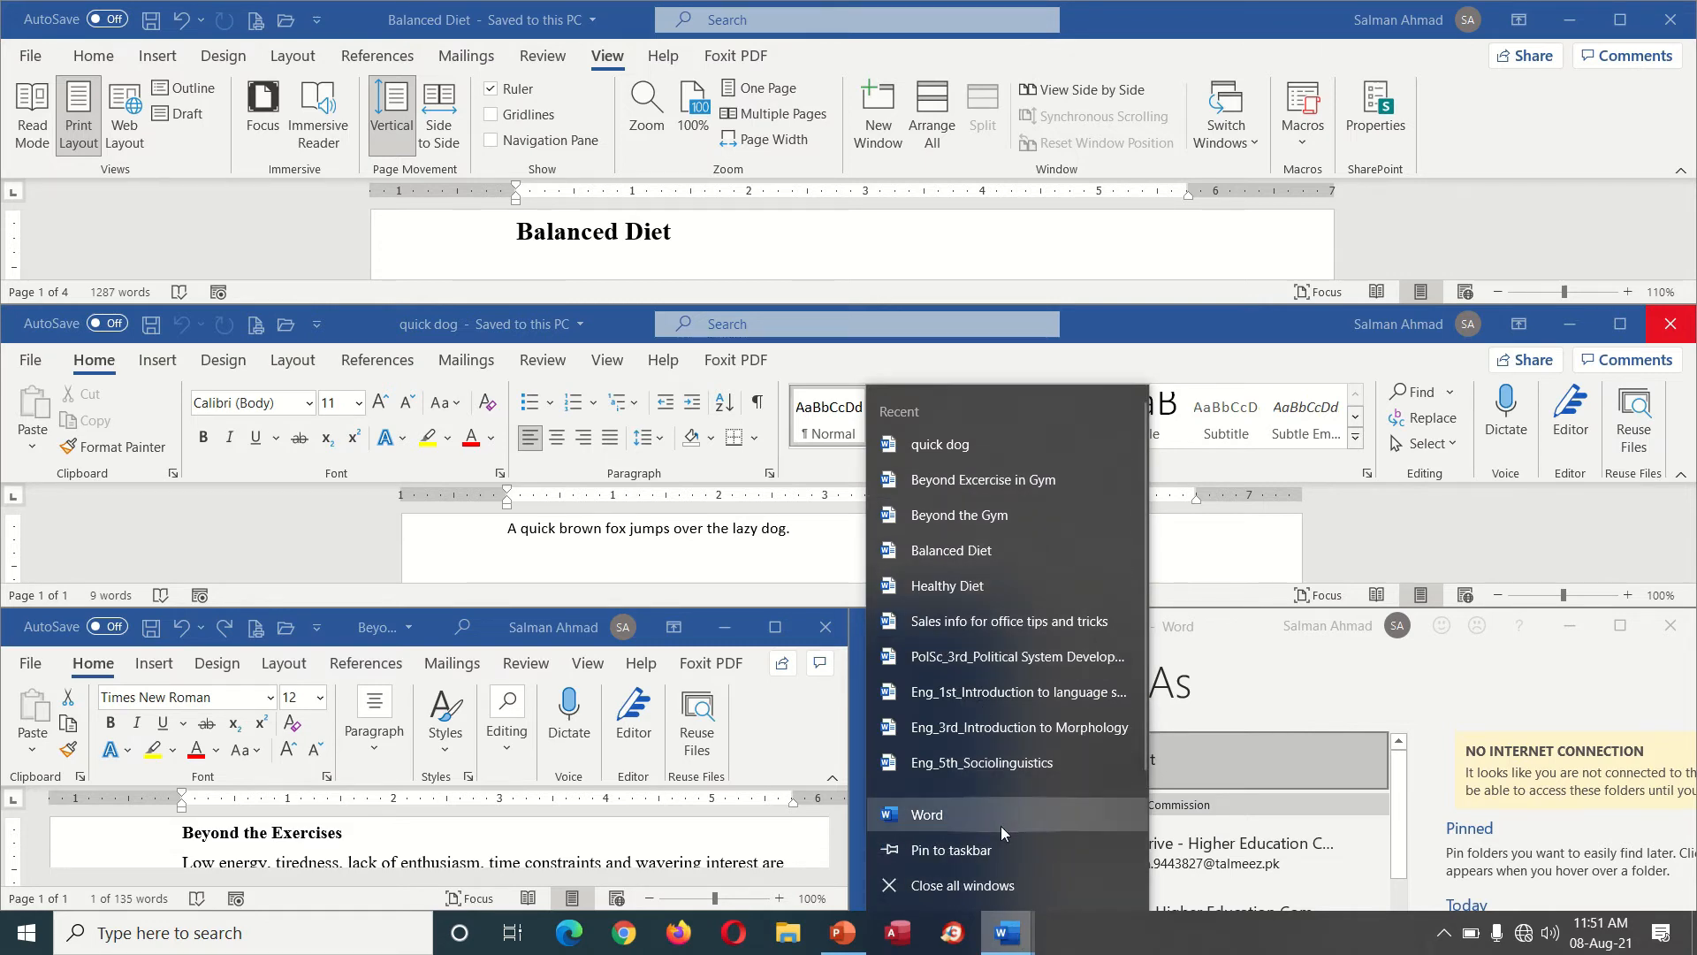
left_click(993, 884)
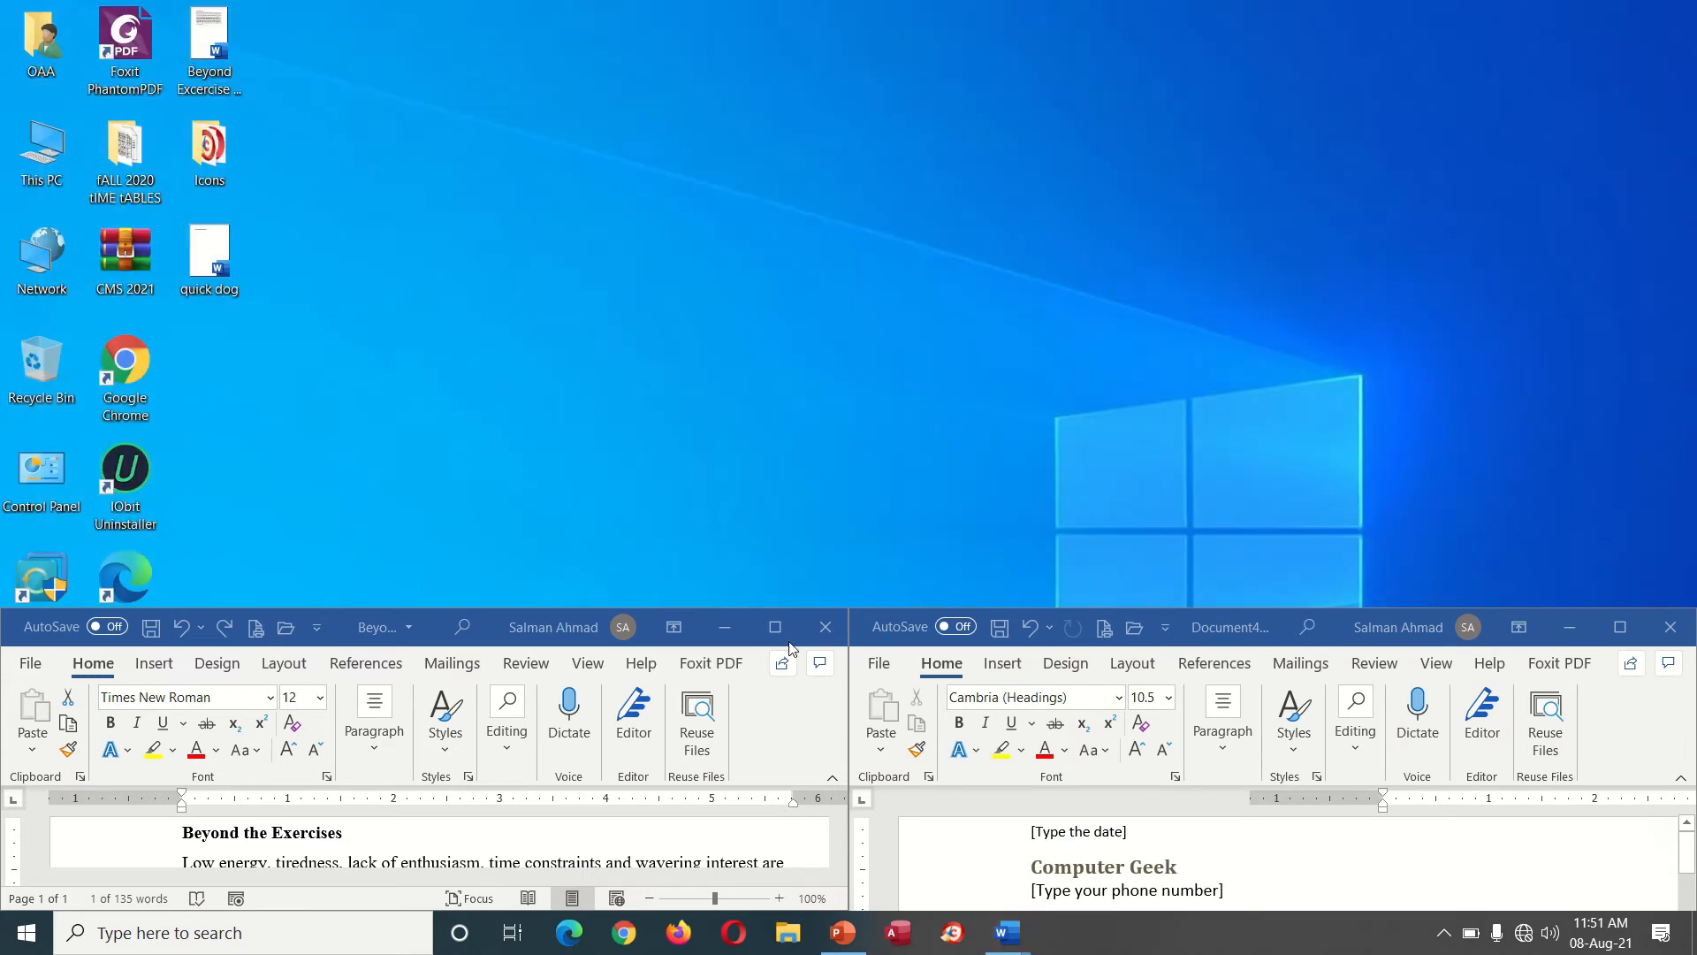
left_click(826, 628)
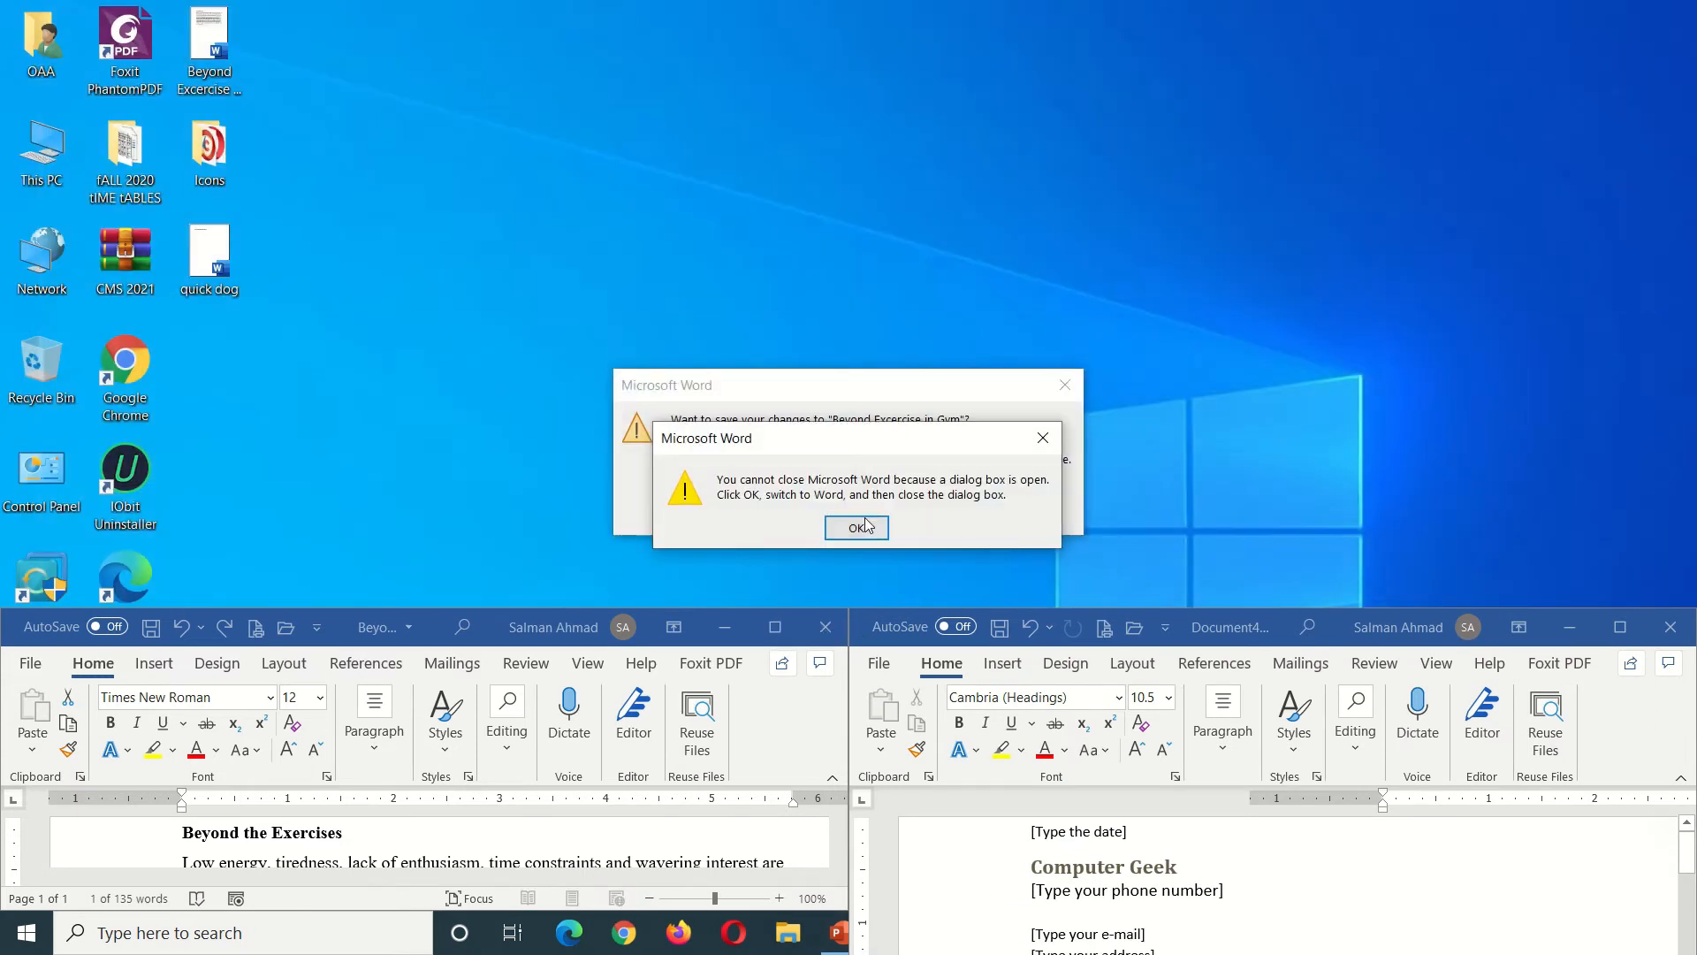
left_click(875, 527)
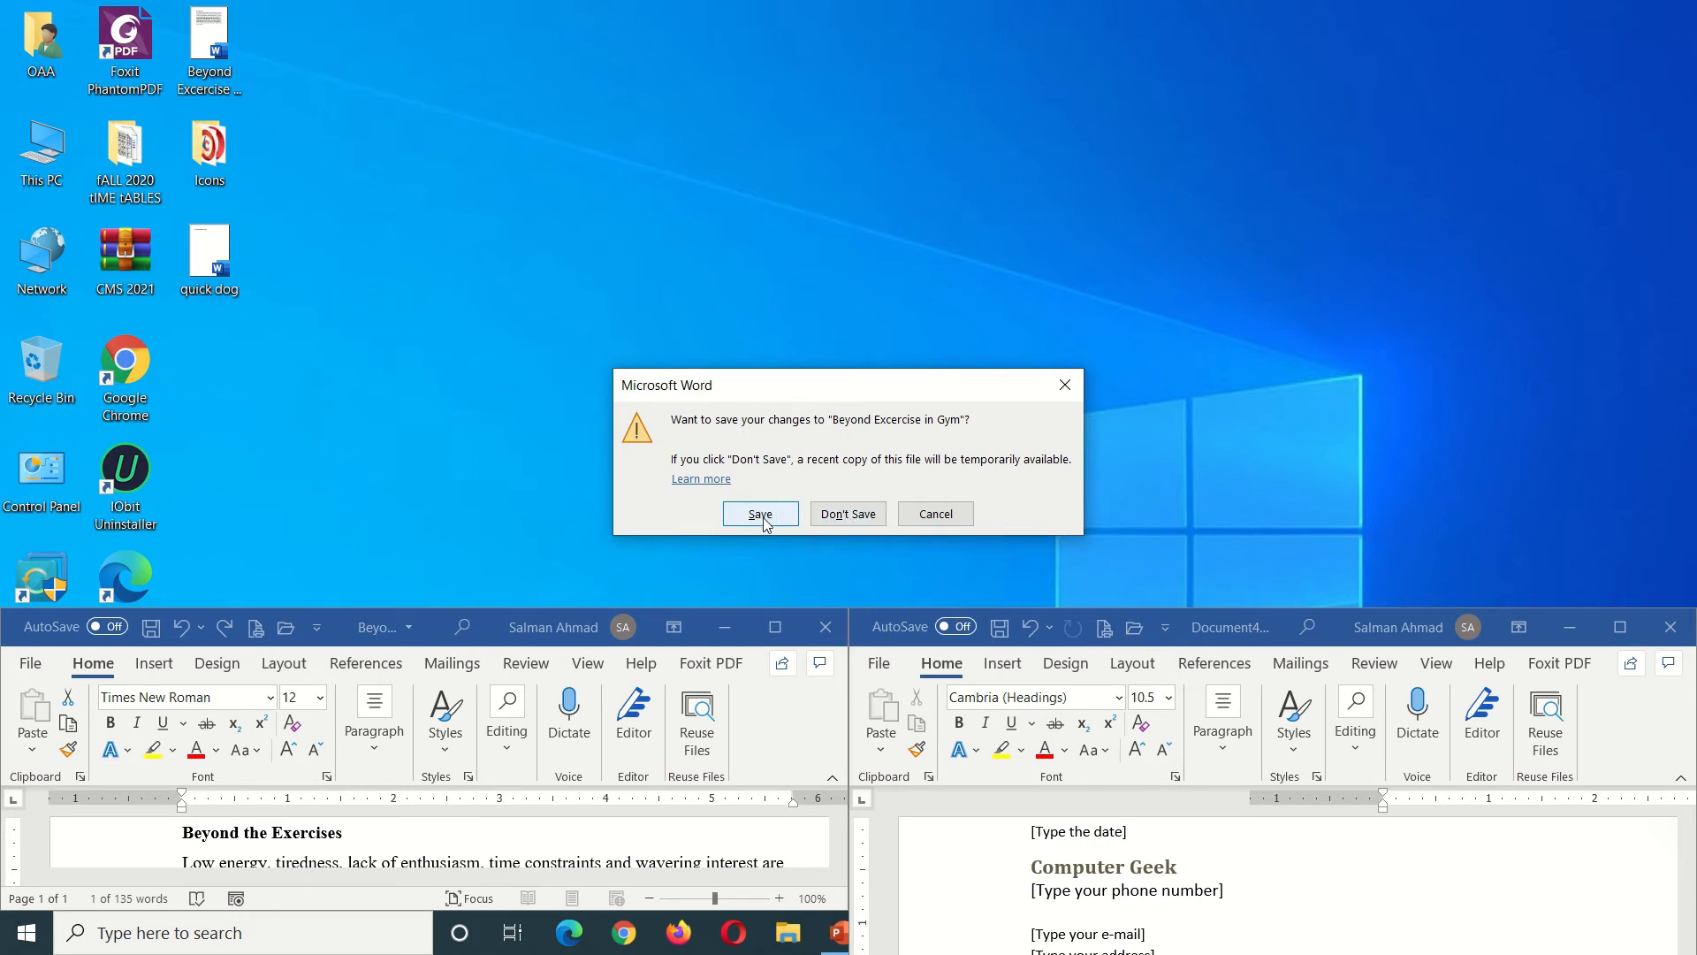
left_click(841, 514)
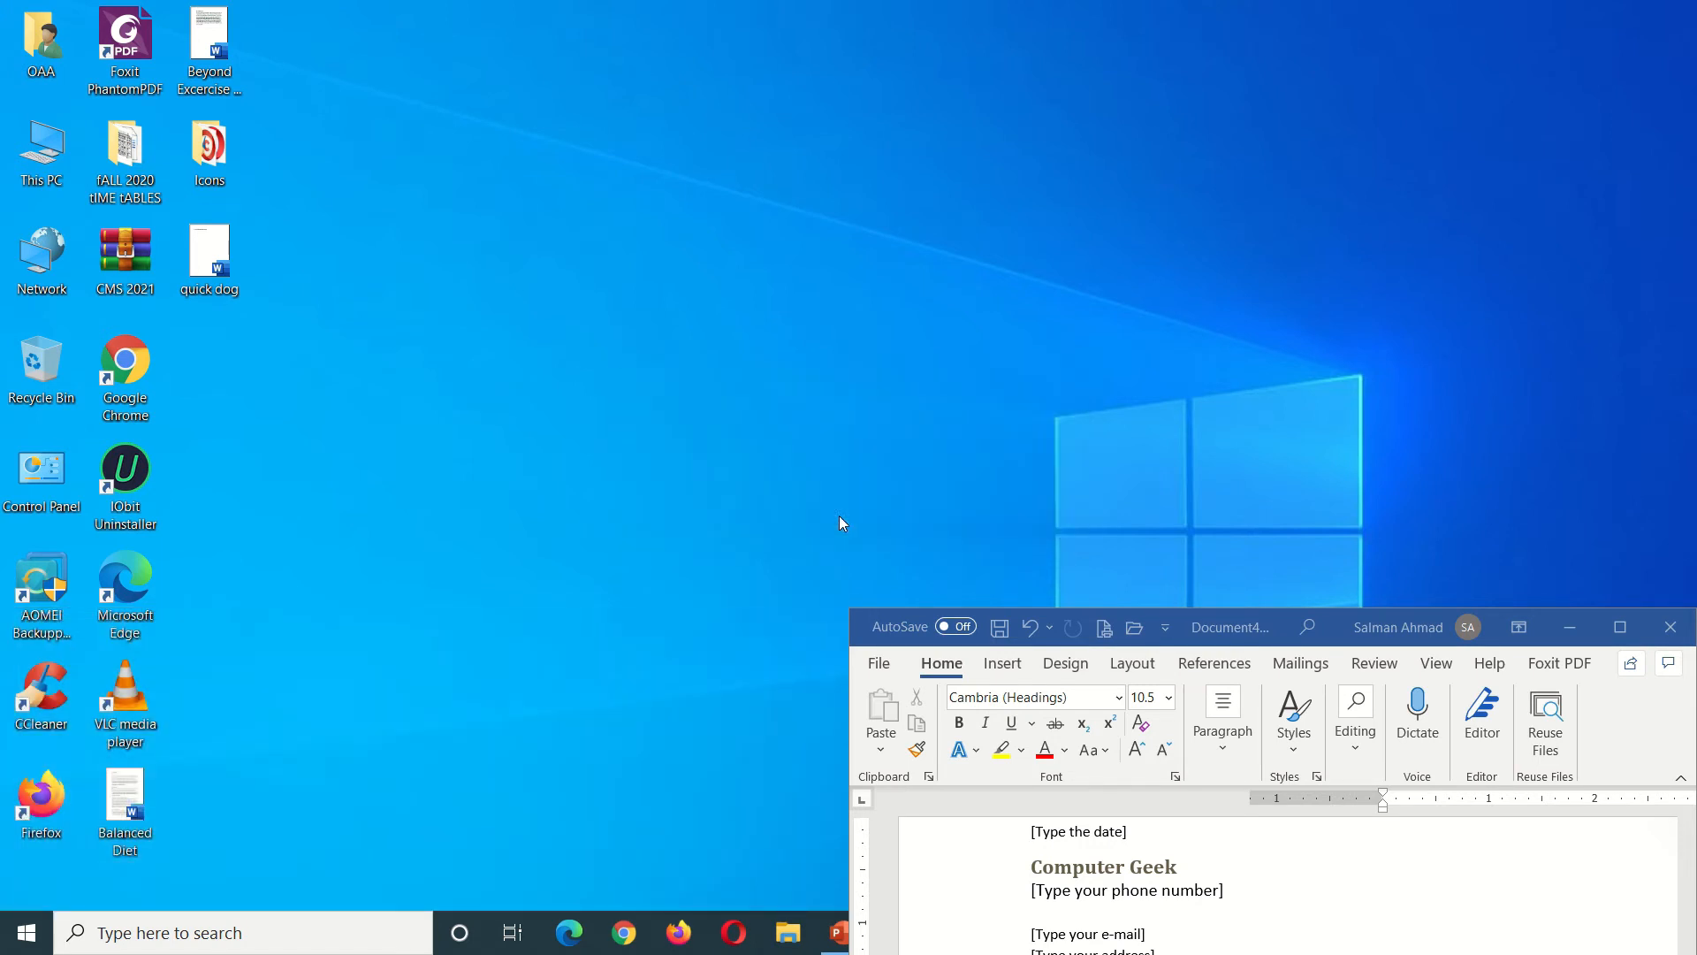
left_click(1026, 319)
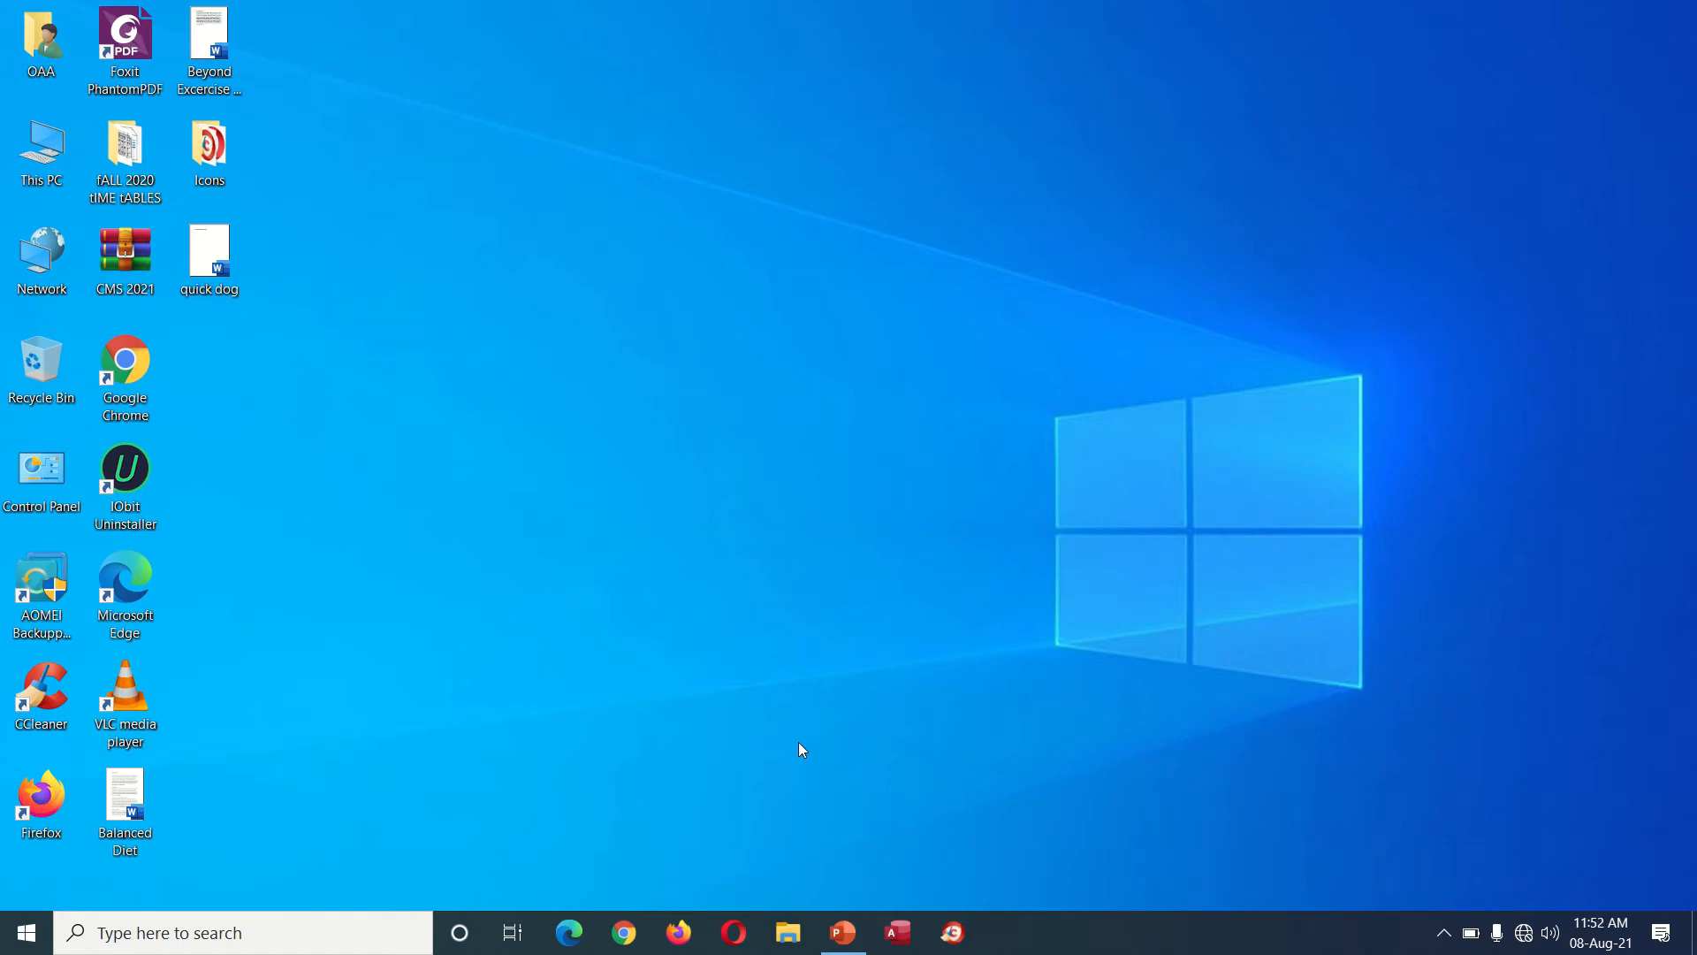
- Find Word through the Windows search with "word", start it, and open the recent document Beyond the Gym
left_click(323, 930)
type("word")
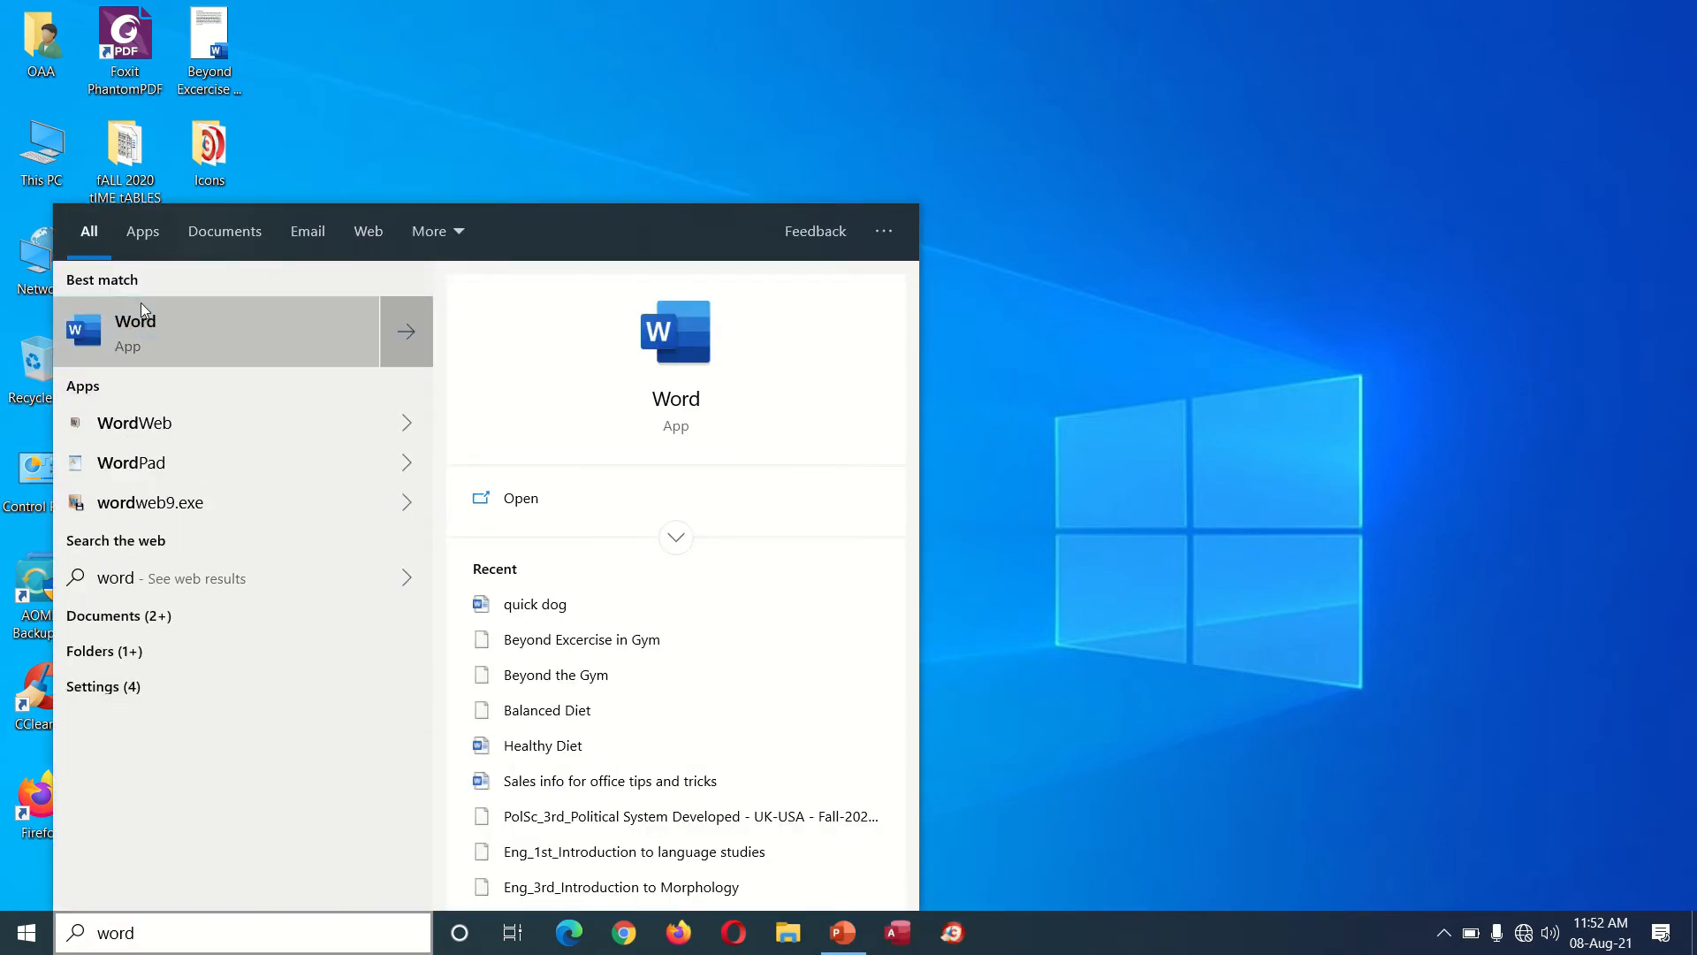
left_click(141, 309)
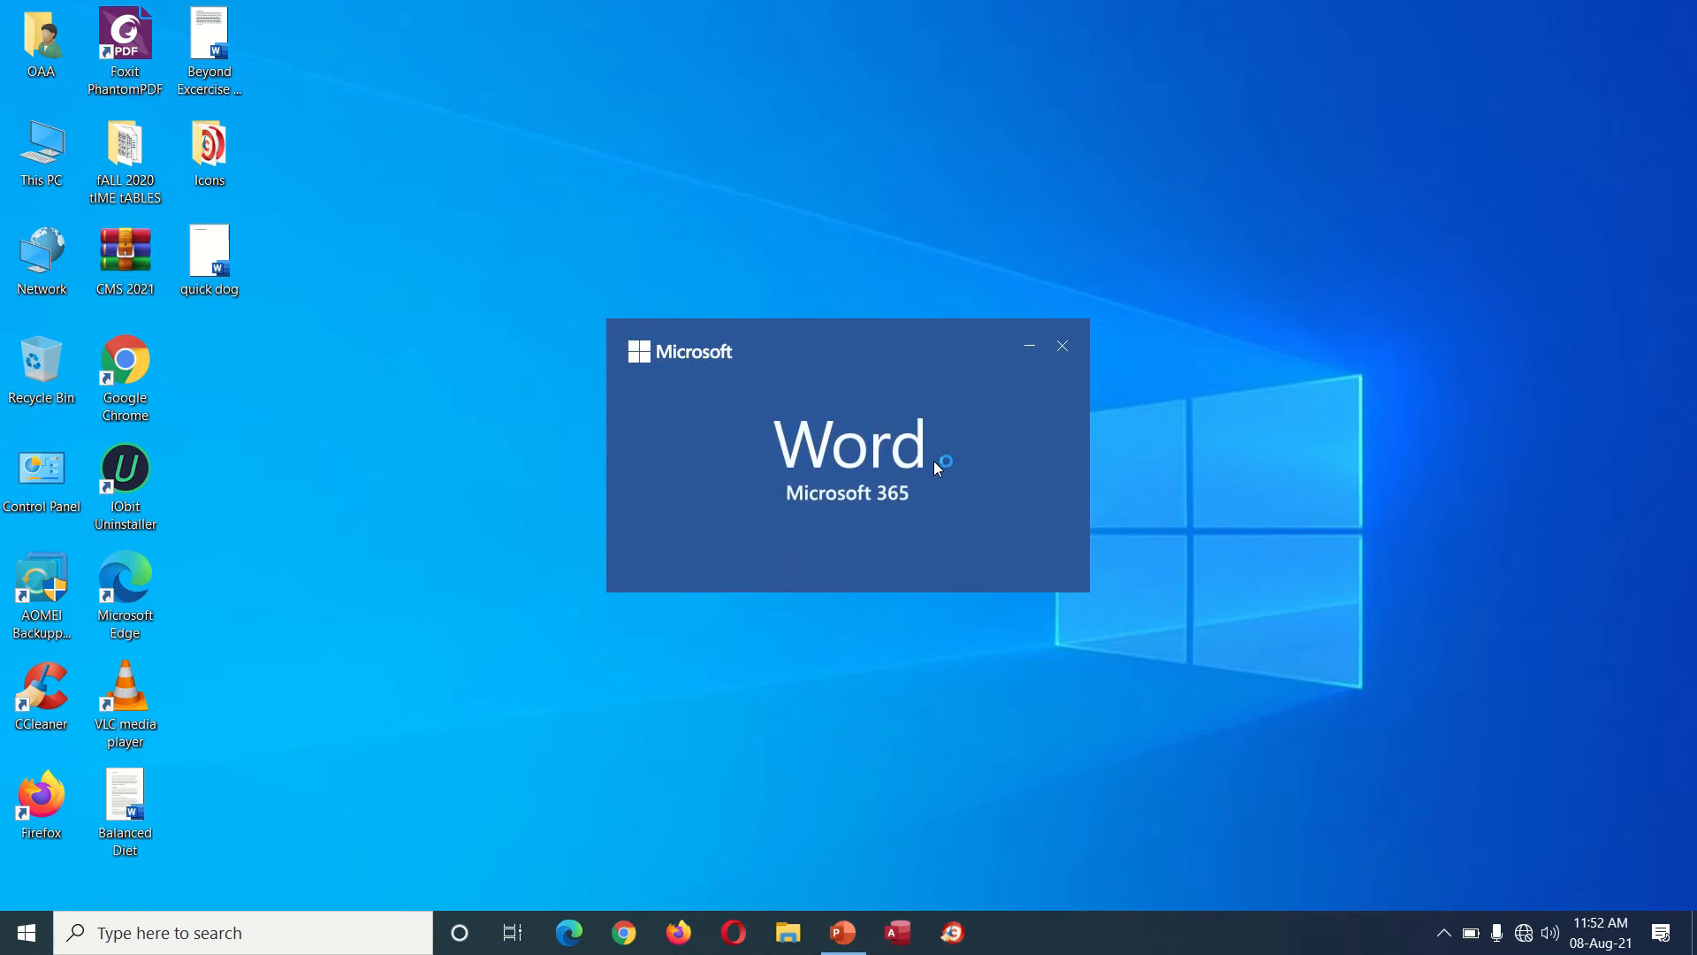
left_click(1629, 624)
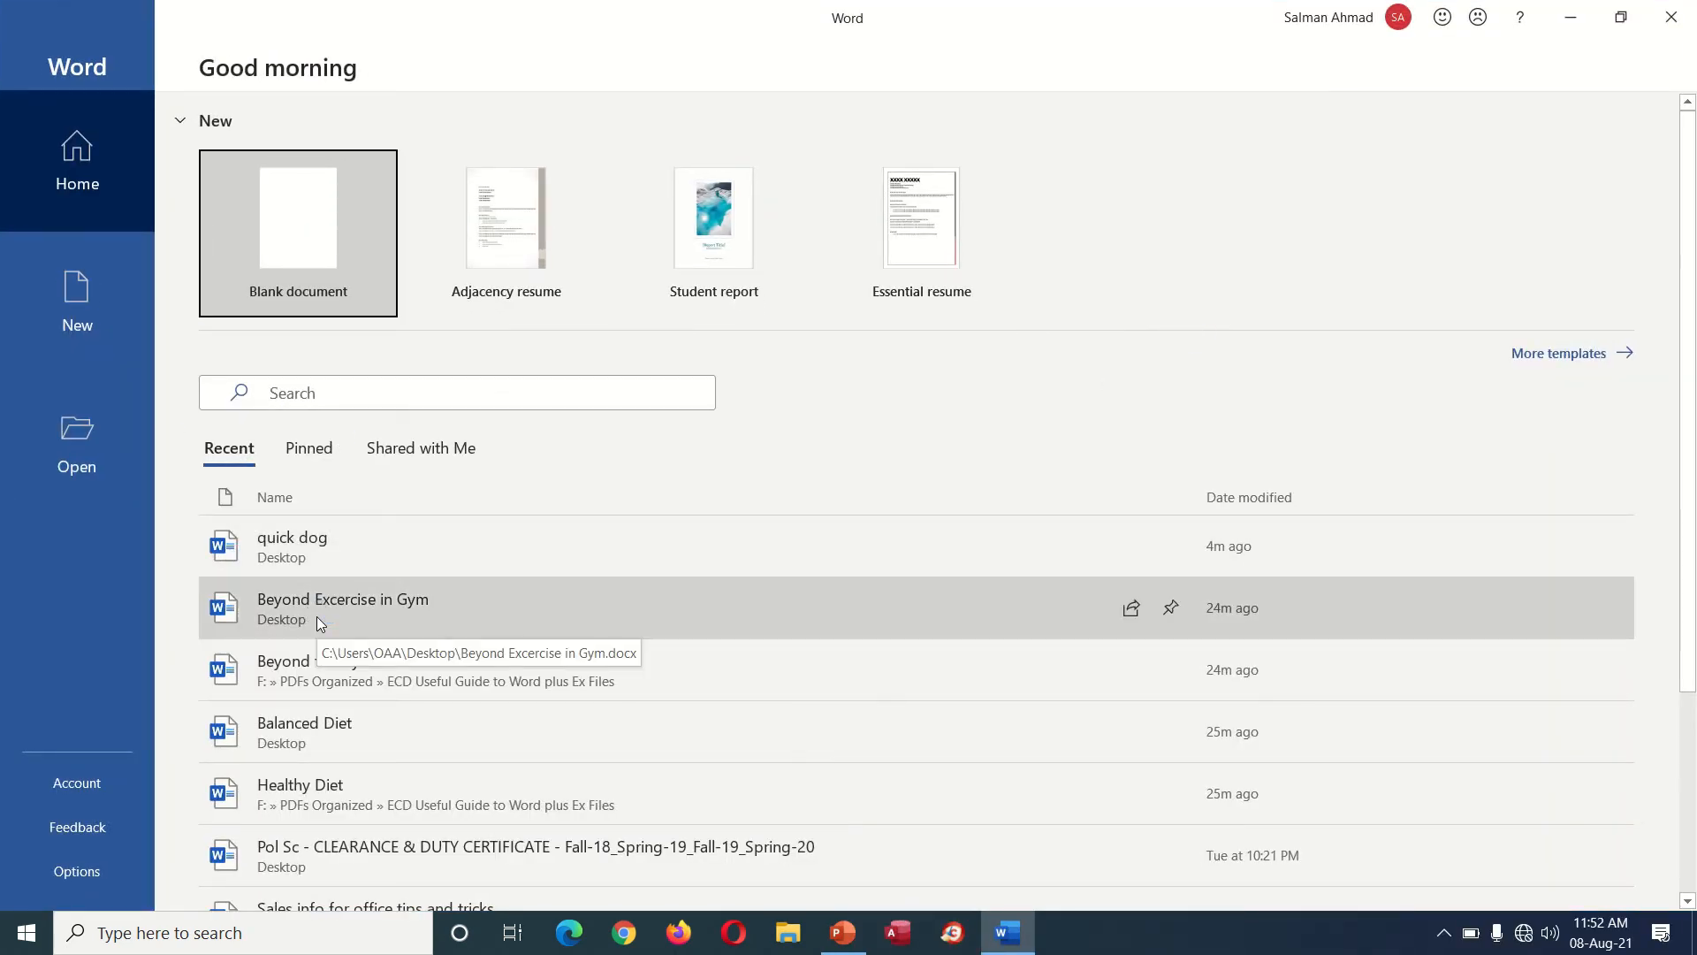
left_click(346, 662)
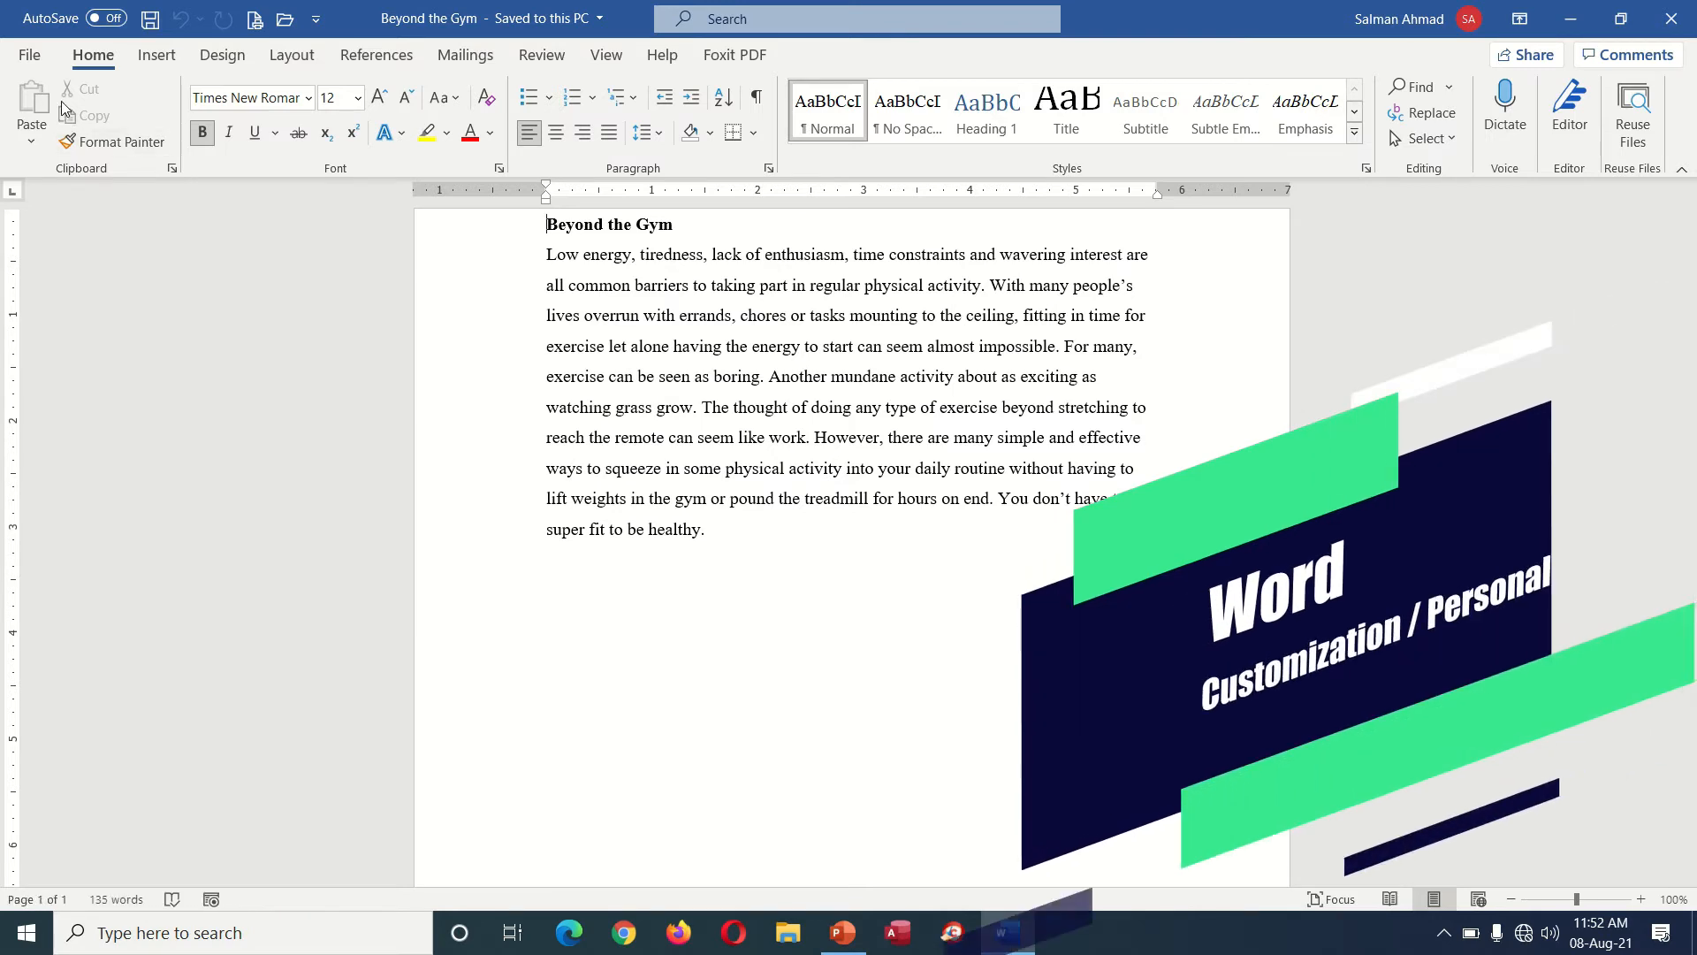
- Examine the user name setting in the General category of Word Options, and cancel the dialog
left_click(31, 58)
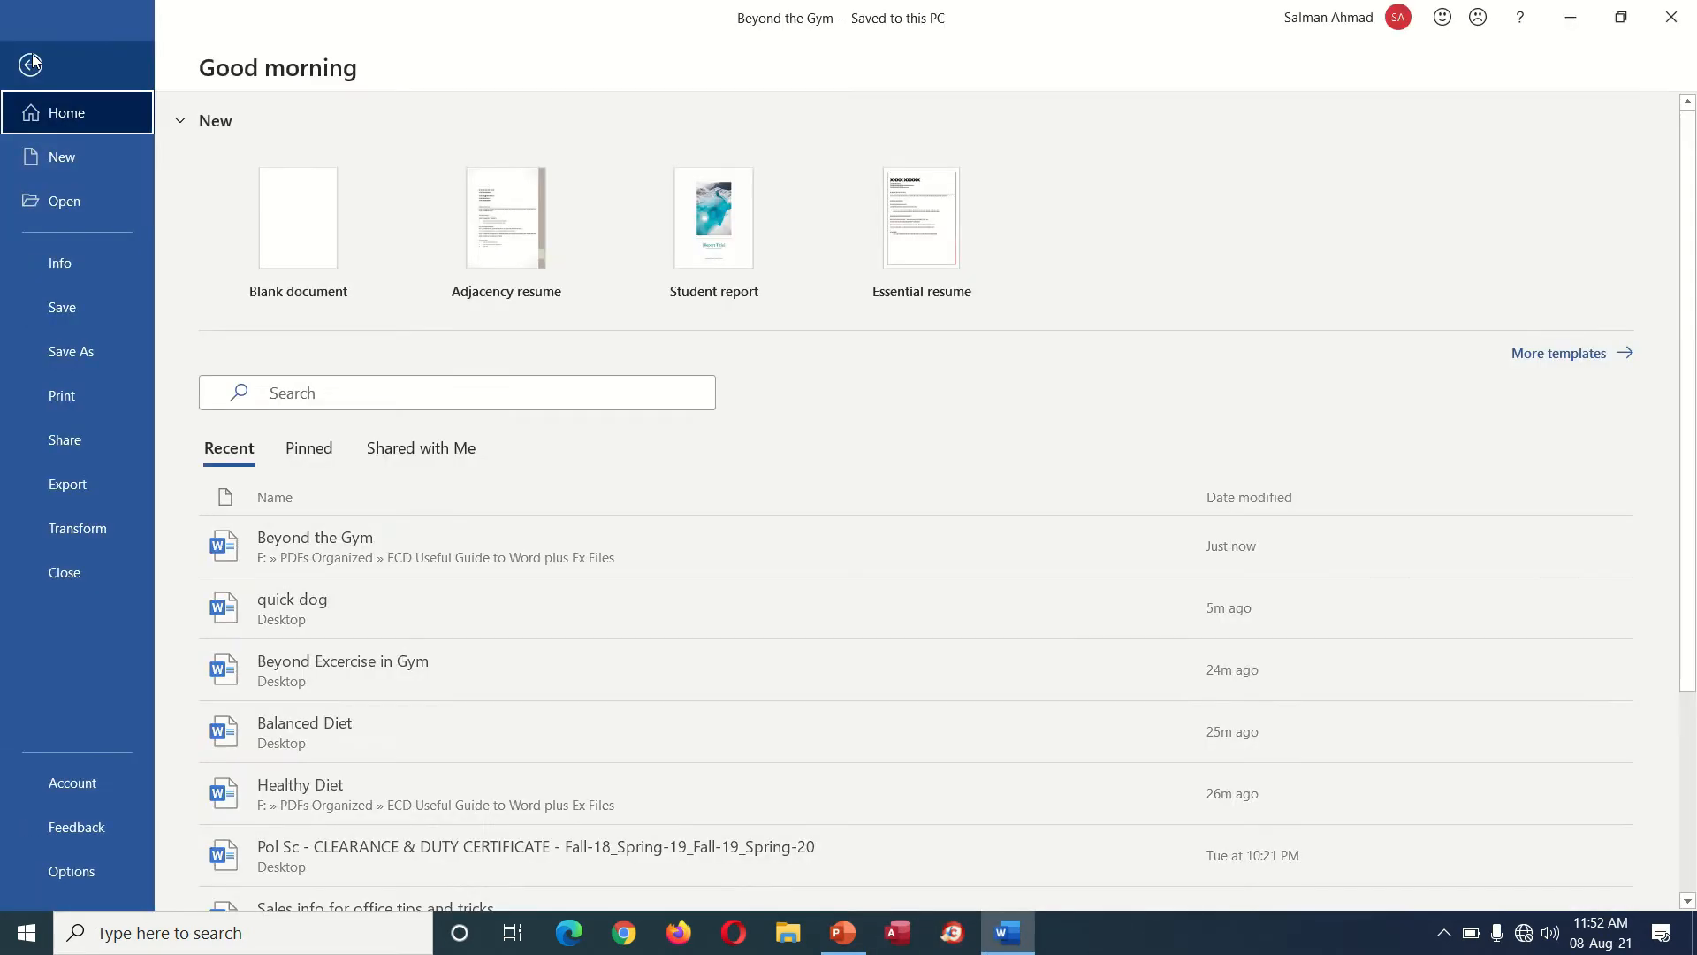
left_click(113, 871)
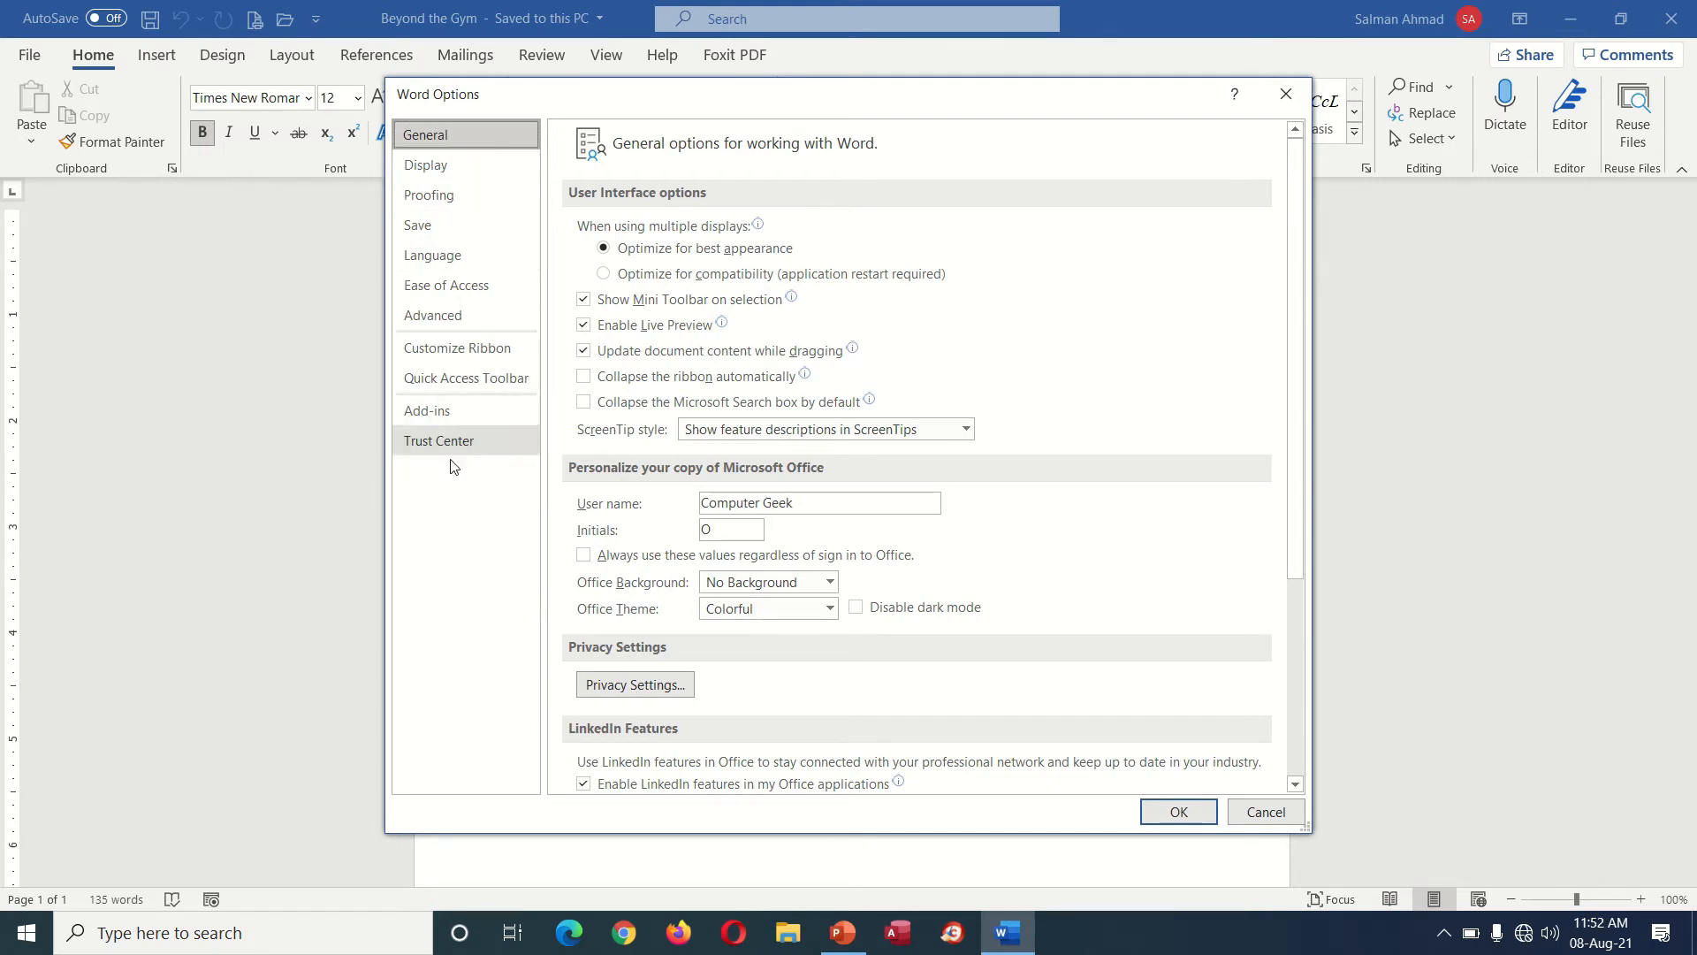
left_click(808, 506)
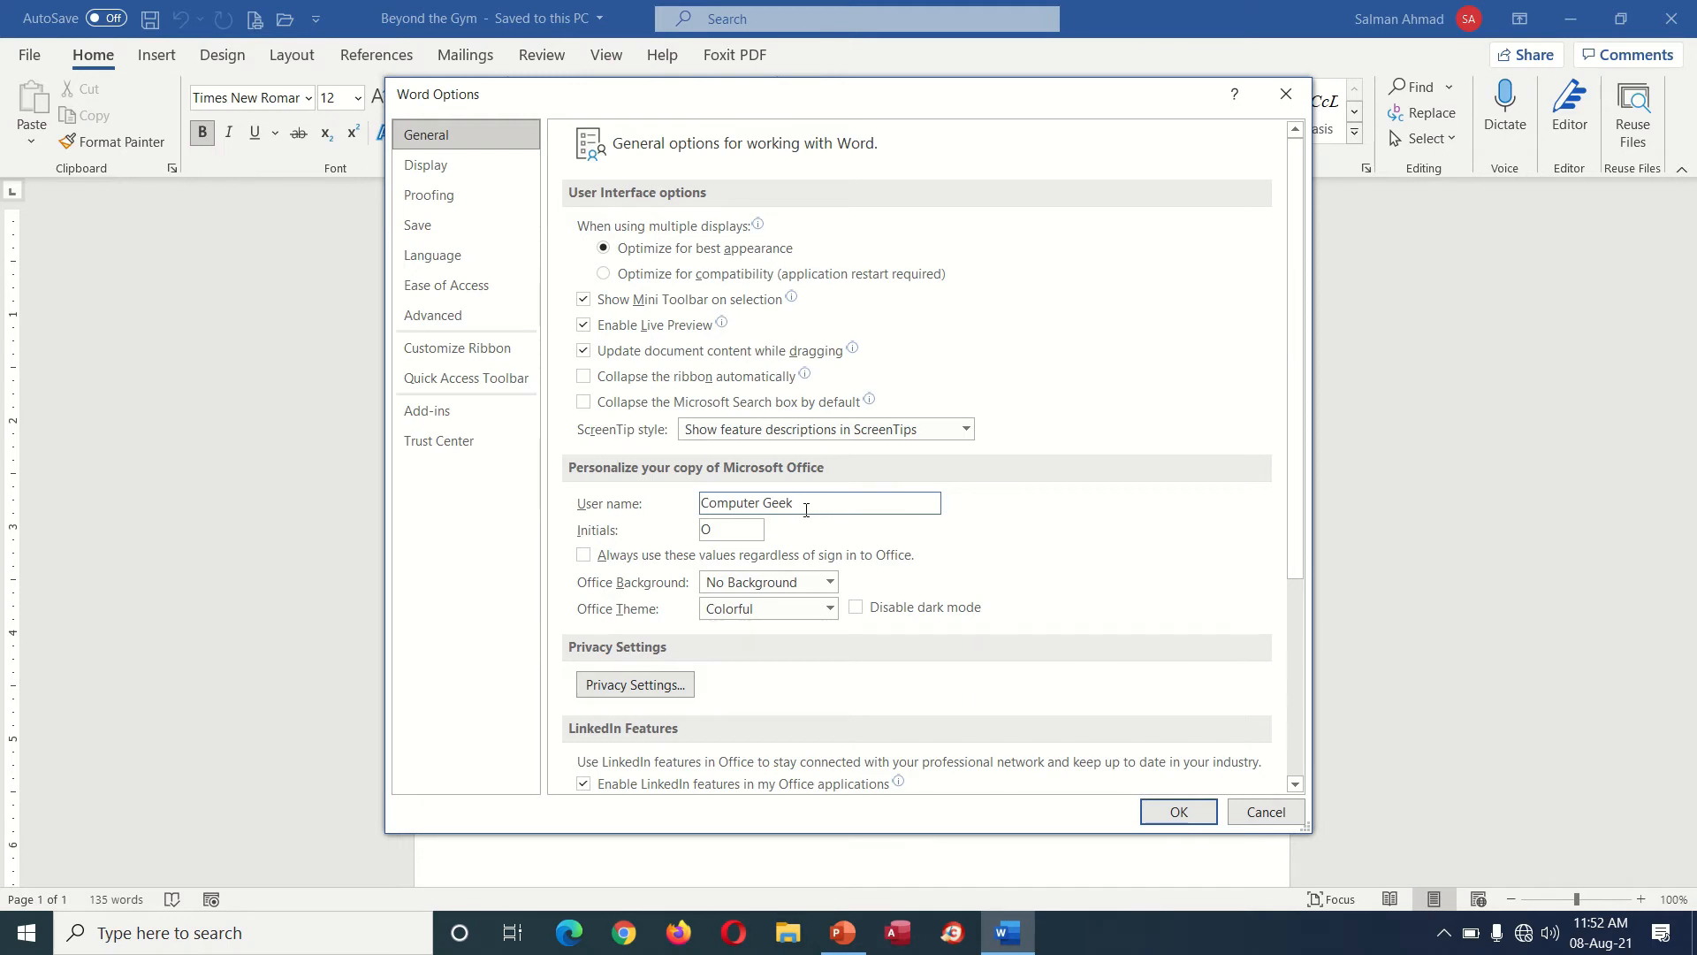
left_click_drag(816, 505, 704, 509)
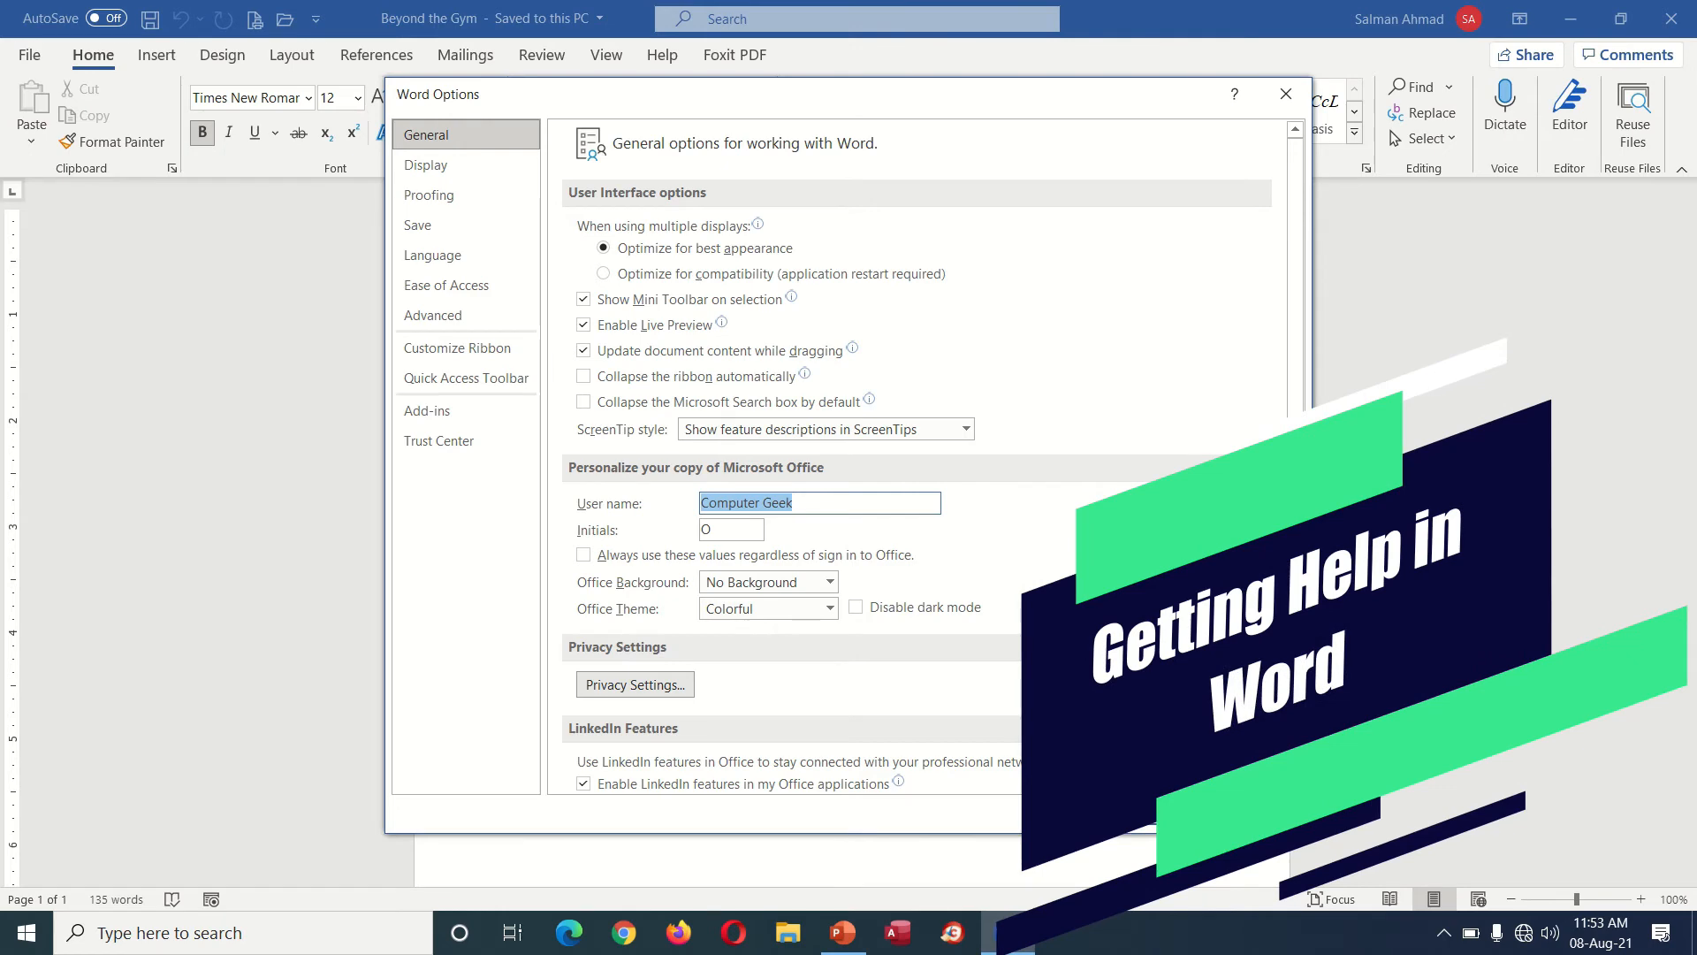
left_click(1255, 808)
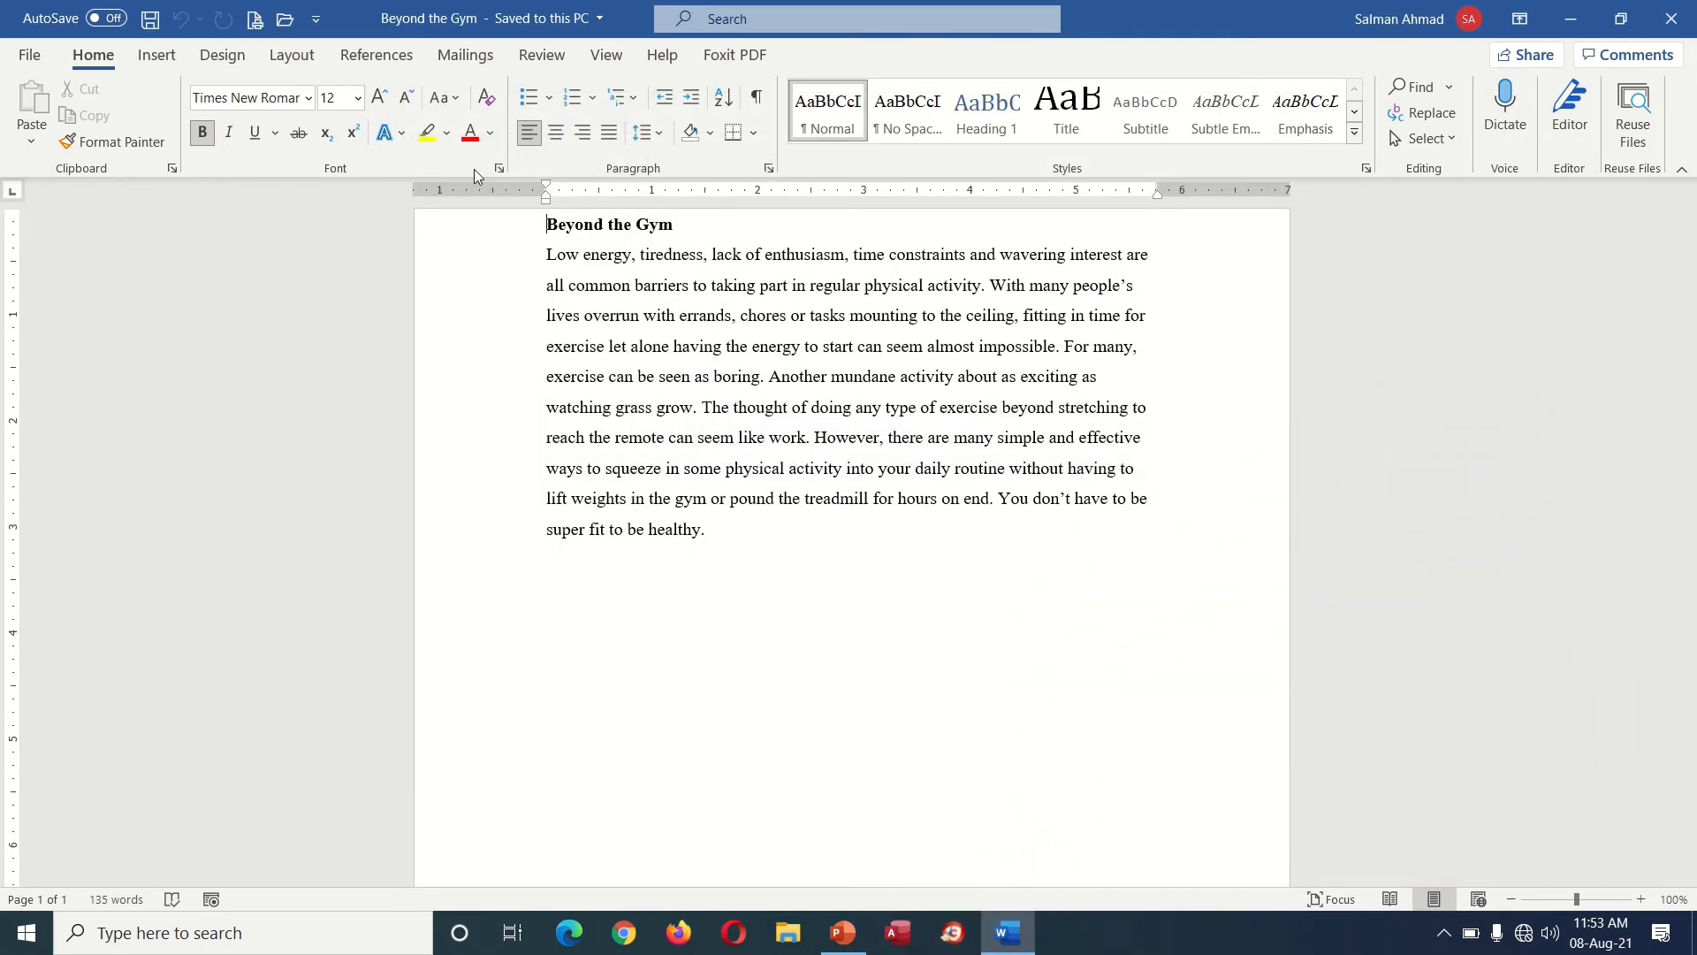
- Show Word's Help commands and view the suggested actions offered by the search box
left_click(659, 58)
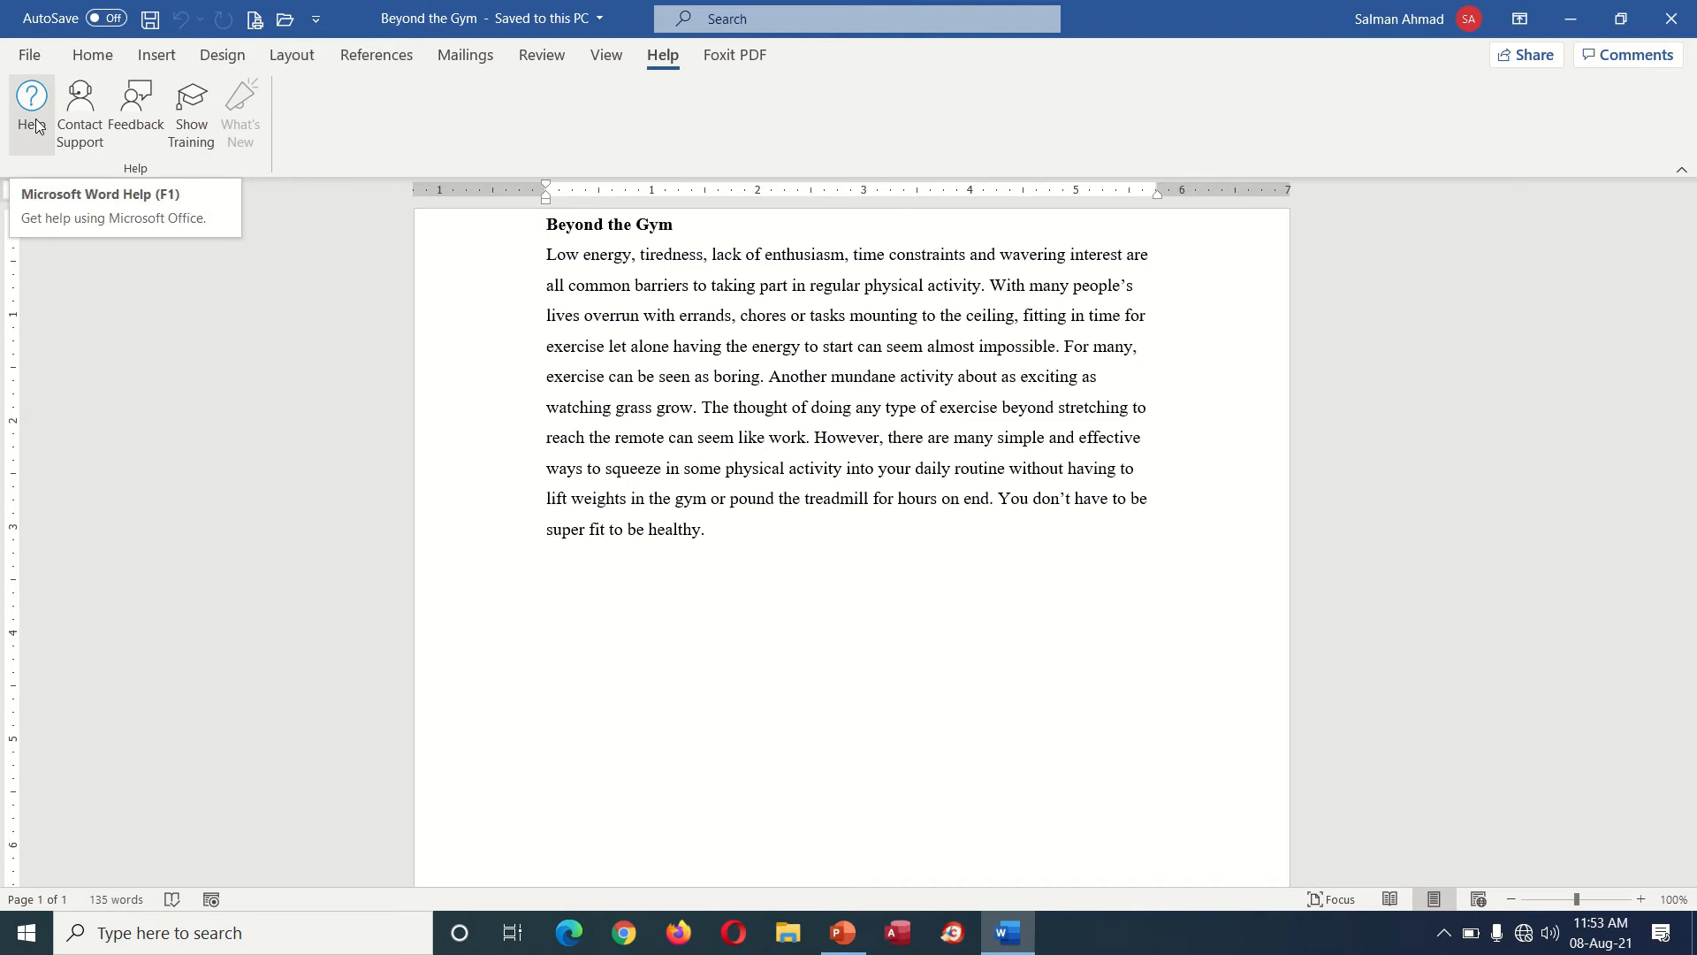
left_click(723, 21)
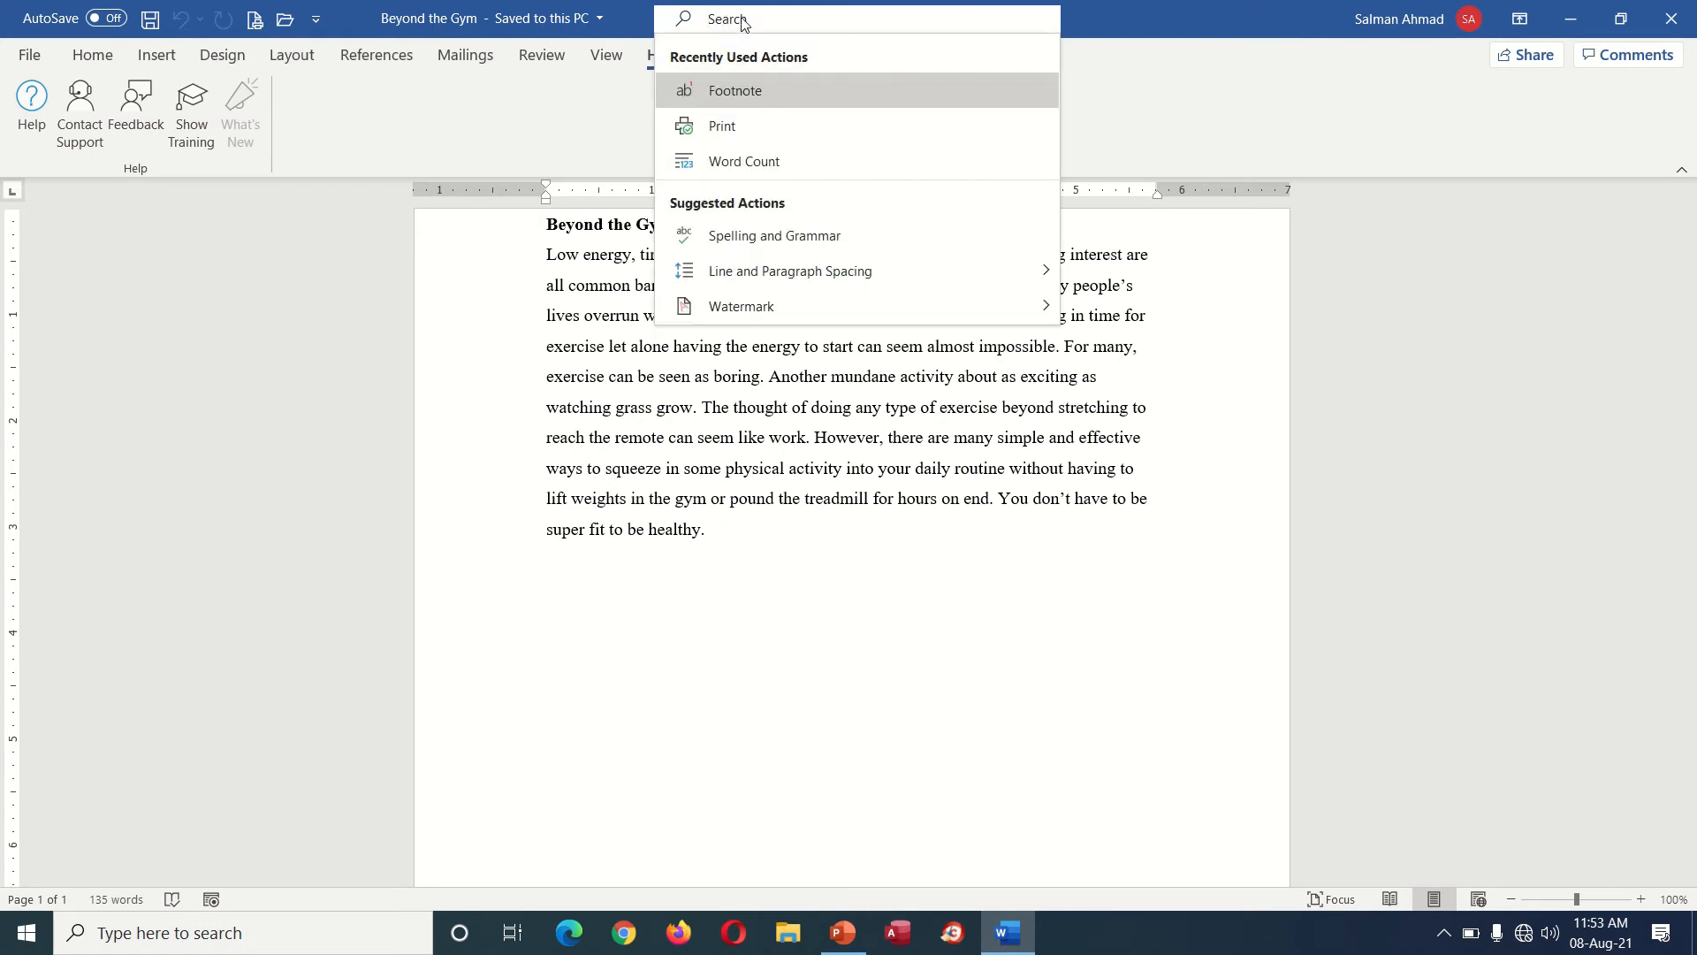
left_click(1116, 4)
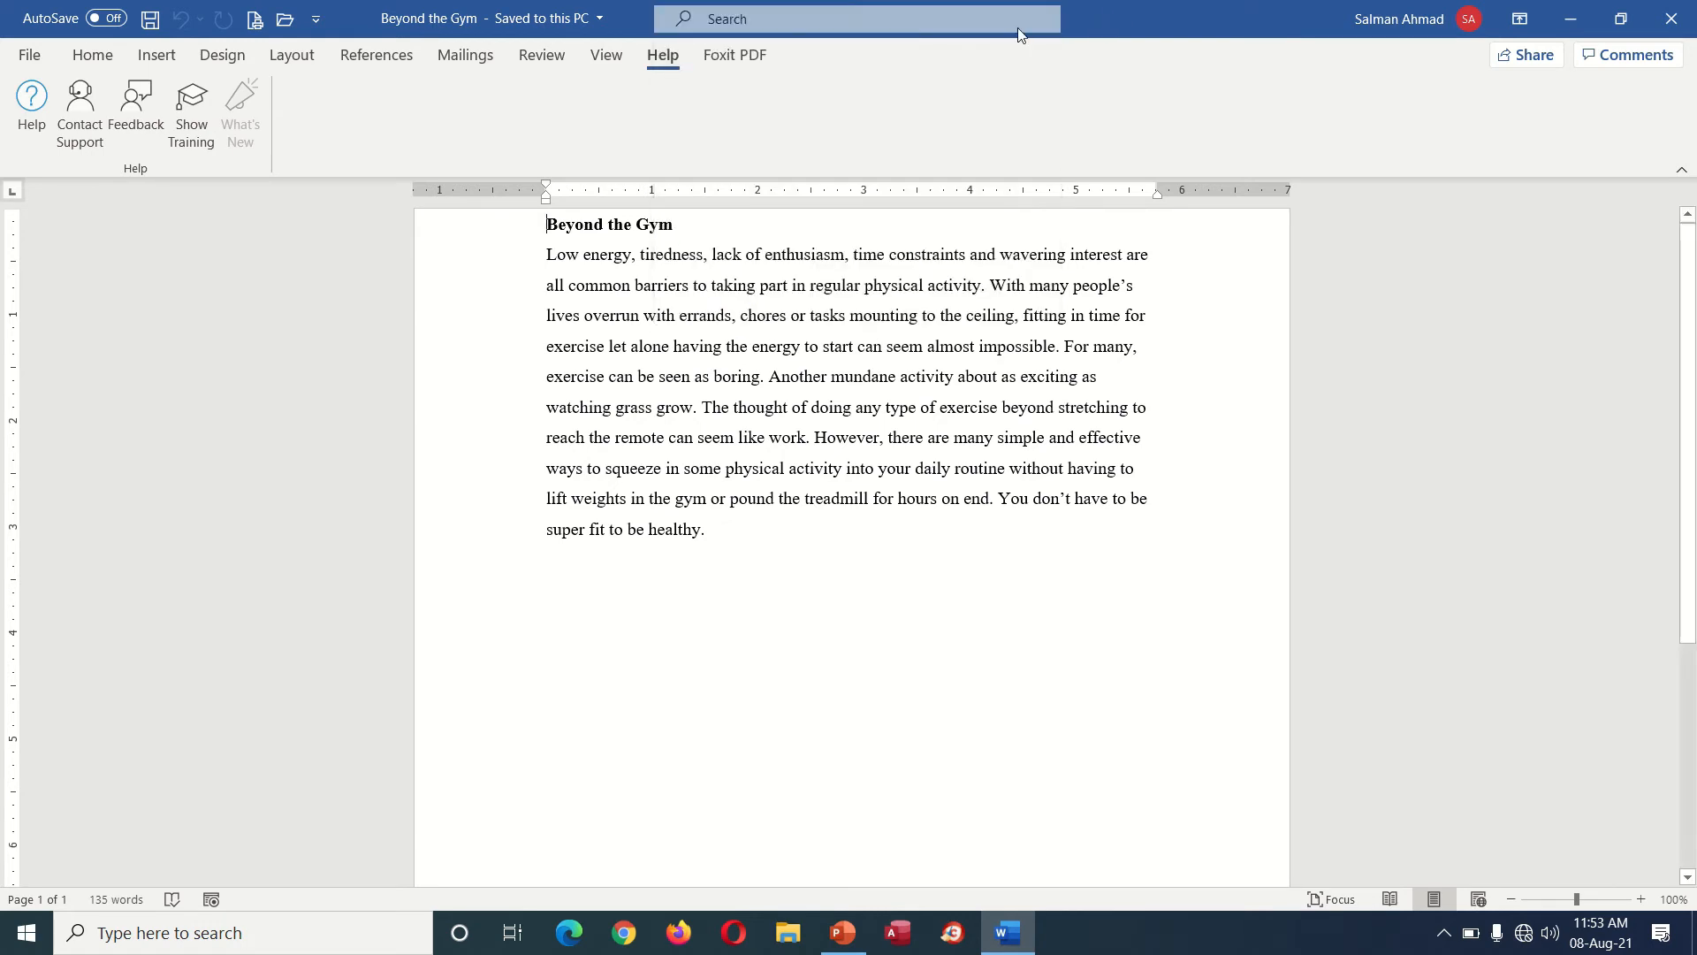
- Search Word's commands for "insert table" and add a table with 7 columns and 3 rows above the Beyond the Gym heading
left_click(855, 21)
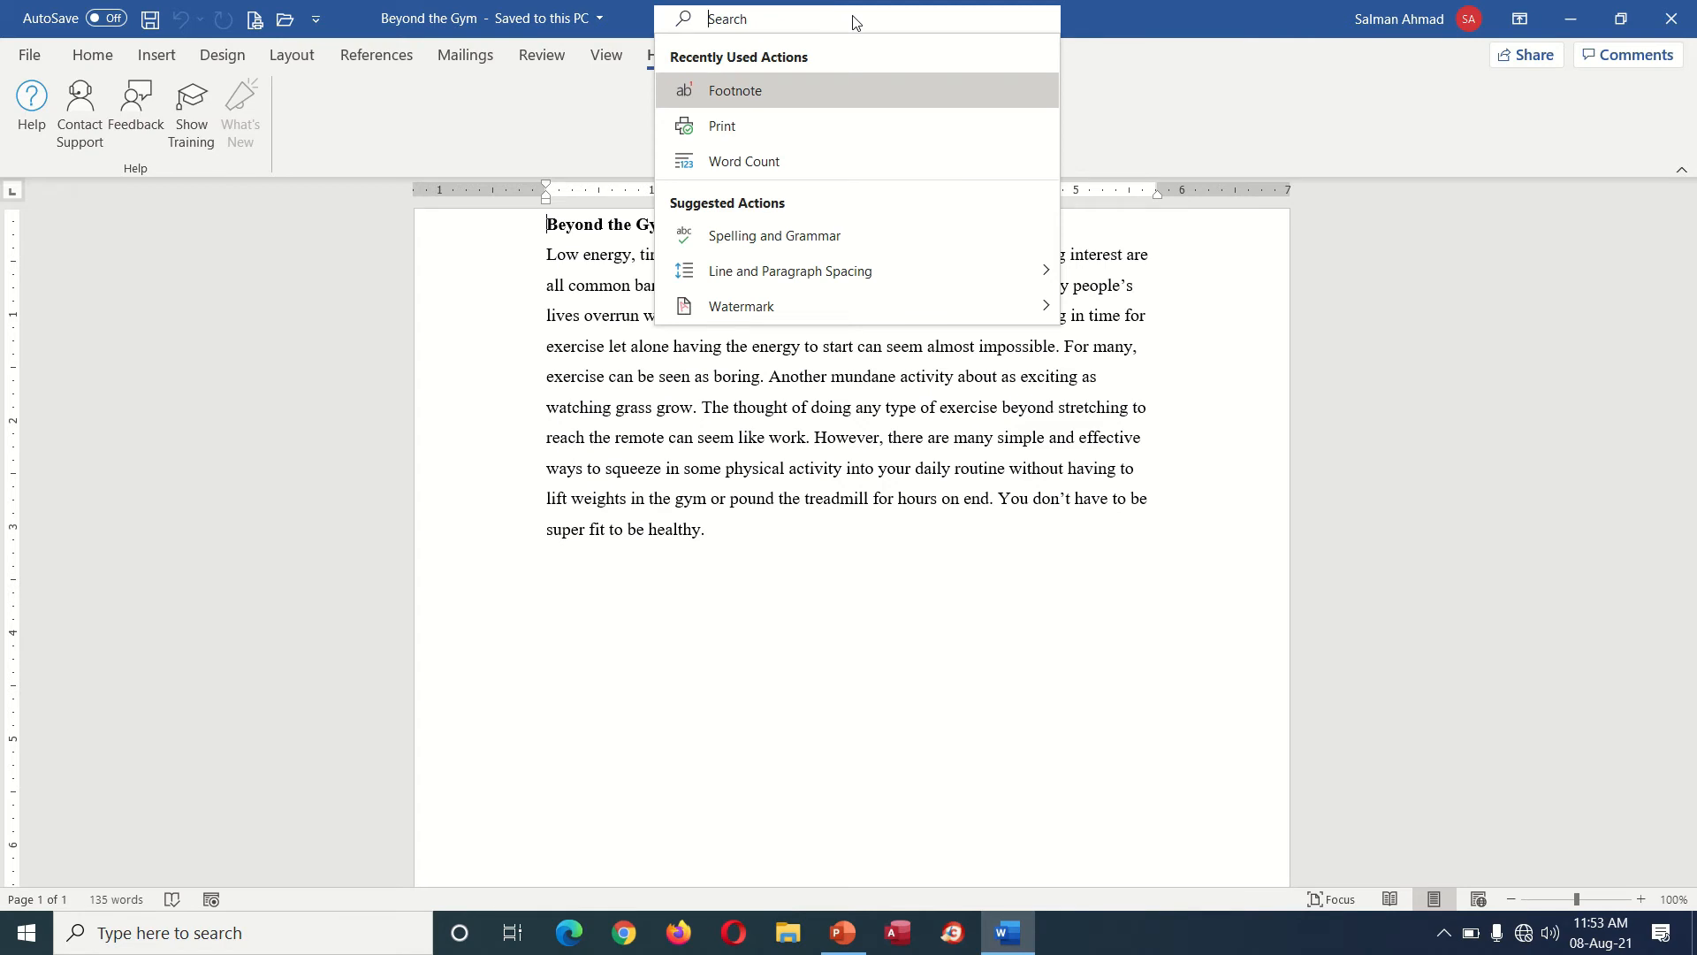
type("ins")
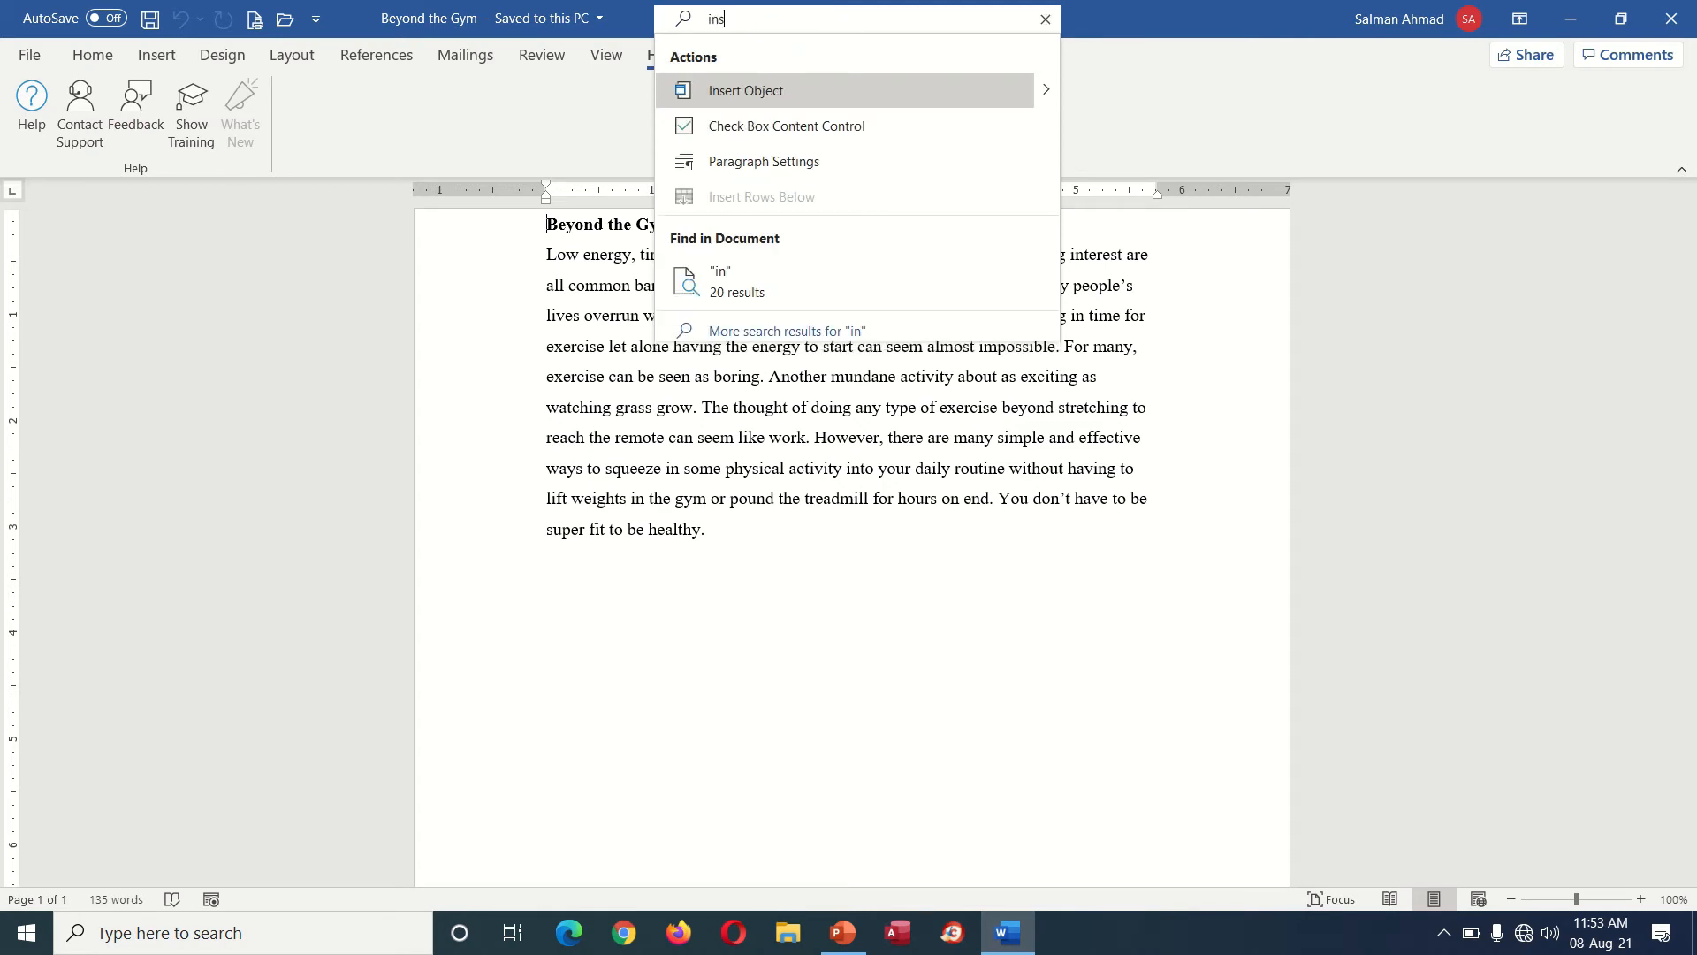
type("ert table")
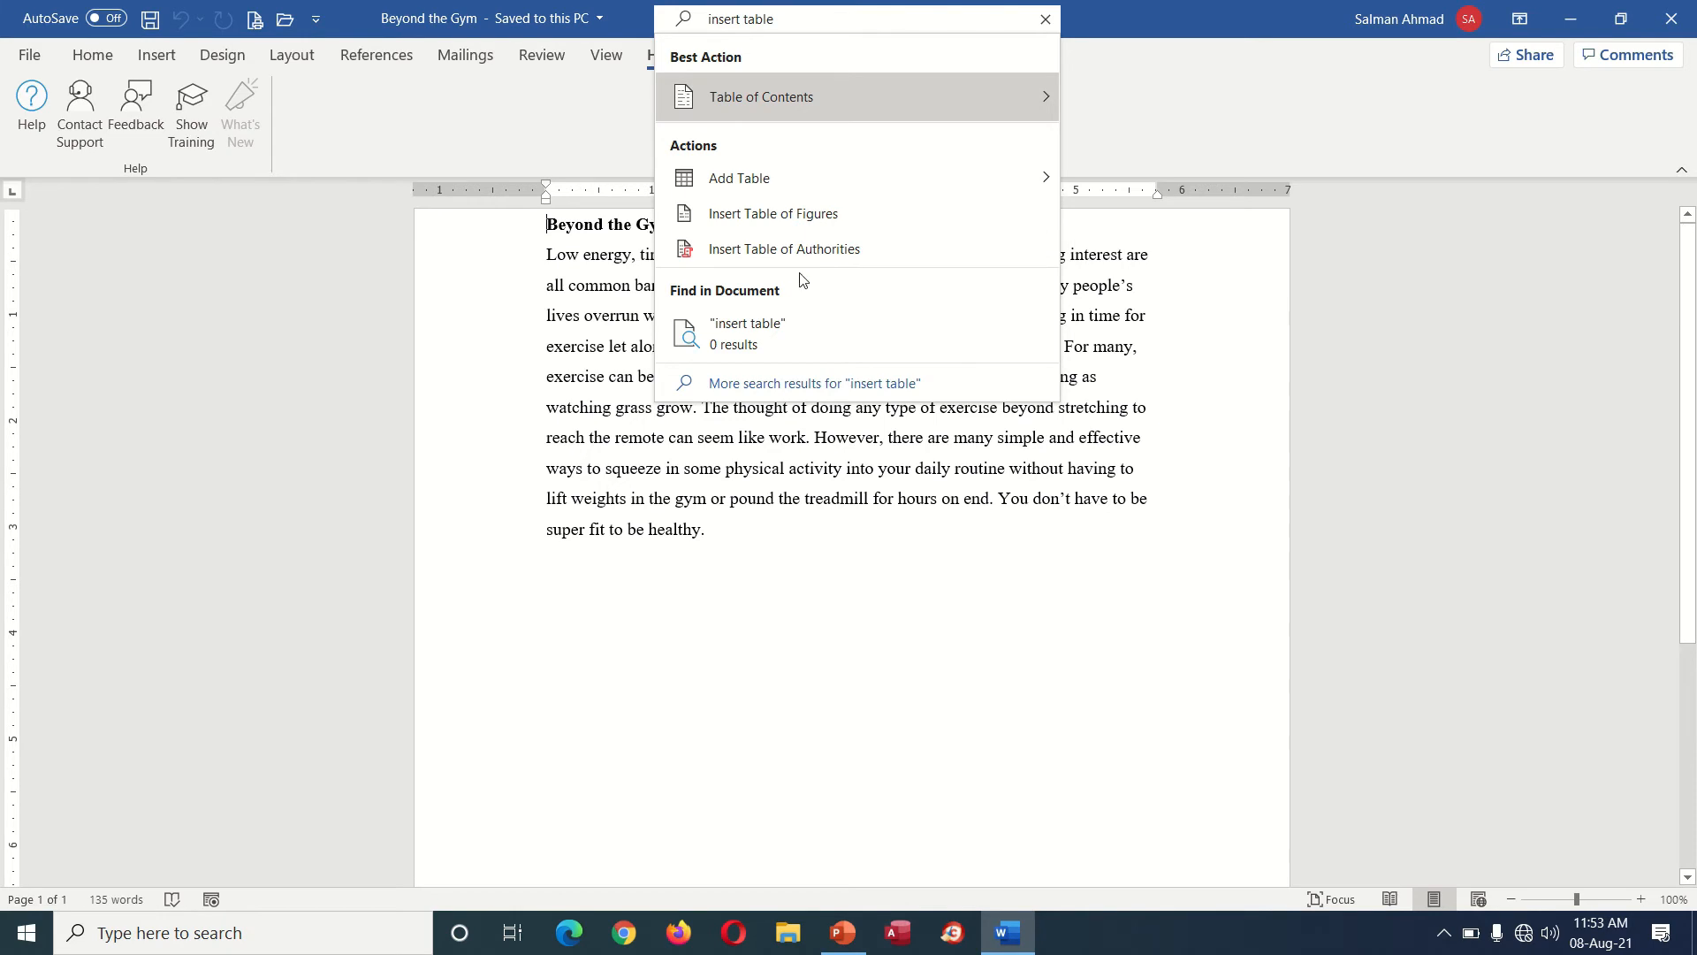
mouse_move(755, 194)
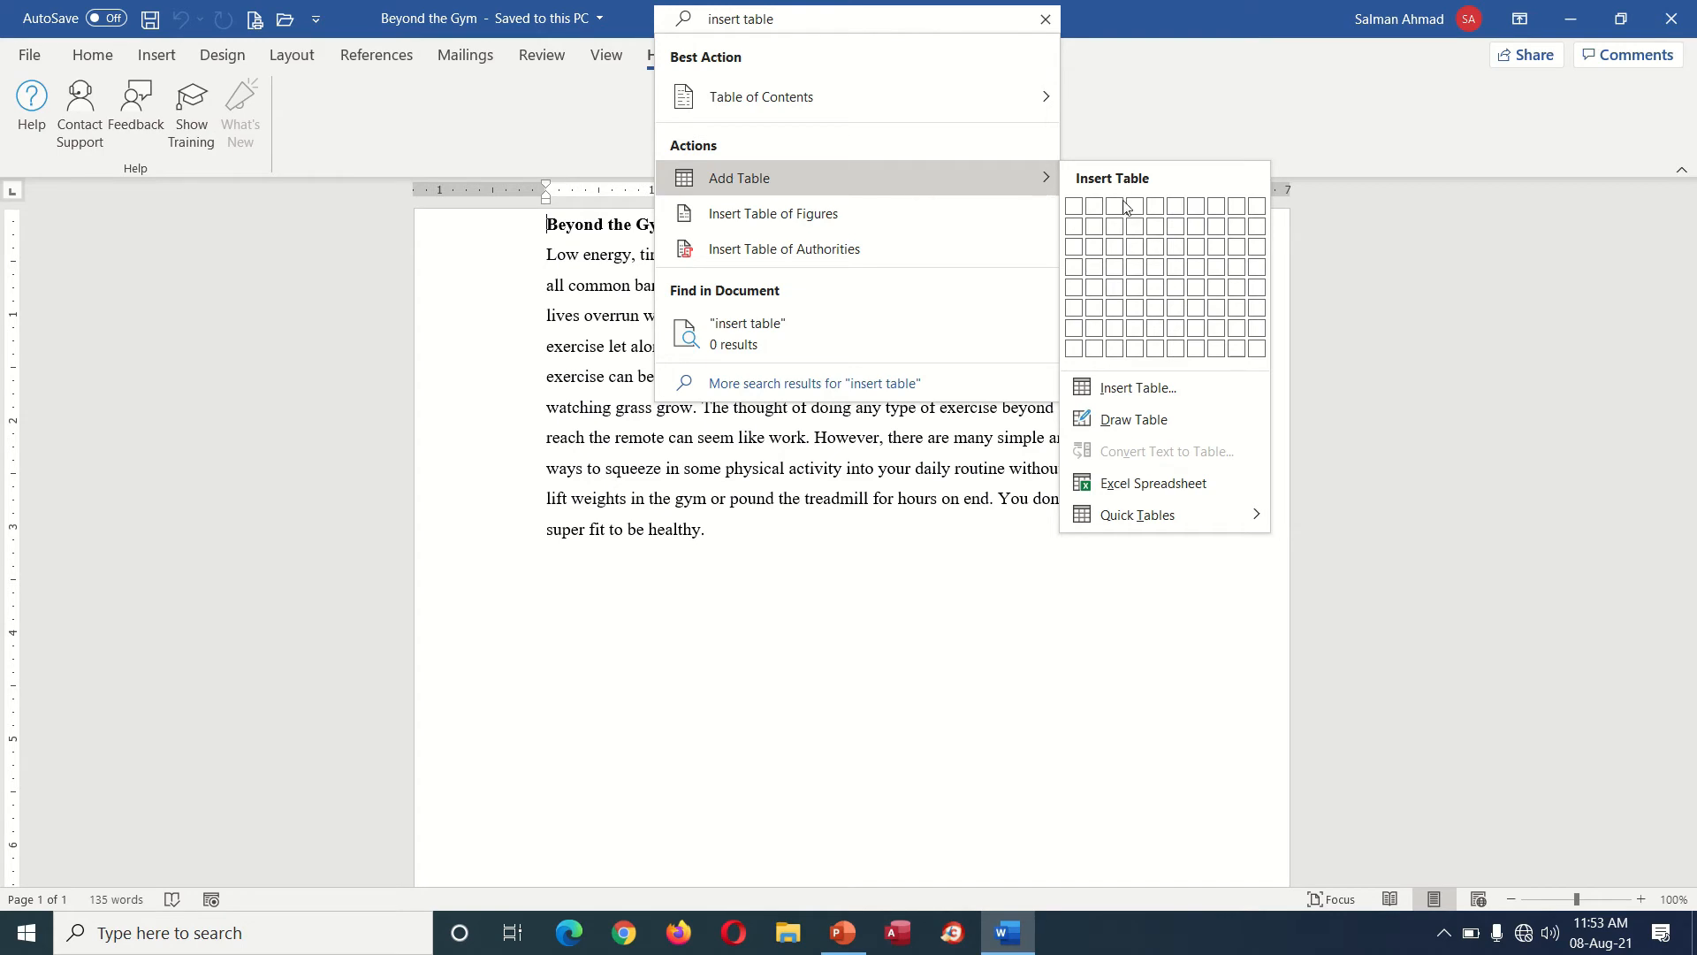
left_click(1207, 253)
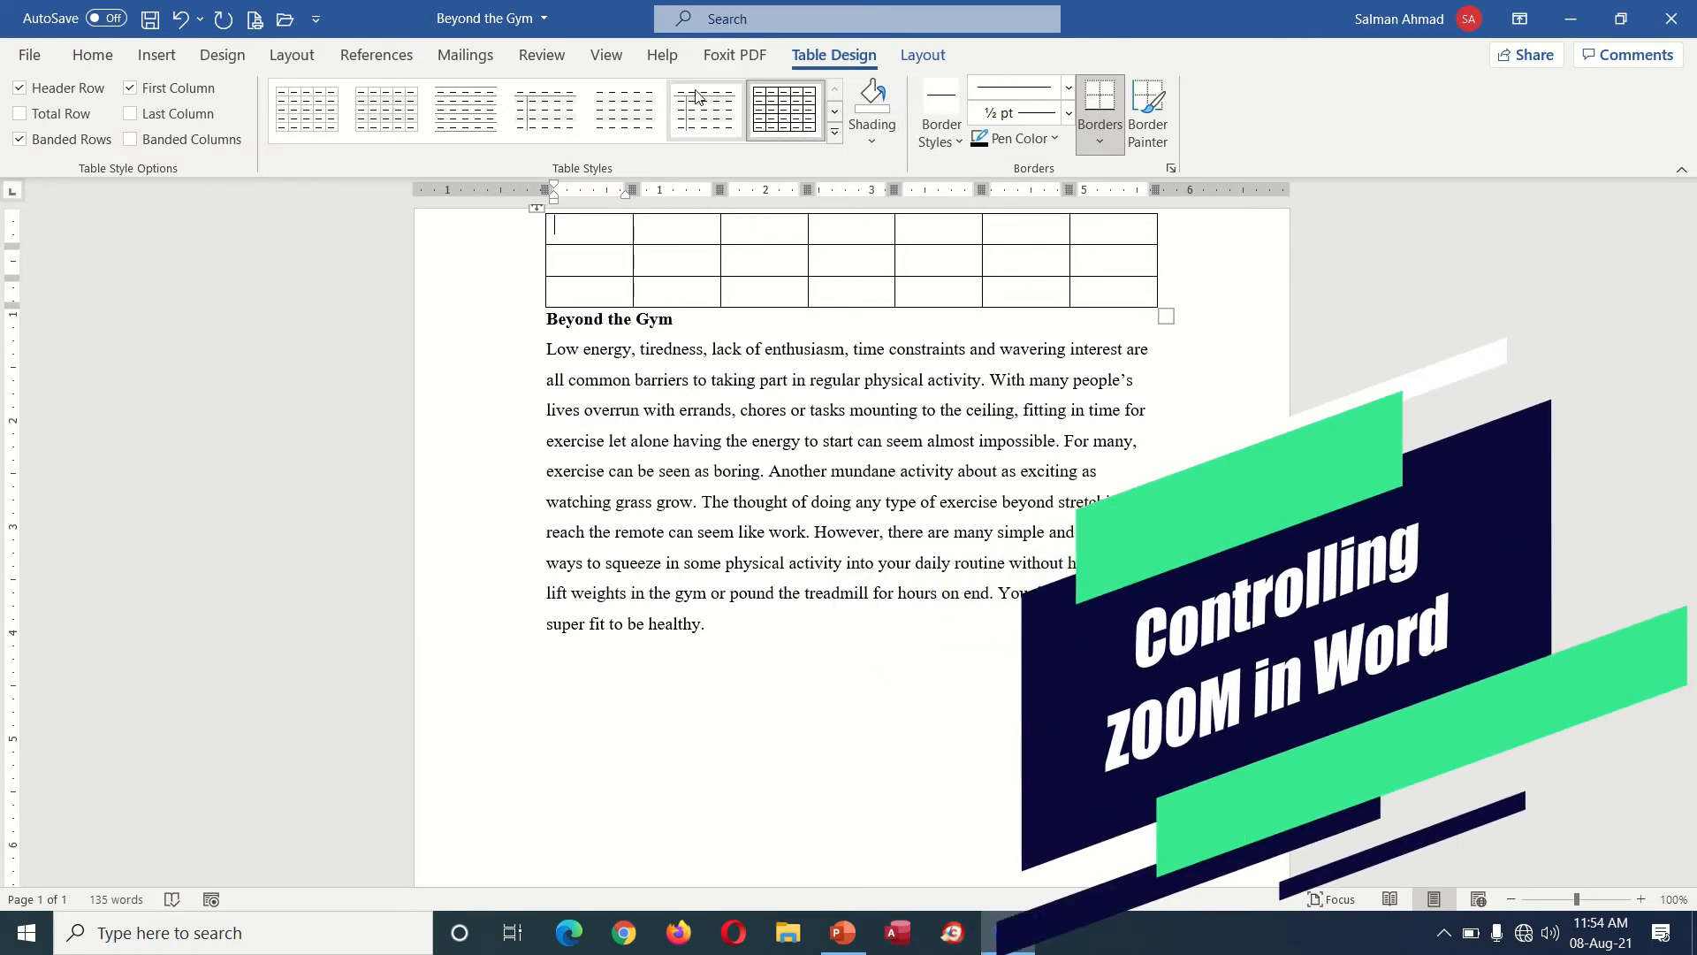
- Zoom the document in and out repeatedly between 80% and 130%, ending at 90%
left_click(1641, 899)
left_click(1640, 899)
left_click(1510, 899)
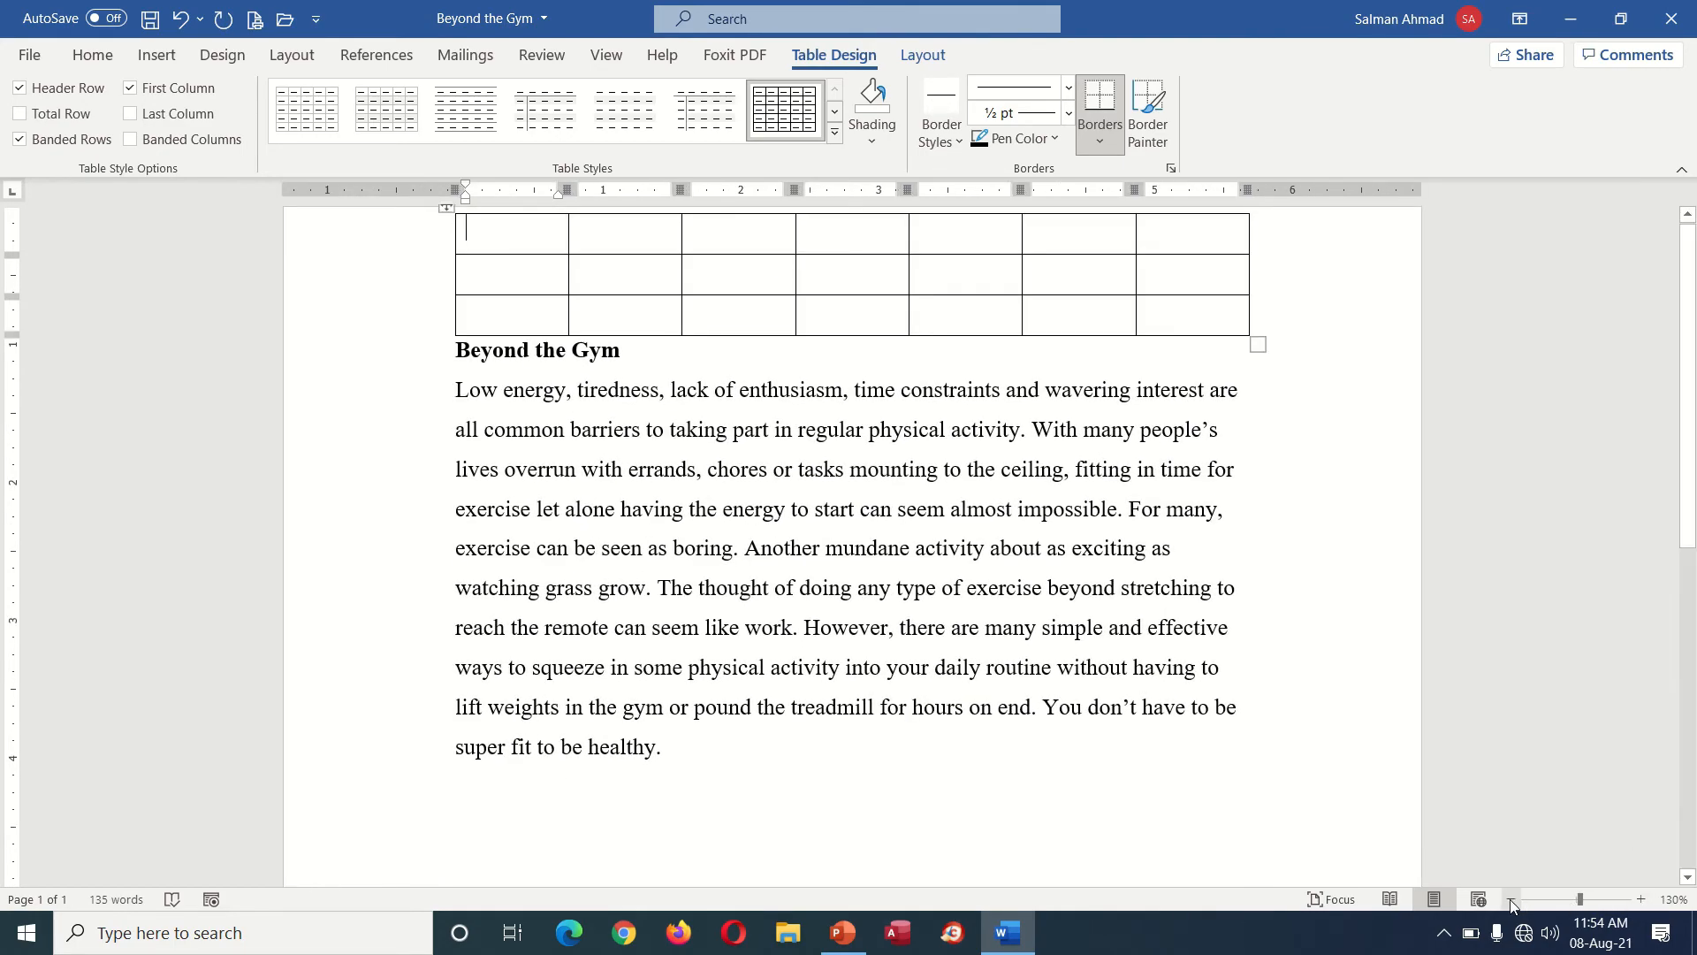
left_click(1511, 899)
left_click(1510, 898)
left_click(1511, 899)
left_click(1510, 898)
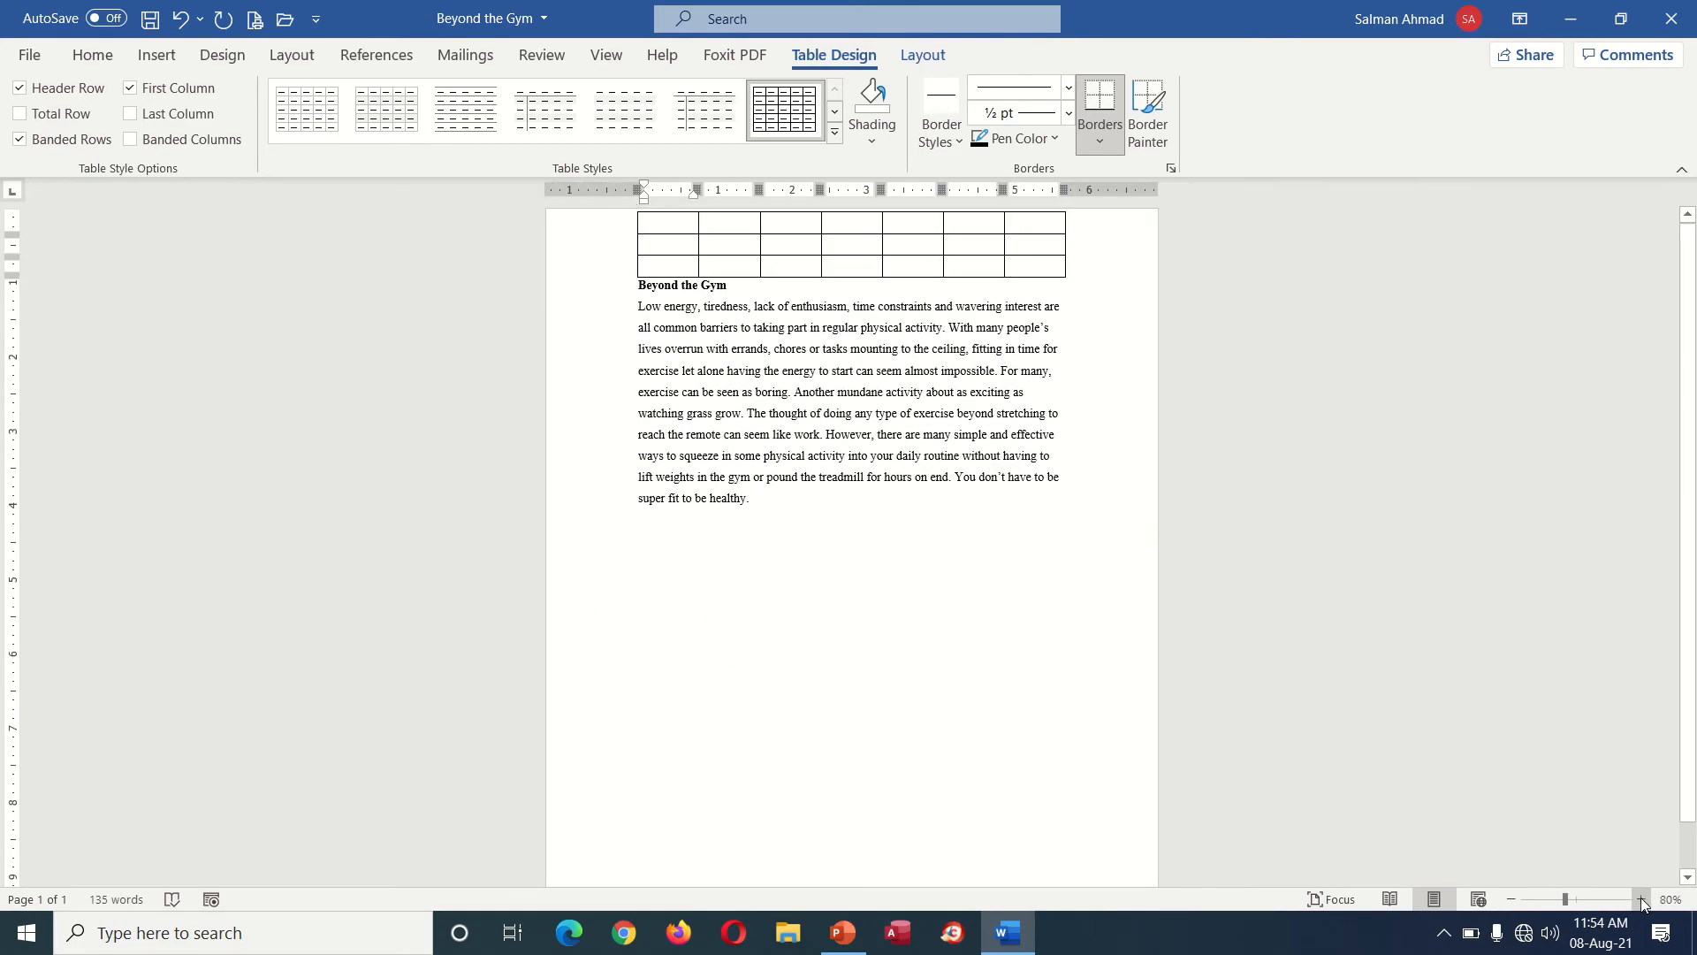
left_click(1640, 899)
left_click(1641, 899)
left_click(1641, 899)
left_click(1641, 900)
left_click(1641, 900)
left_click(1511, 898)
left_click(1510, 899)
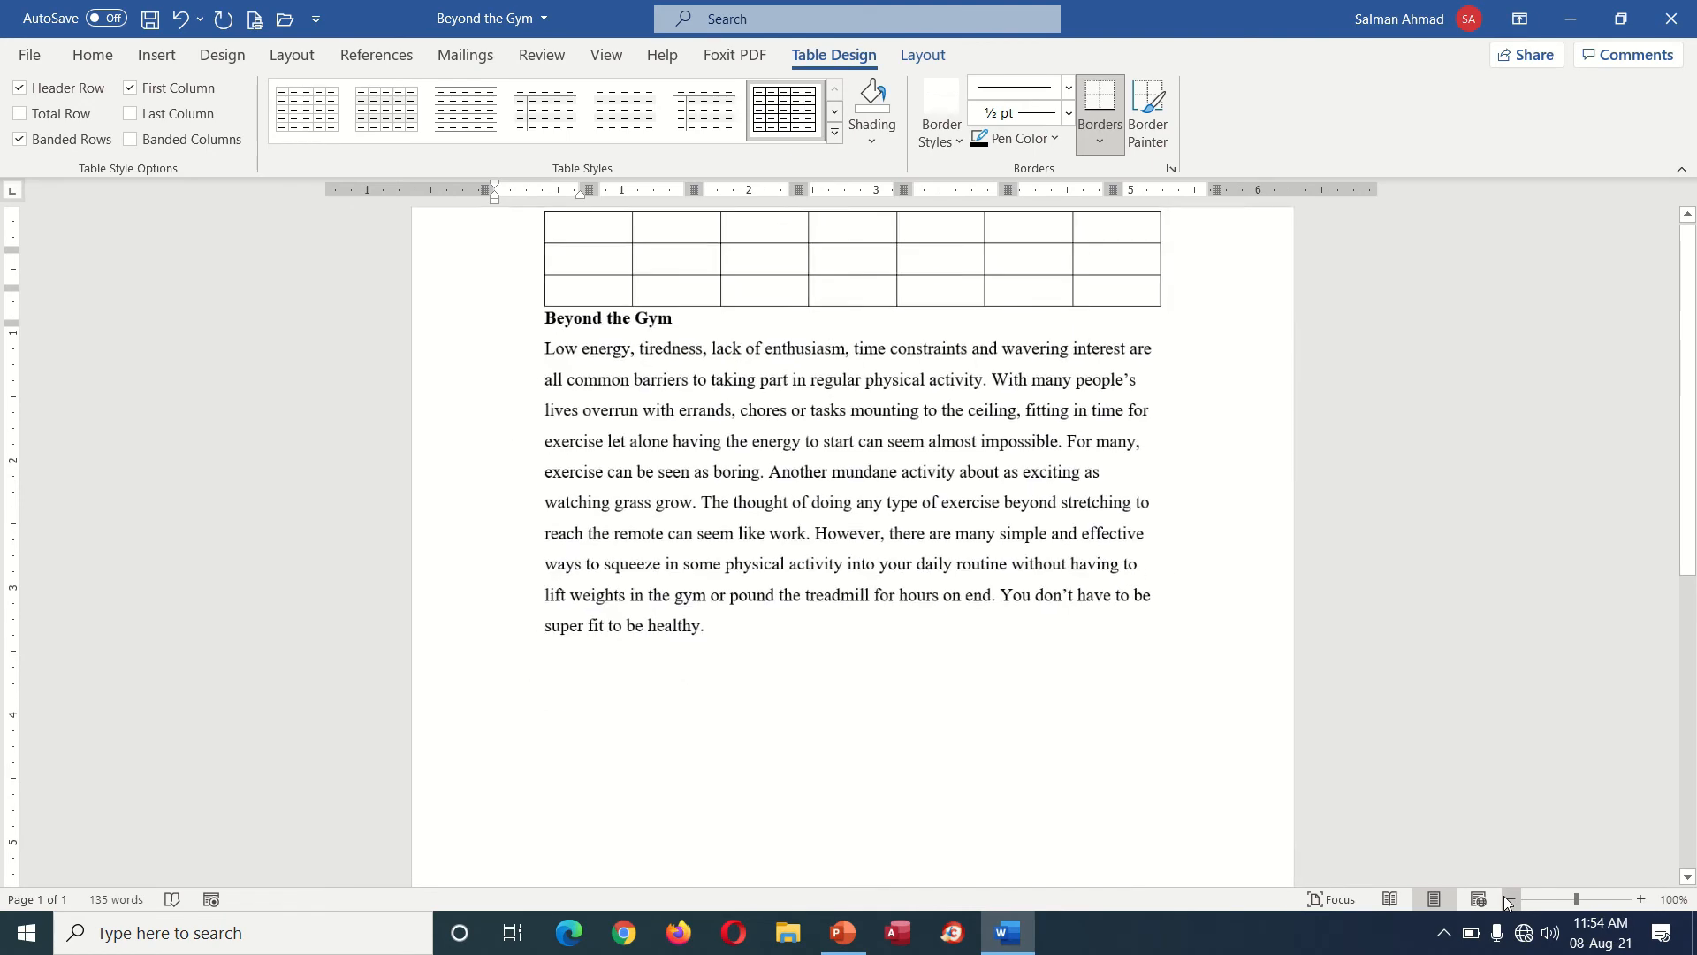
left_click(1511, 899)
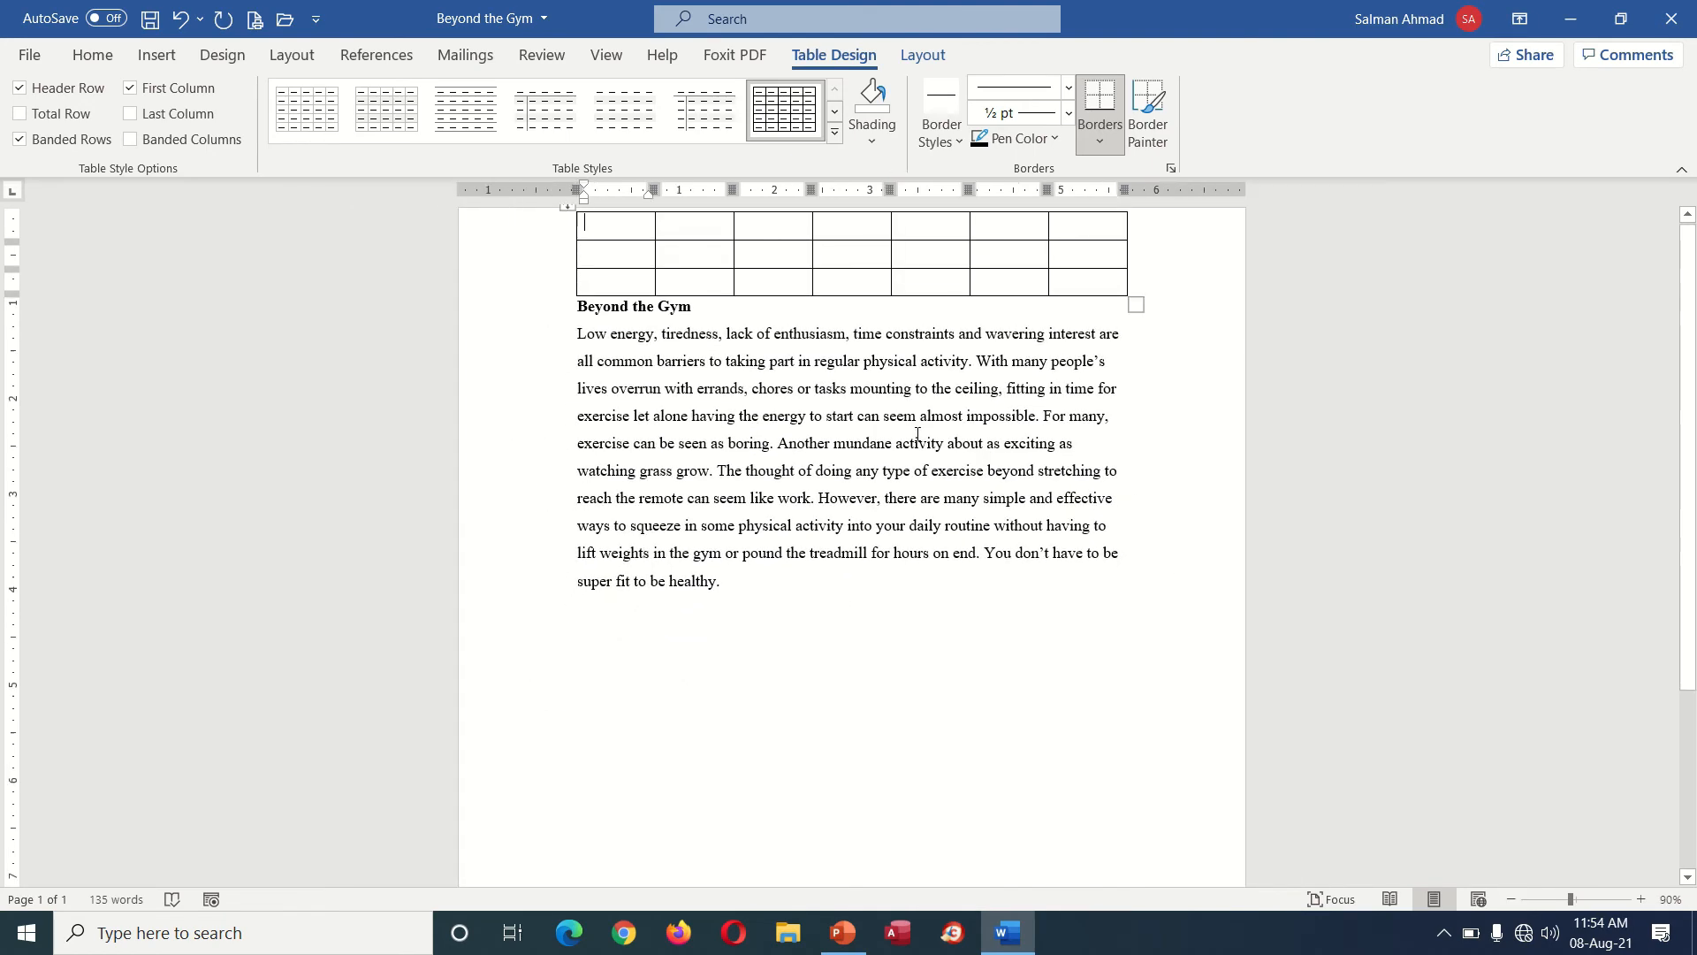
- Set the document zoom to 100%, and try the 200% and 75% presets in the Zoom dialog before confirming 100%
left_click(601, 55)
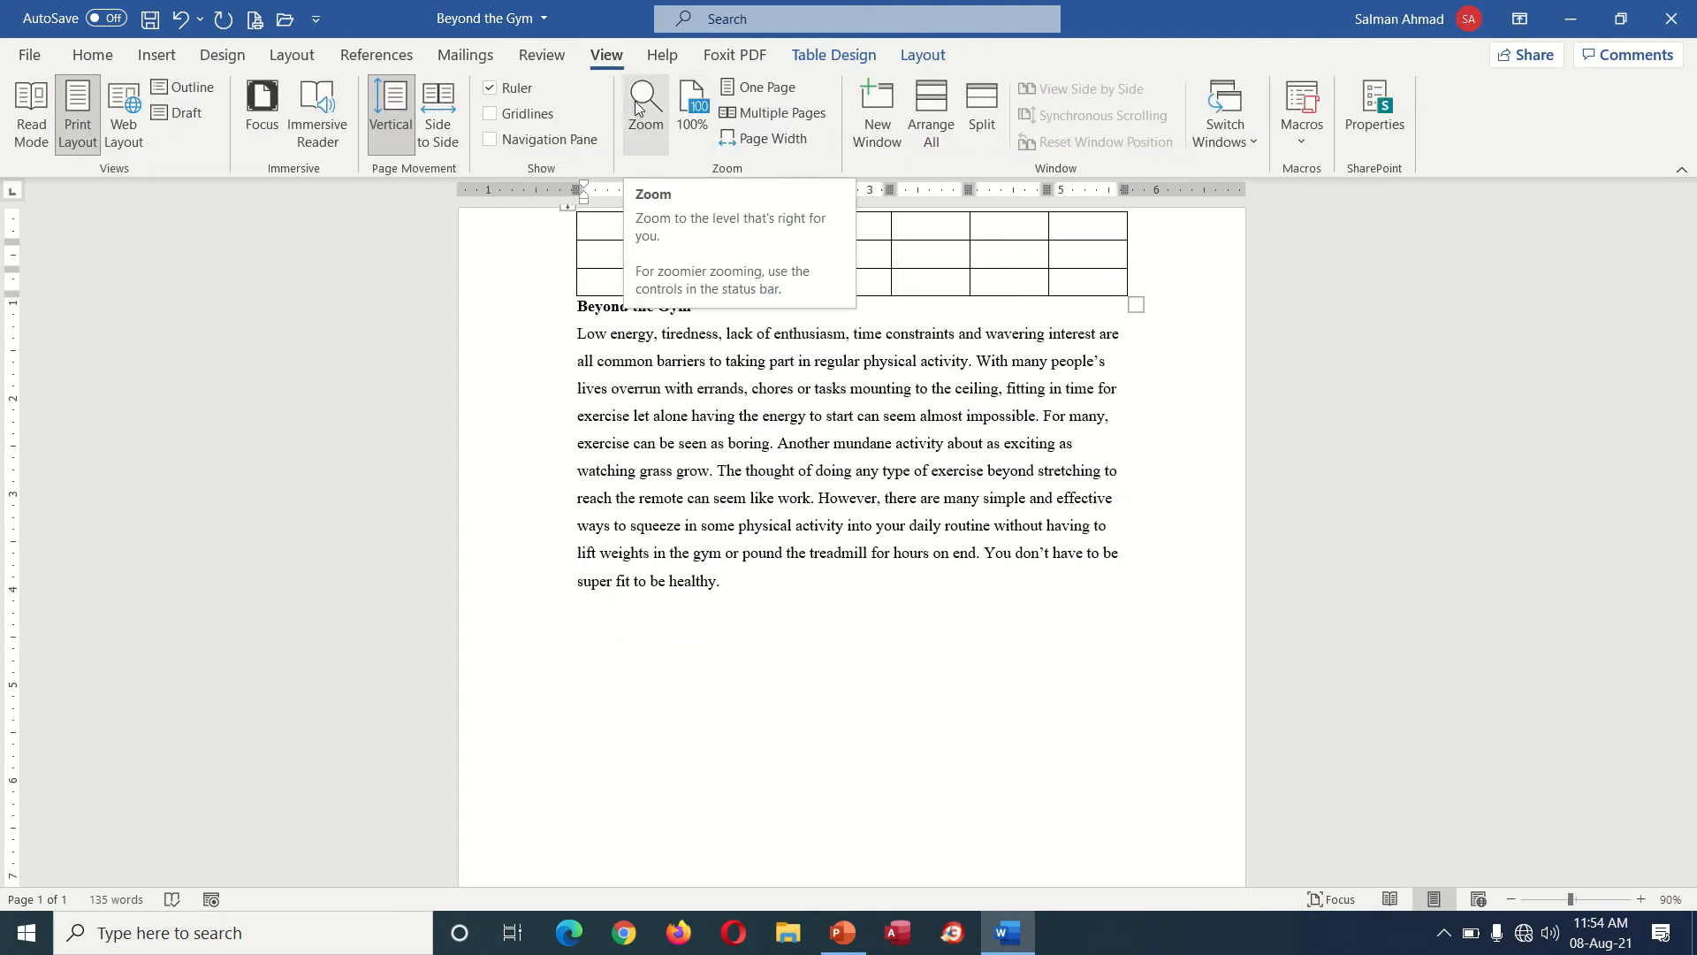
left_click(686, 108)
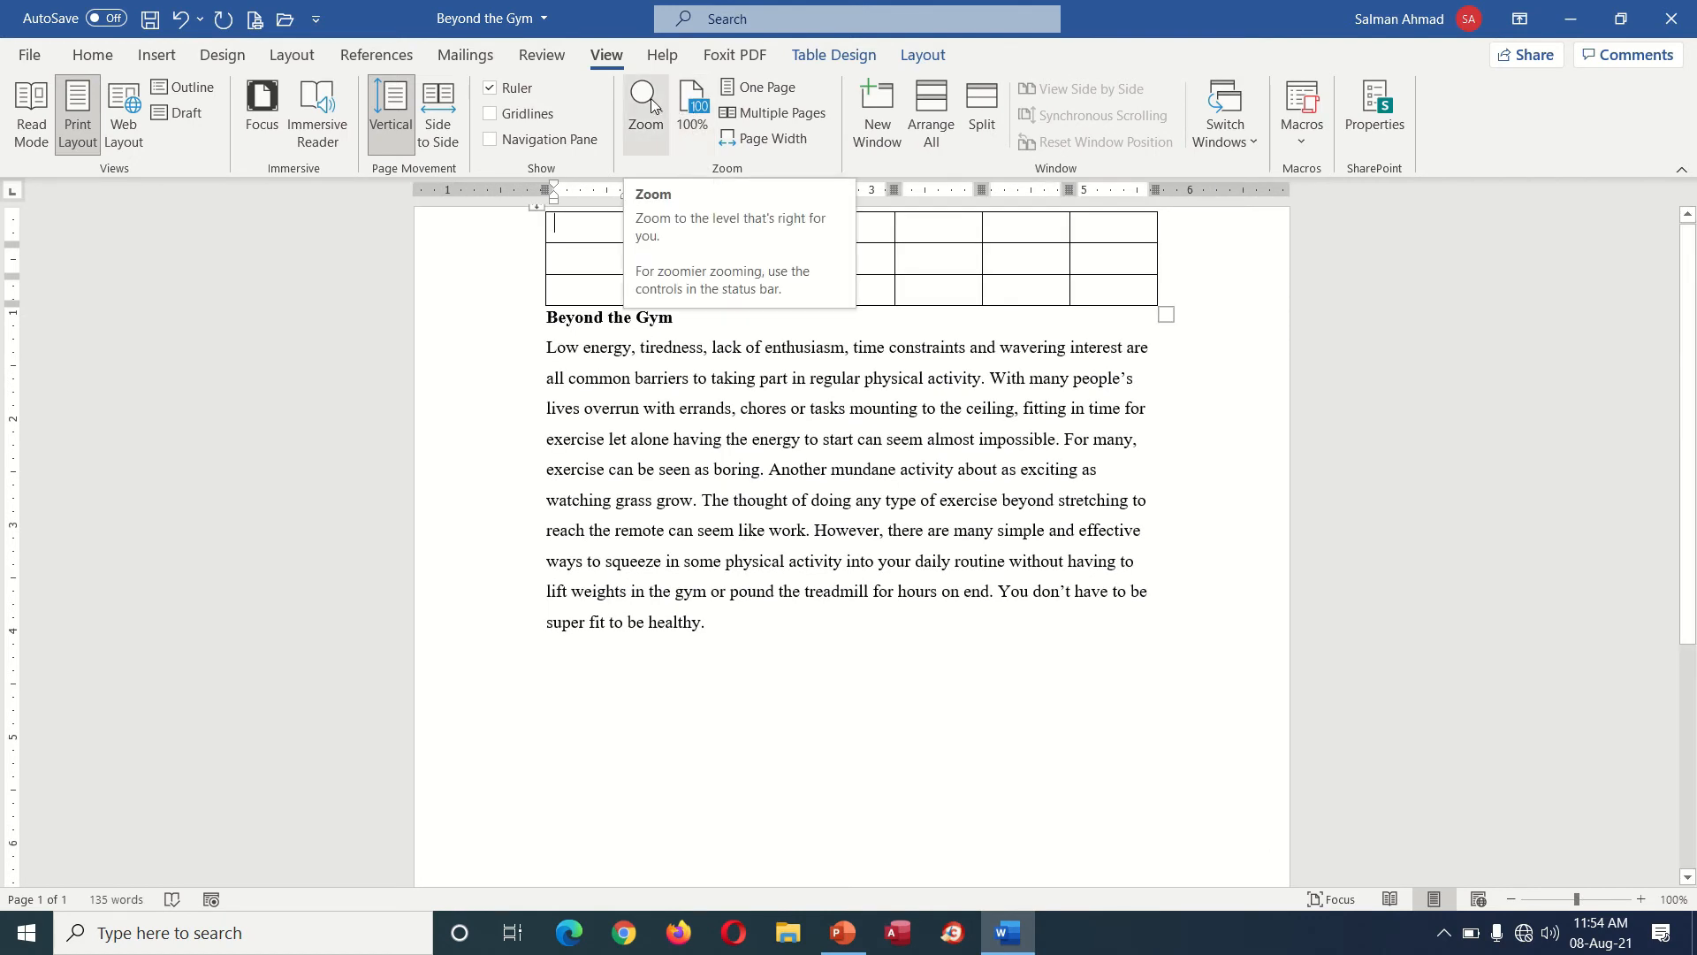
left_click(652, 104)
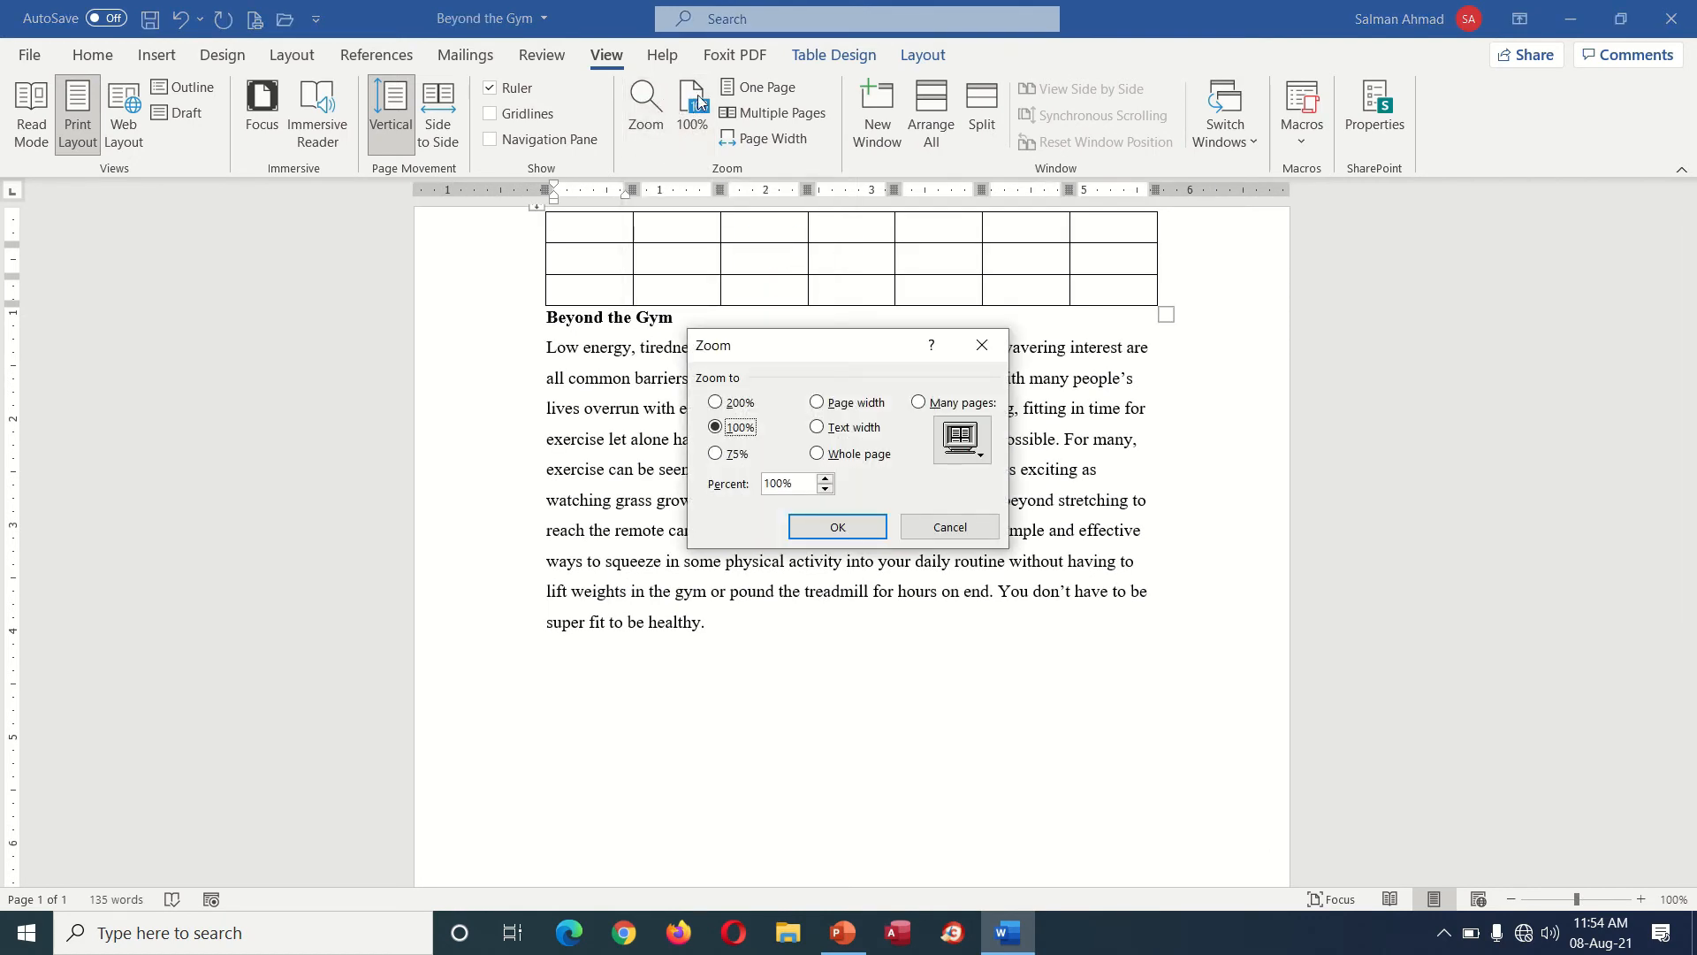
left_click(736, 403)
left_click(738, 428)
left_click(734, 454)
left_click_drag(806, 484, 773, 483)
left_click(742, 430)
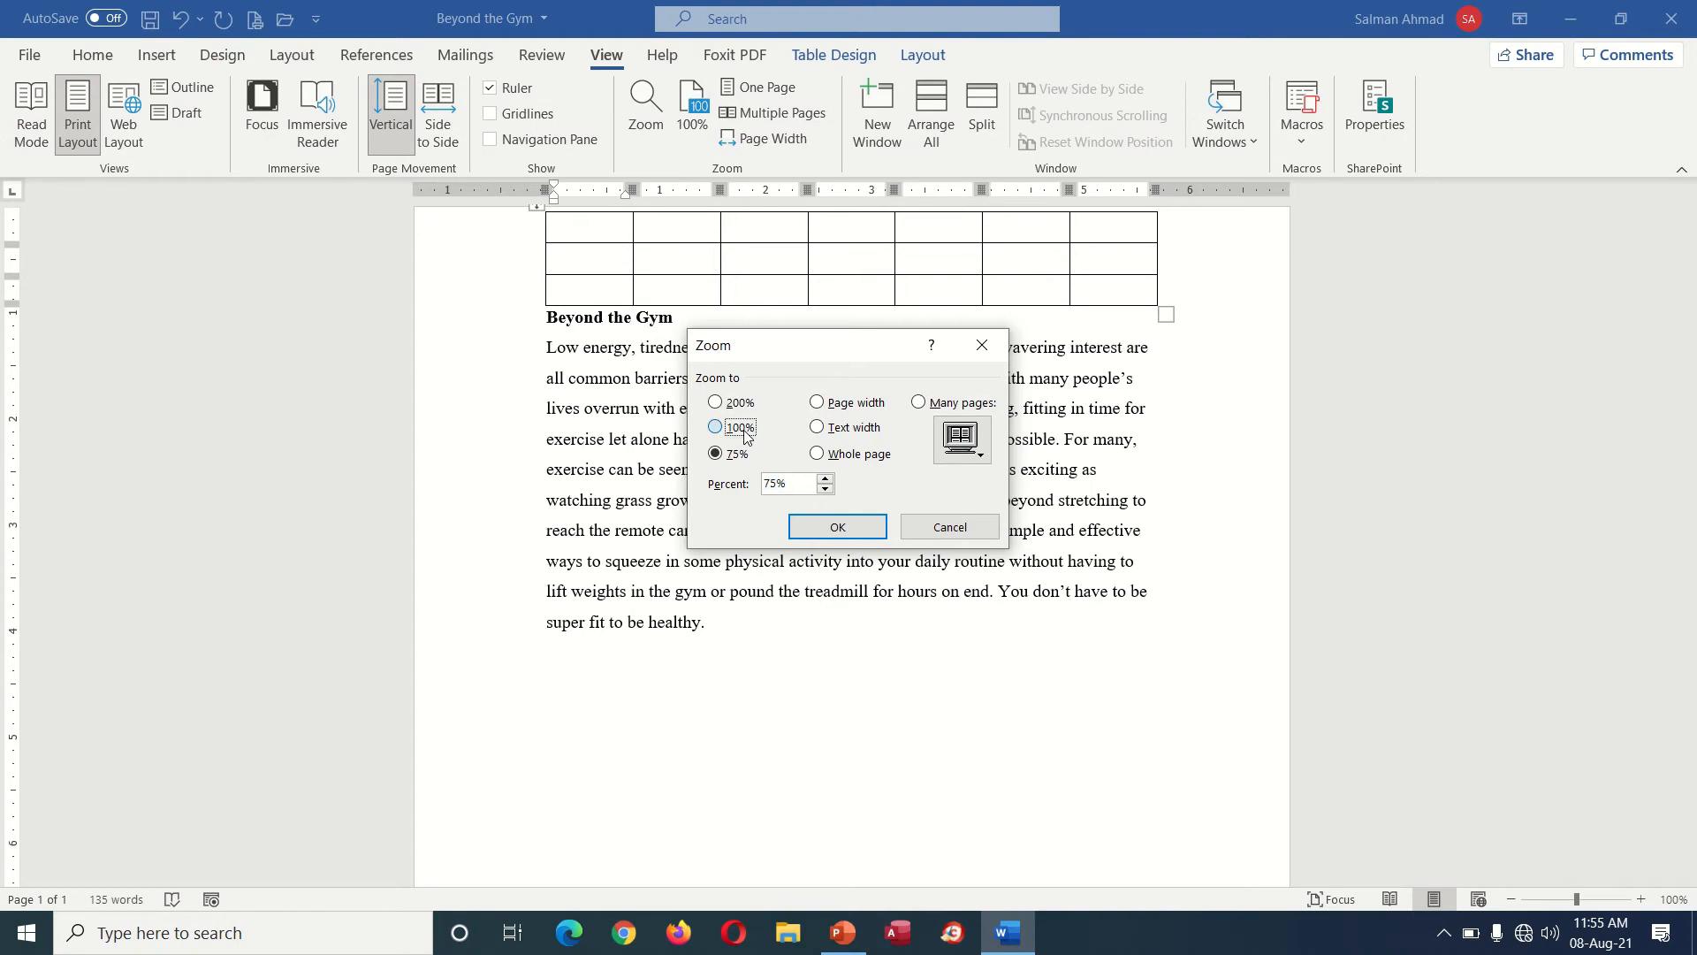
left_click(837, 528)
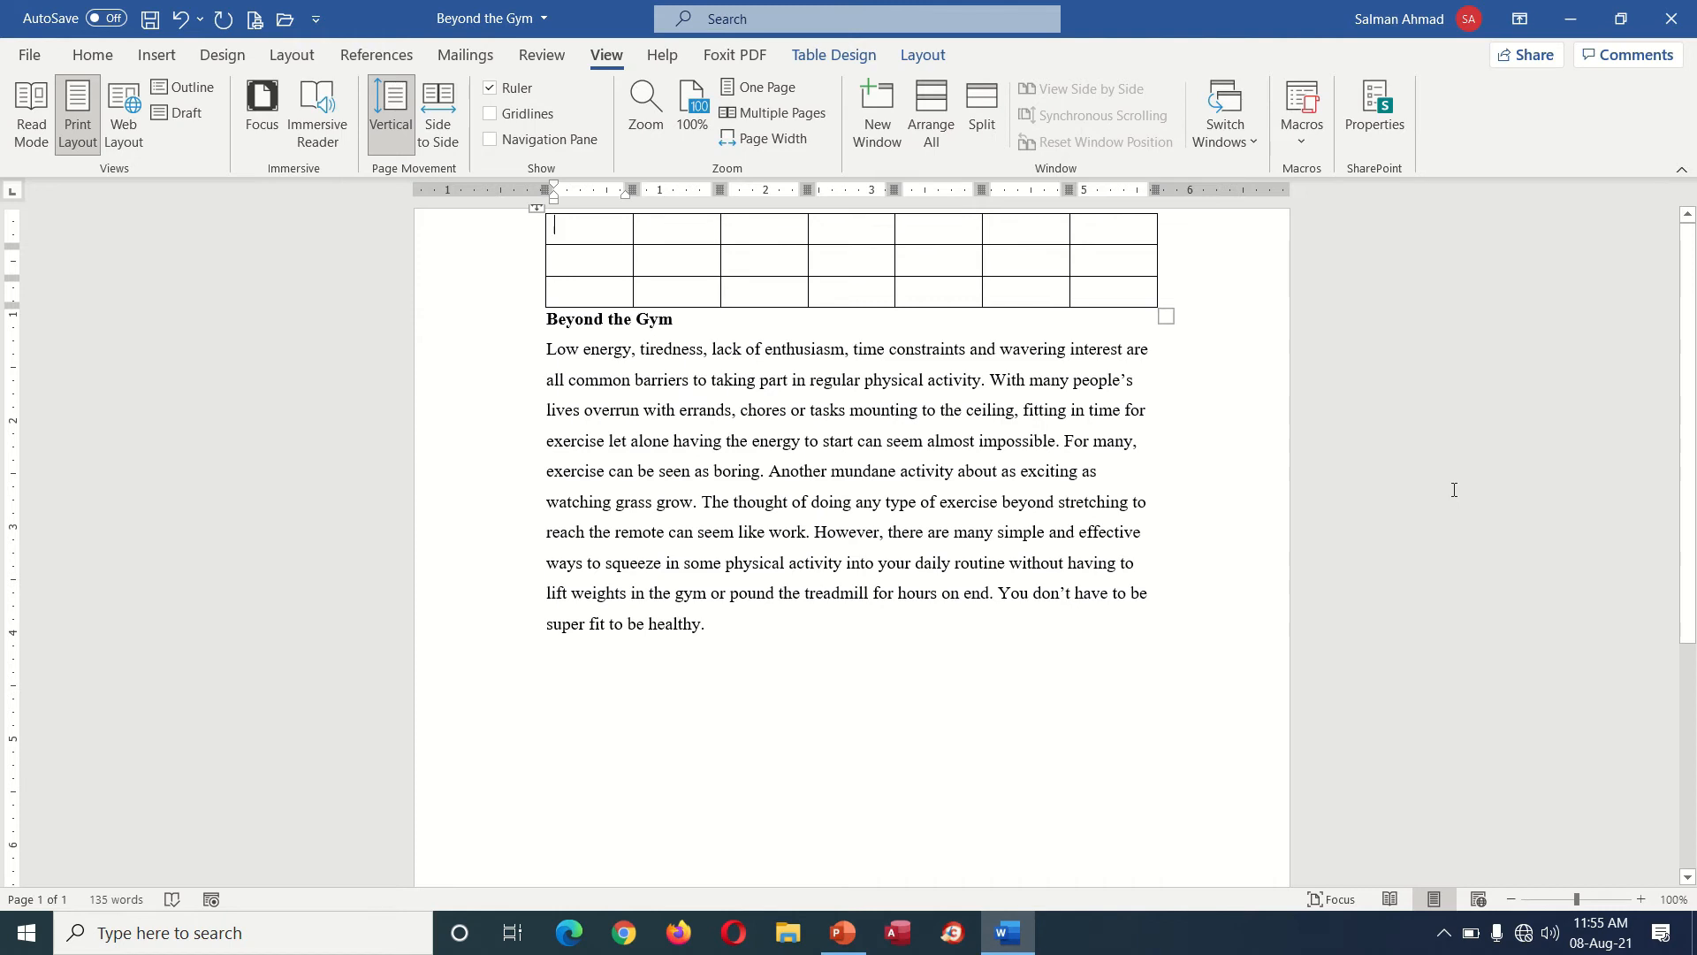
left_click(1511, 899)
left_click(1641, 898)
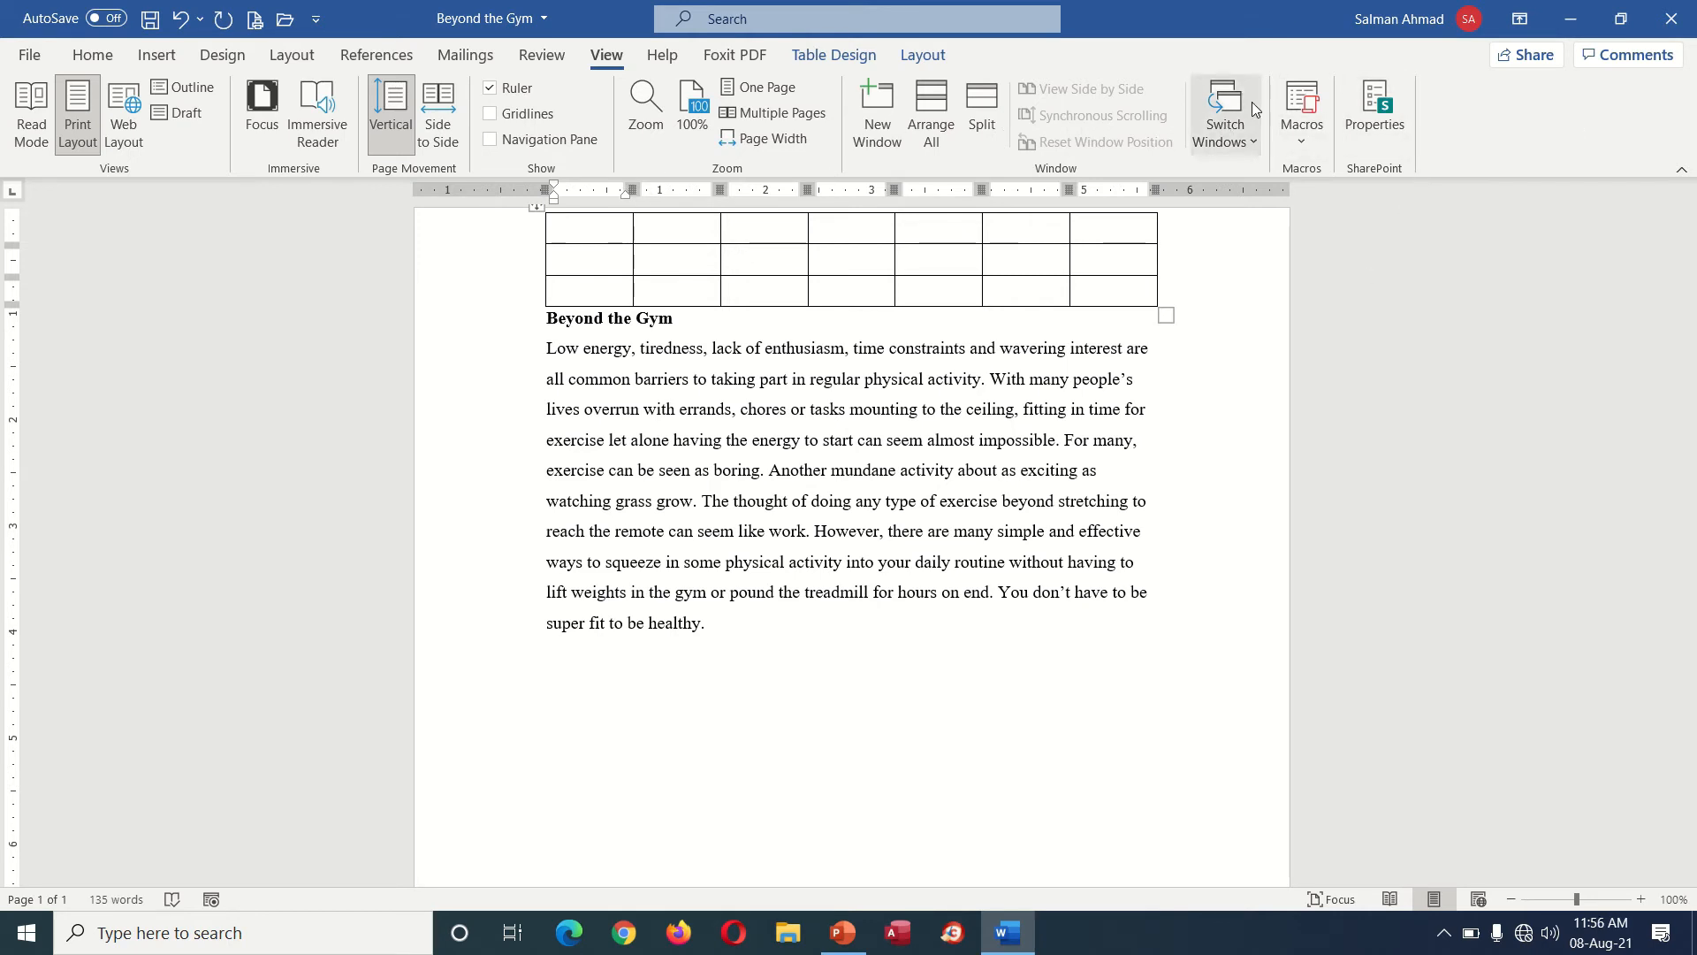
- Set the ribbon to auto-hide, and reveal it temporarily over the document
left_click(1519, 18)
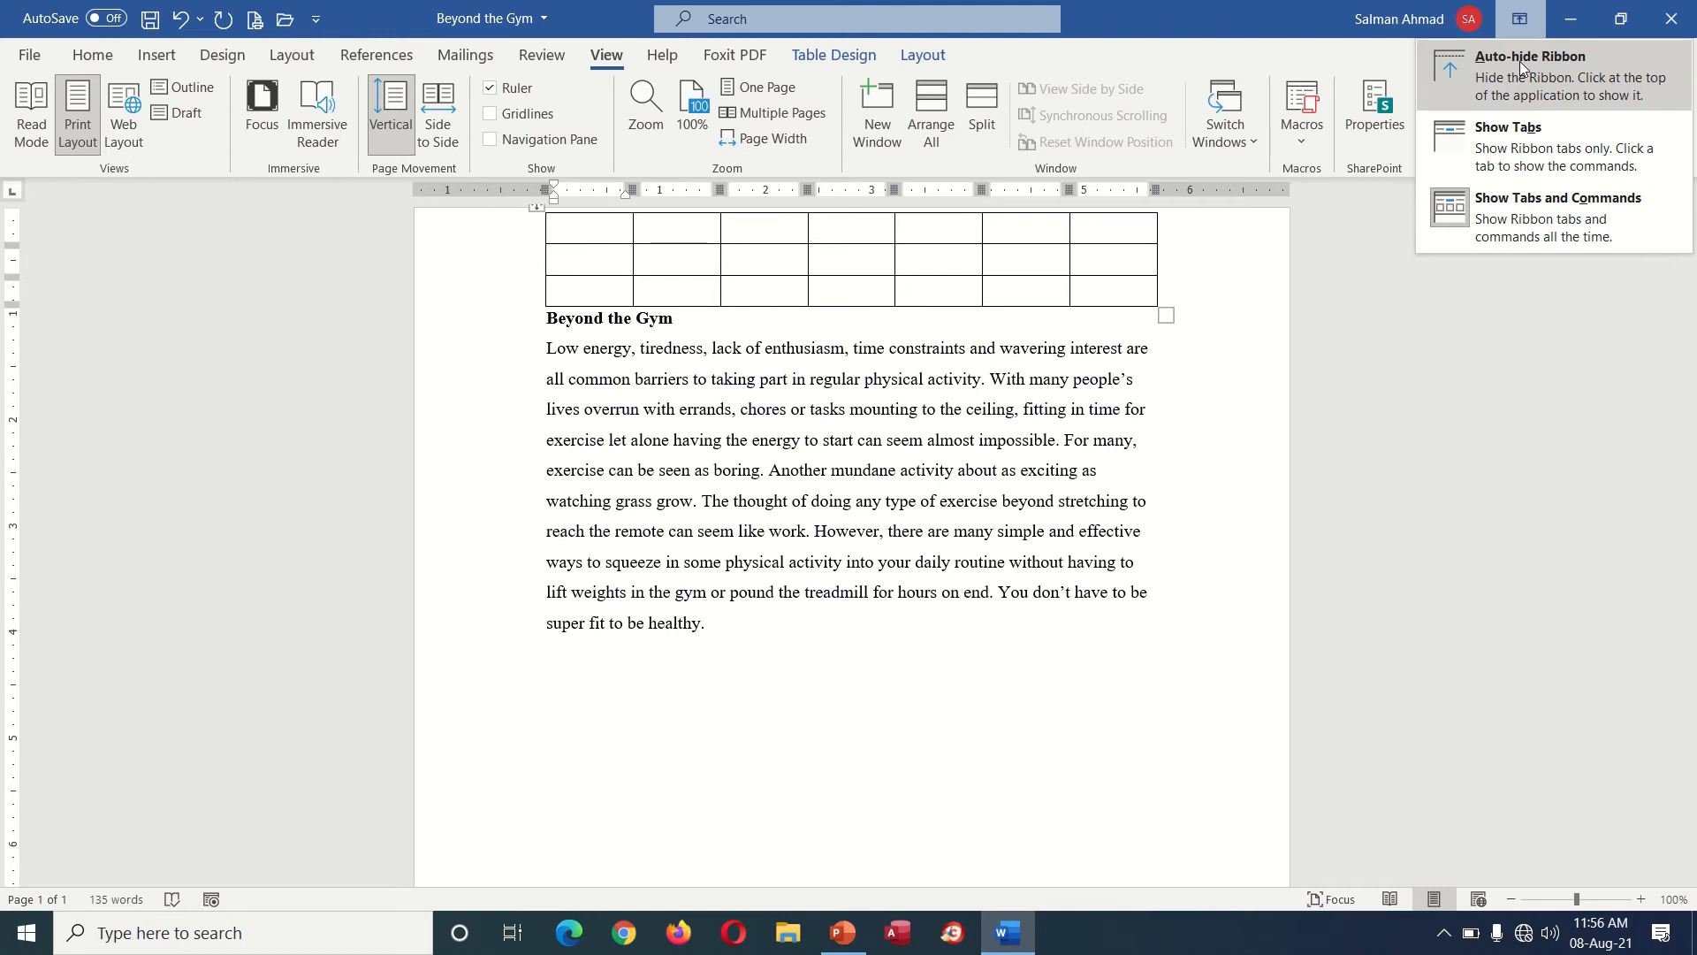
left_click(1520, 61)
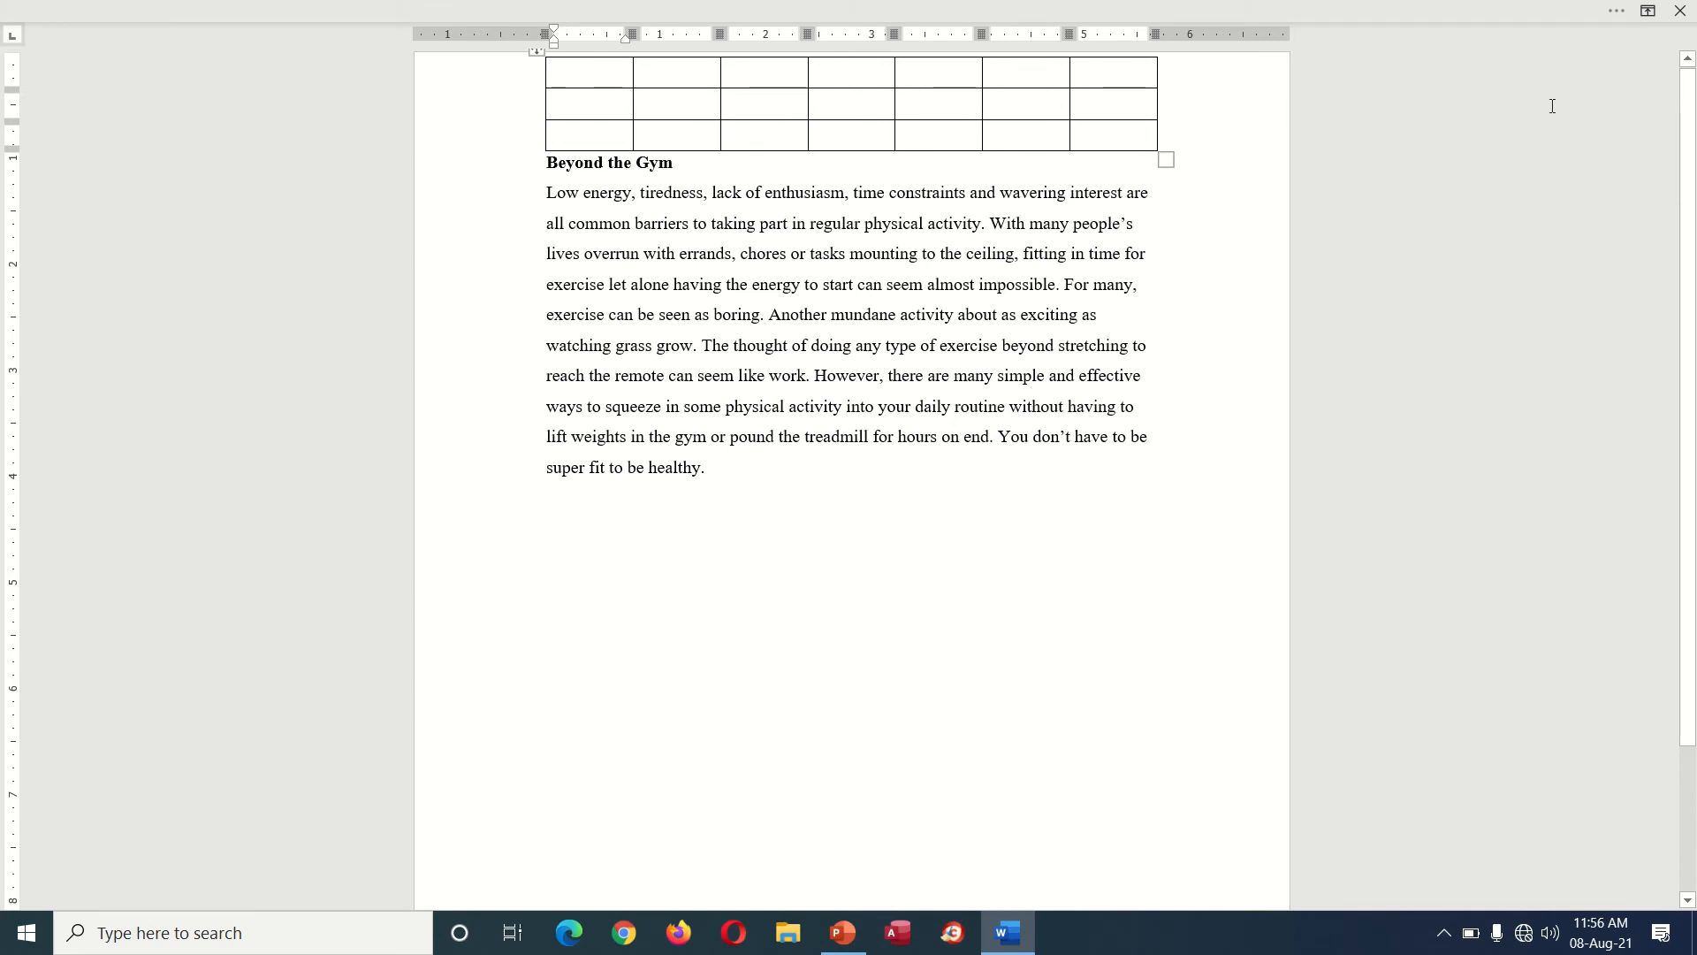
left_click(1534, 13)
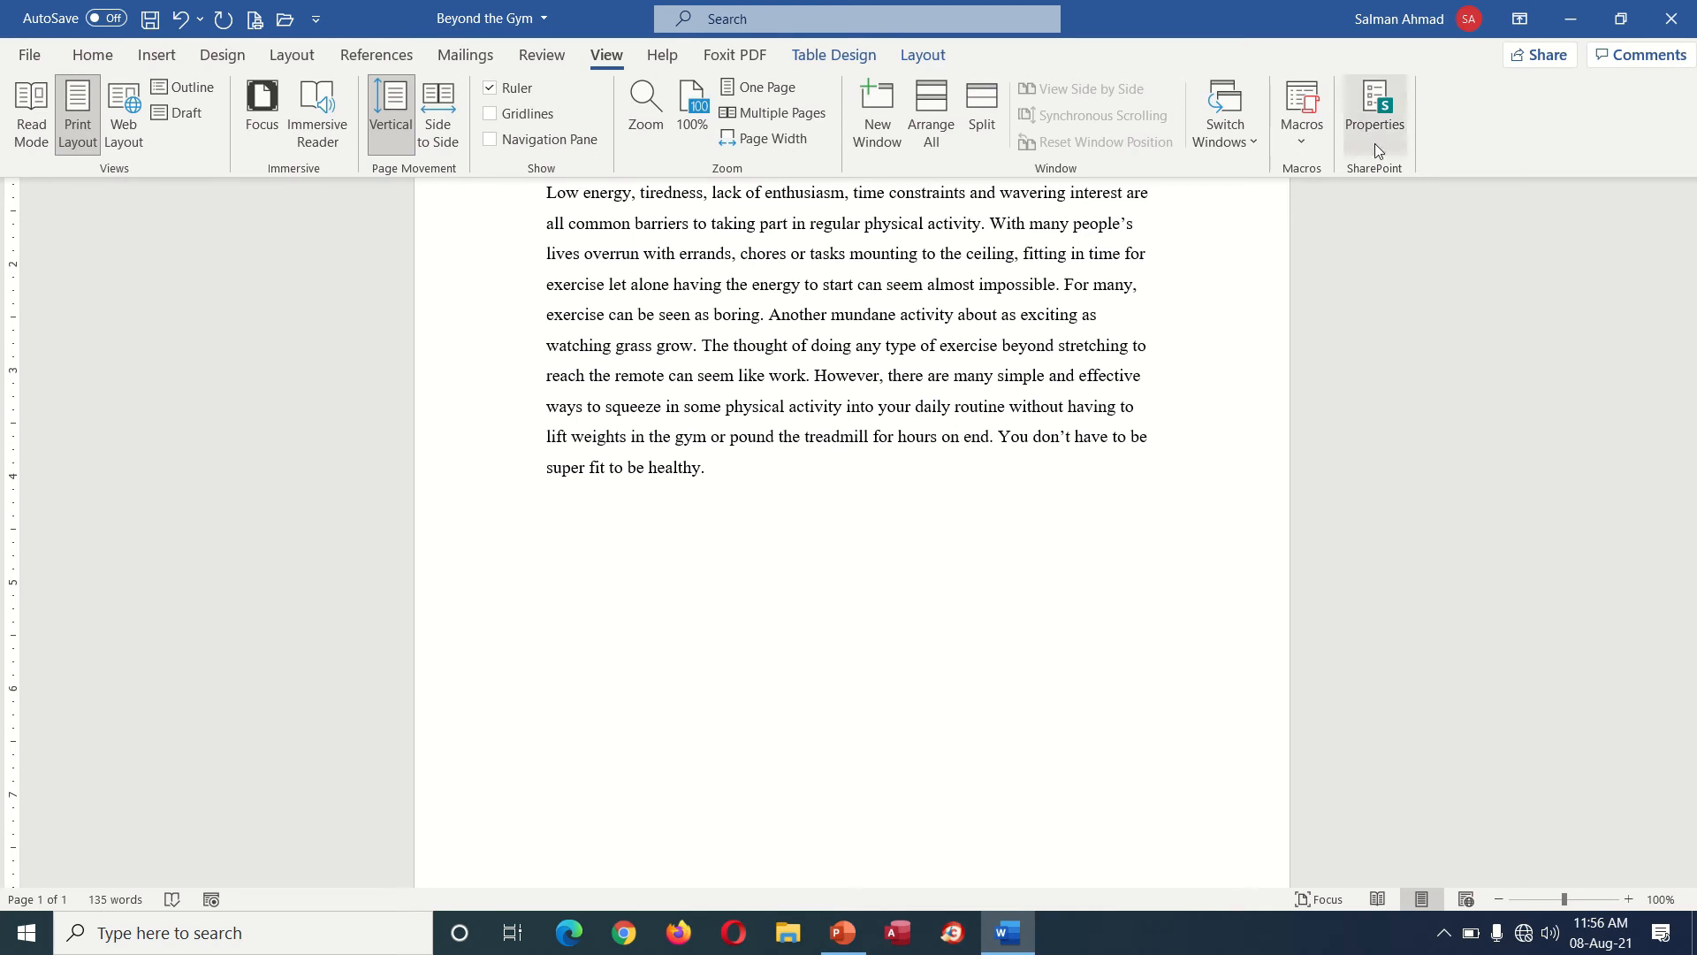
- Switch the ribbon display to Show Tabs, and restore it to Show Tabs and Commands
left_click(1521, 19)
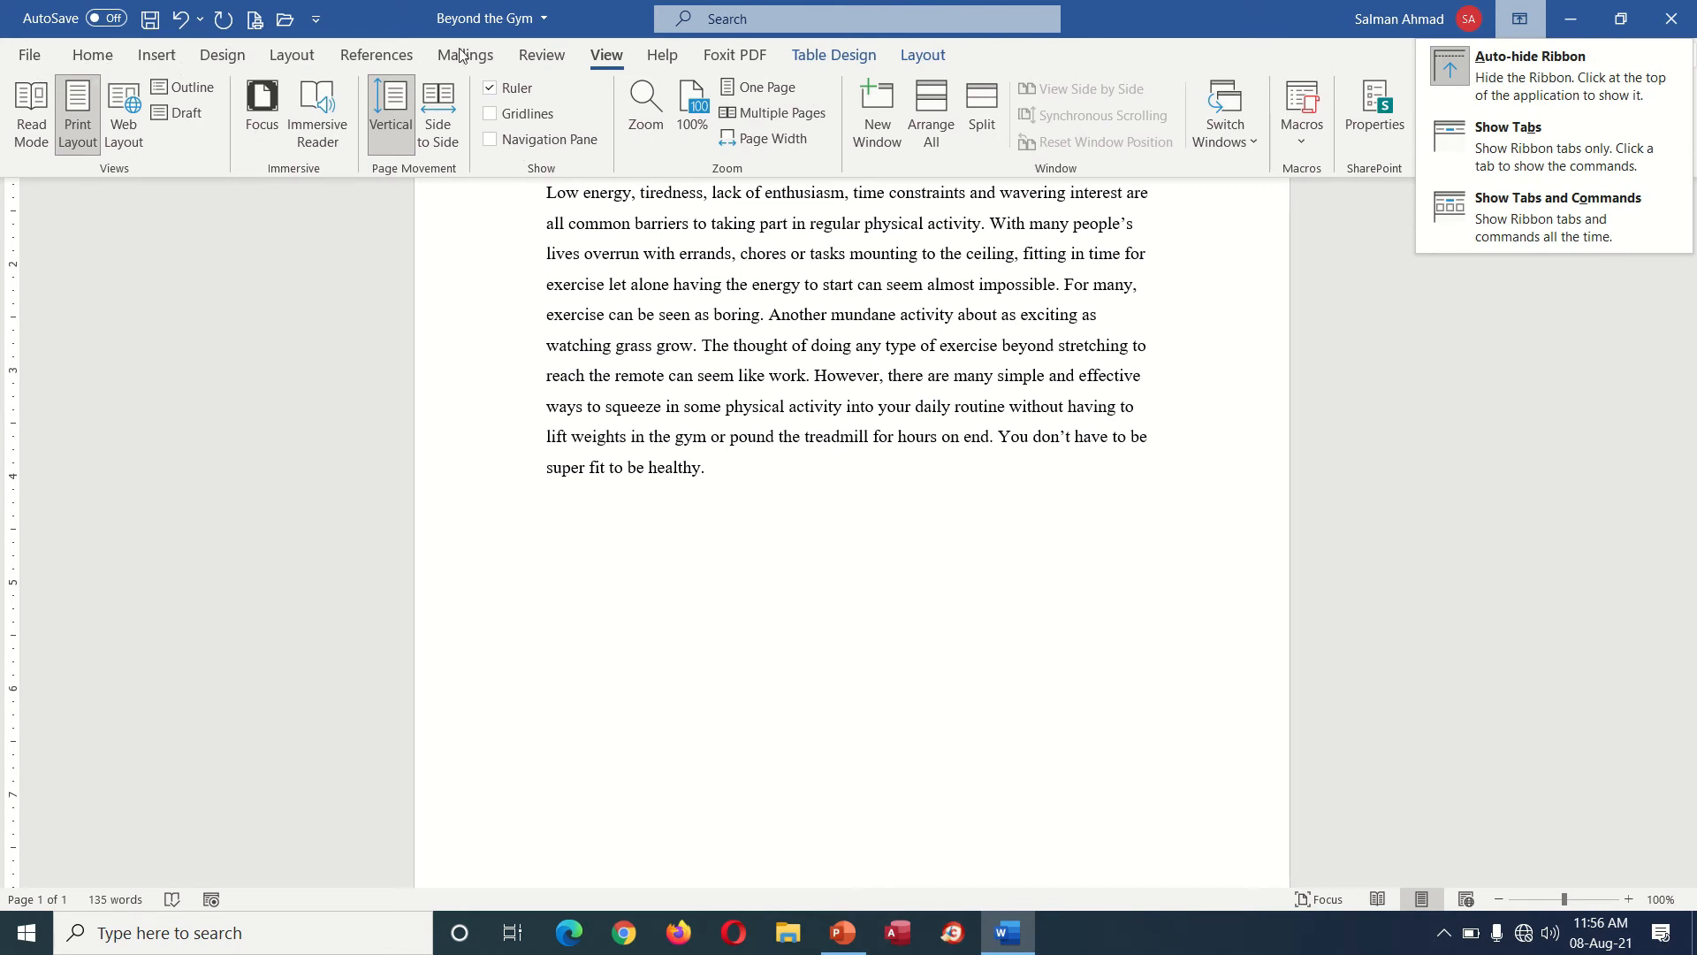
left_click(1521, 147)
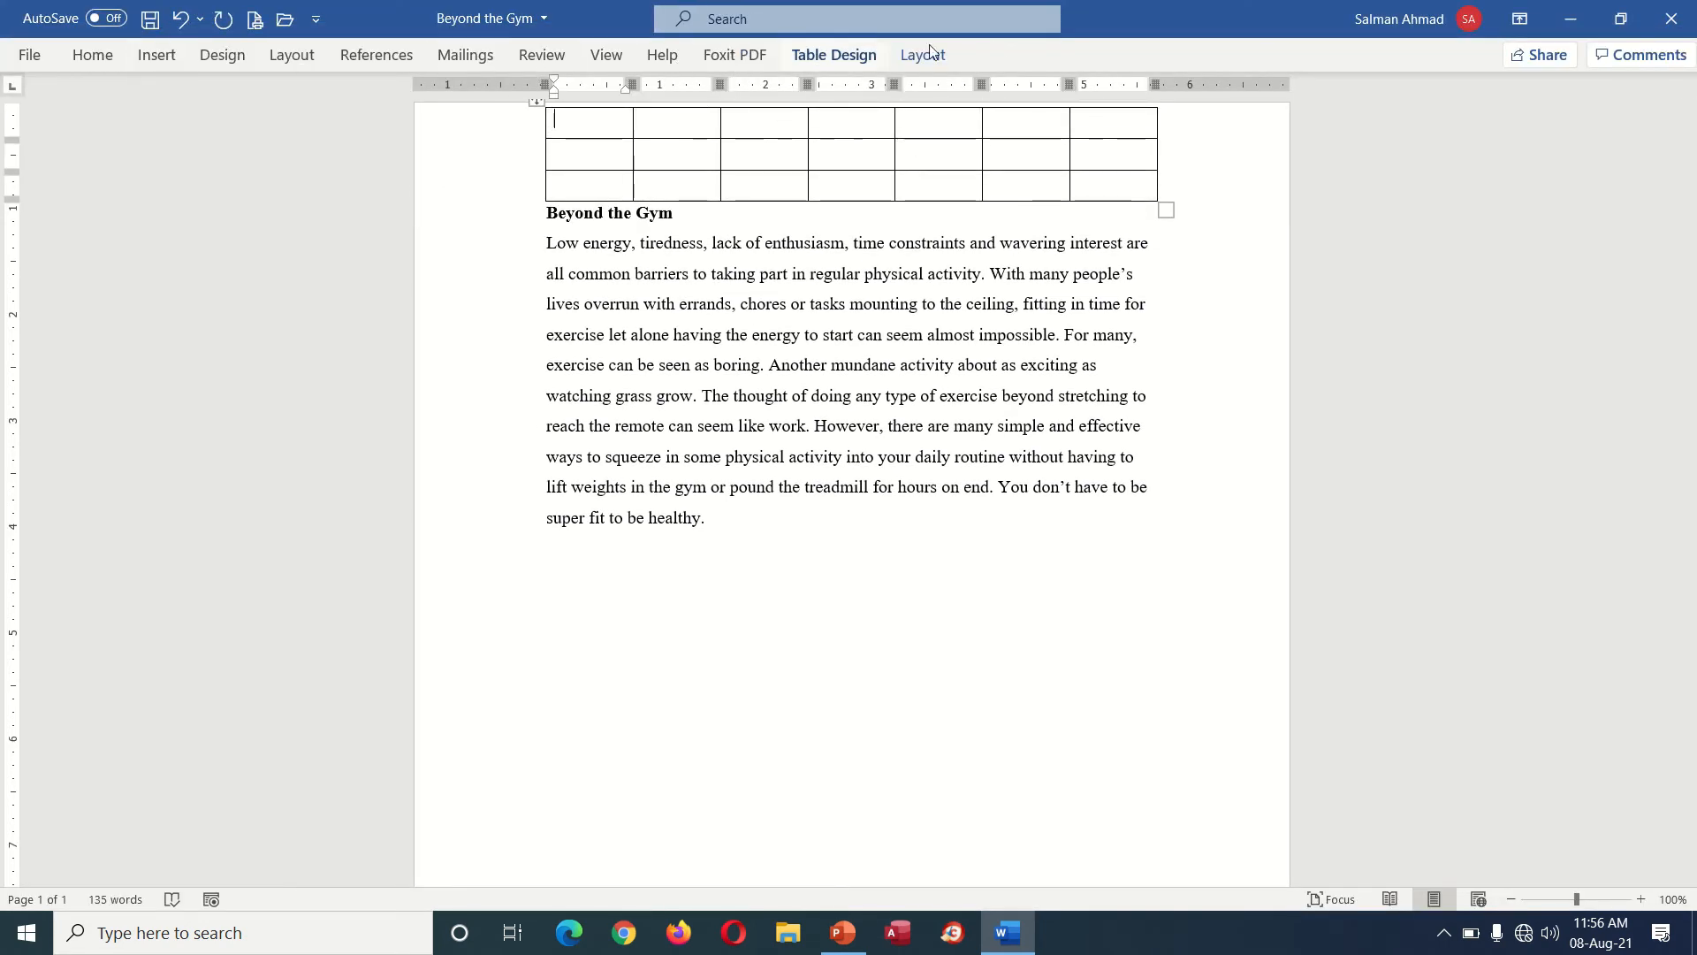
left_click(1522, 28)
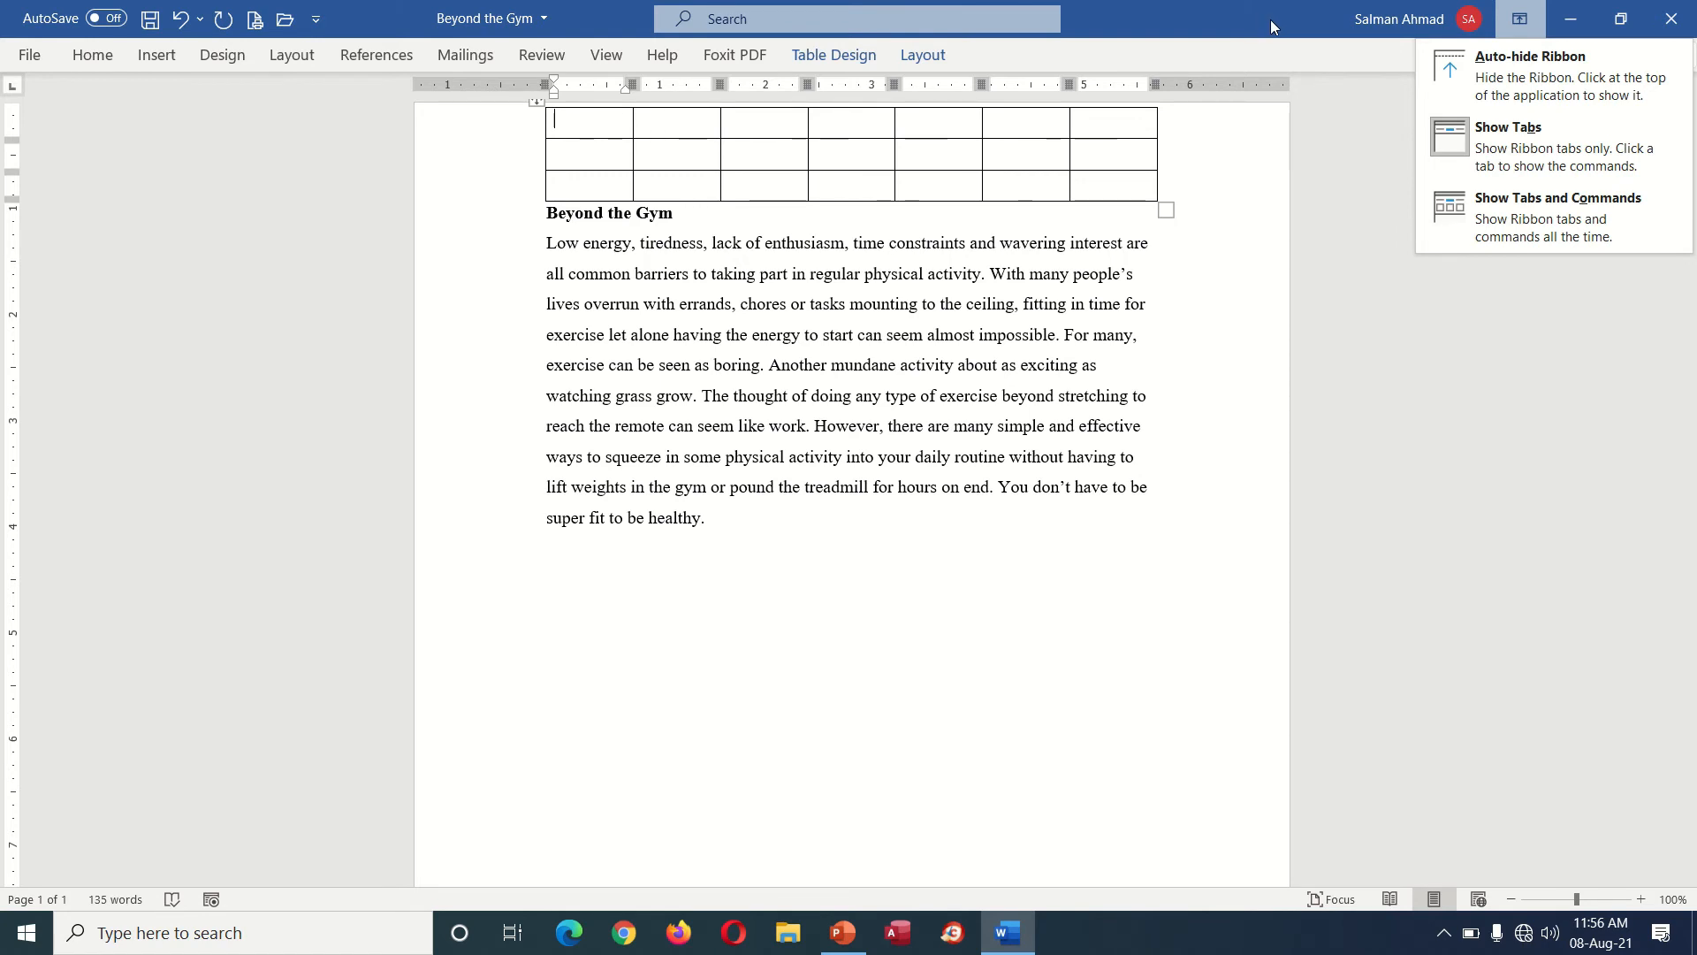
left_click(1499, 203)
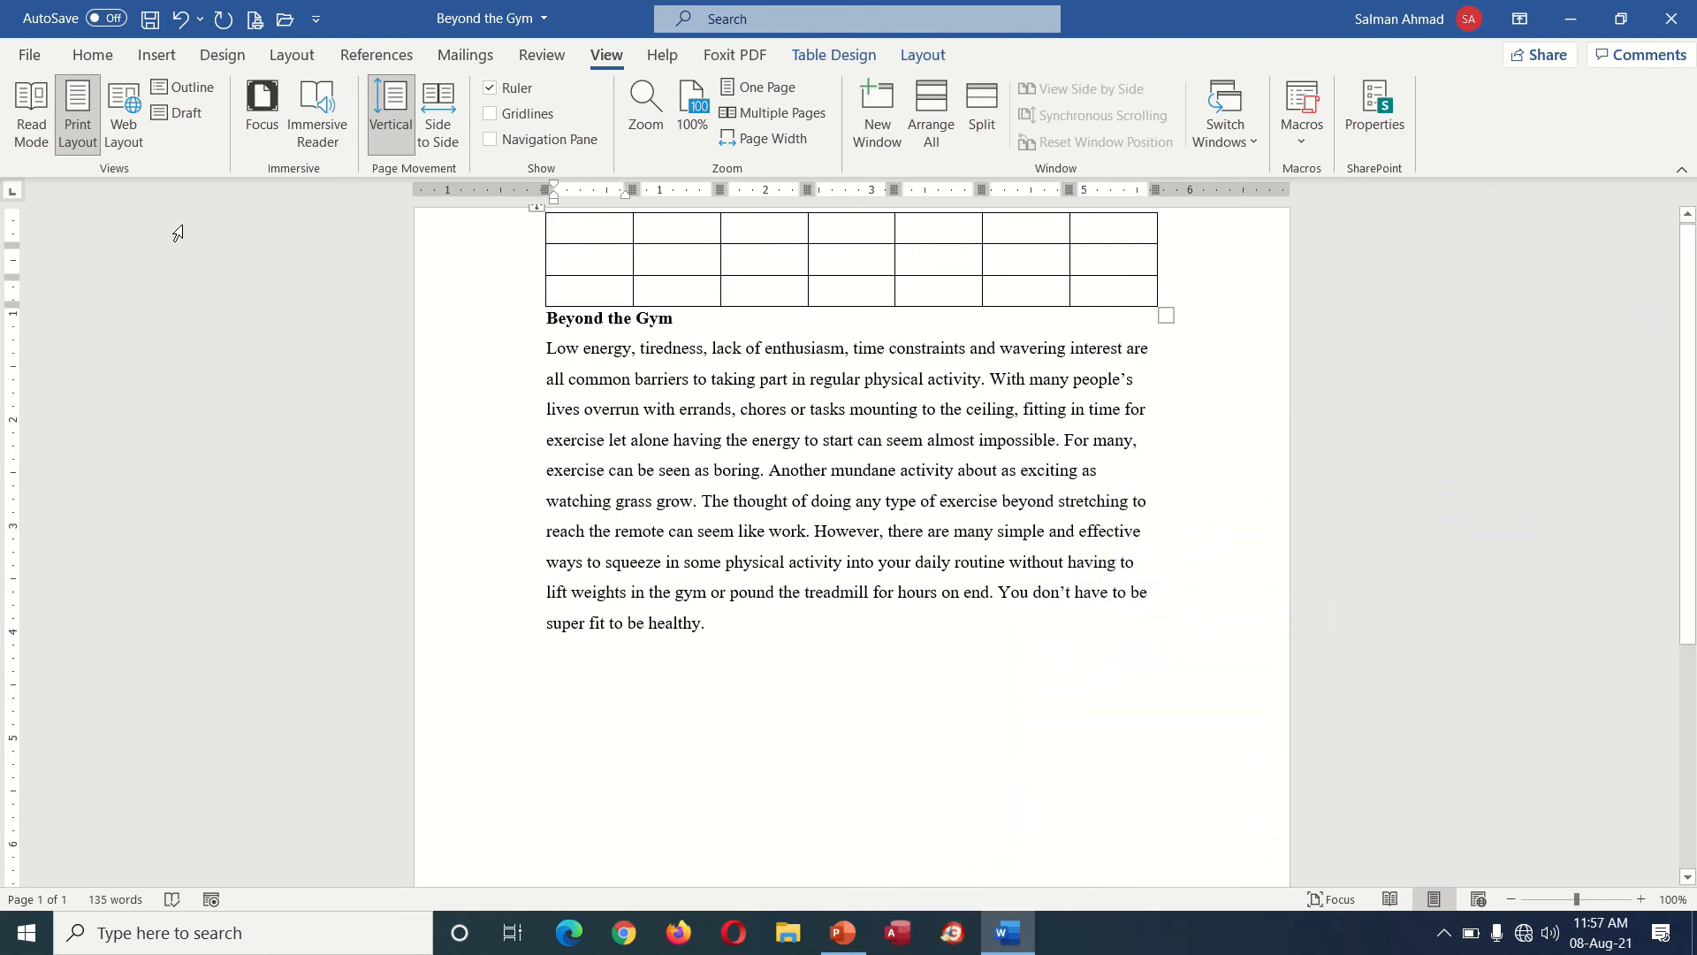
- Search the Beyond the Gym document for the word "energy"
left_click(100, 60)
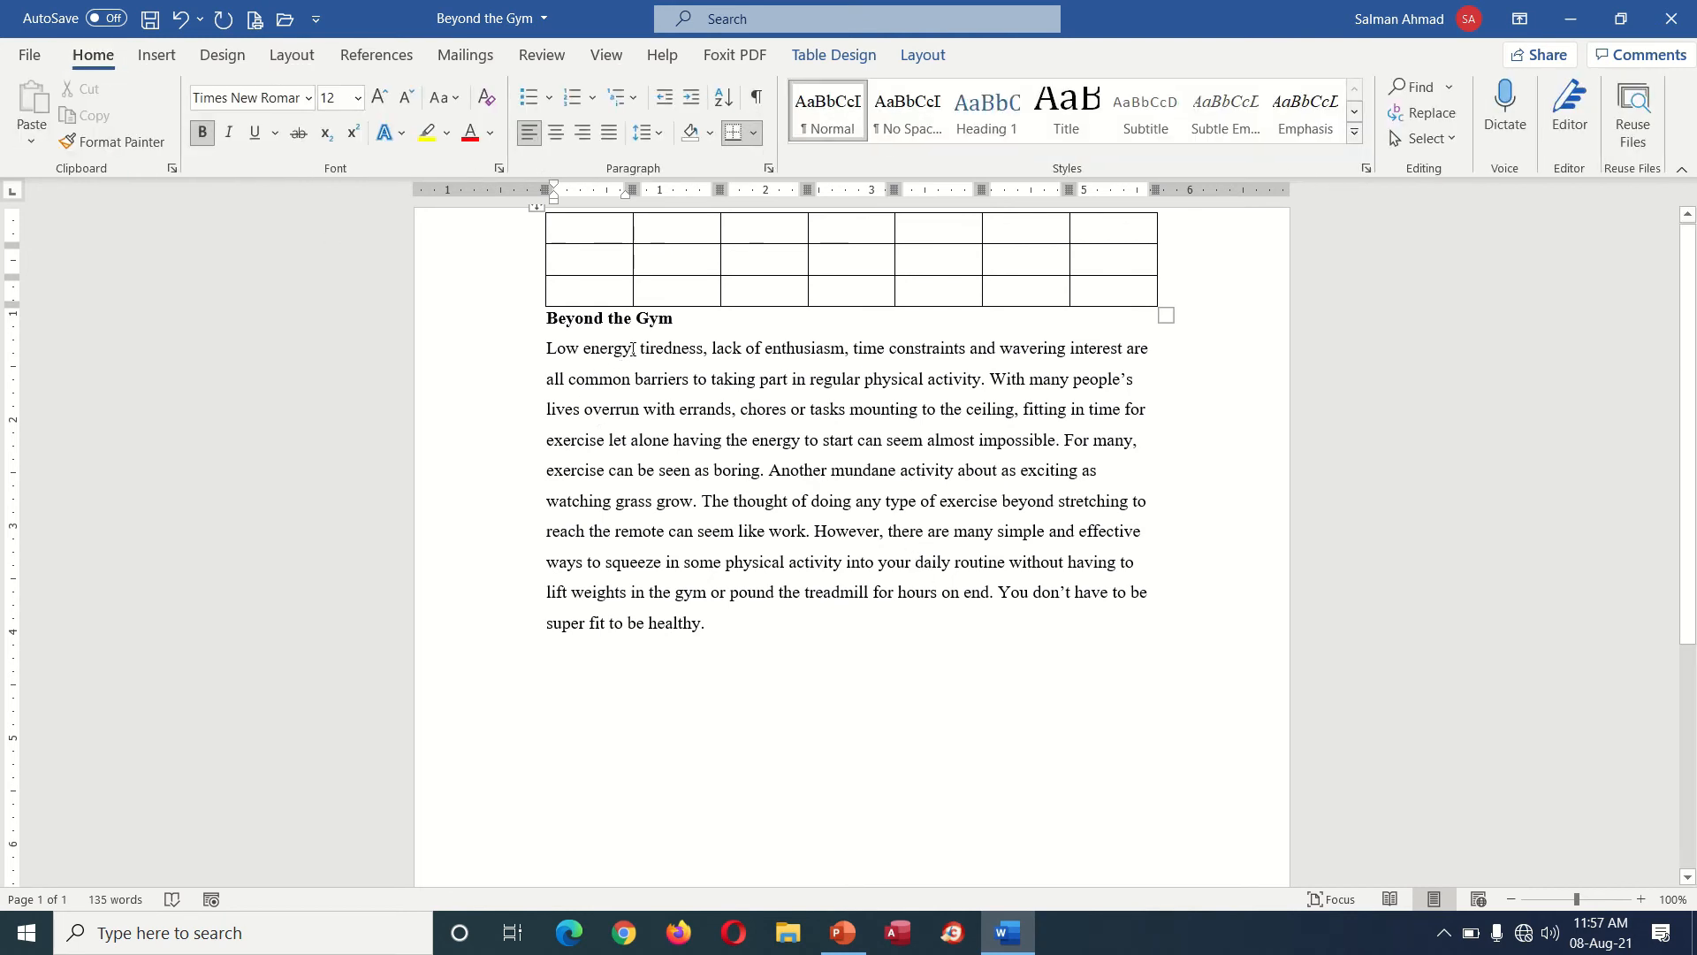
left_click_drag(633, 348, 596, 349)
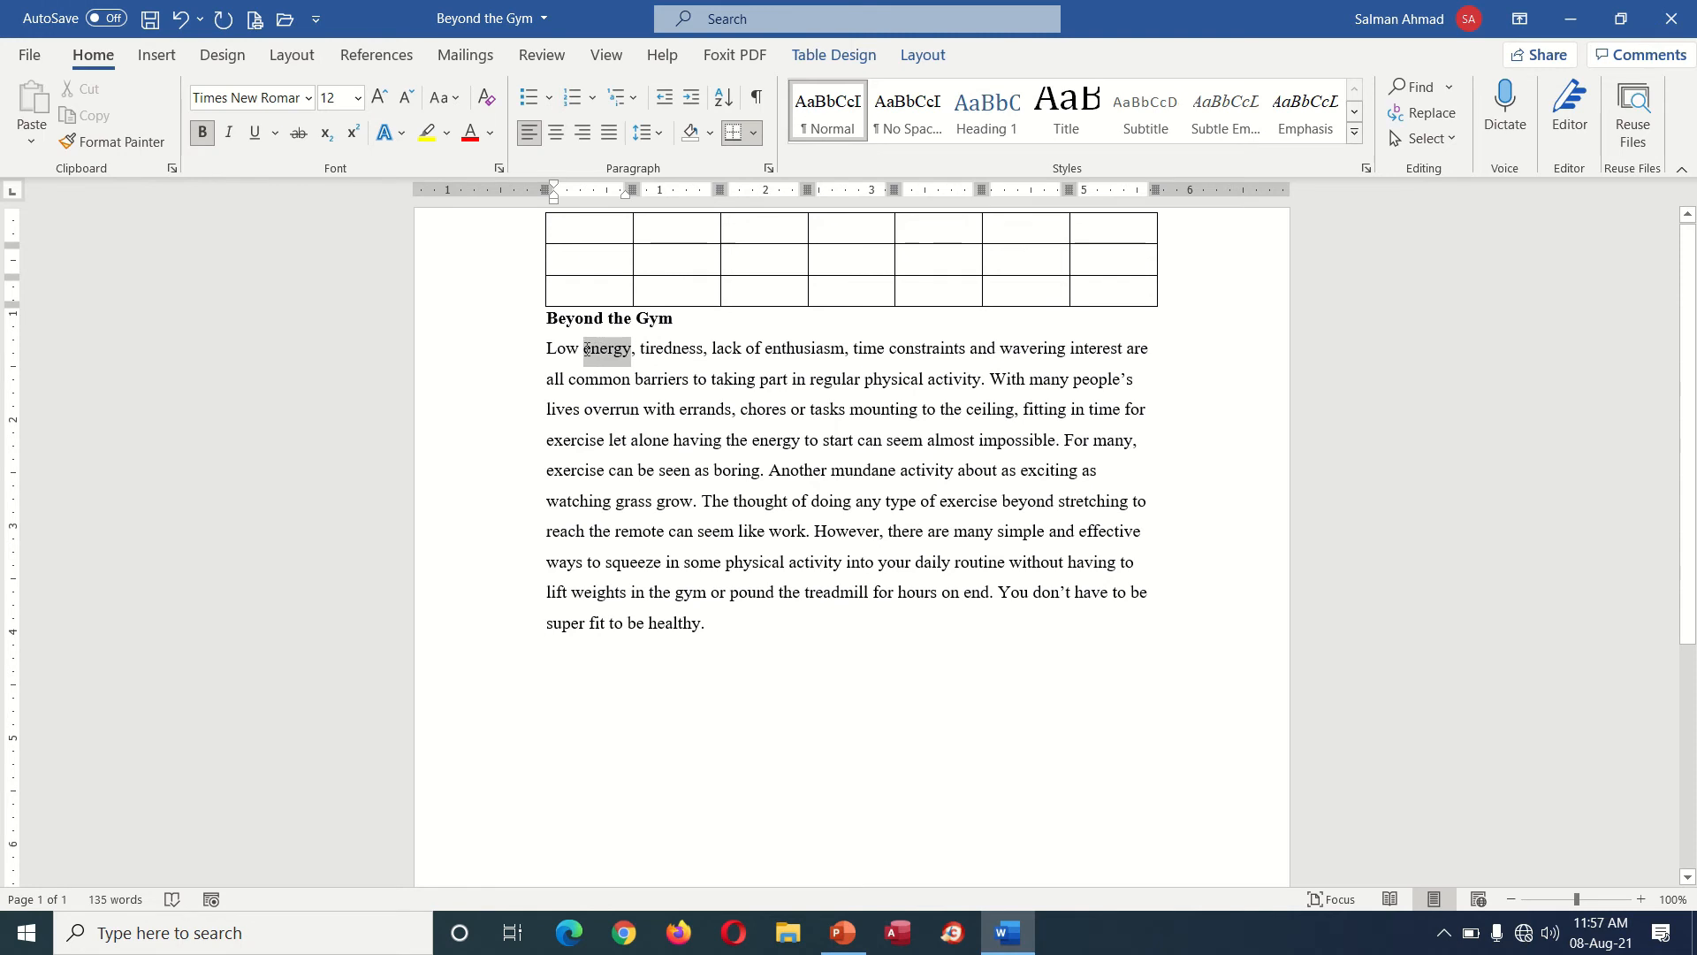
left_click(758, 585)
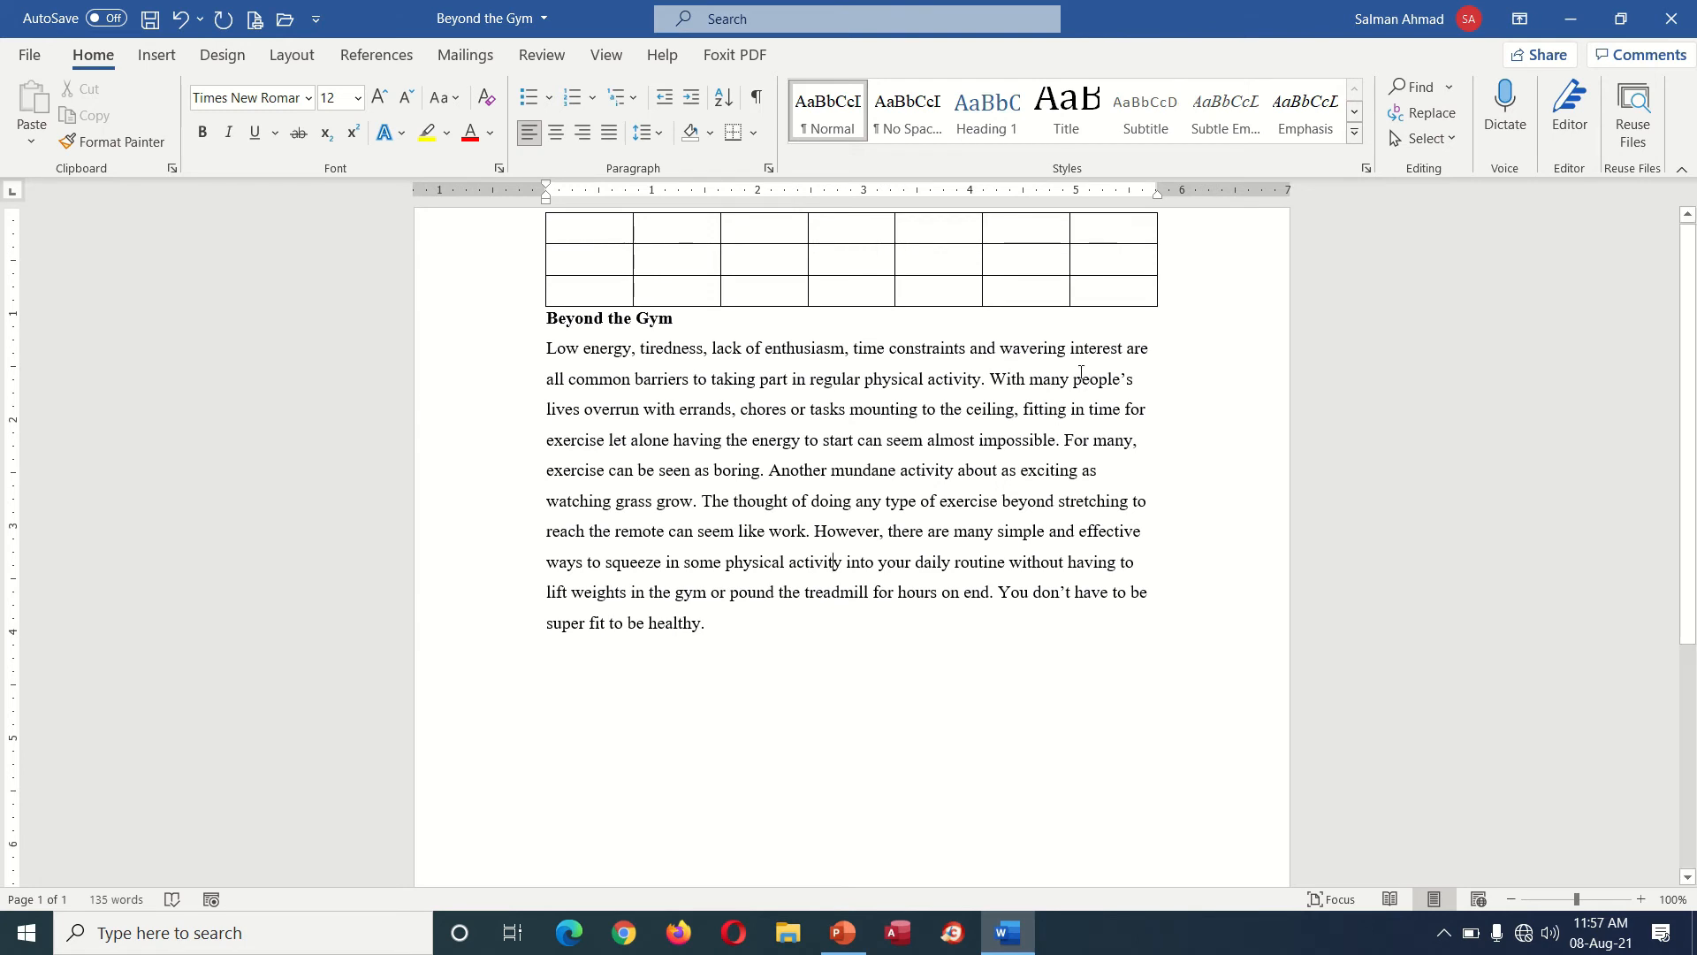
left_click(608, 351)
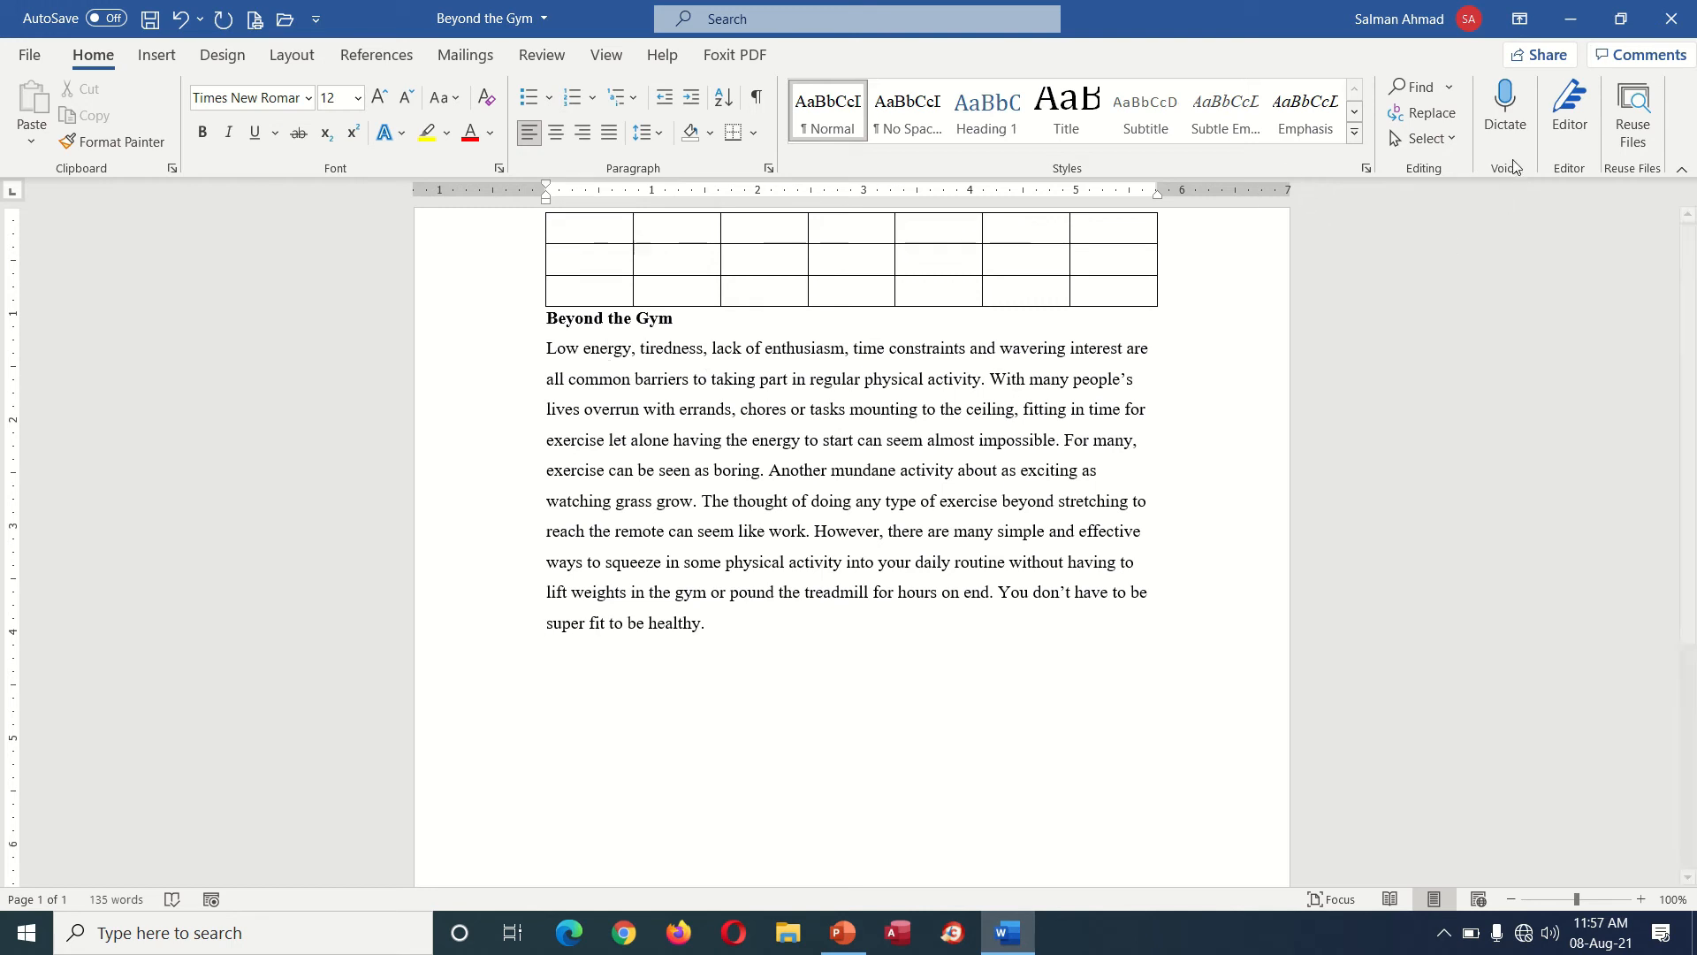
left_click(1420, 89)
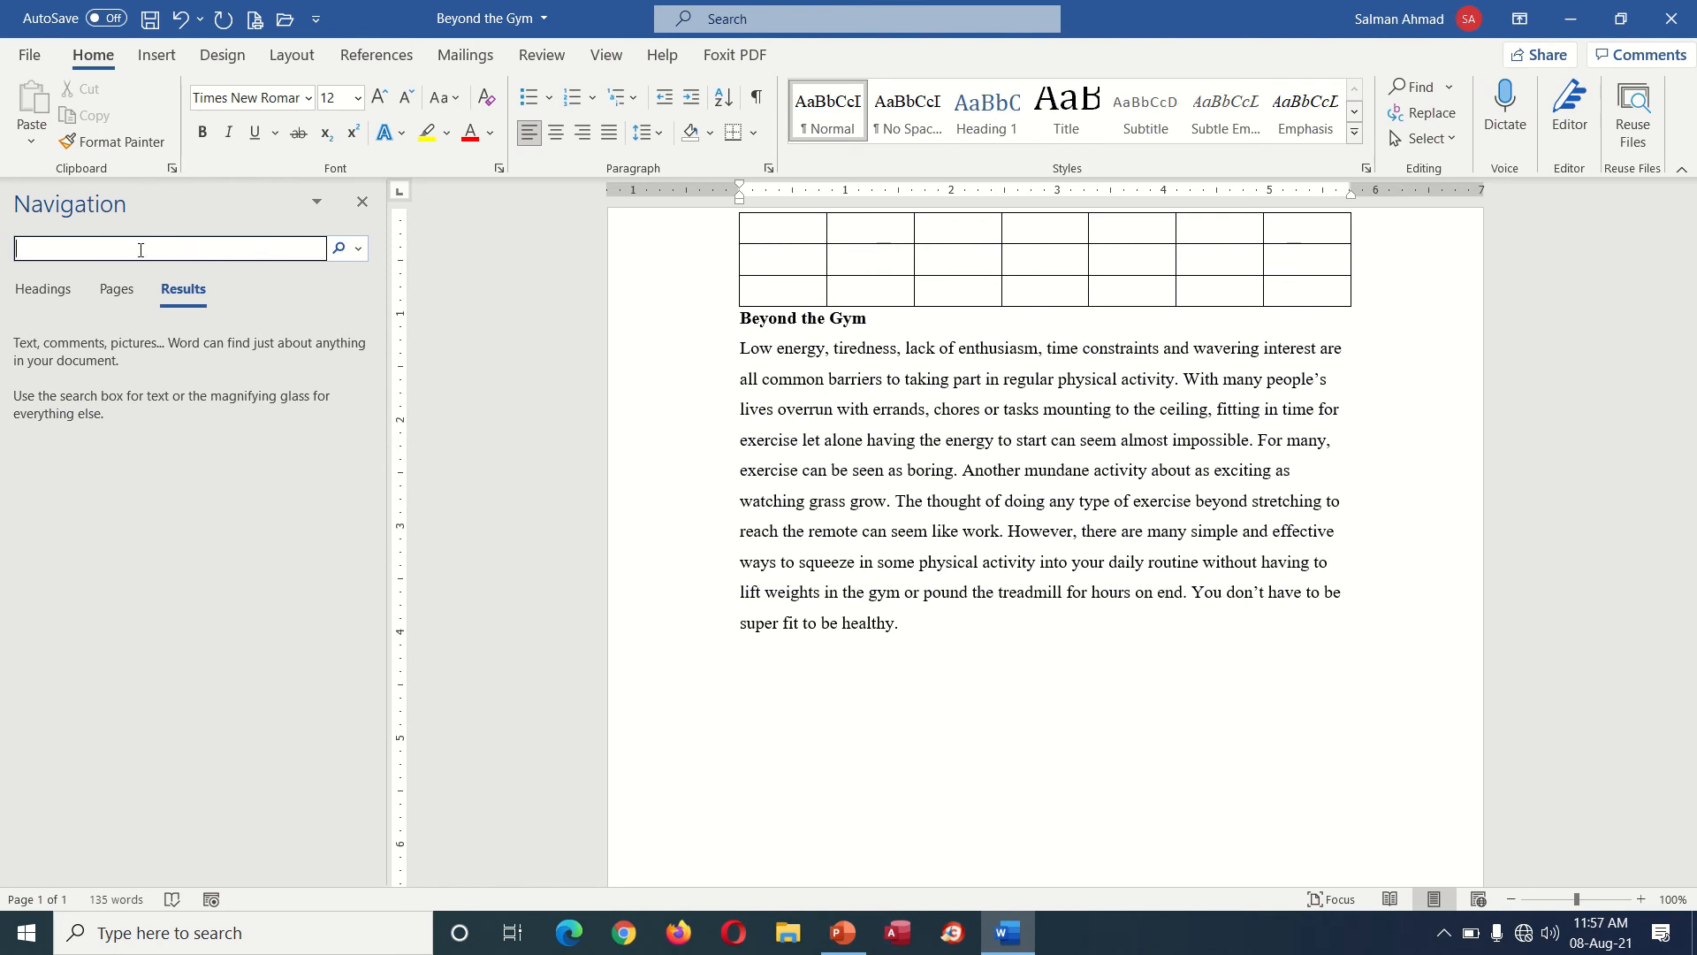
type("e")
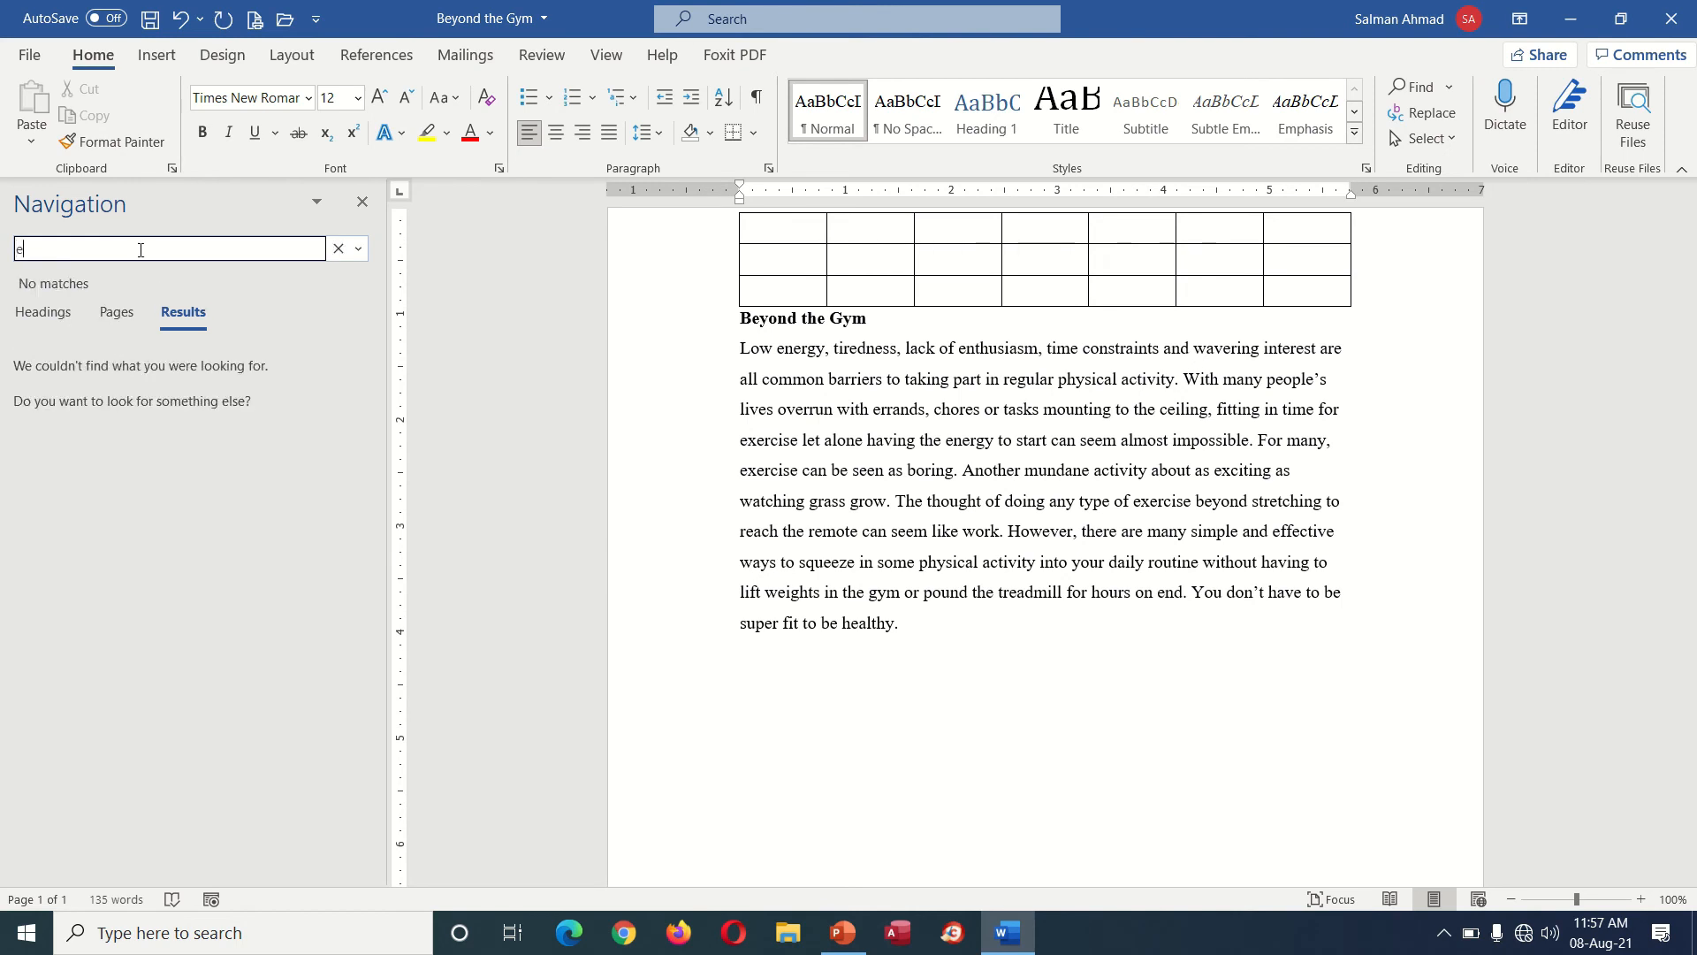
type("nergy")
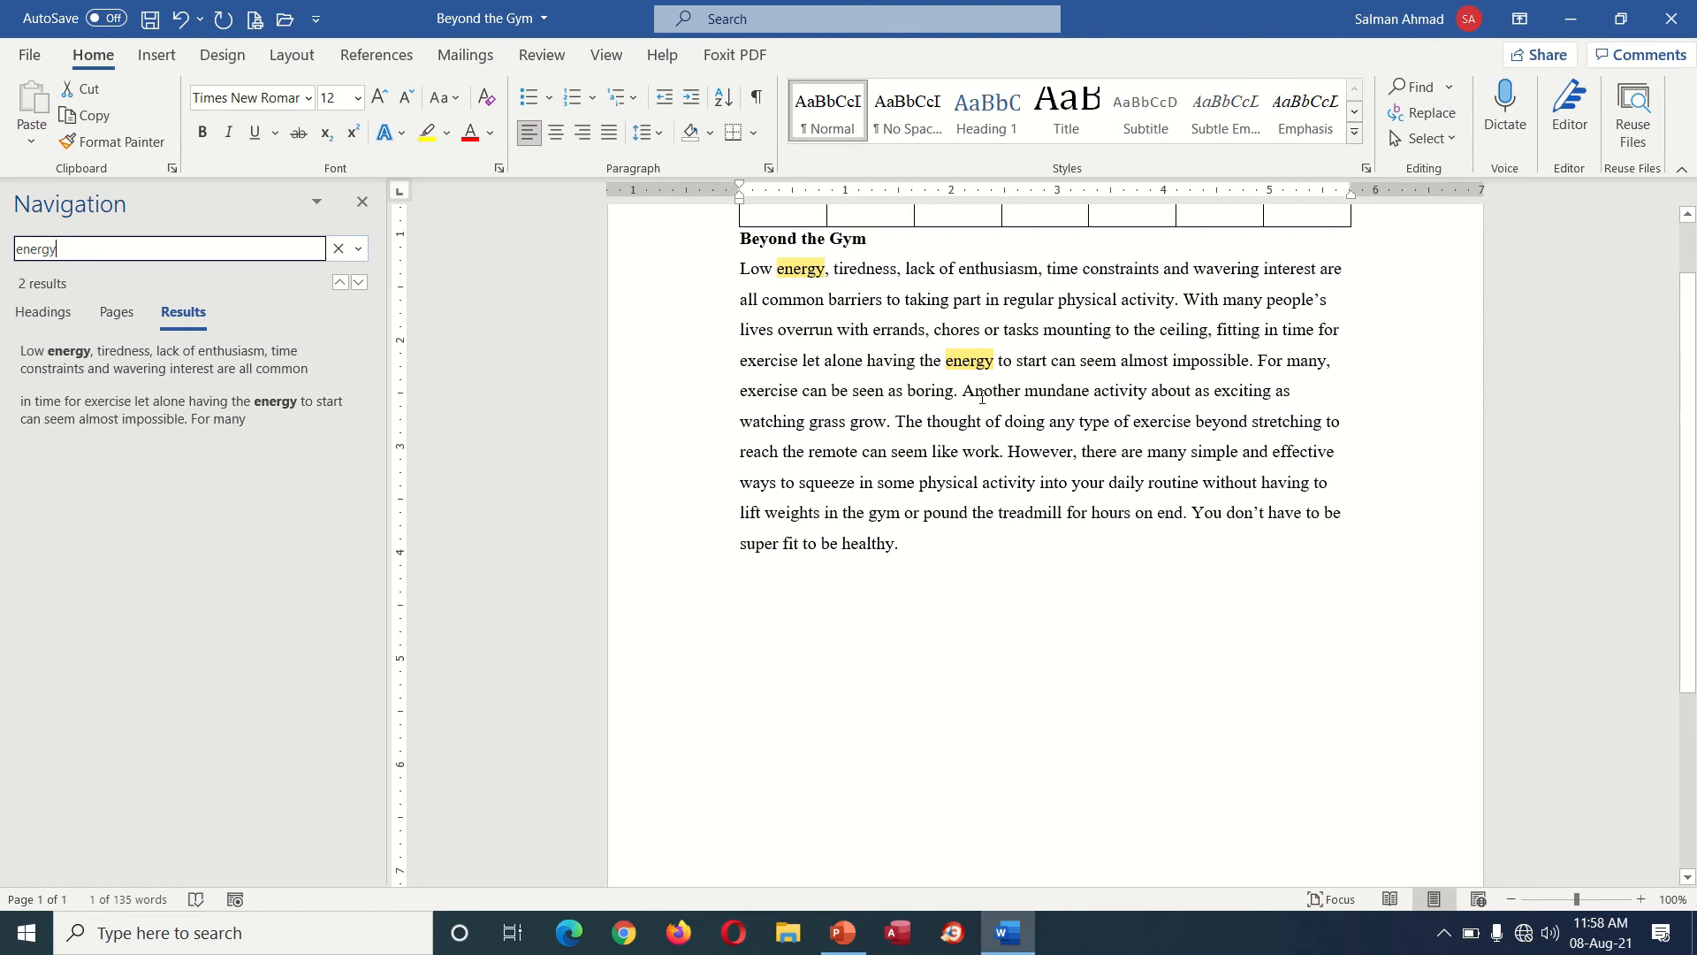
- Step forward and backward through the "energy" matches, and deselect the match in the text
left_click(362, 283)
left_click(363, 283)
left_click(362, 282)
left_click(362, 282)
left_click(339, 282)
left_click(347, 283)
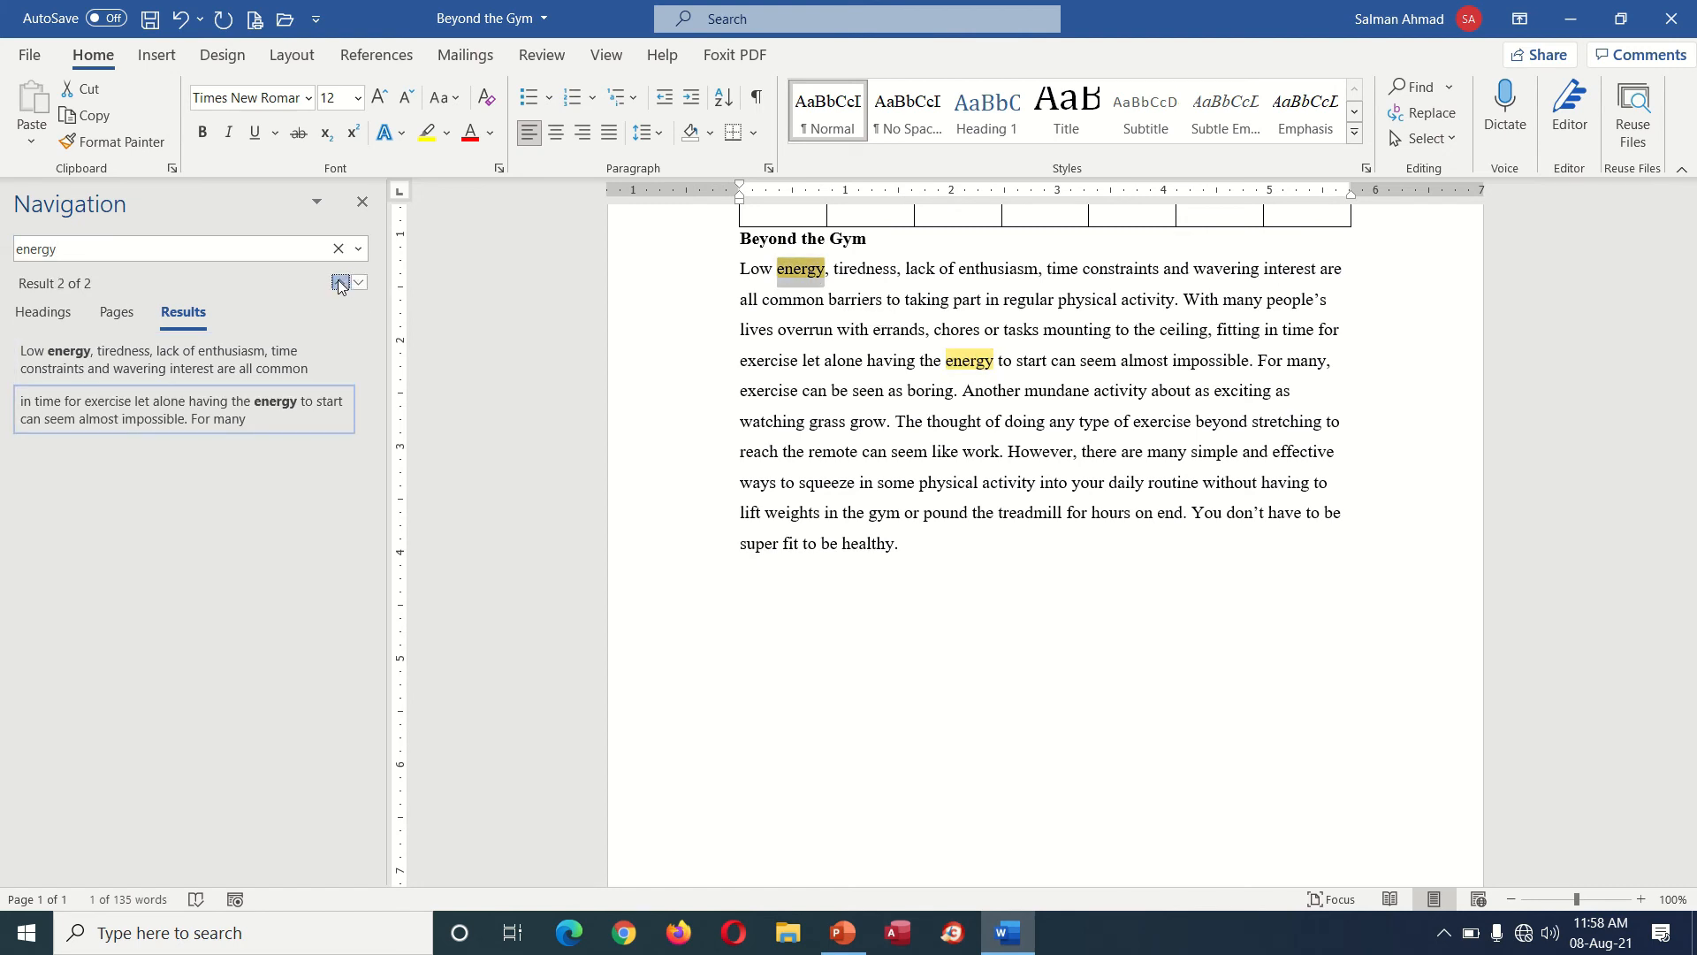
left_click(339, 282)
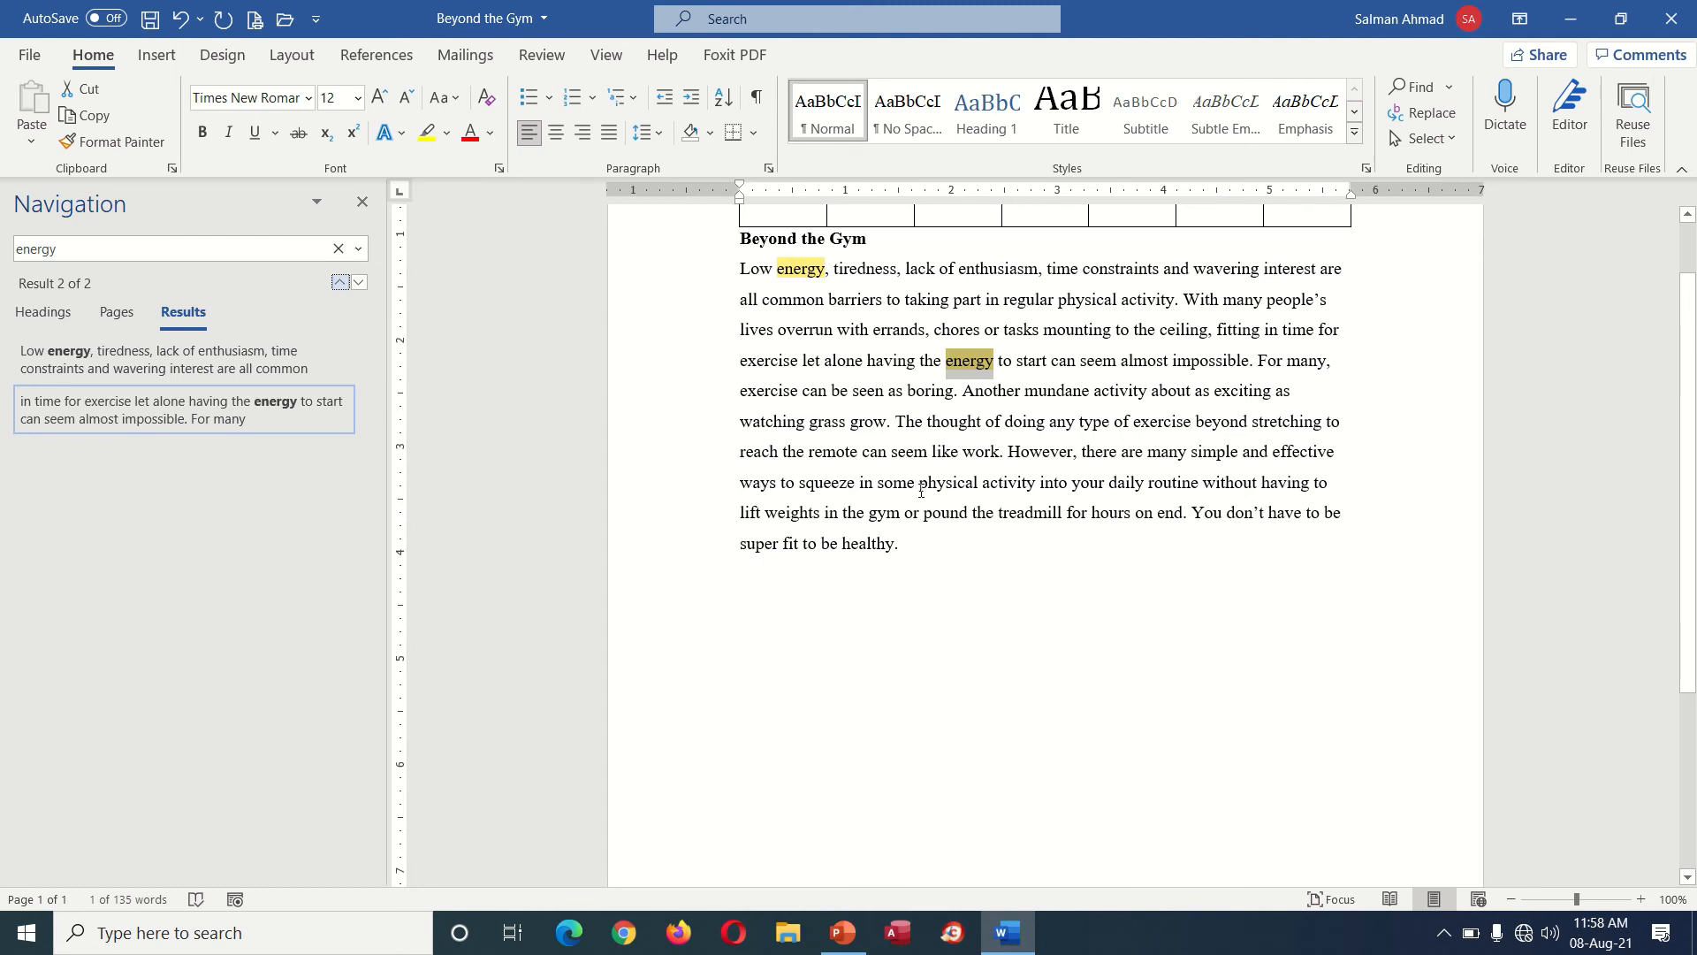
left_click(1059, 385)
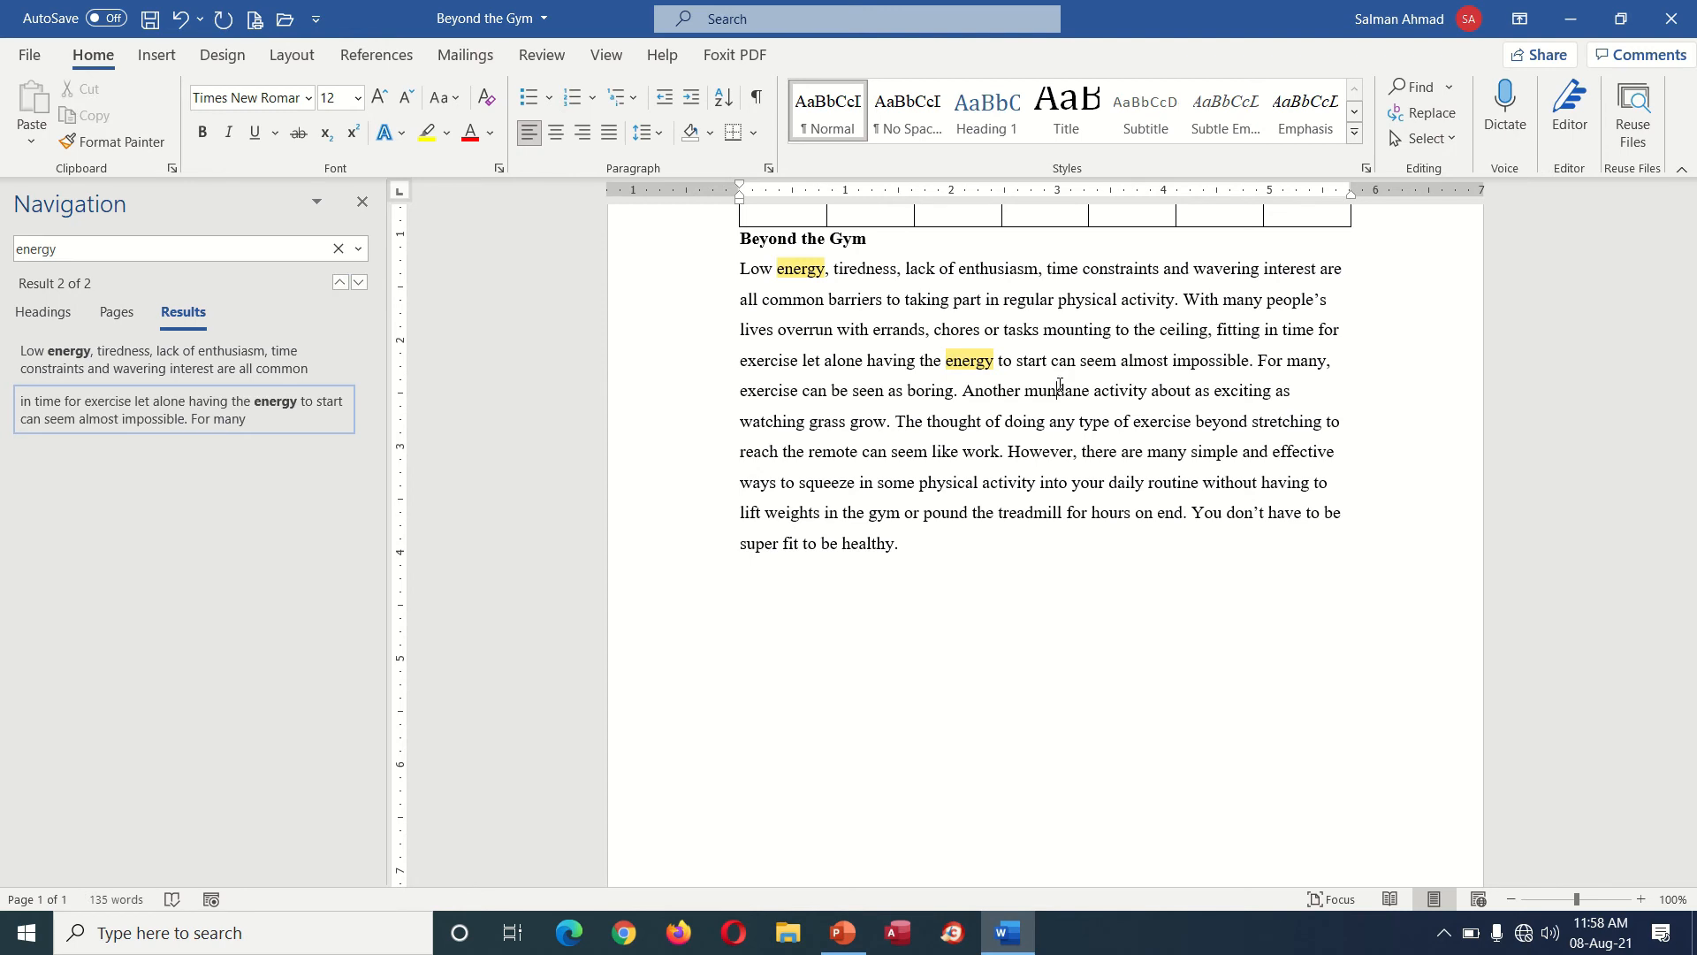
- Open the recent document Beyond Excercise in Gym and close its Navigation pane
left_click(1449, 88)
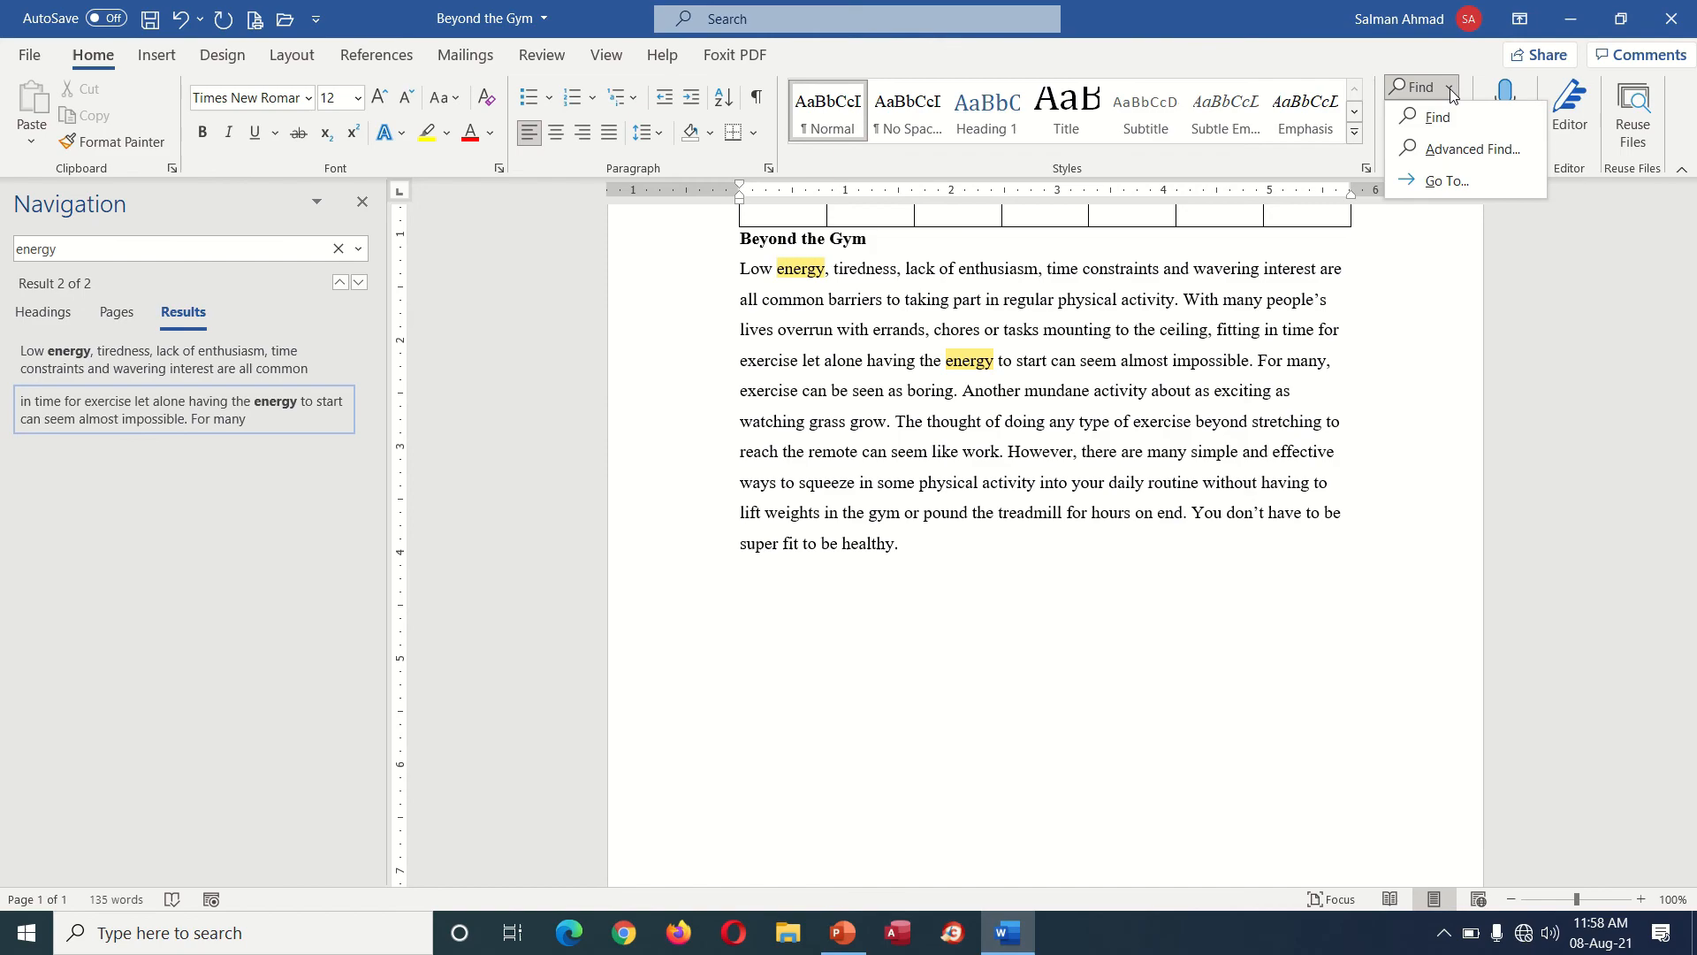
left_click(1009, 937)
left_click(1010, 941)
left_click(36, 55)
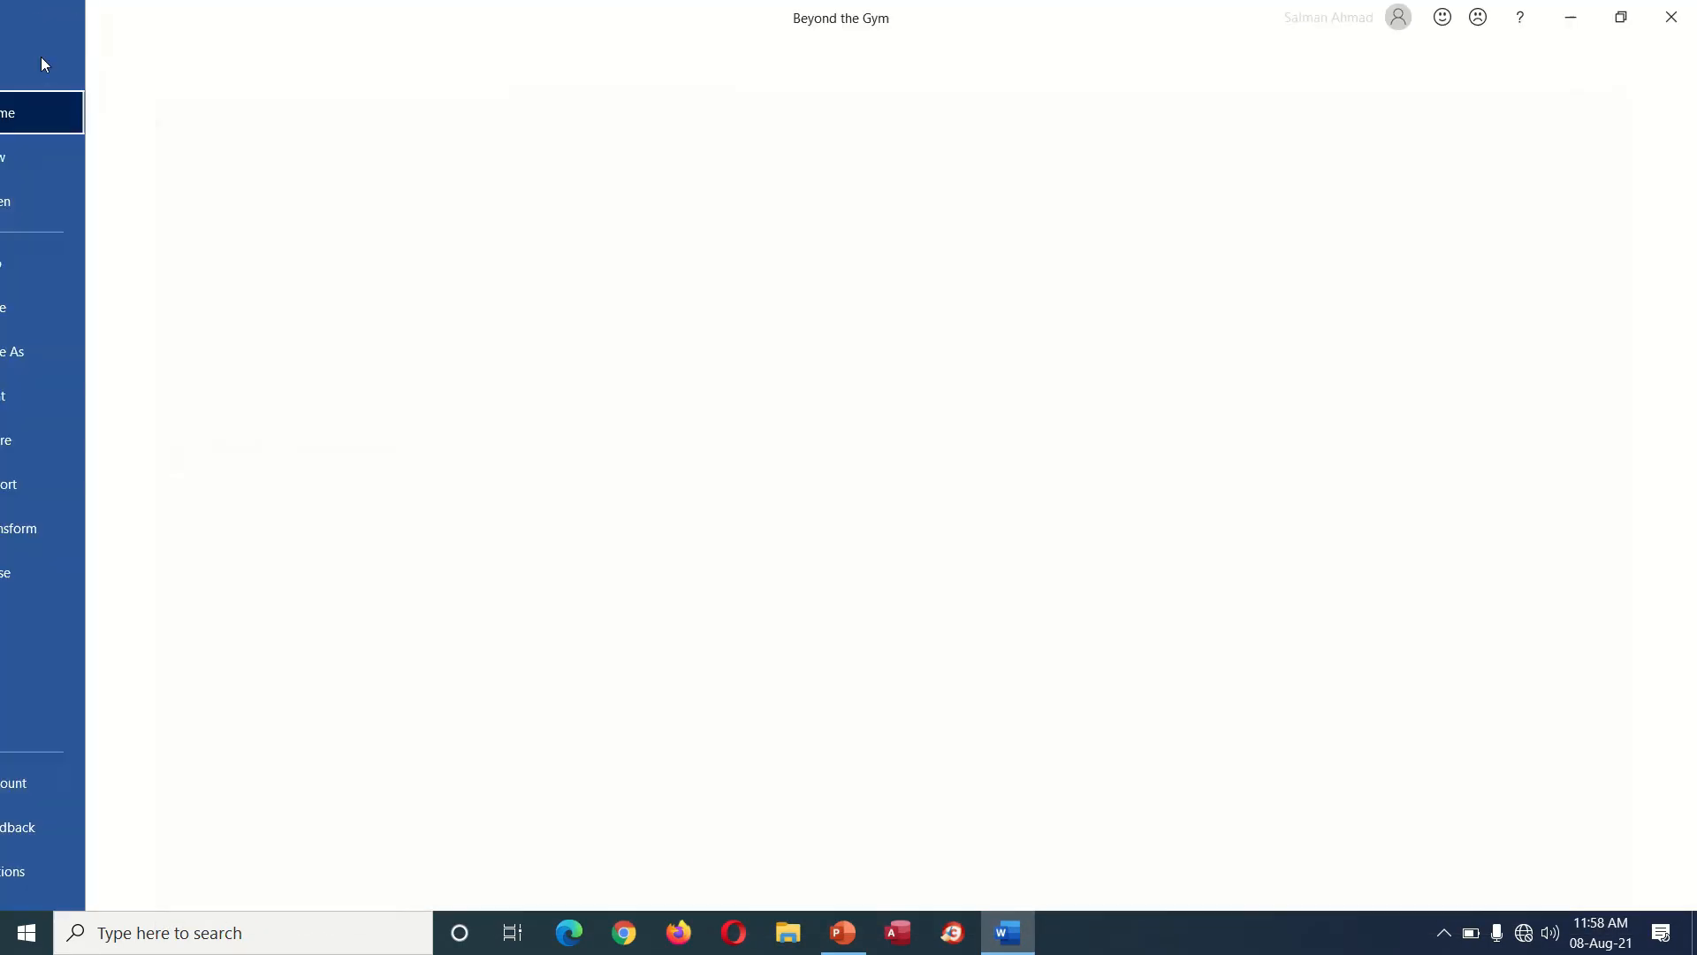
left_click(346, 670)
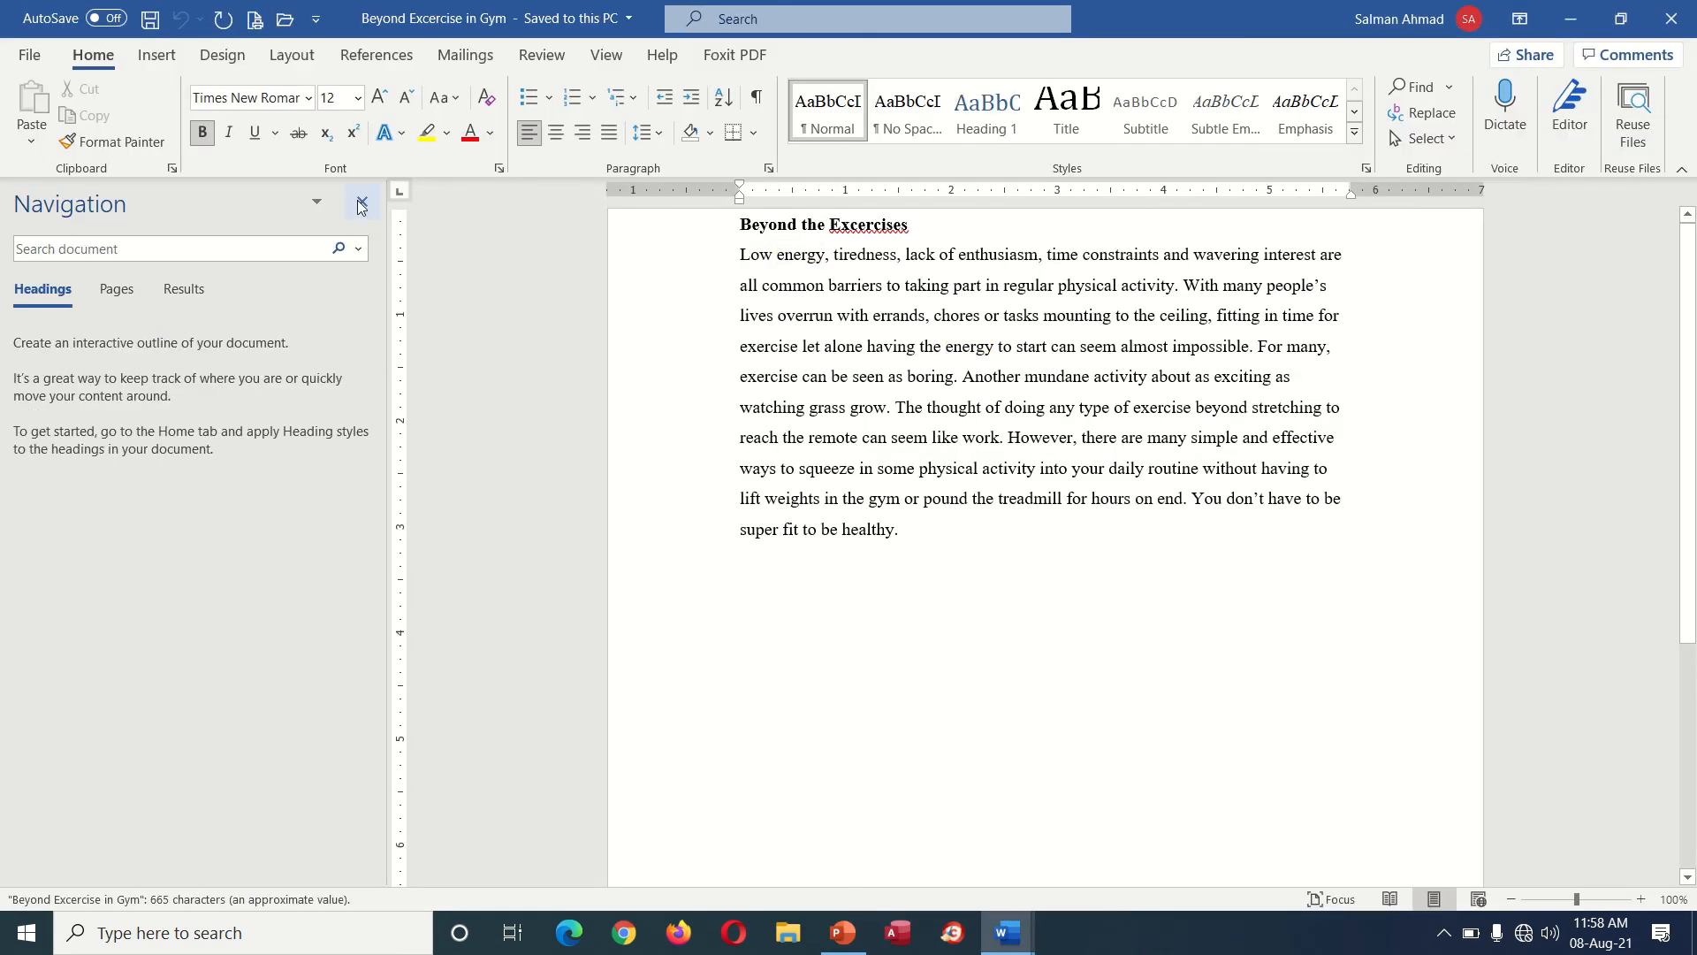
left_click(363, 202)
- Open the recent document Balanced Diet and skim through its pages
left_click(29, 54)
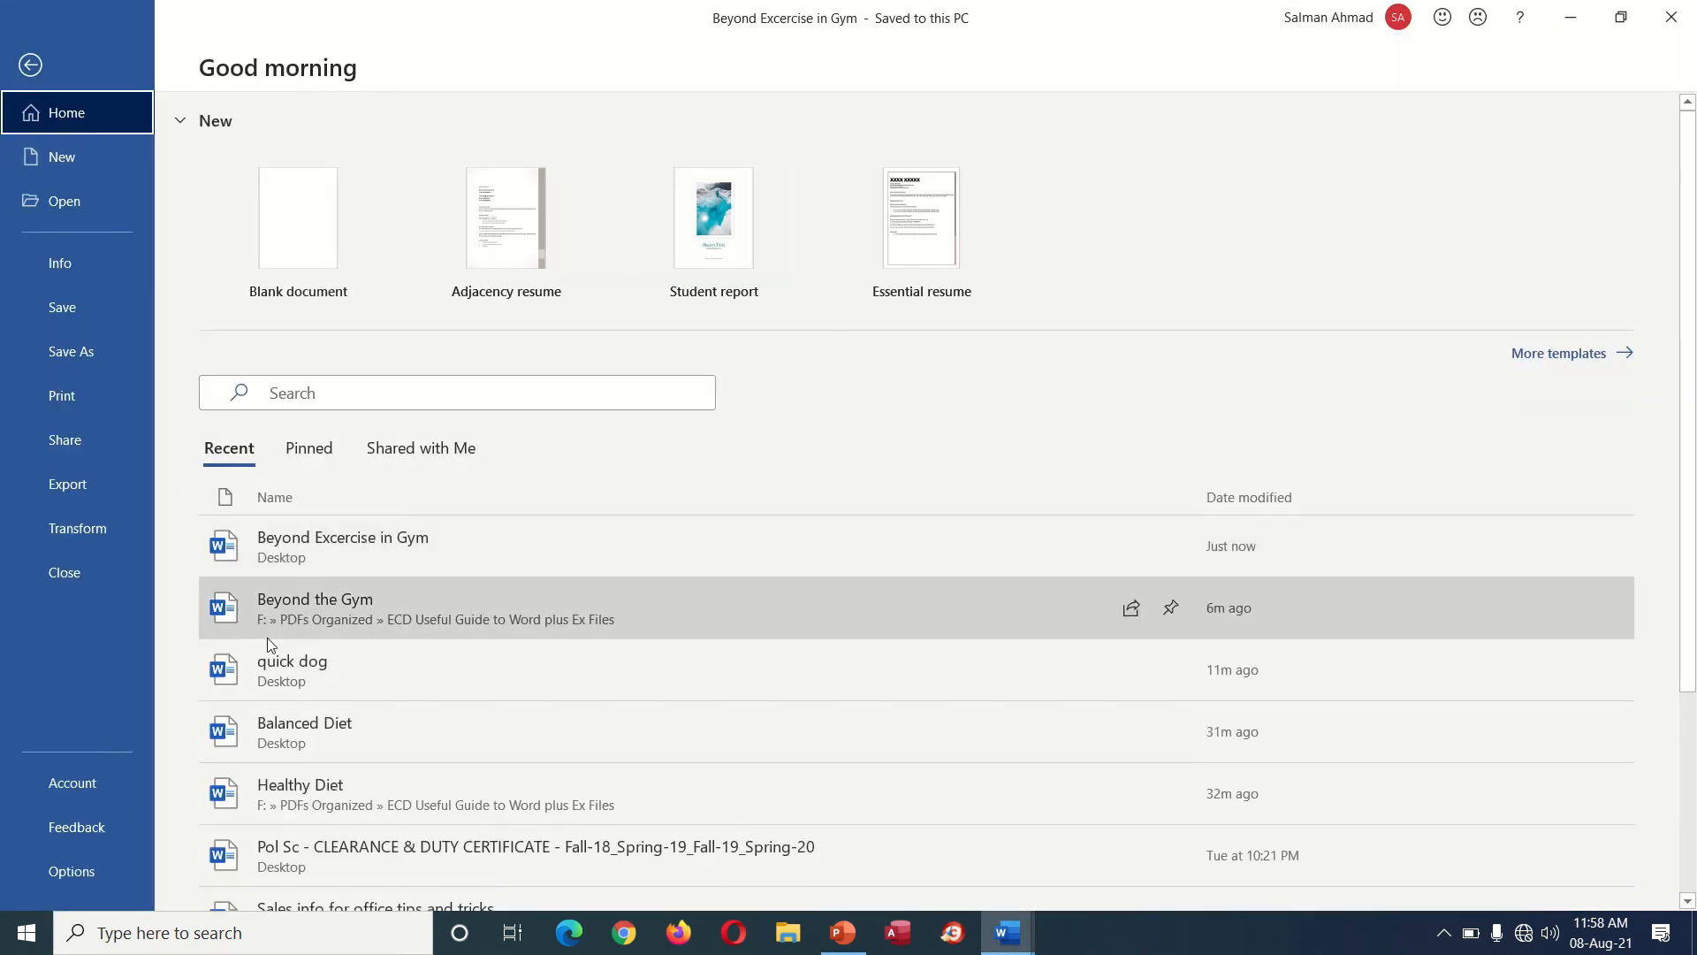
left_click(382, 723)
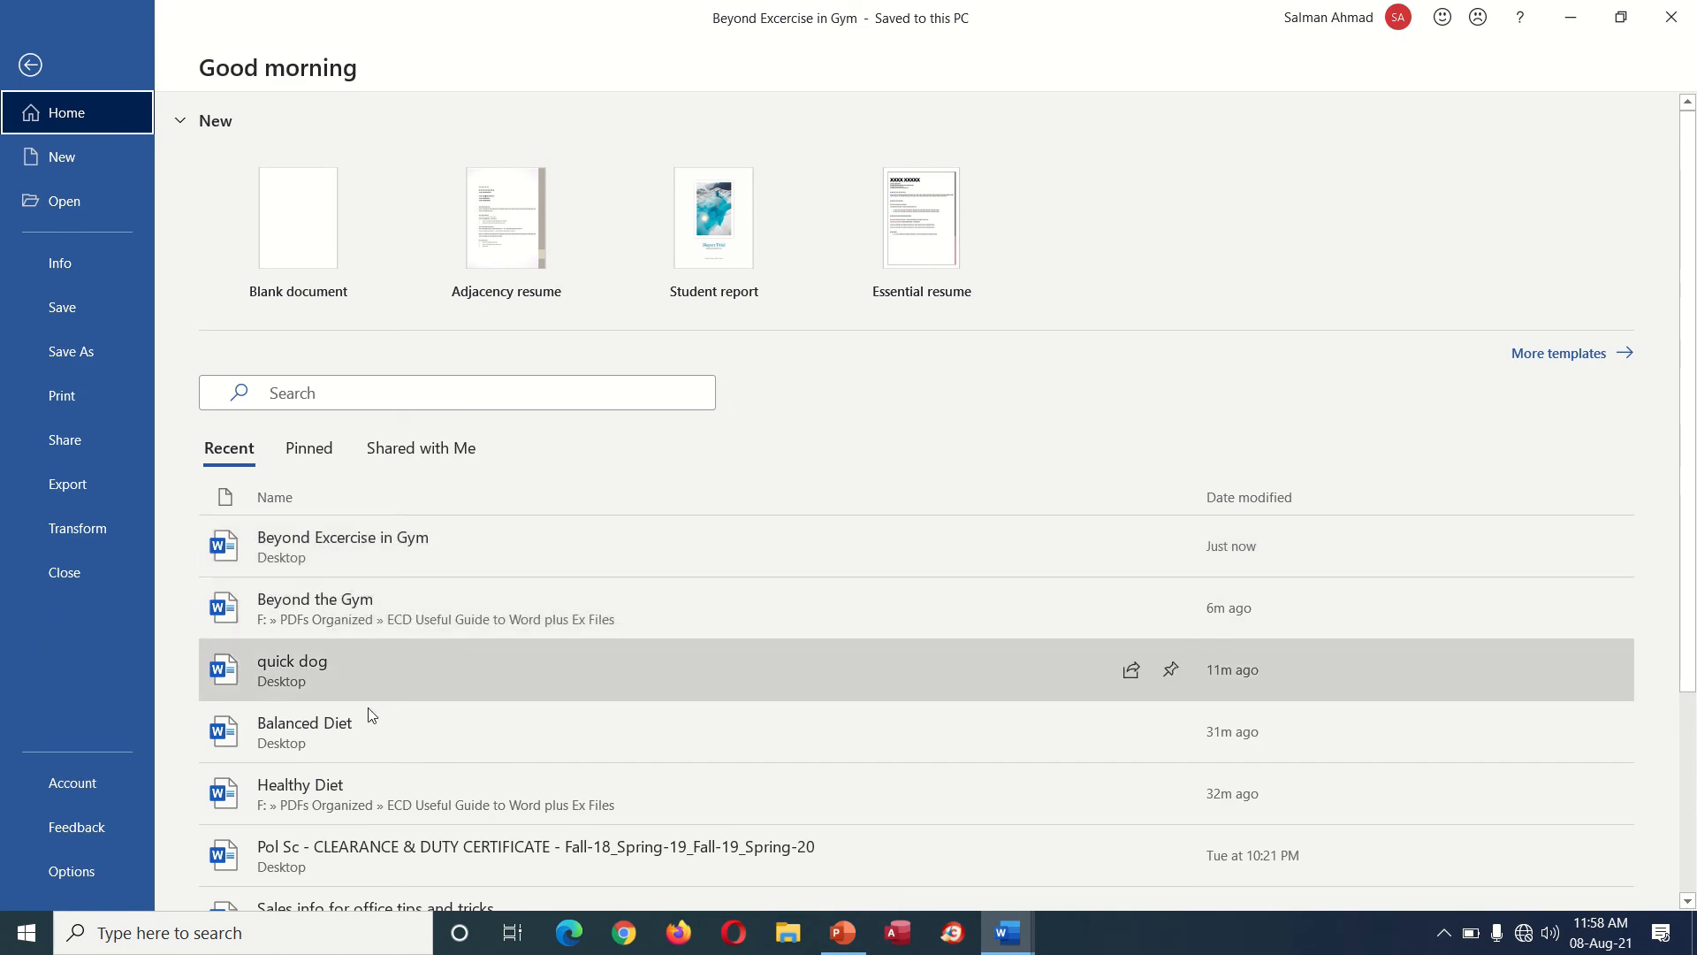
scroll(865, 468, "down", 3)
scroll(861, 466, "up", 2)
scroll(912, 355, "up", 1)
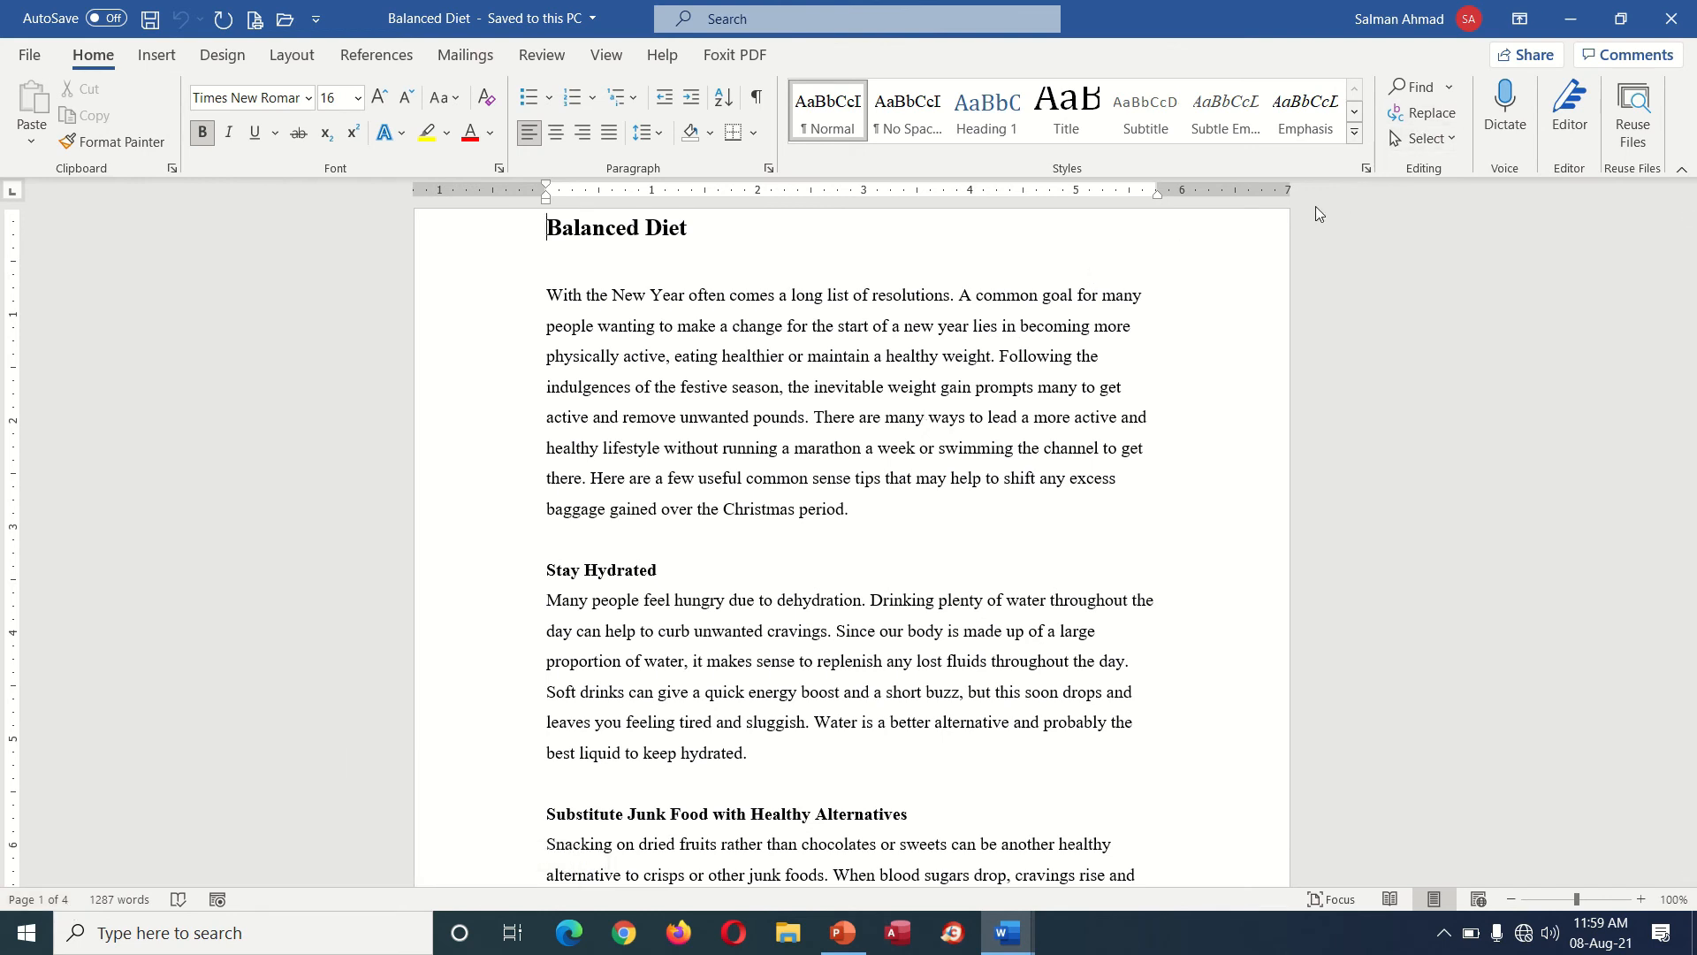
- Jump to page 3 of Balanced Diet with the Go To command and close the dialog
left_click(1450, 81)
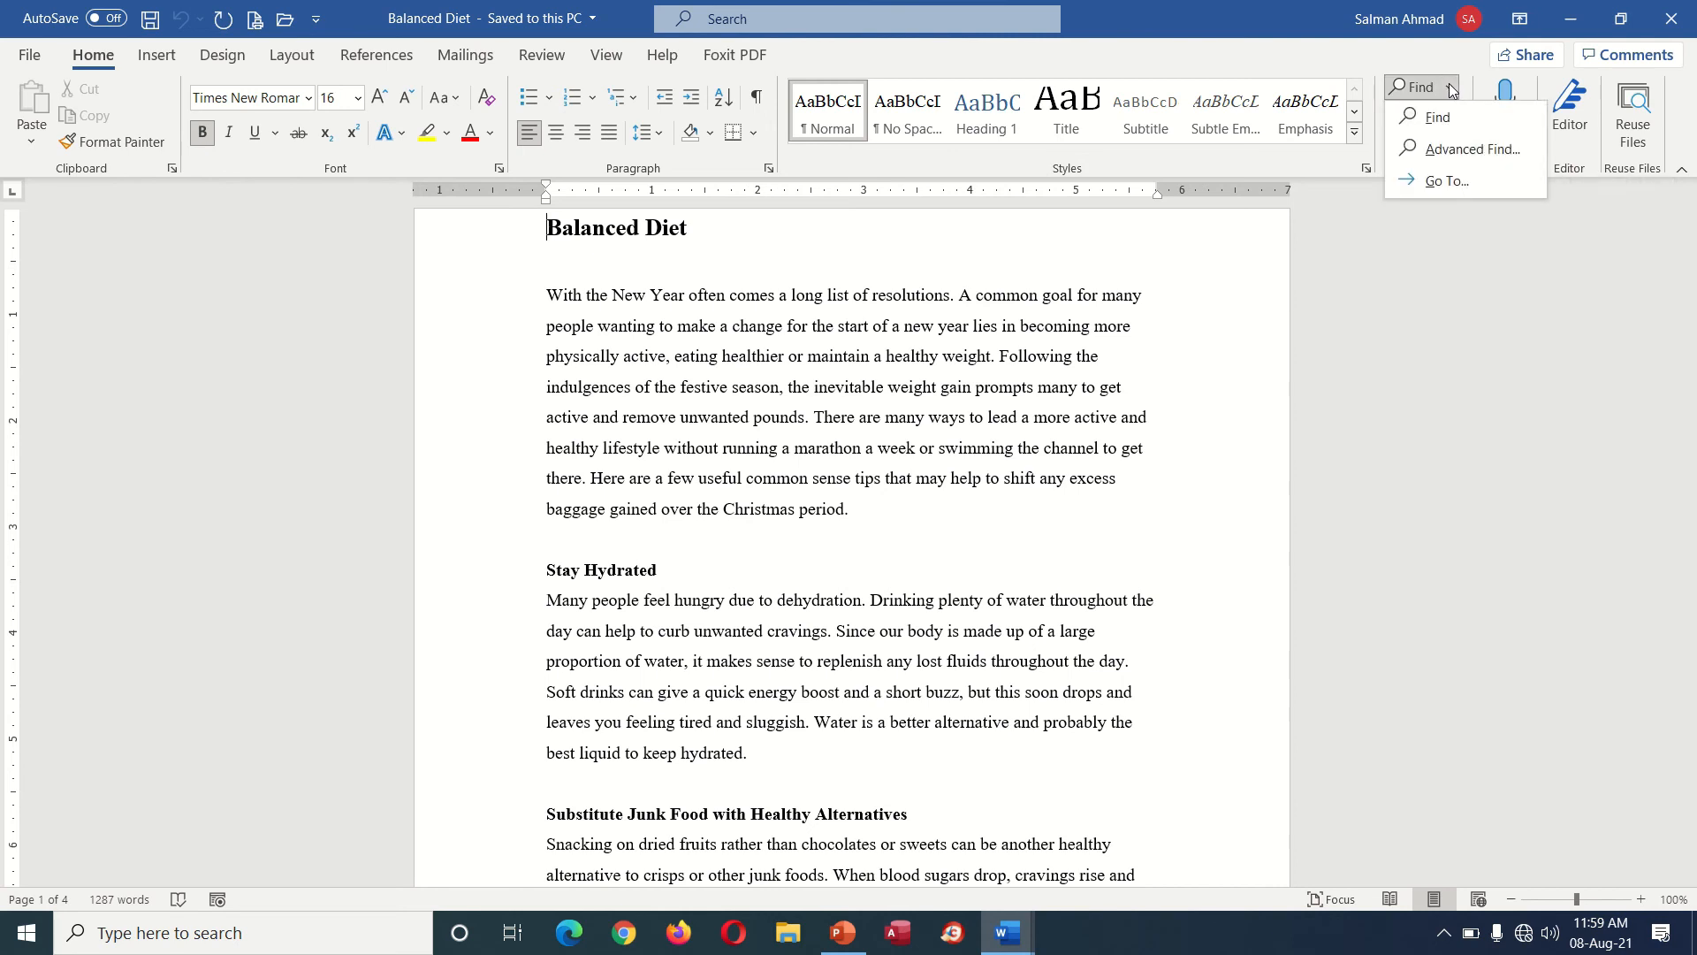
left_click(1458, 176)
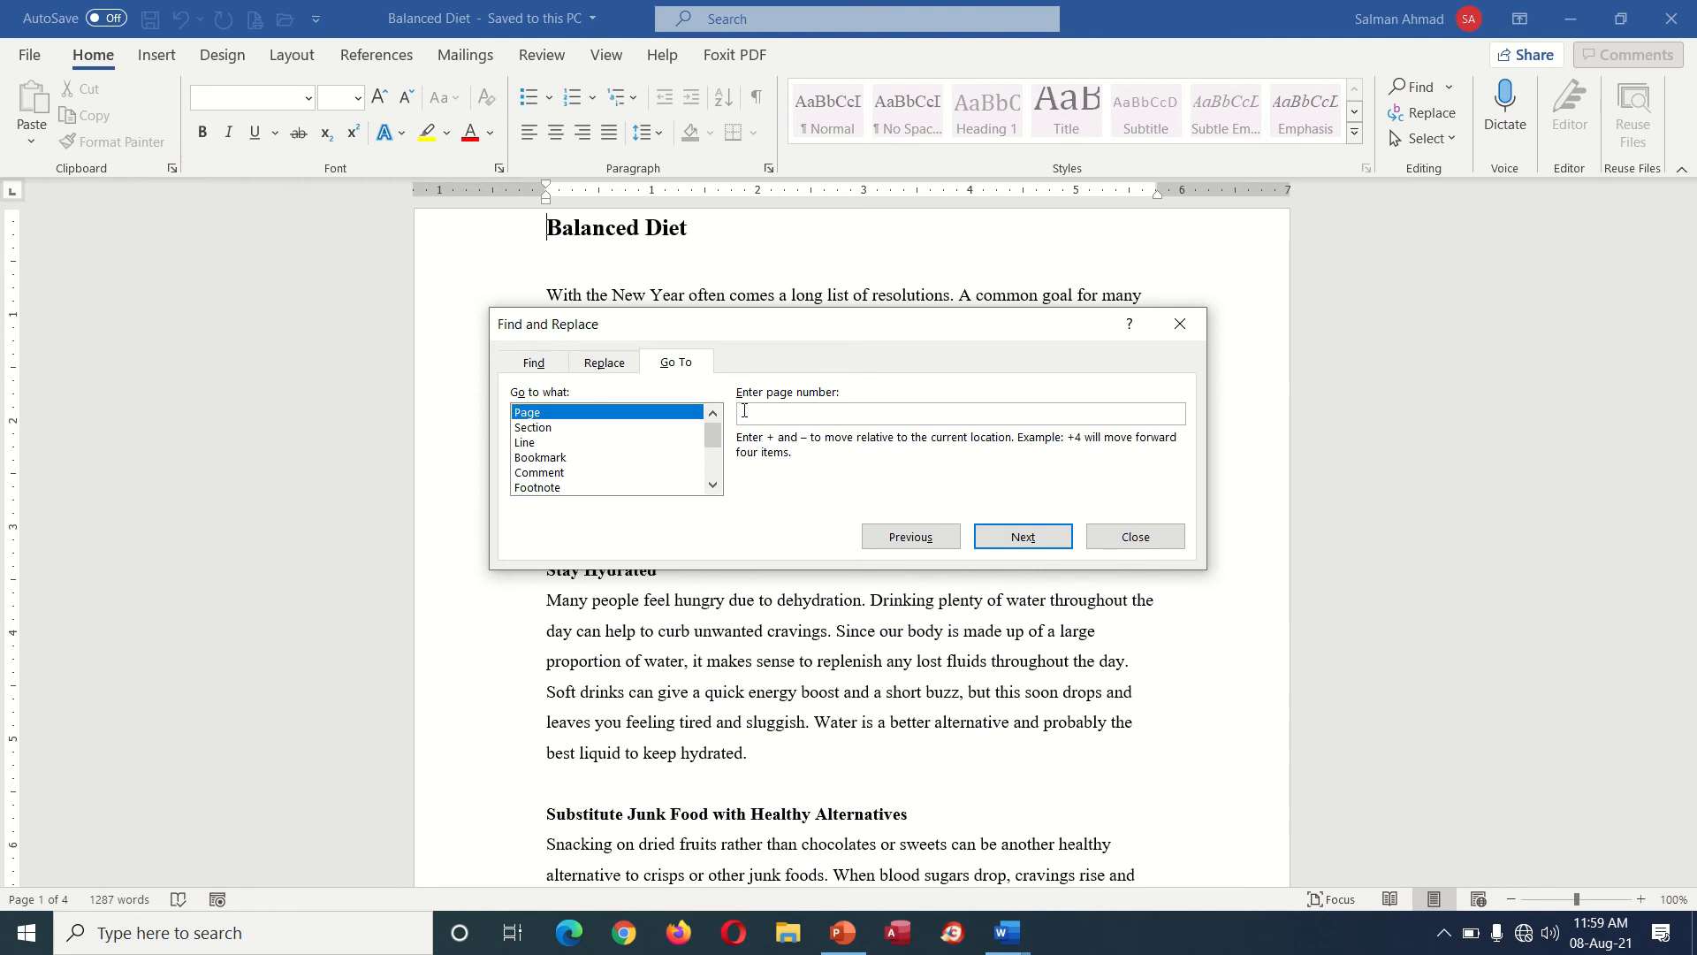
type("3")
left_click(1050, 537)
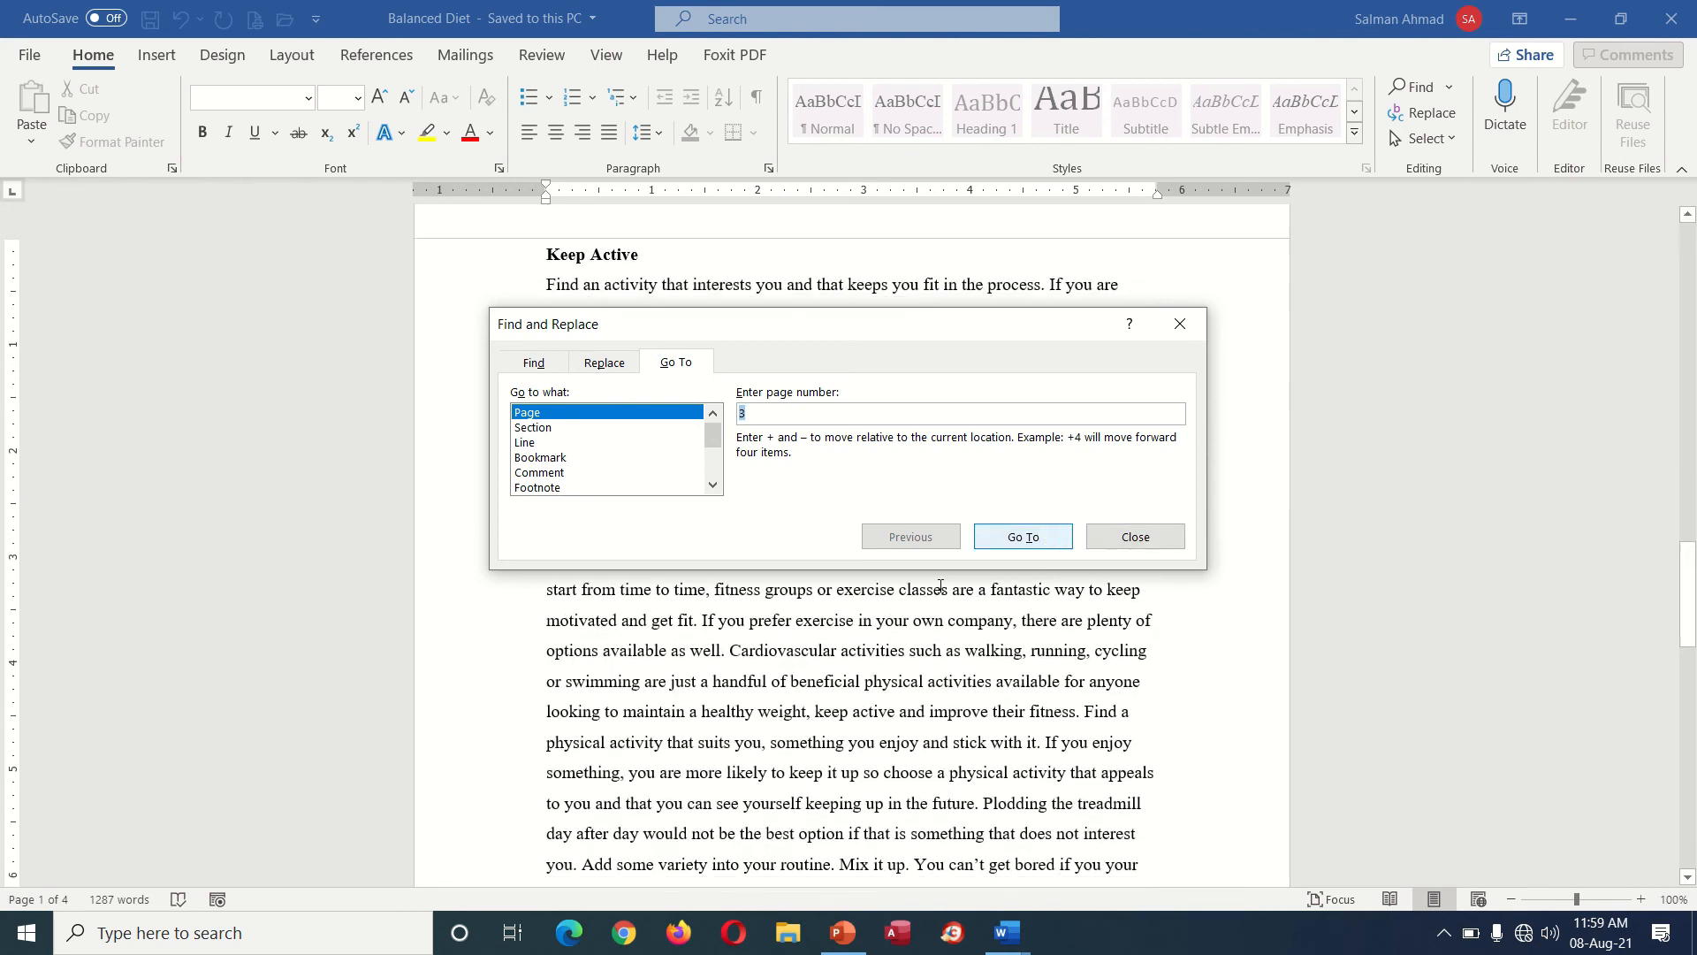
left_click(1119, 543)
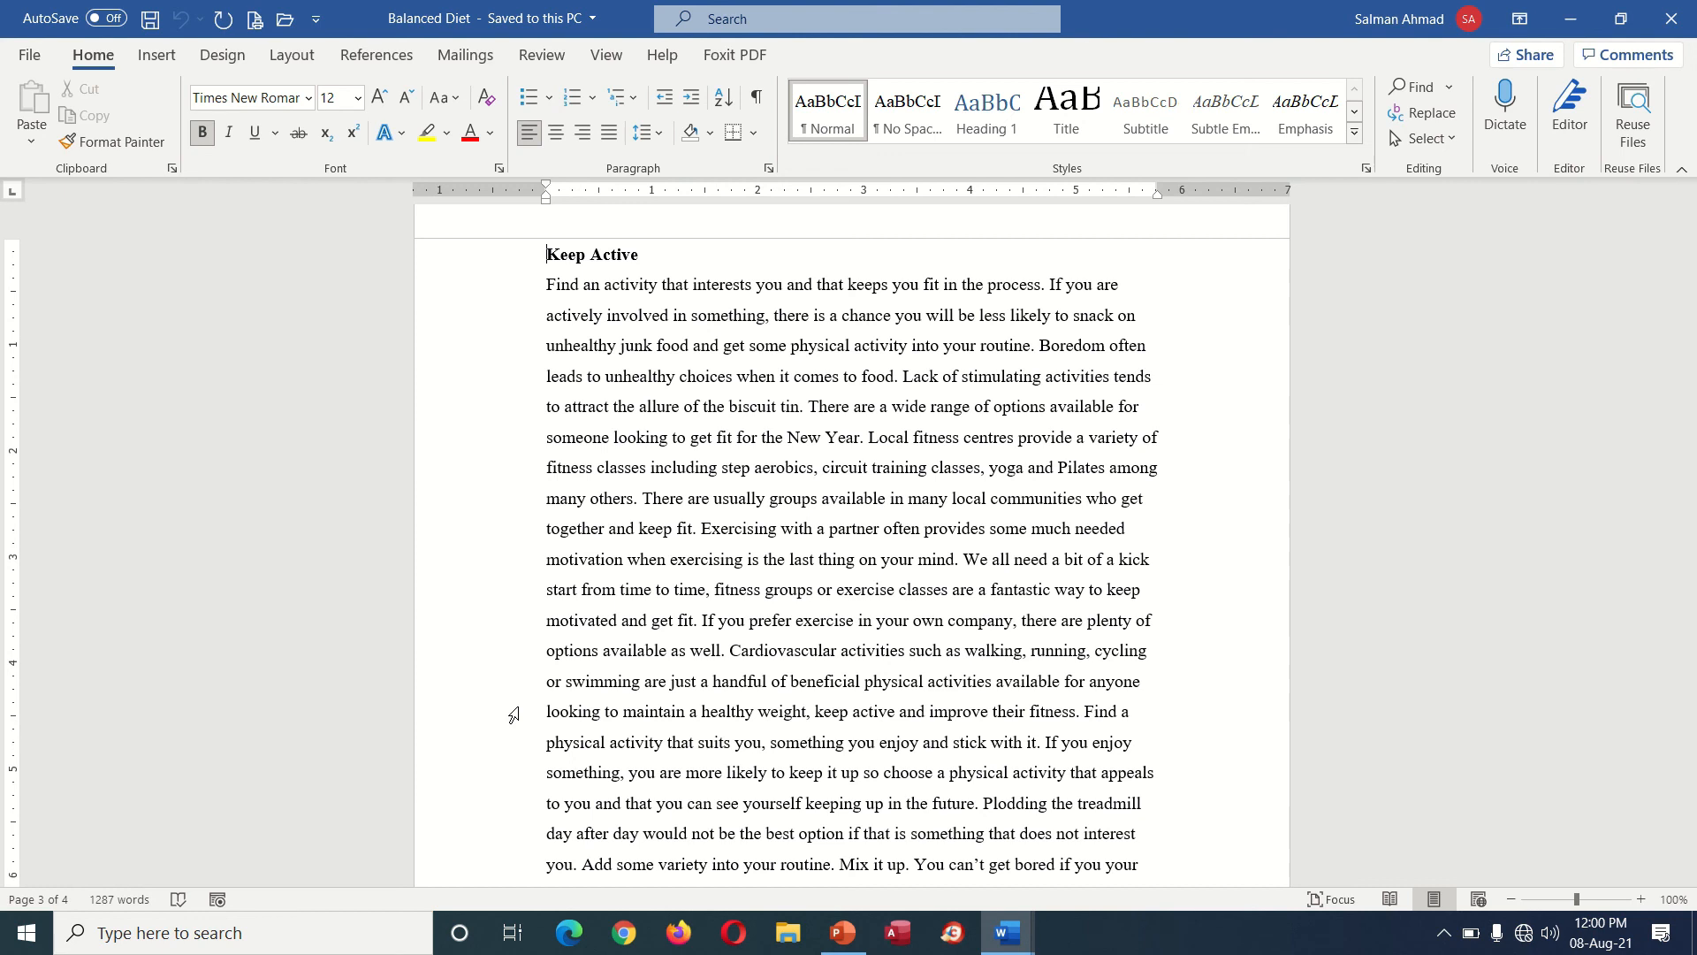
- Arrange all open document windows together from Beyond Excercise in Gym, and maximize the Balanced Diet window
mouse_move(1007, 933)
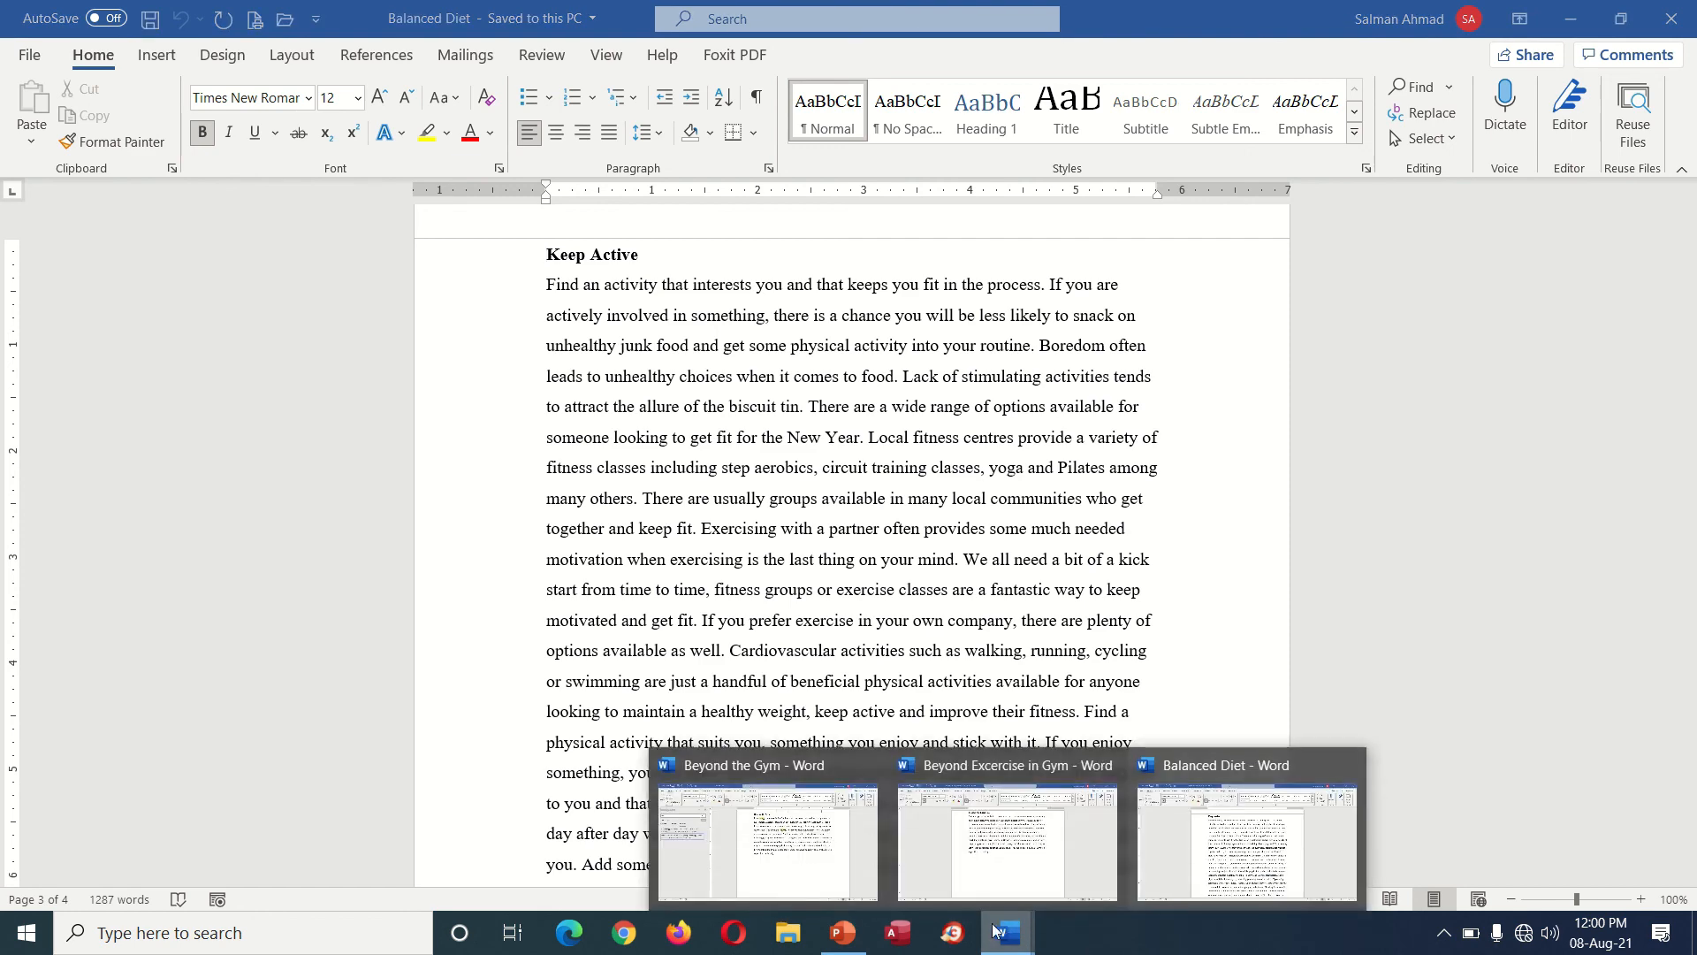
left_click(846, 856)
left_click(1008, 844)
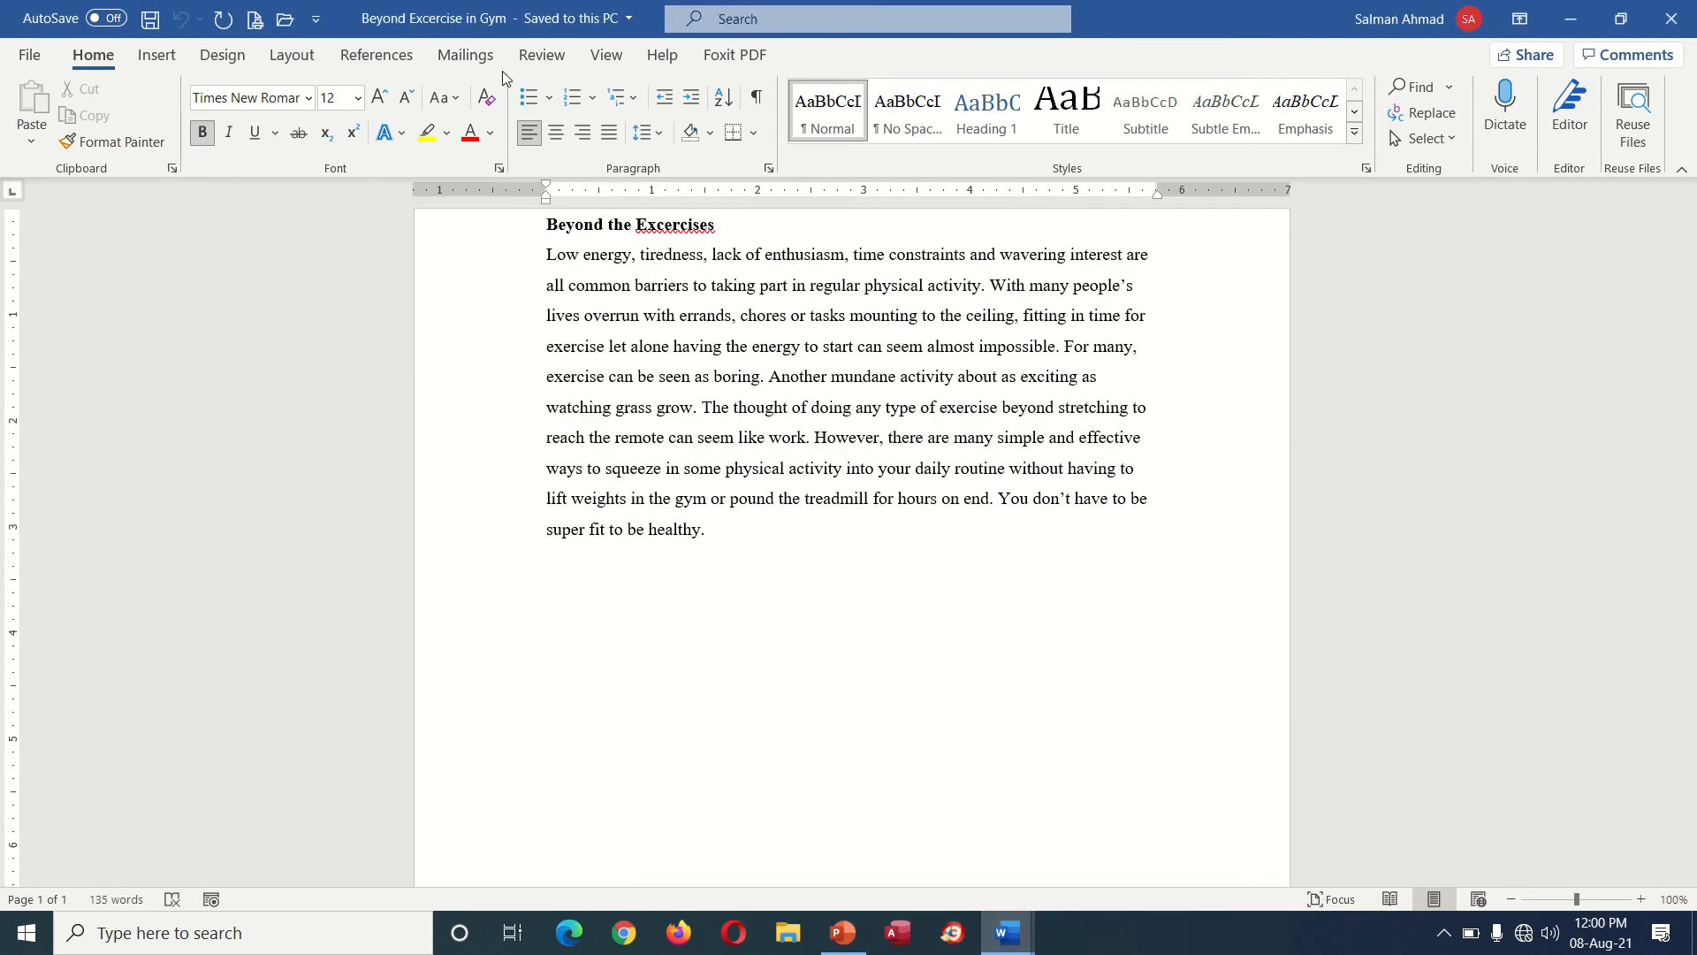
left_click(596, 63)
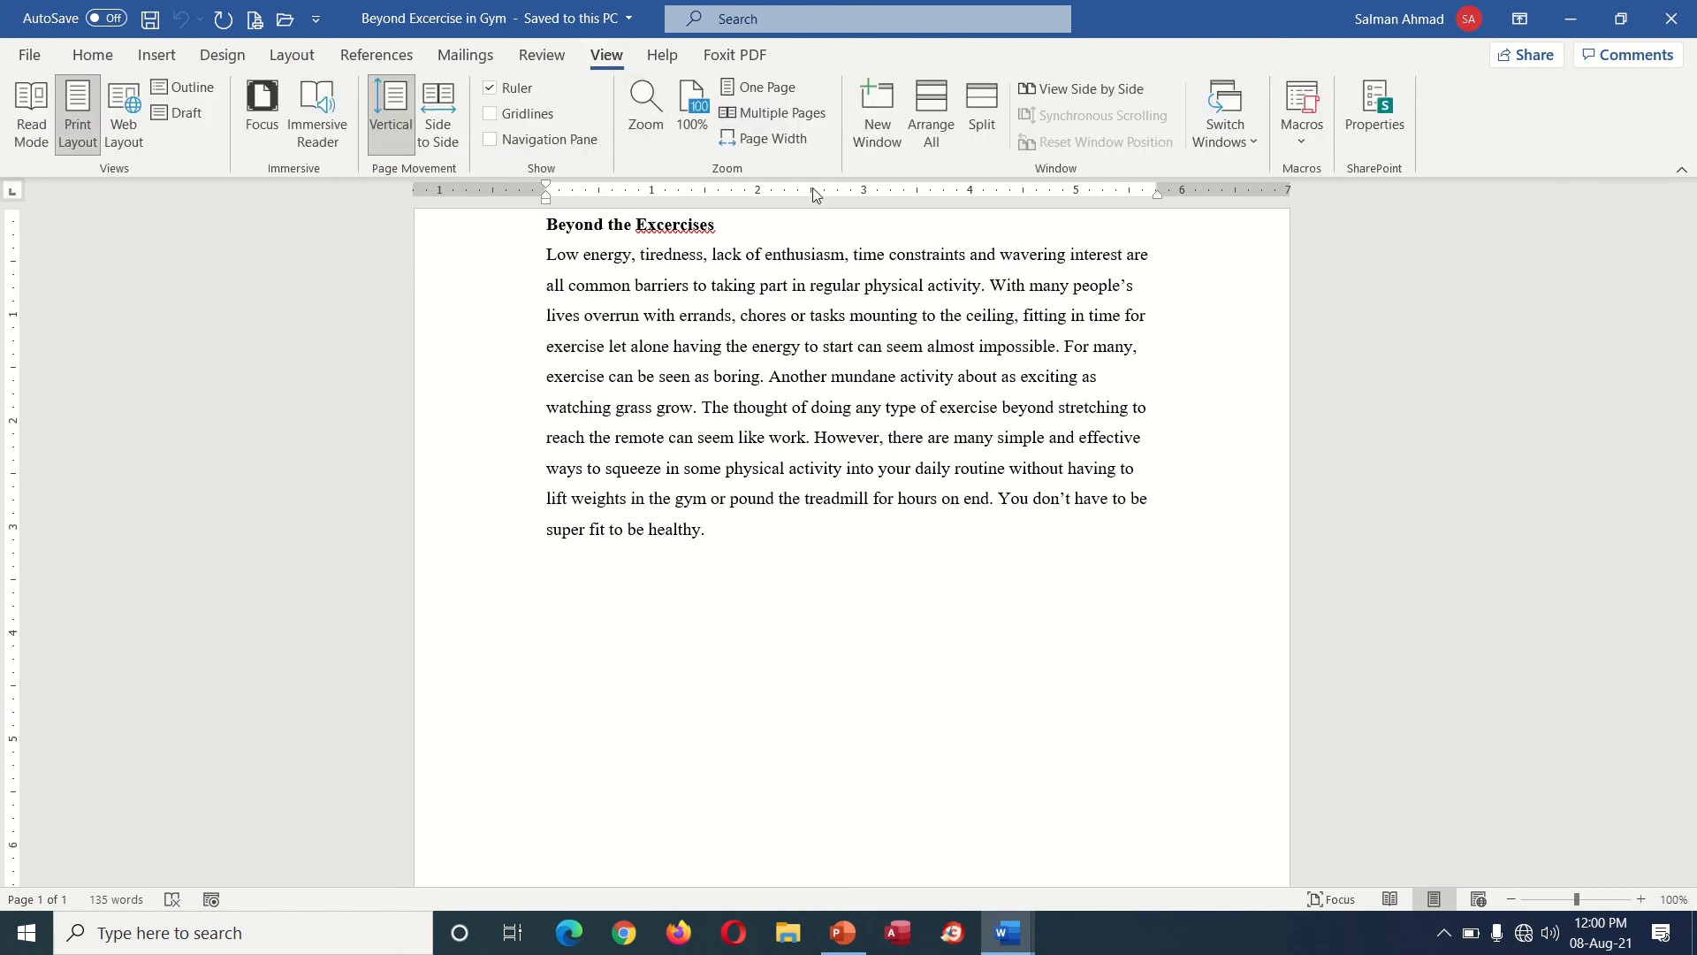
left_click(923, 118)
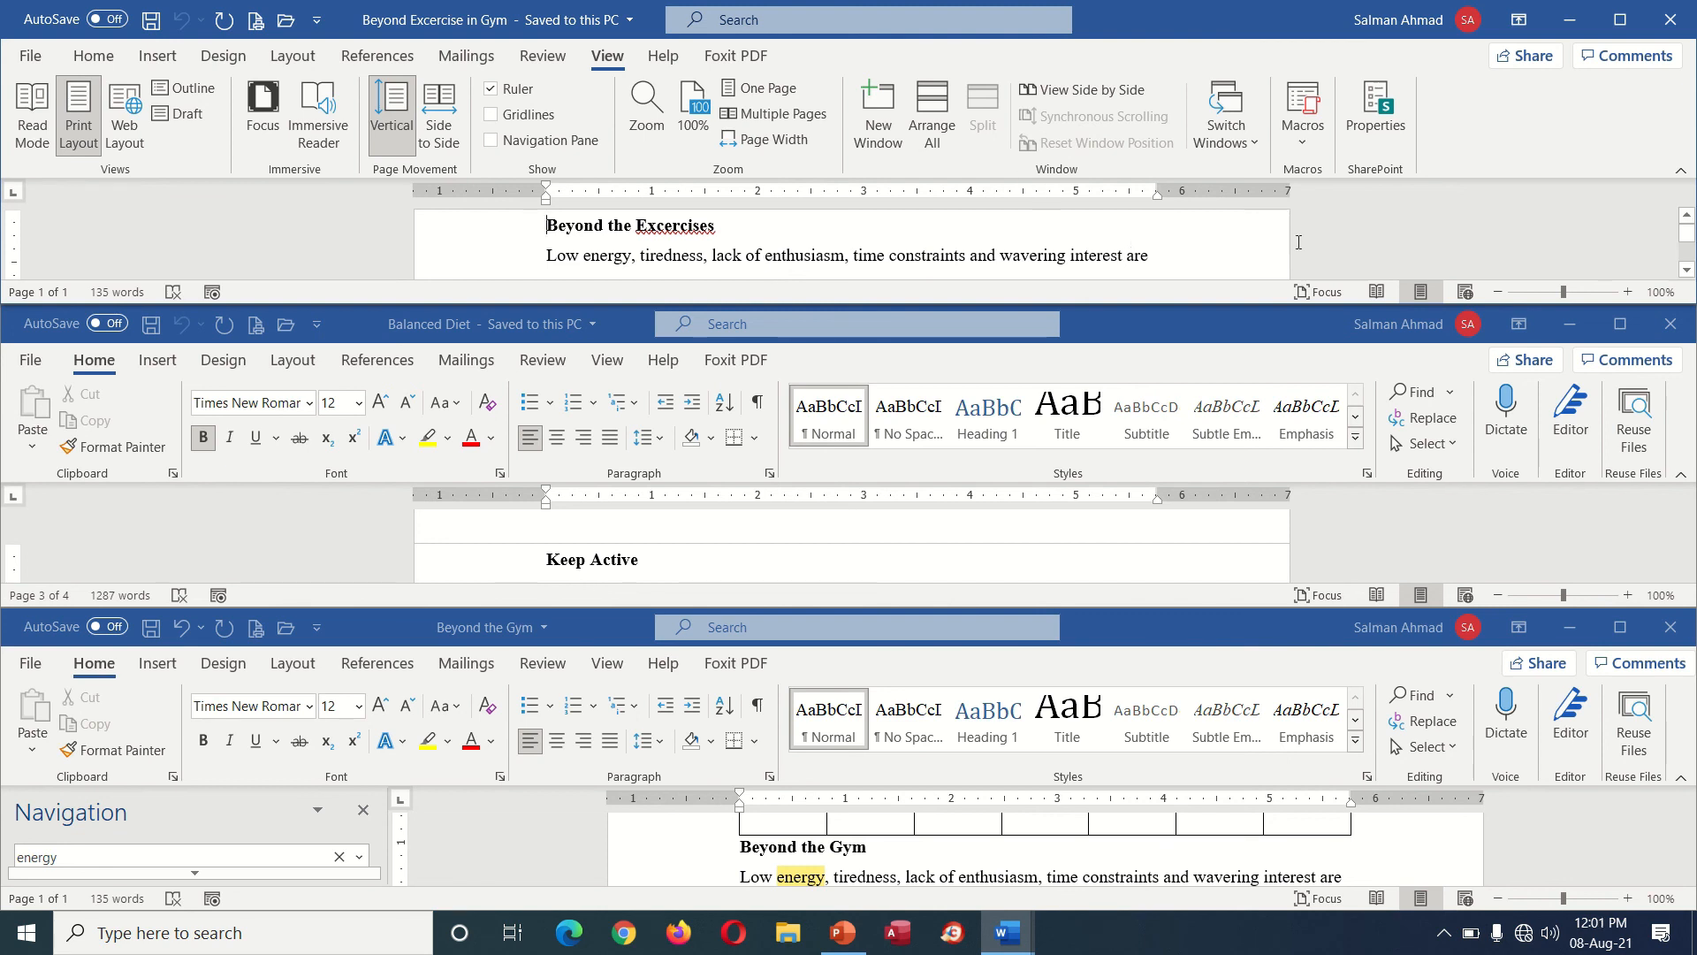
left_click(1620, 324)
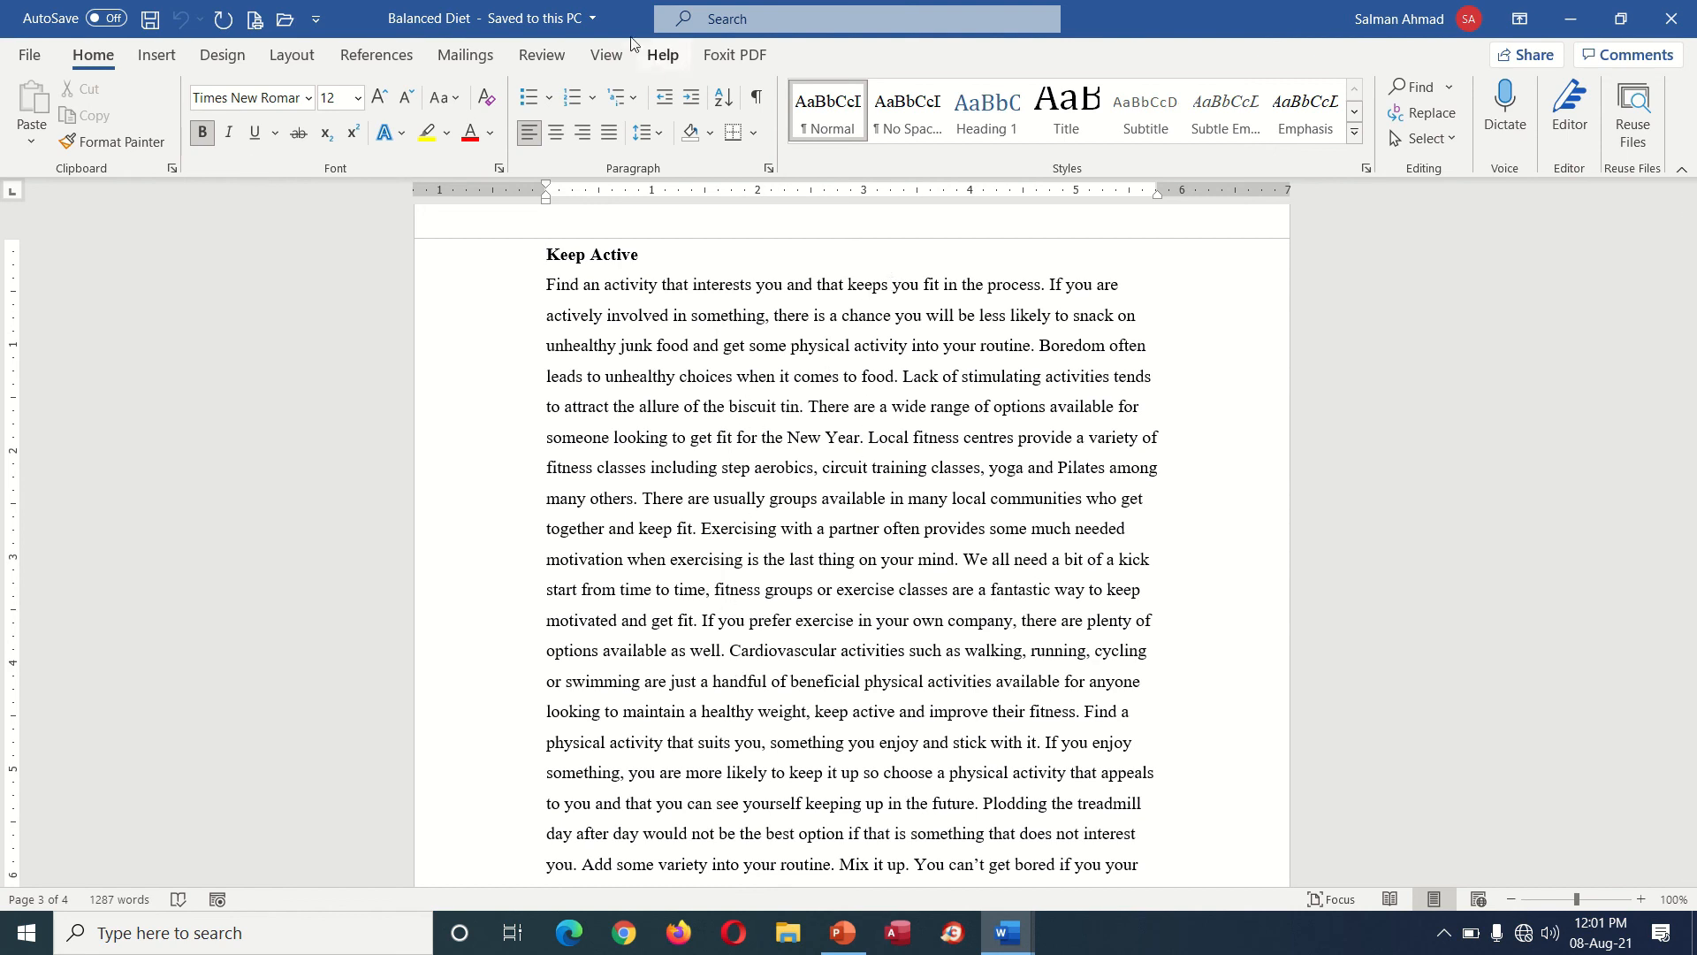
left_click(1449, 87)
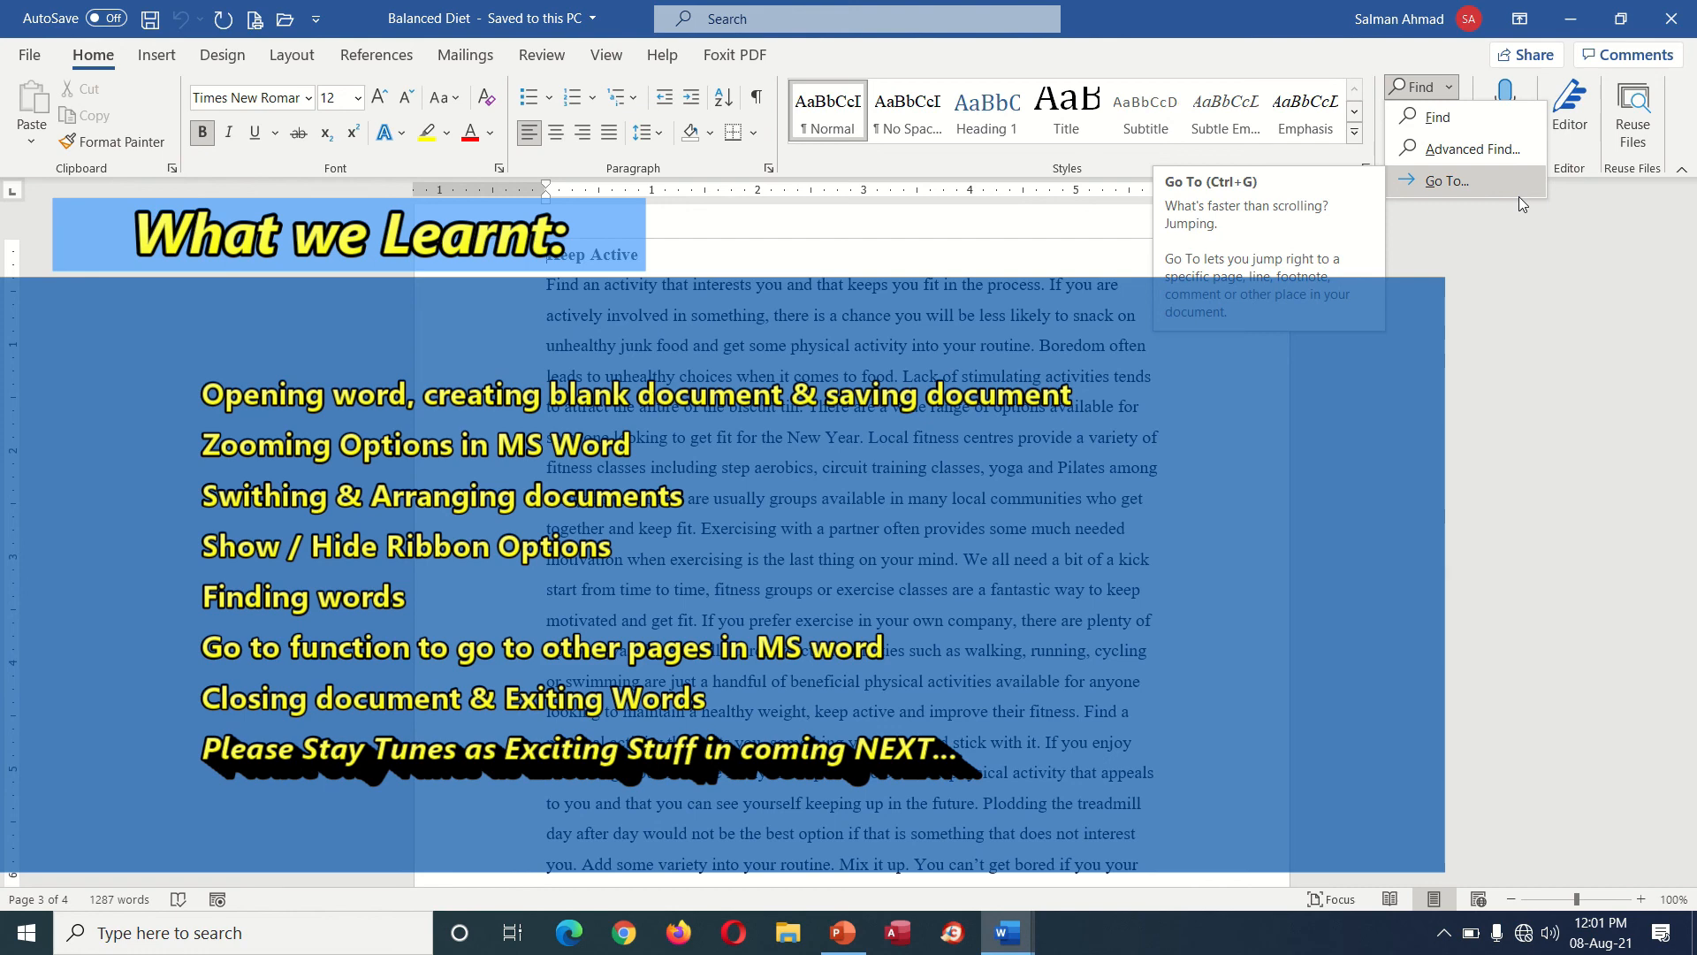
left_click(1498, 322)
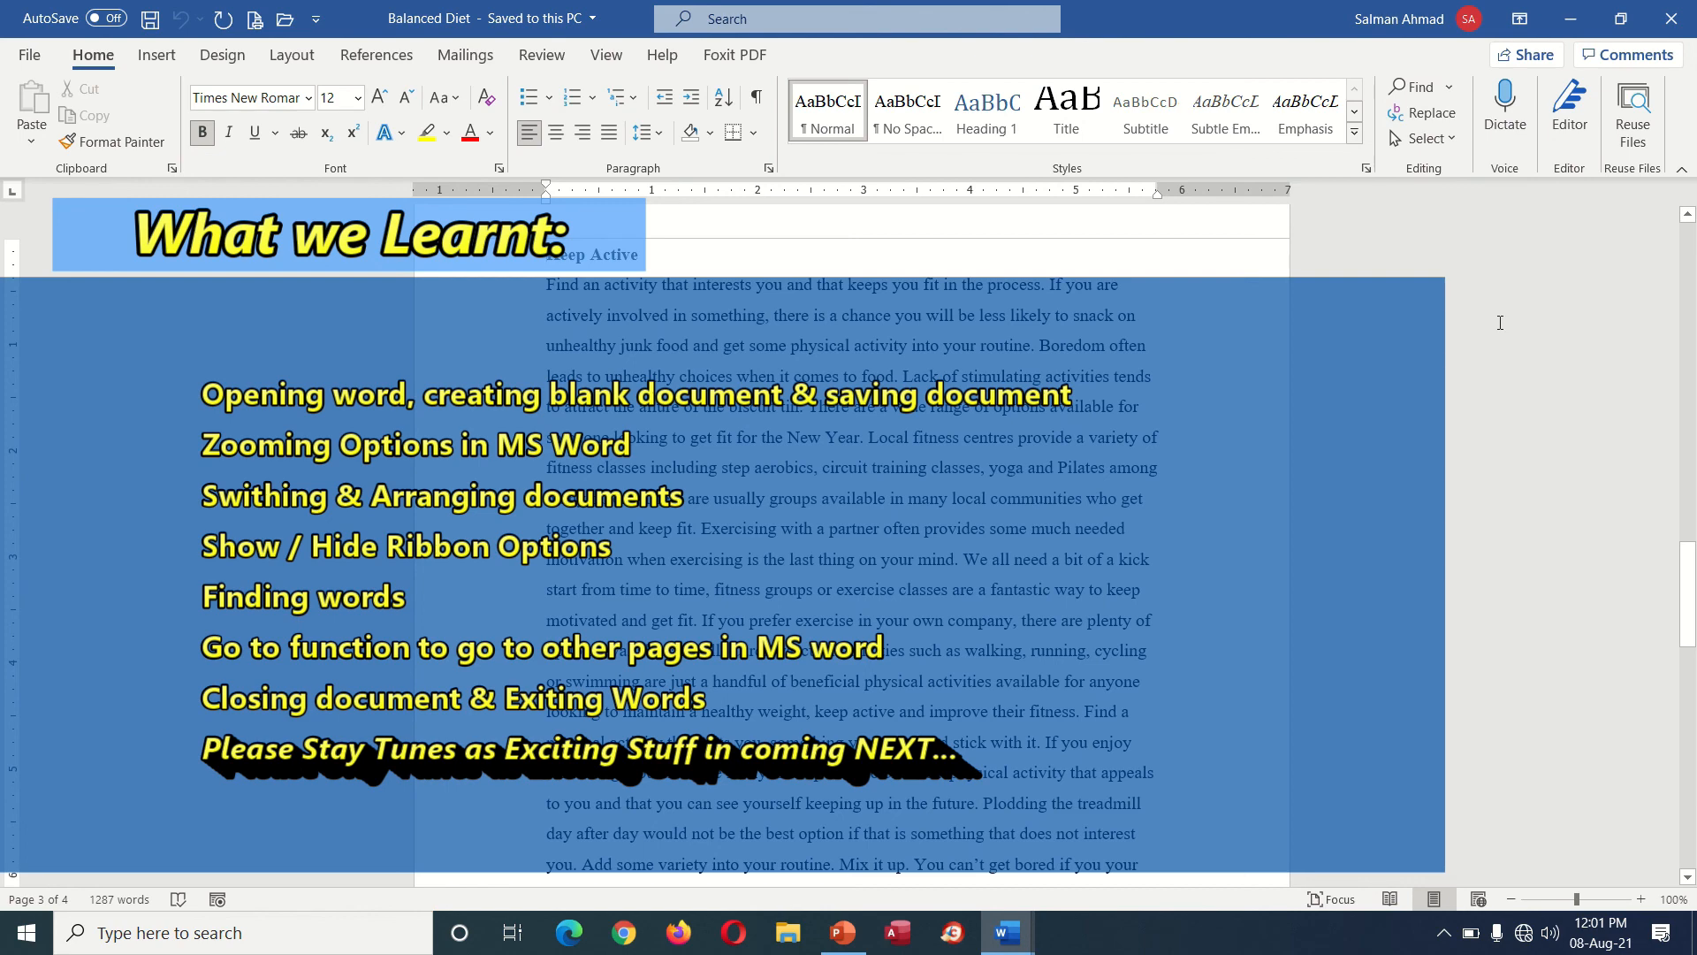